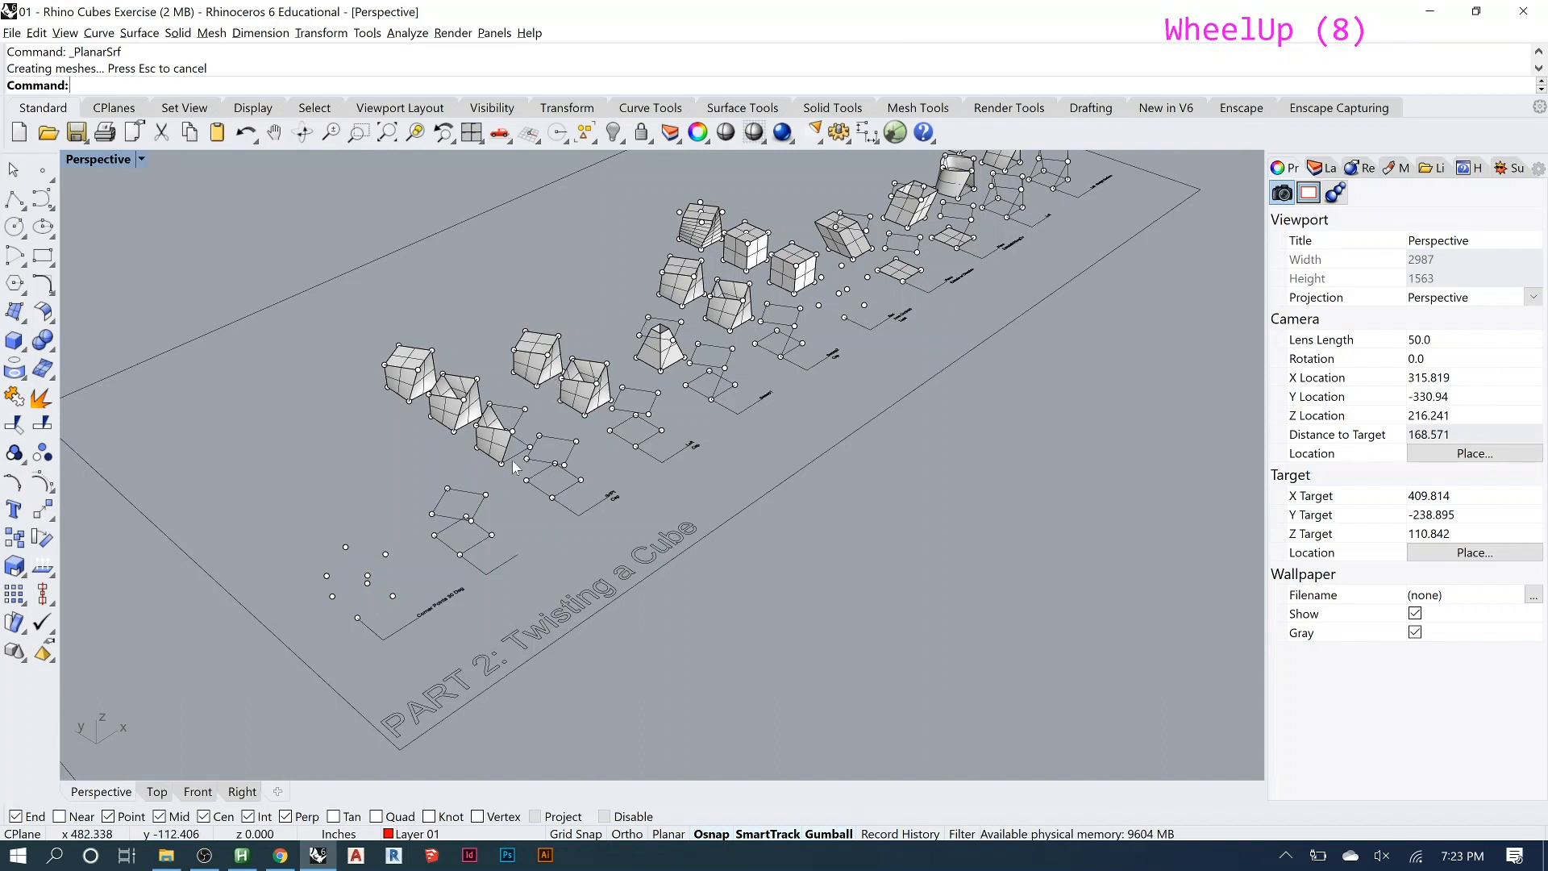
Create the first side surface of the "Corner Points 30 Deg" cube from two base points, including the leader-line corner, and two top points.
scroll(370, 622, "up", 9)
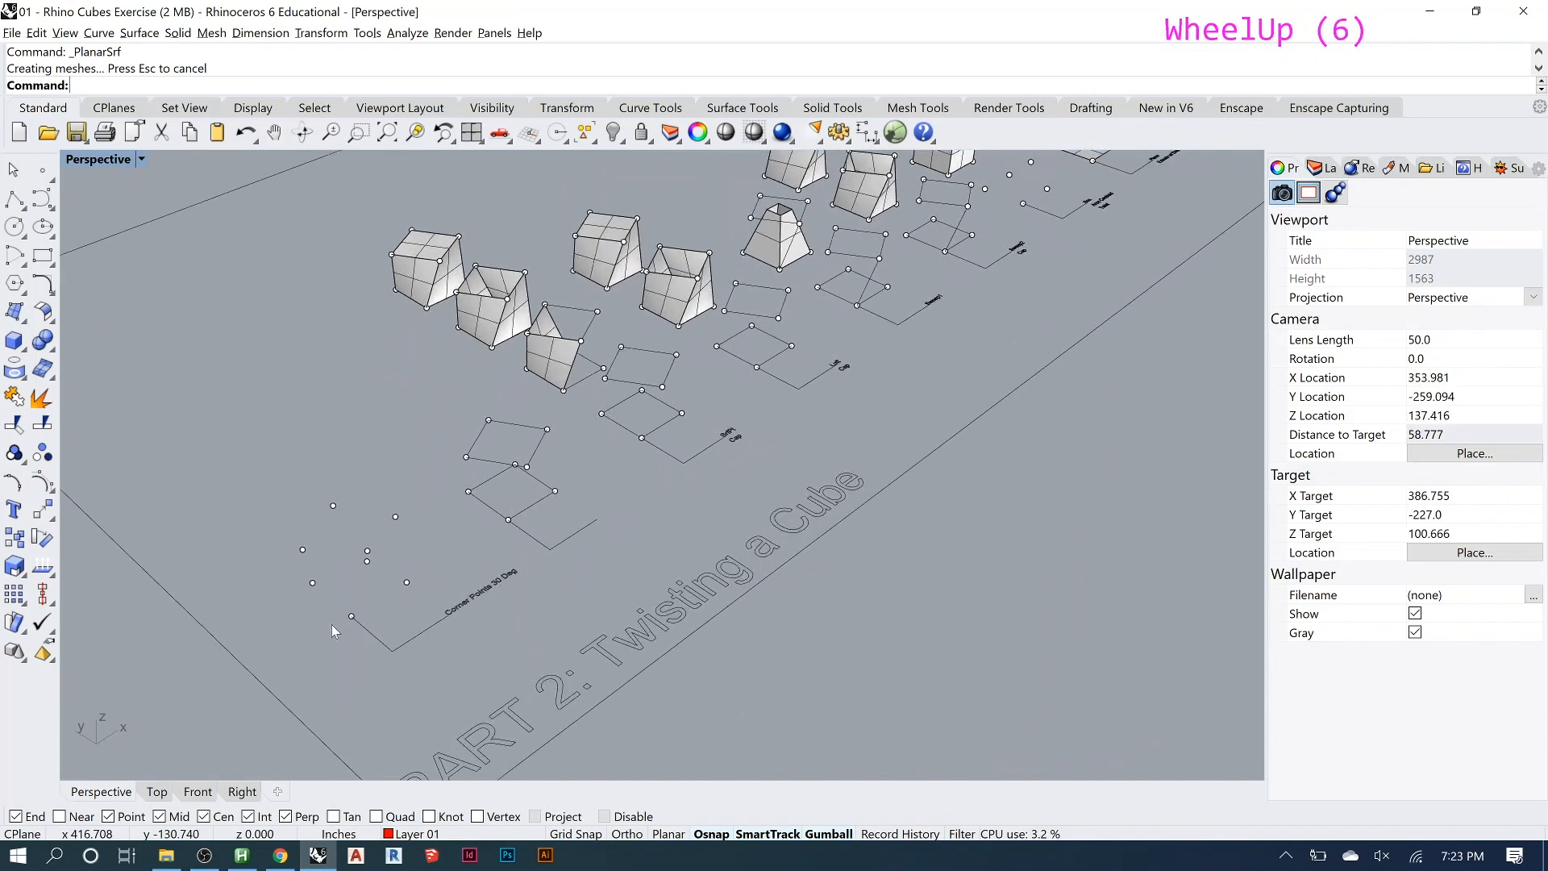
left_click_drag(258, 440, 457, 656)
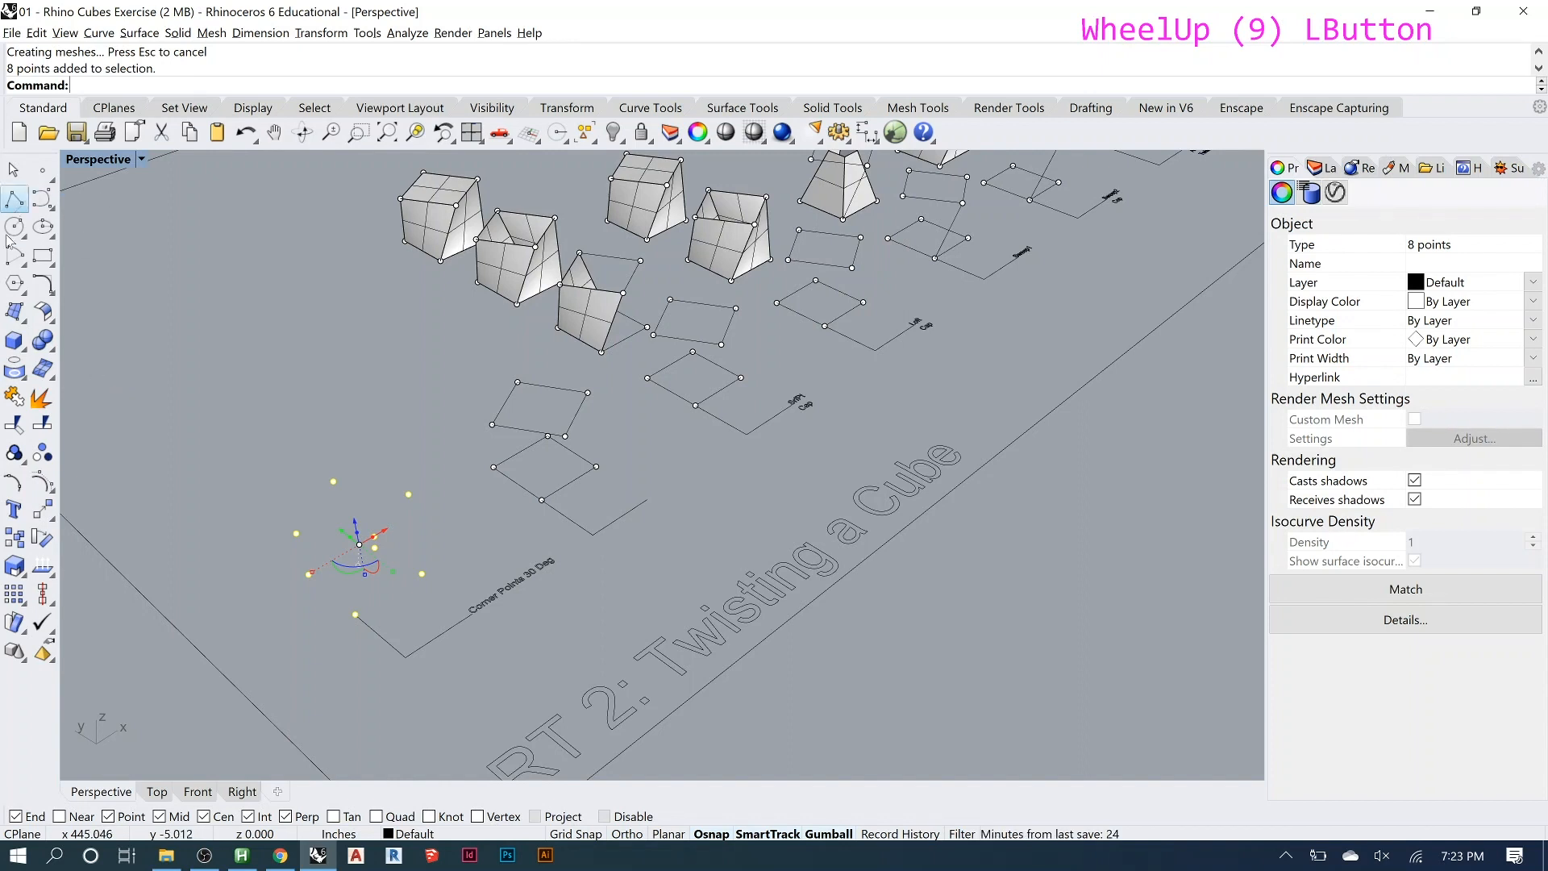
left_click(416, 130)
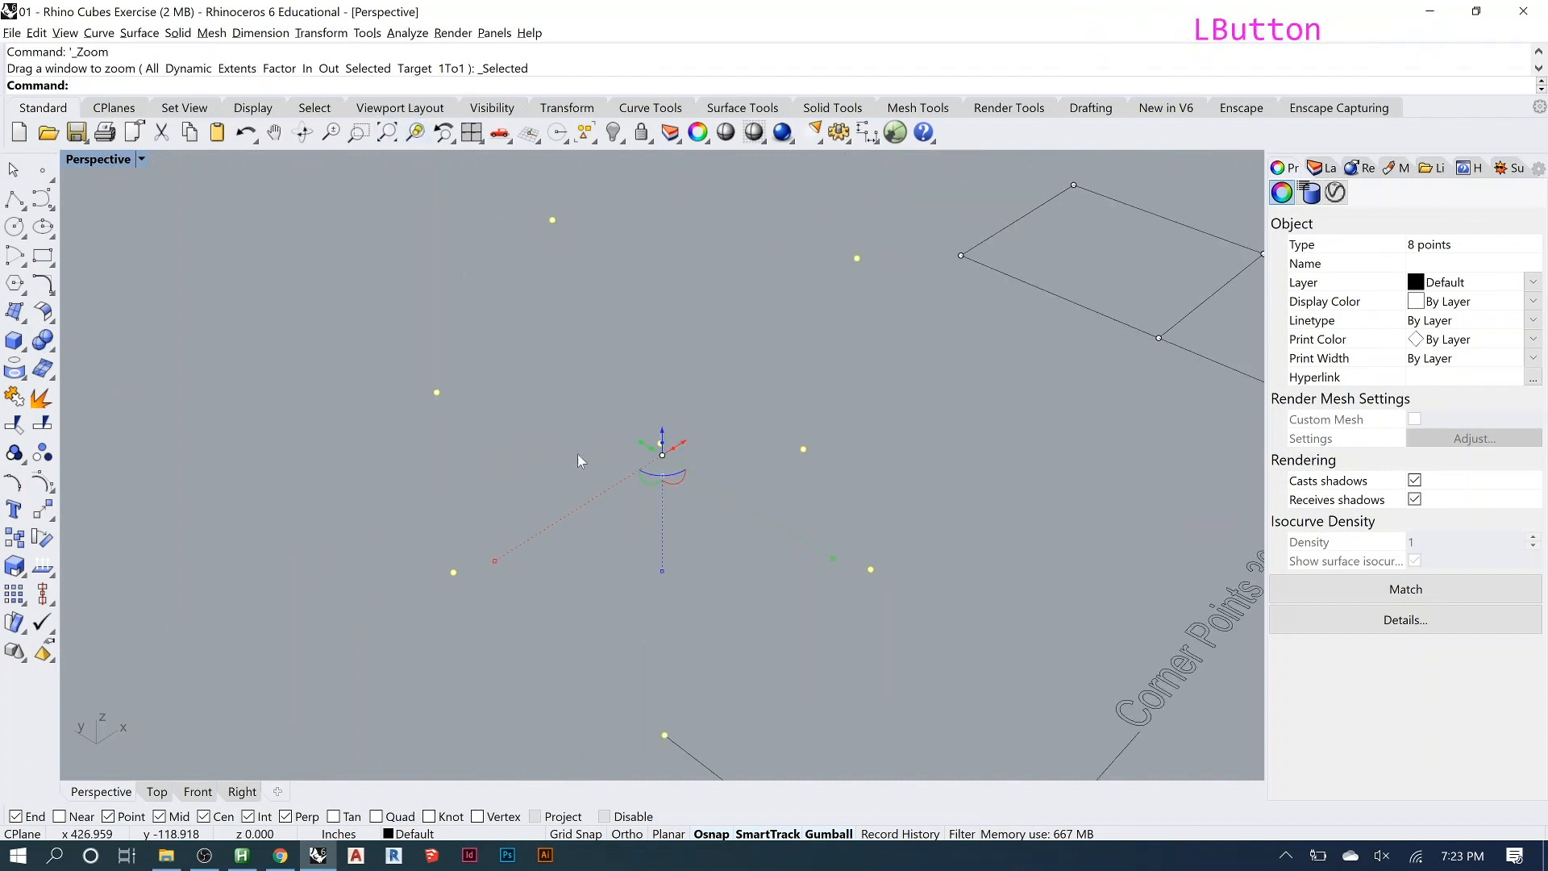
left_click(545, 364)
scroll(545, 365, "down", 2)
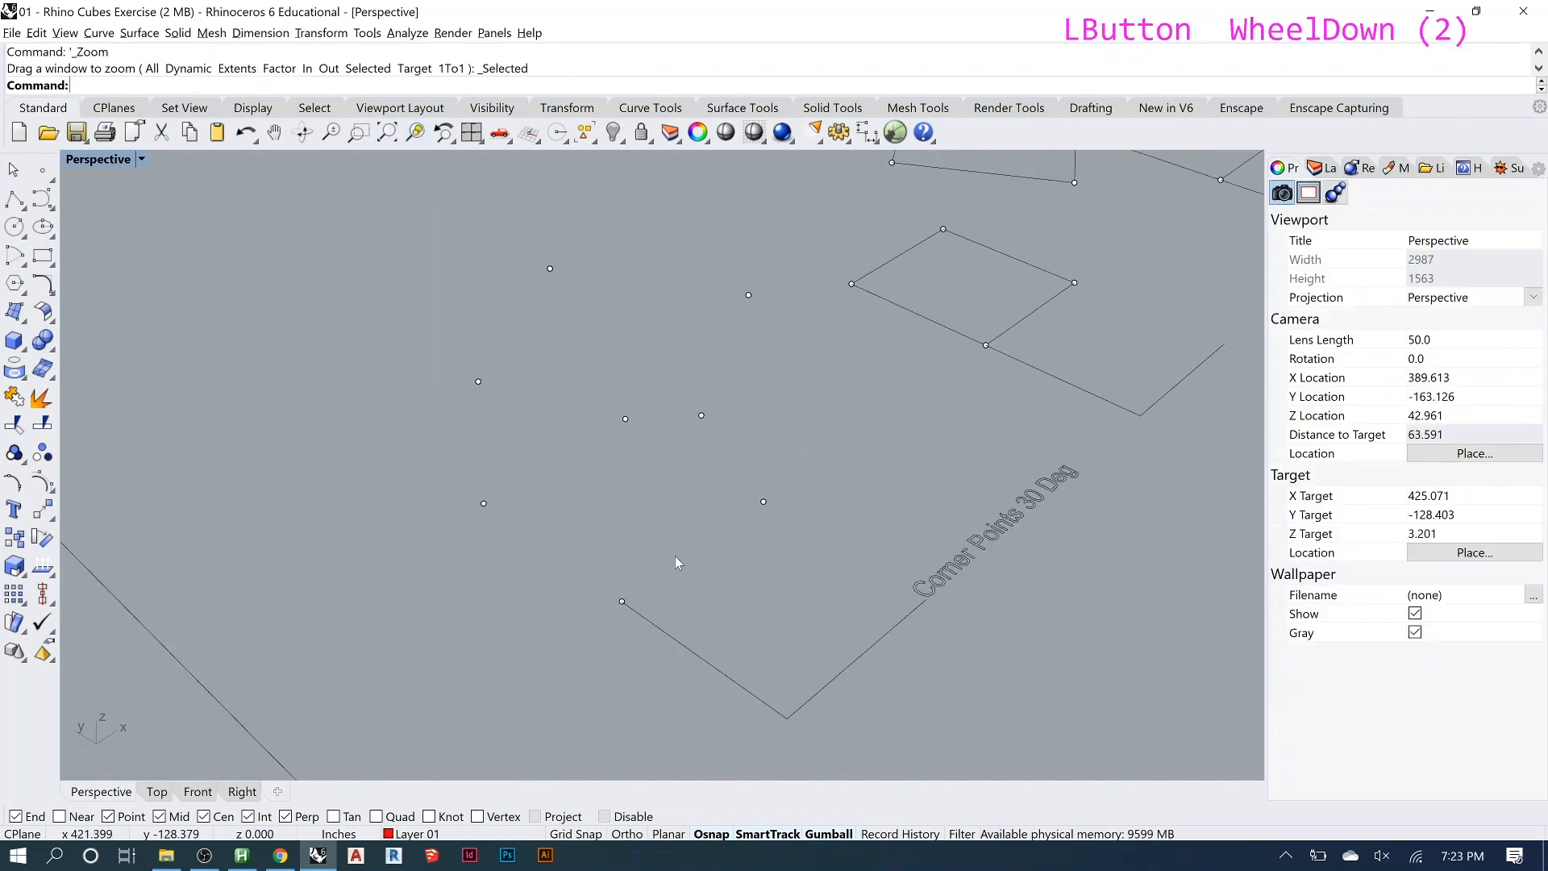
left_click(17, 314)
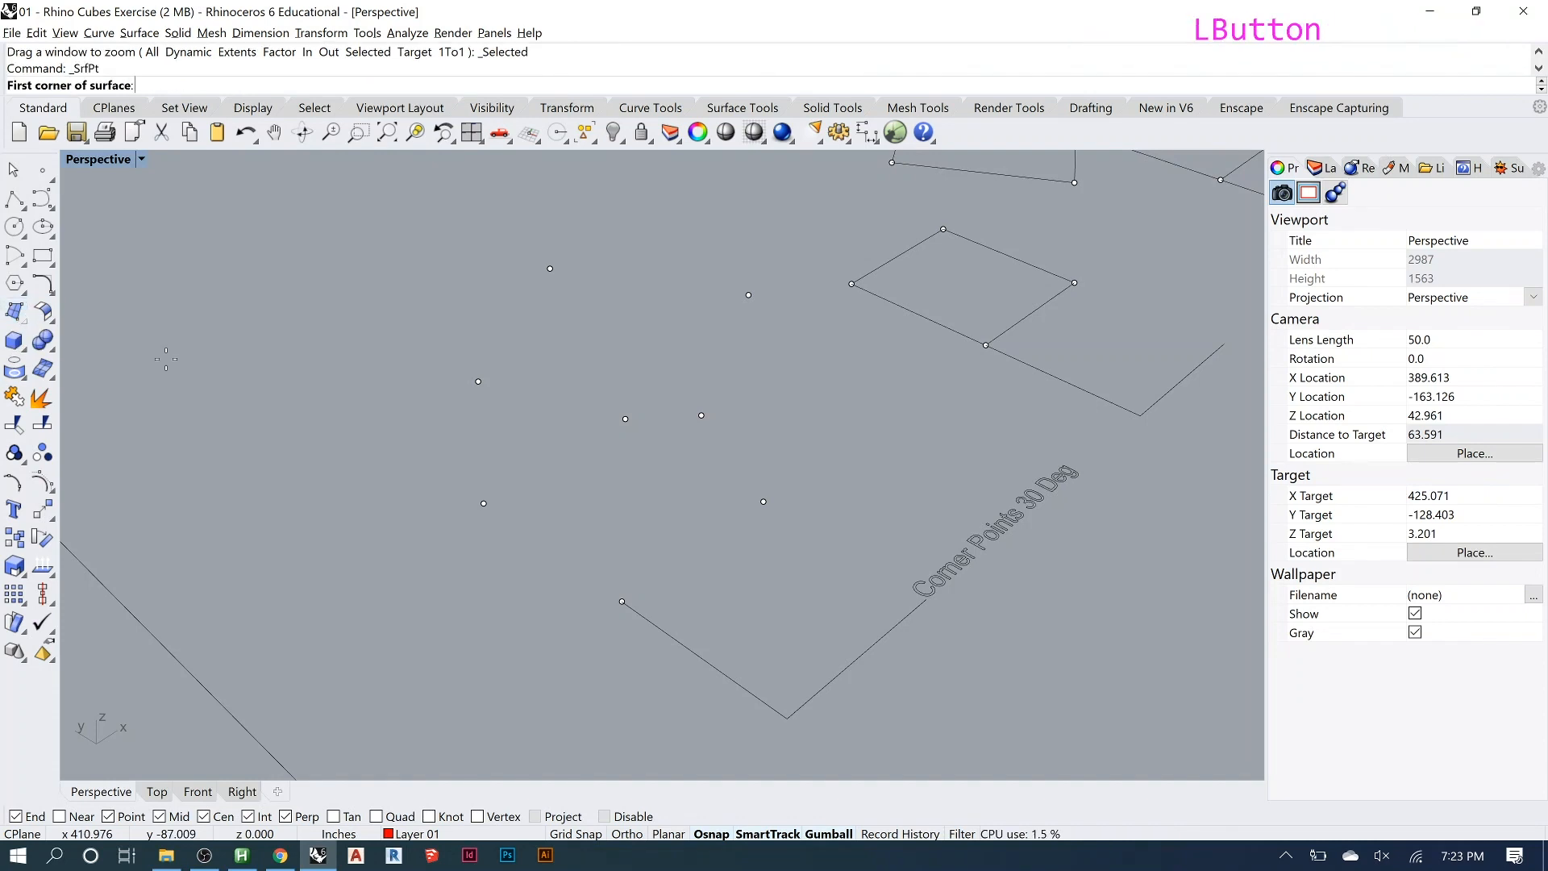
left_click(483, 504)
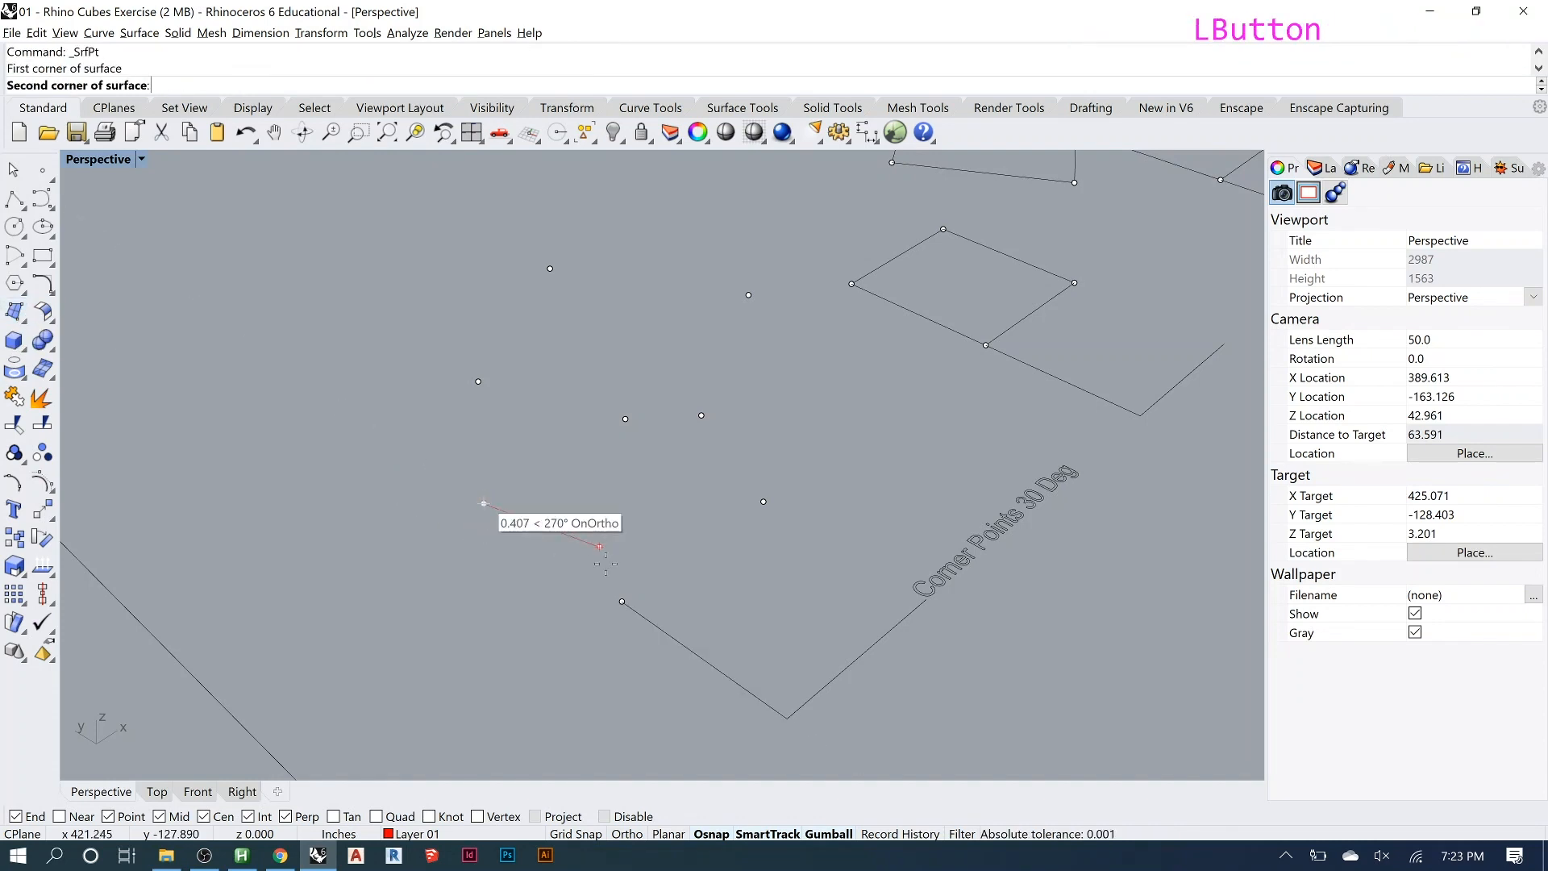
left_click(622, 601)
right_click(650, 564)
right_click_drag(650, 565, 616, 553)
left_click(644, 395)
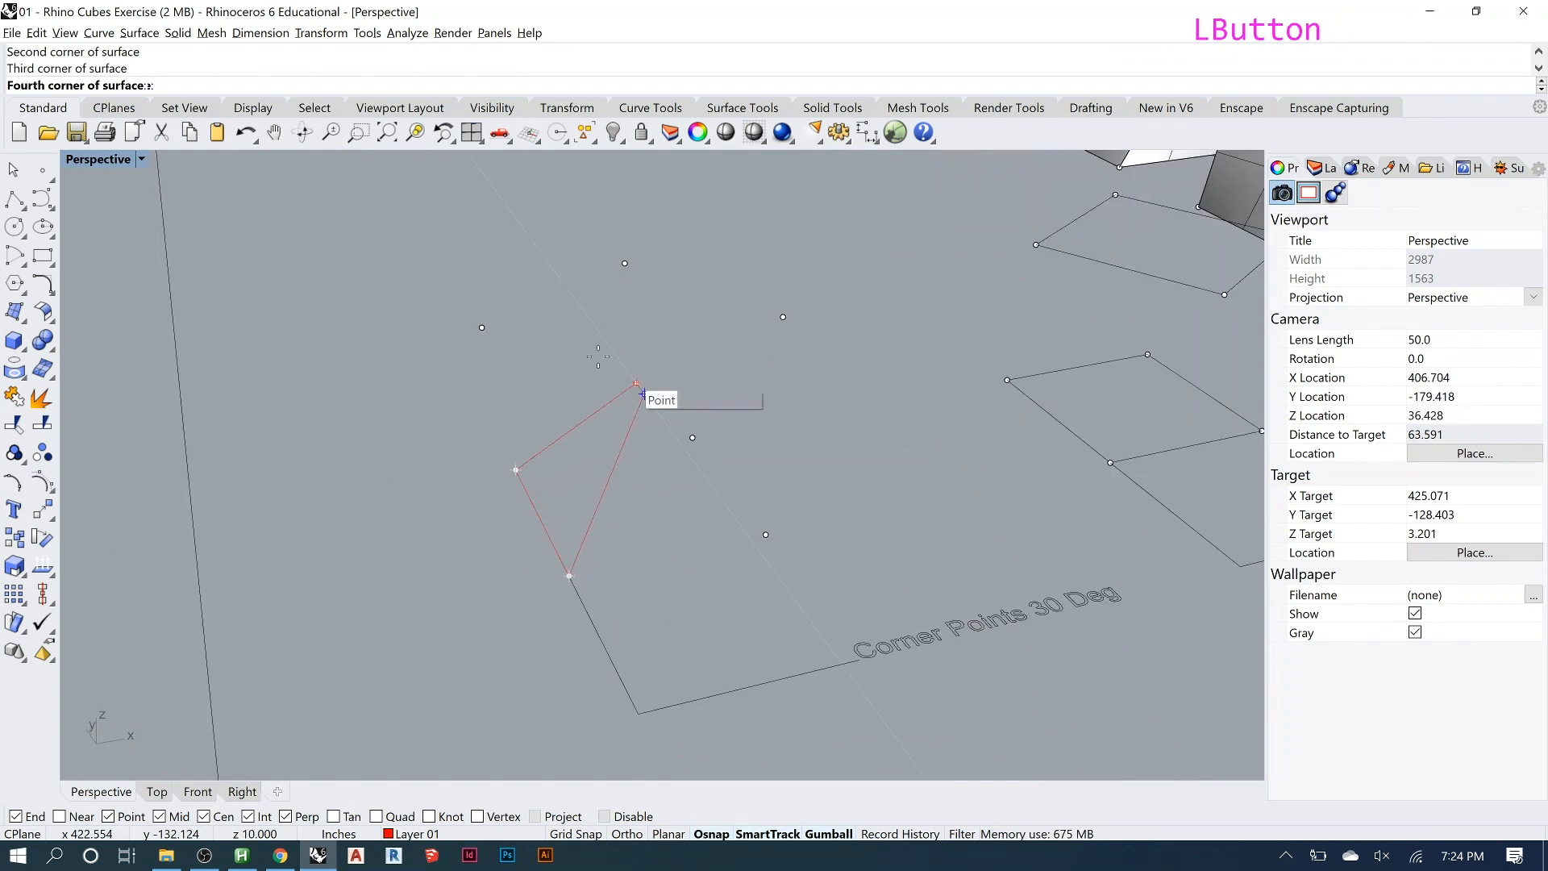
left_click(493, 330)
Create a second corner-point surface on the adjacent side facing the "Corner Points 30 Deg" label, starting at the shared base corner.
right_click_drag(536, 428, 472, 433)
right_click(488, 464)
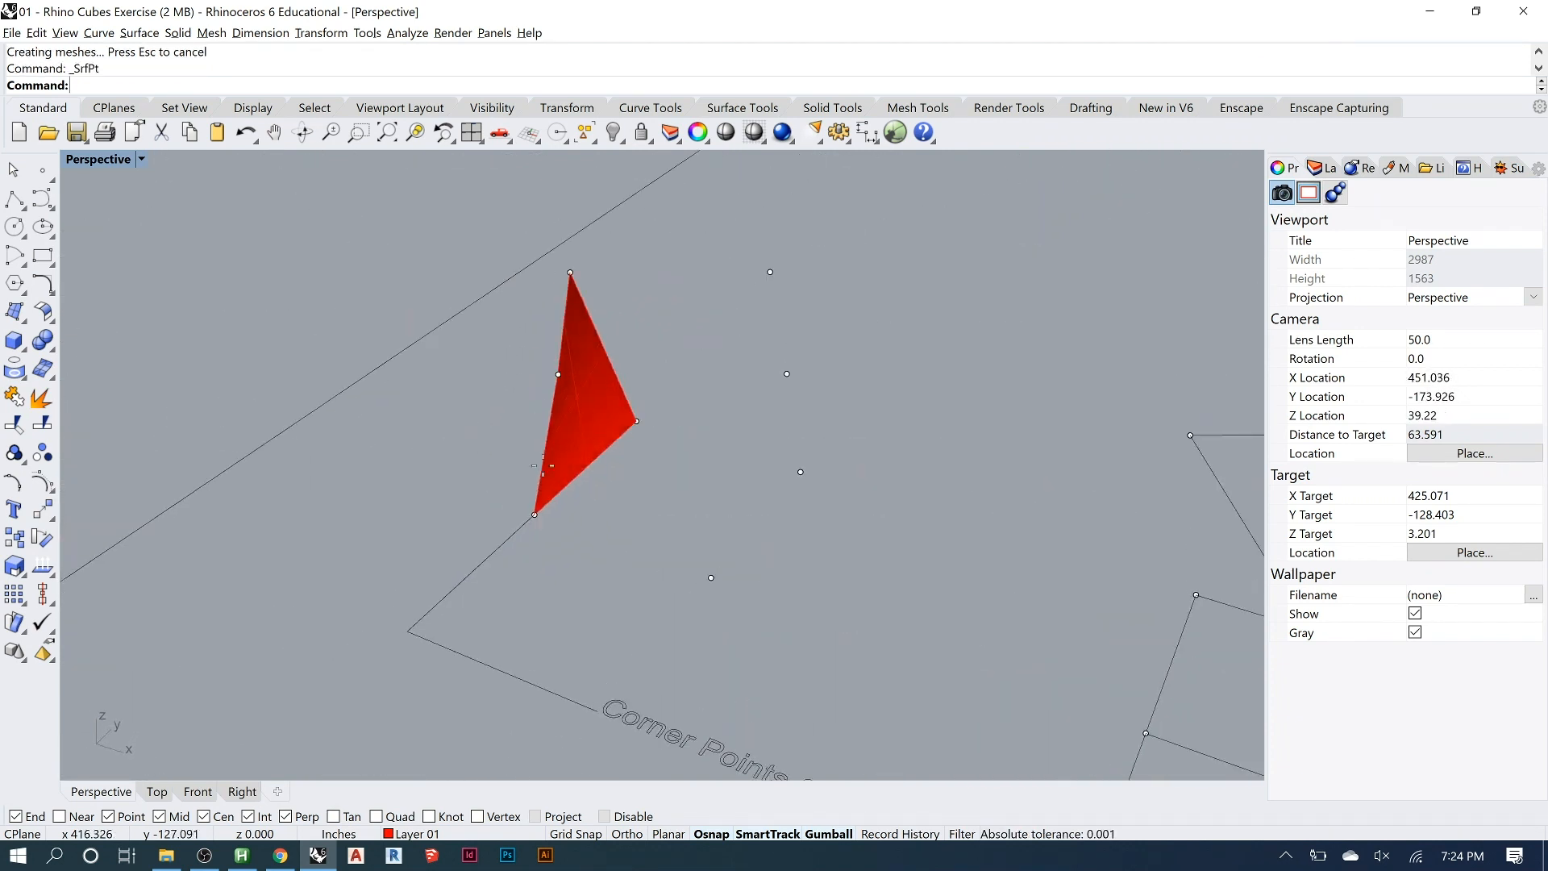
left_click(534, 514)
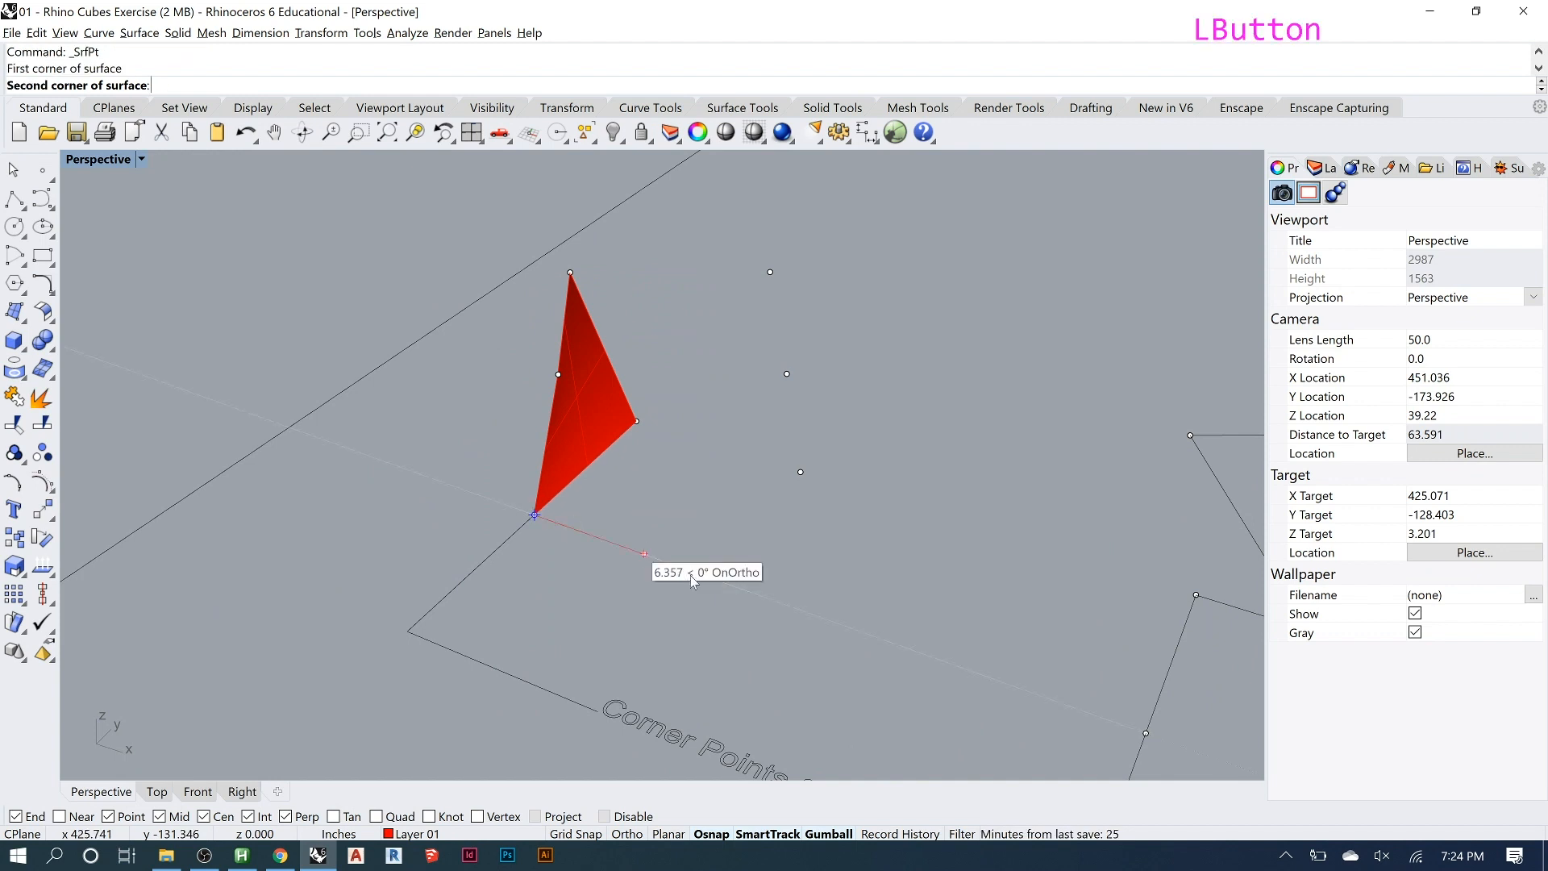
right_click_drag(597, 524, 693, 596)
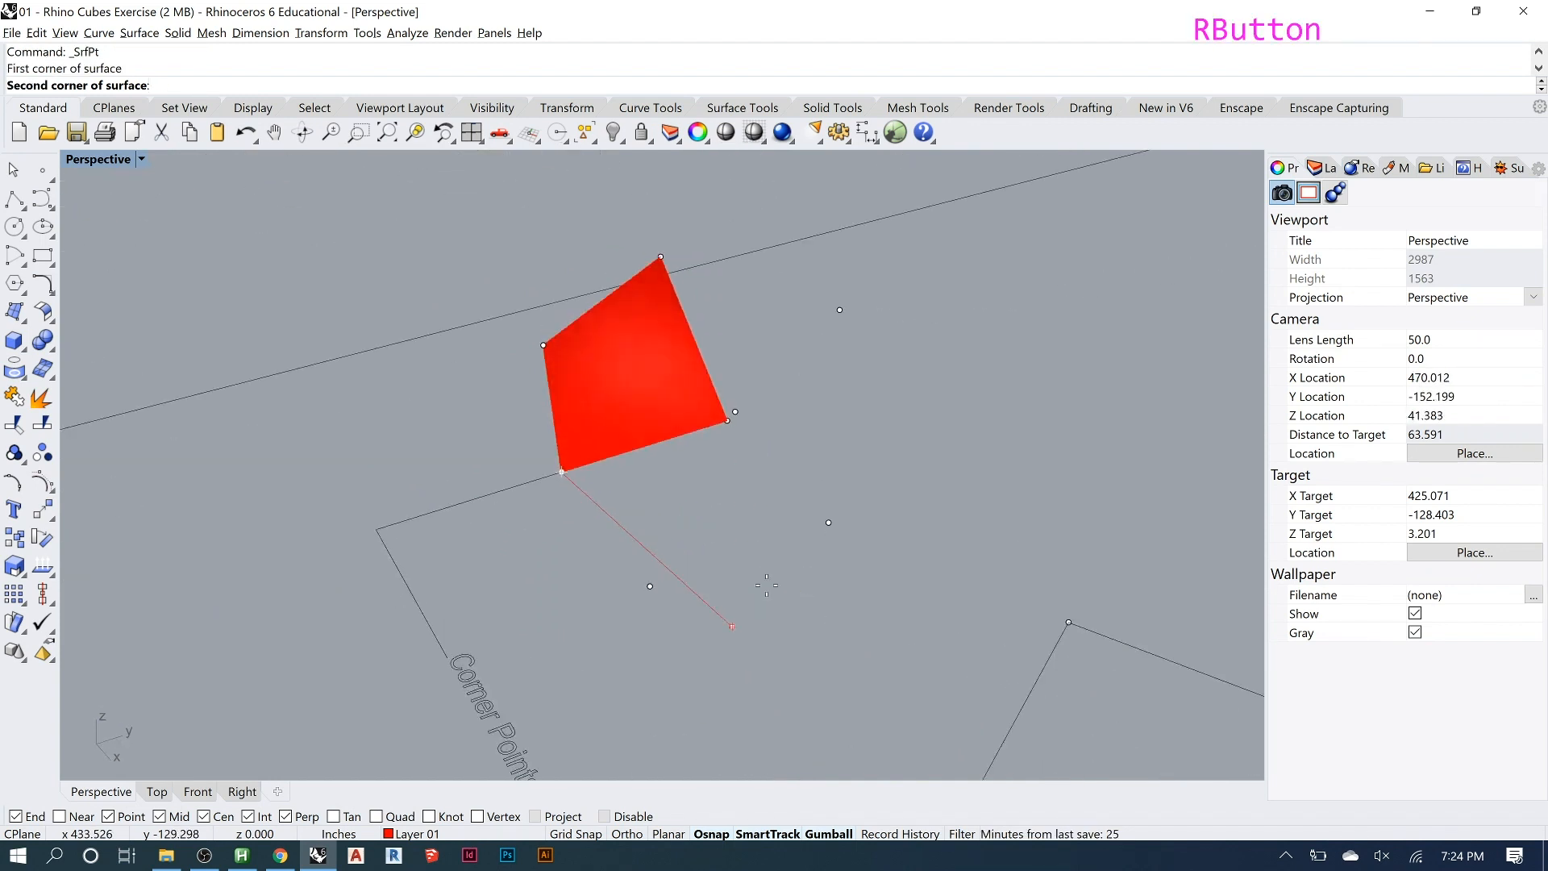
left_click(652, 589)
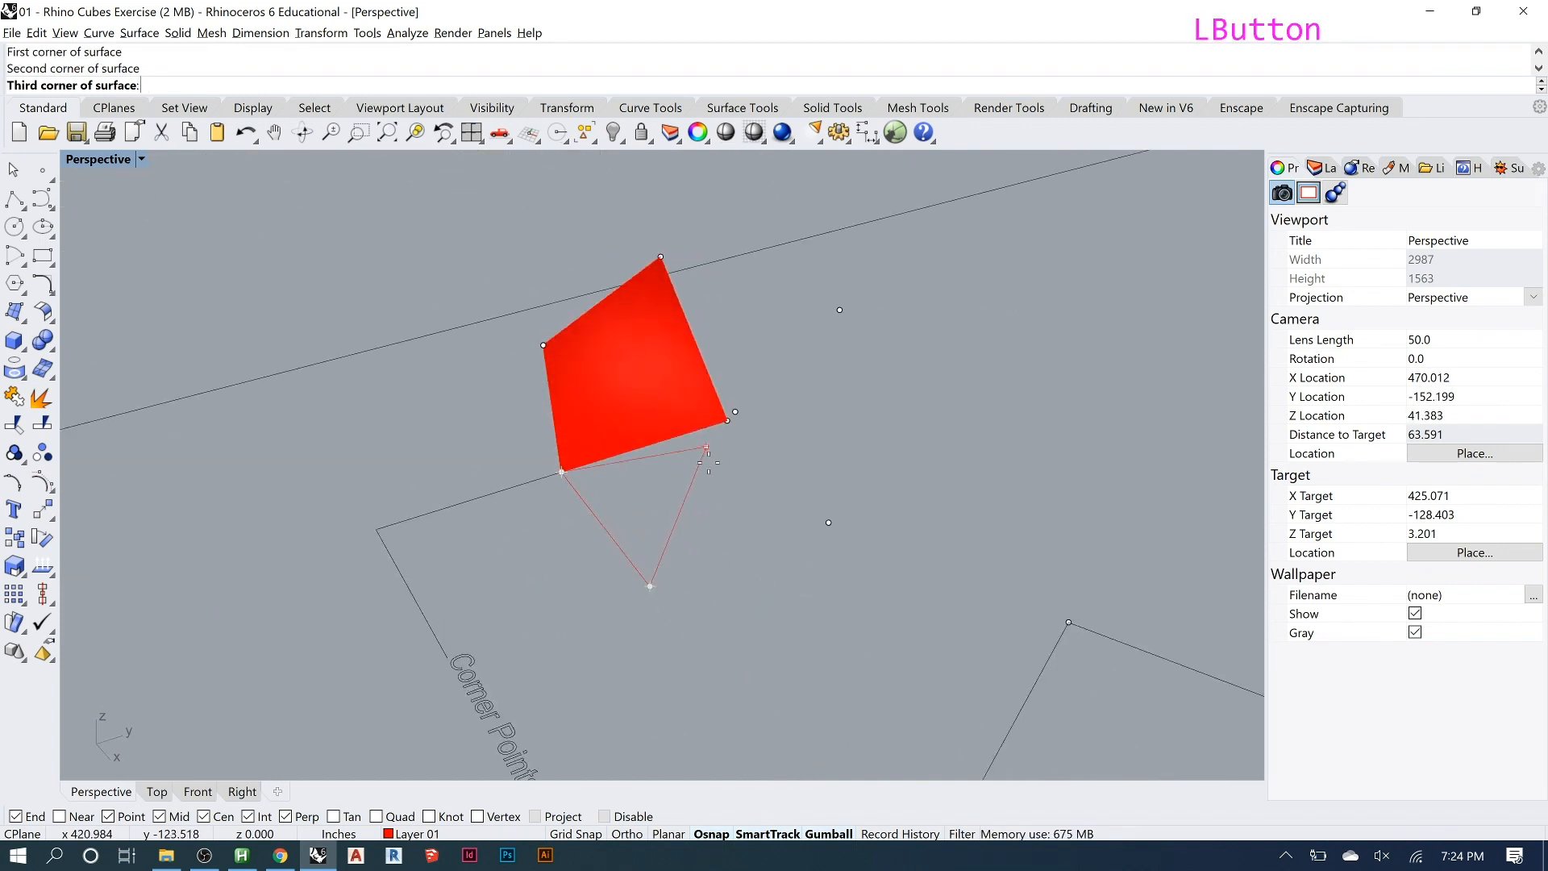
left_click(730, 418)
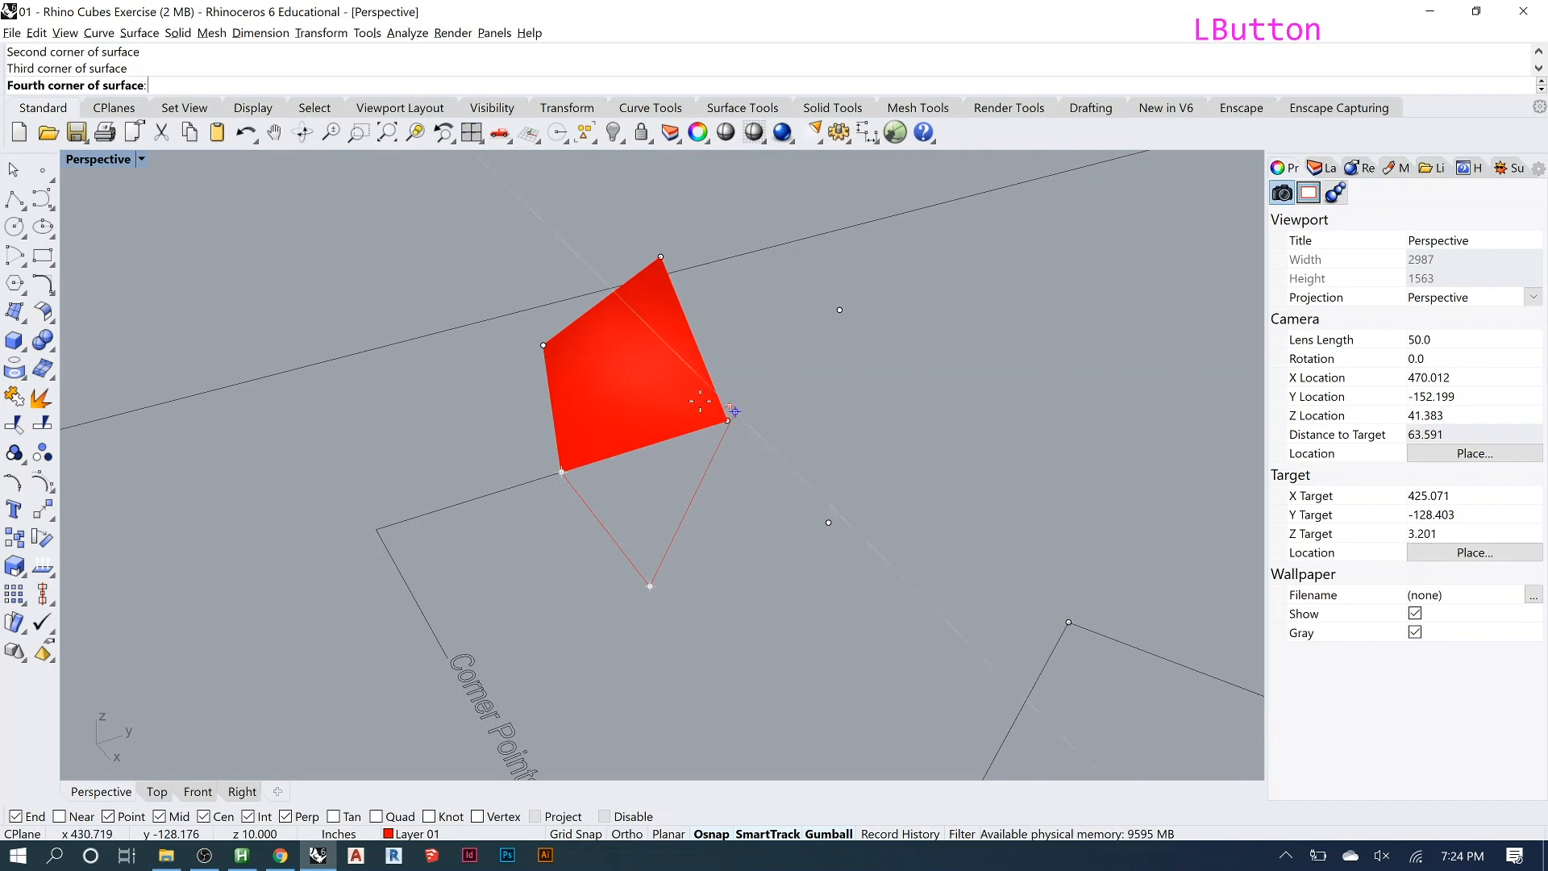
left_click(544, 341)
Create a third corner-point surface on the side opposite the first, joining its two base points to the two top points.
right_click_drag(589, 375, 395, 378)
right_click(395, 377)
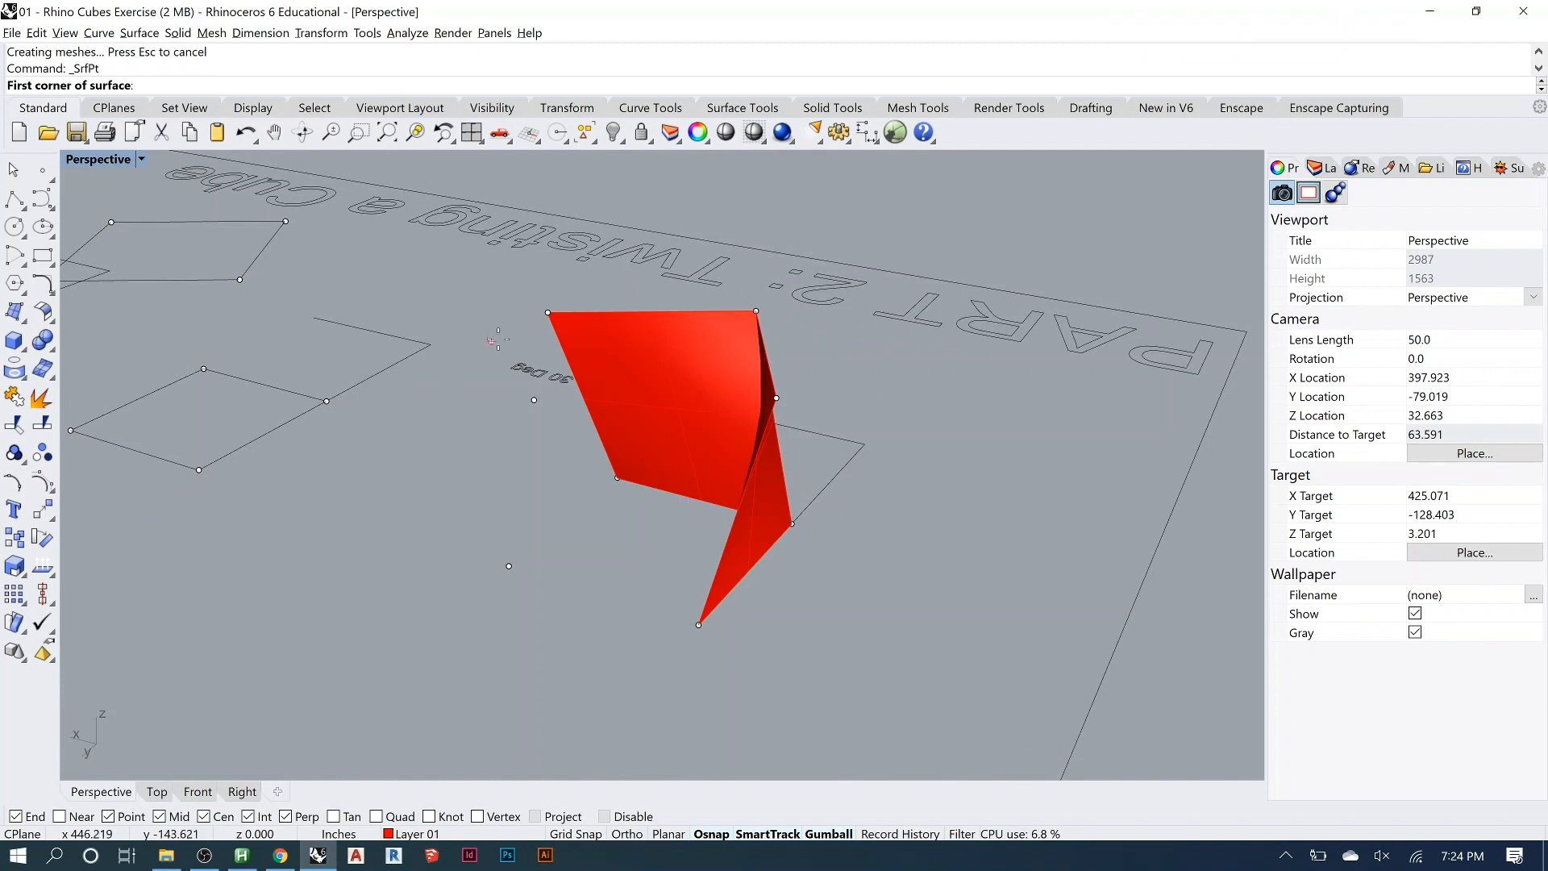
left_click(617, 477)
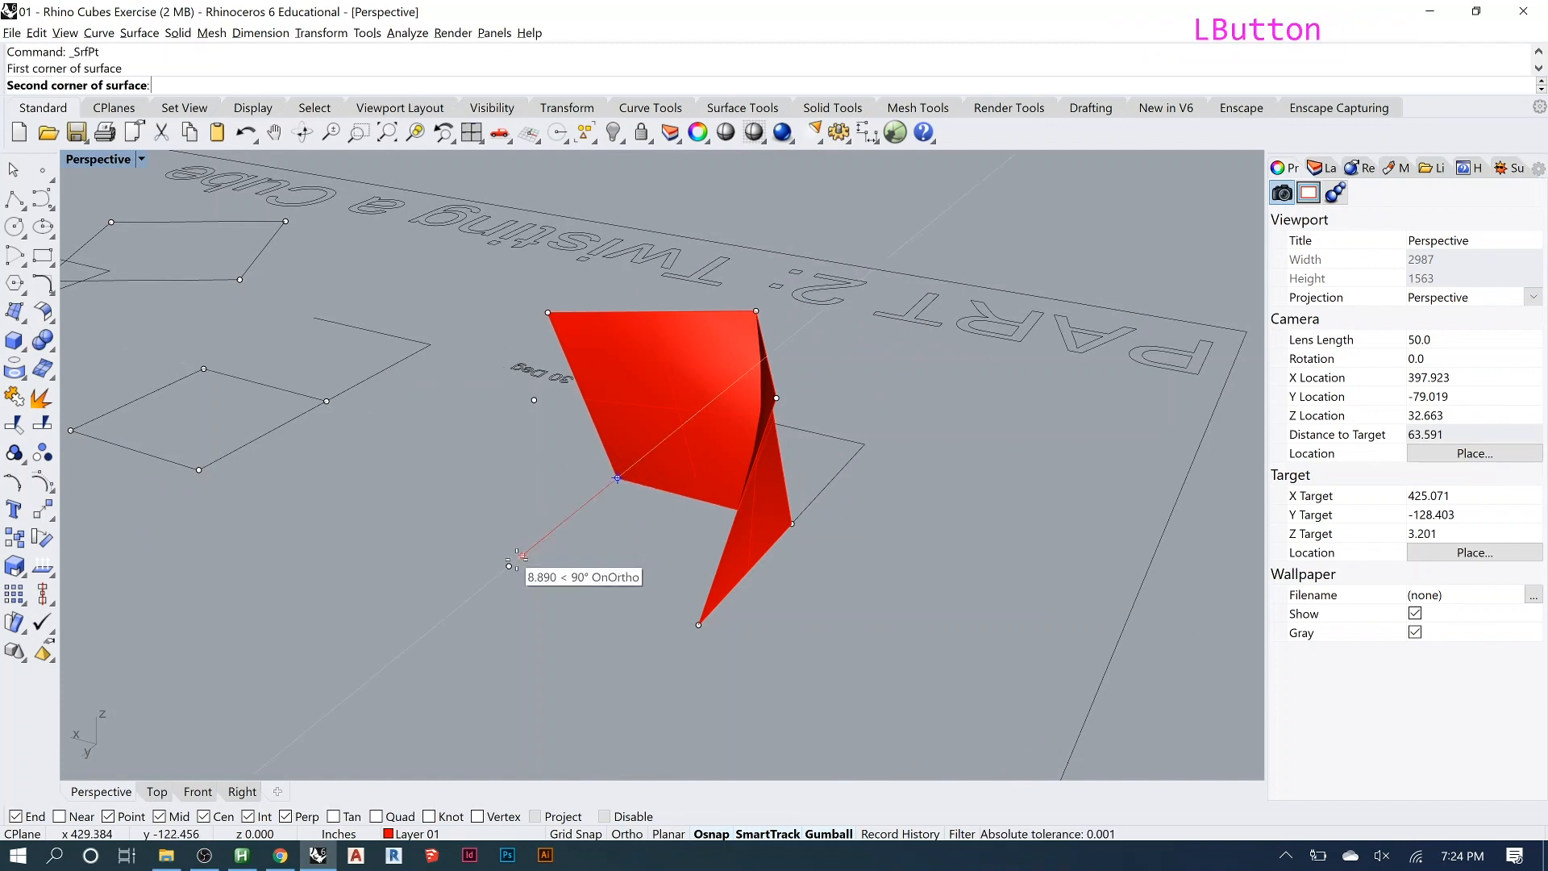
left_click(509, 565)
left_click(534, 399)
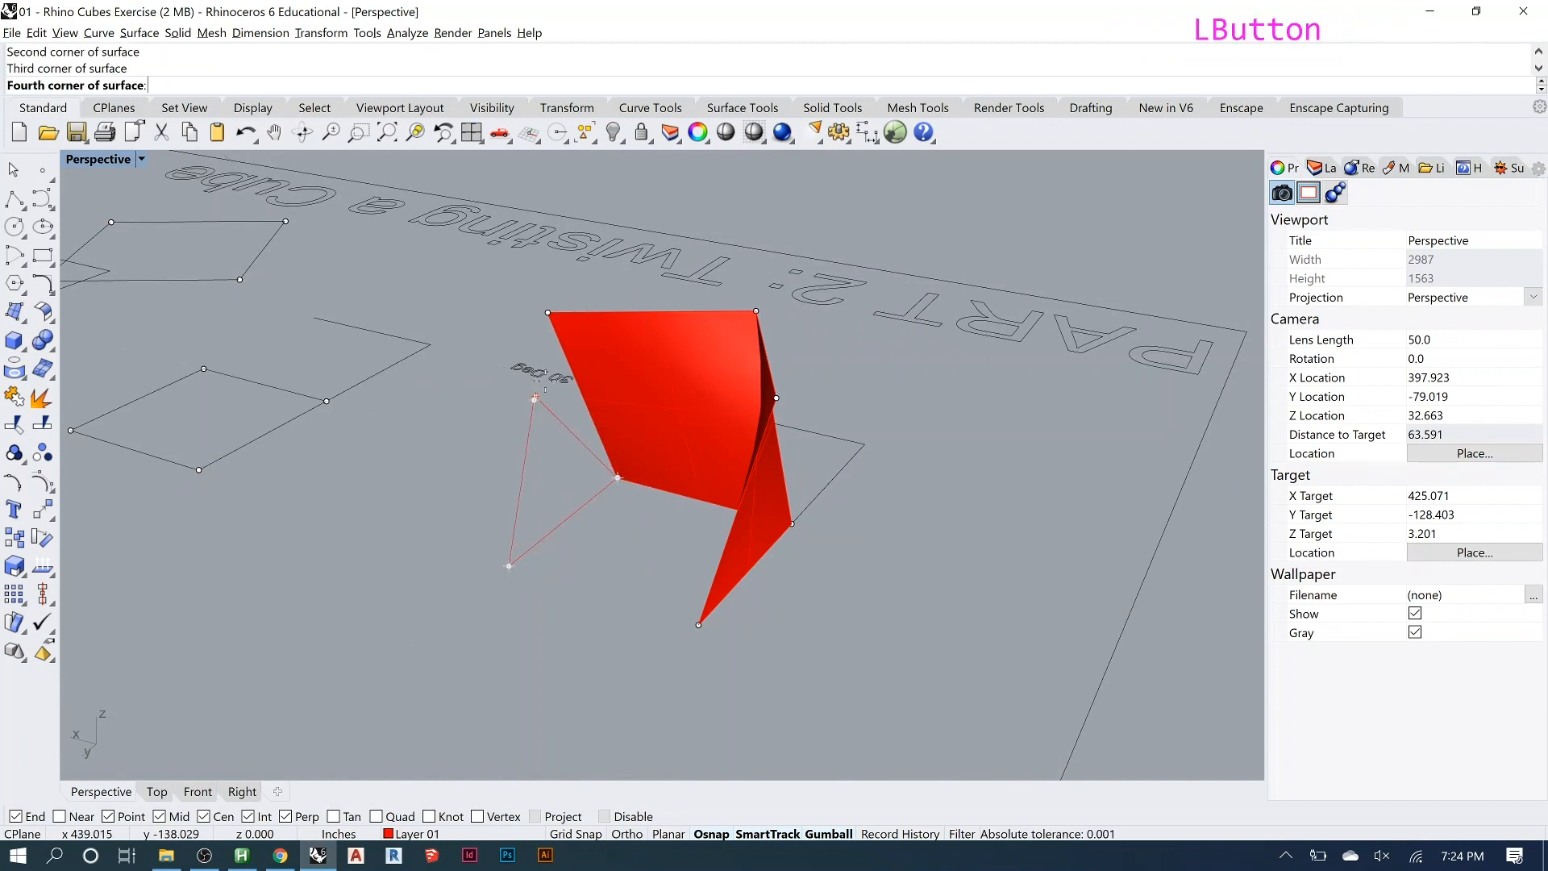
left_click(548, 310)
Close the last open side of the twisted cube with a four-corner surface between the remaining base and top points.
right_click(509, 566)
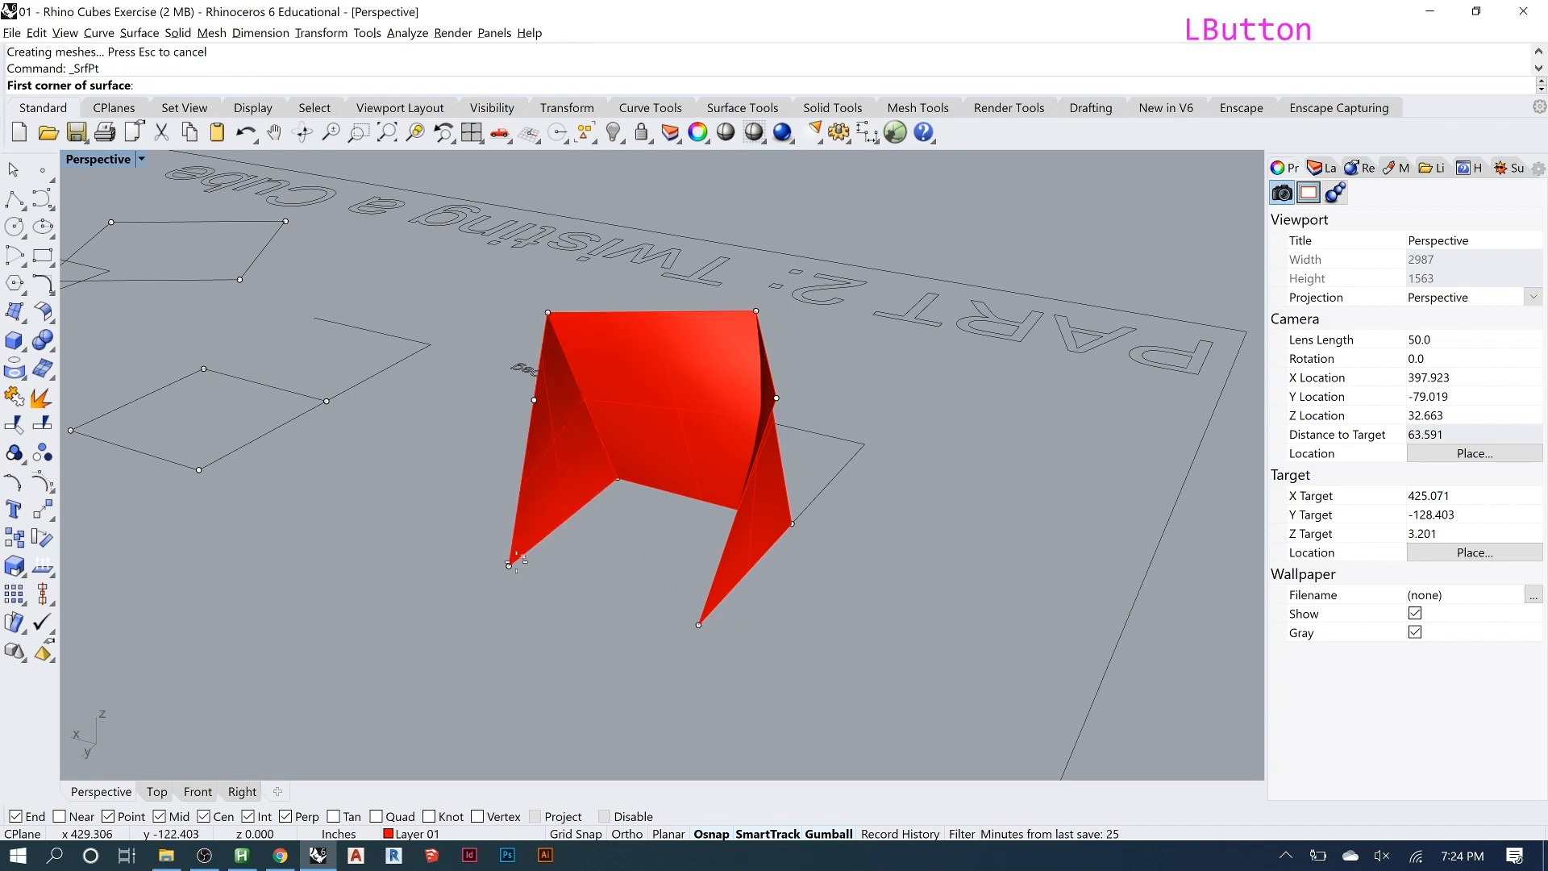
left_click(509, 565)
left_click(698, 624)
left_click(776, 398)
left_click(534, 399)
right_click_drag(612, 458, 922, 482)
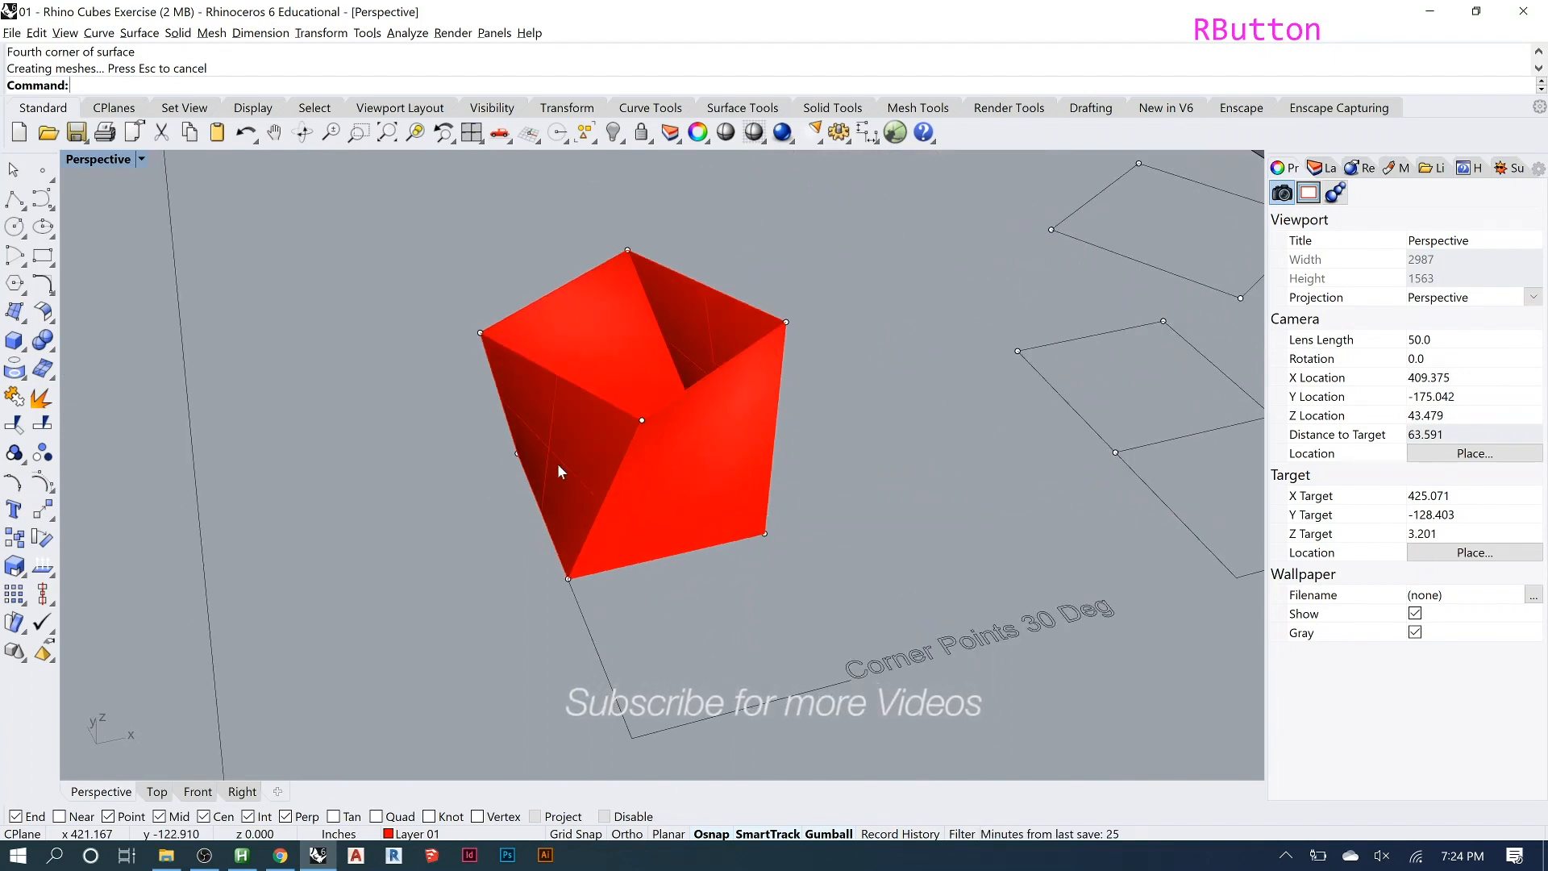
Examine the lower and rotated upper square outlines beside the red cube and the neighbouring SrfPt Cap and Loft Cap sets.
scroll(558, 463, "down", 3)
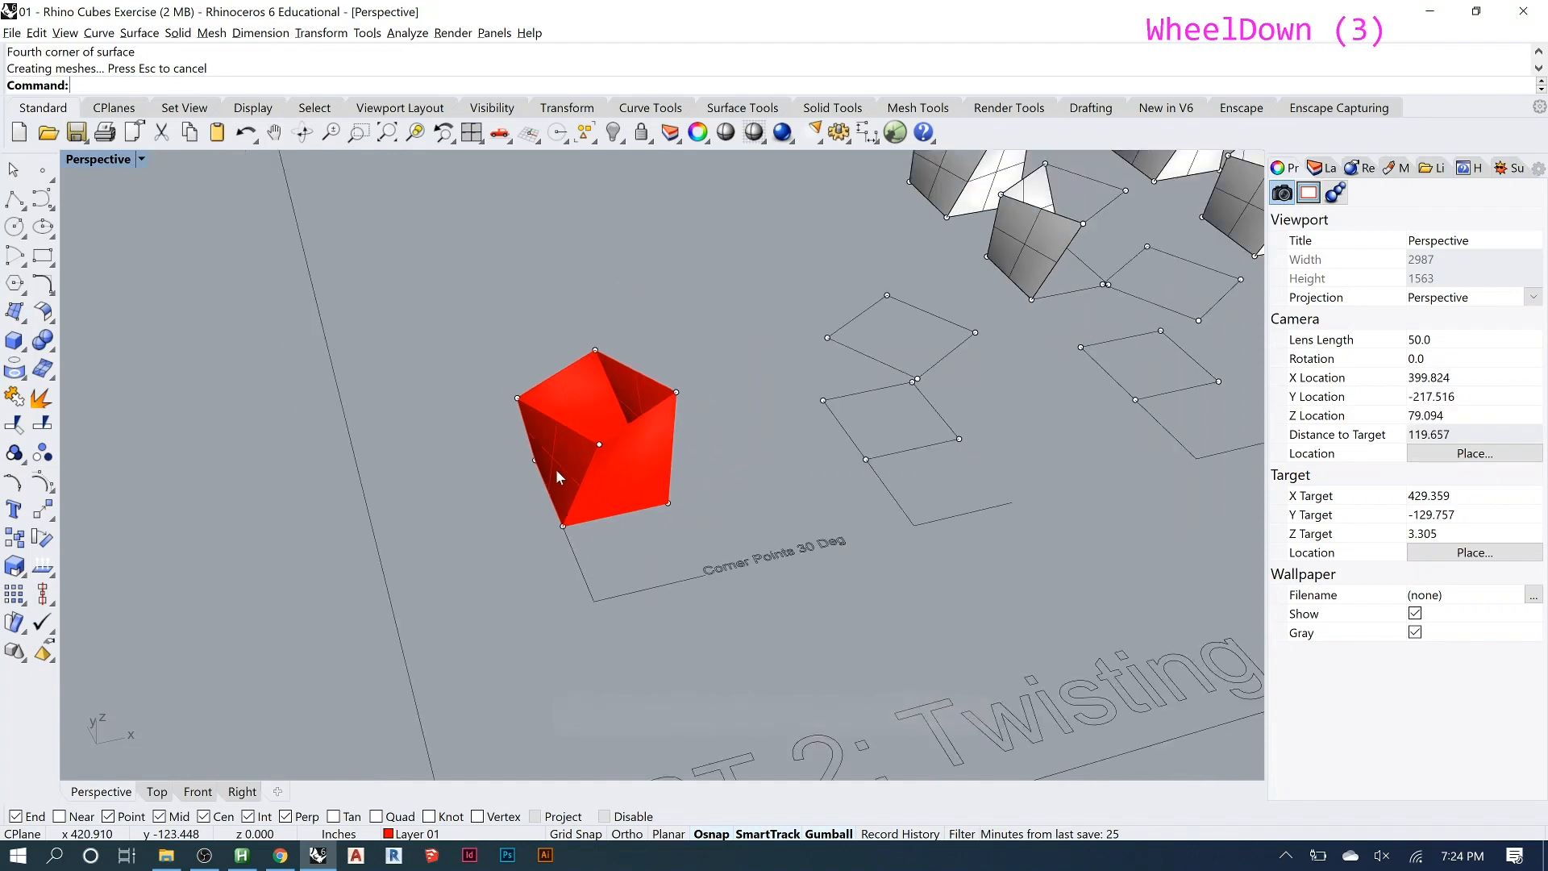
scroll(557, 476, "down", 1)
scroll(1149, 457, "up", 3)
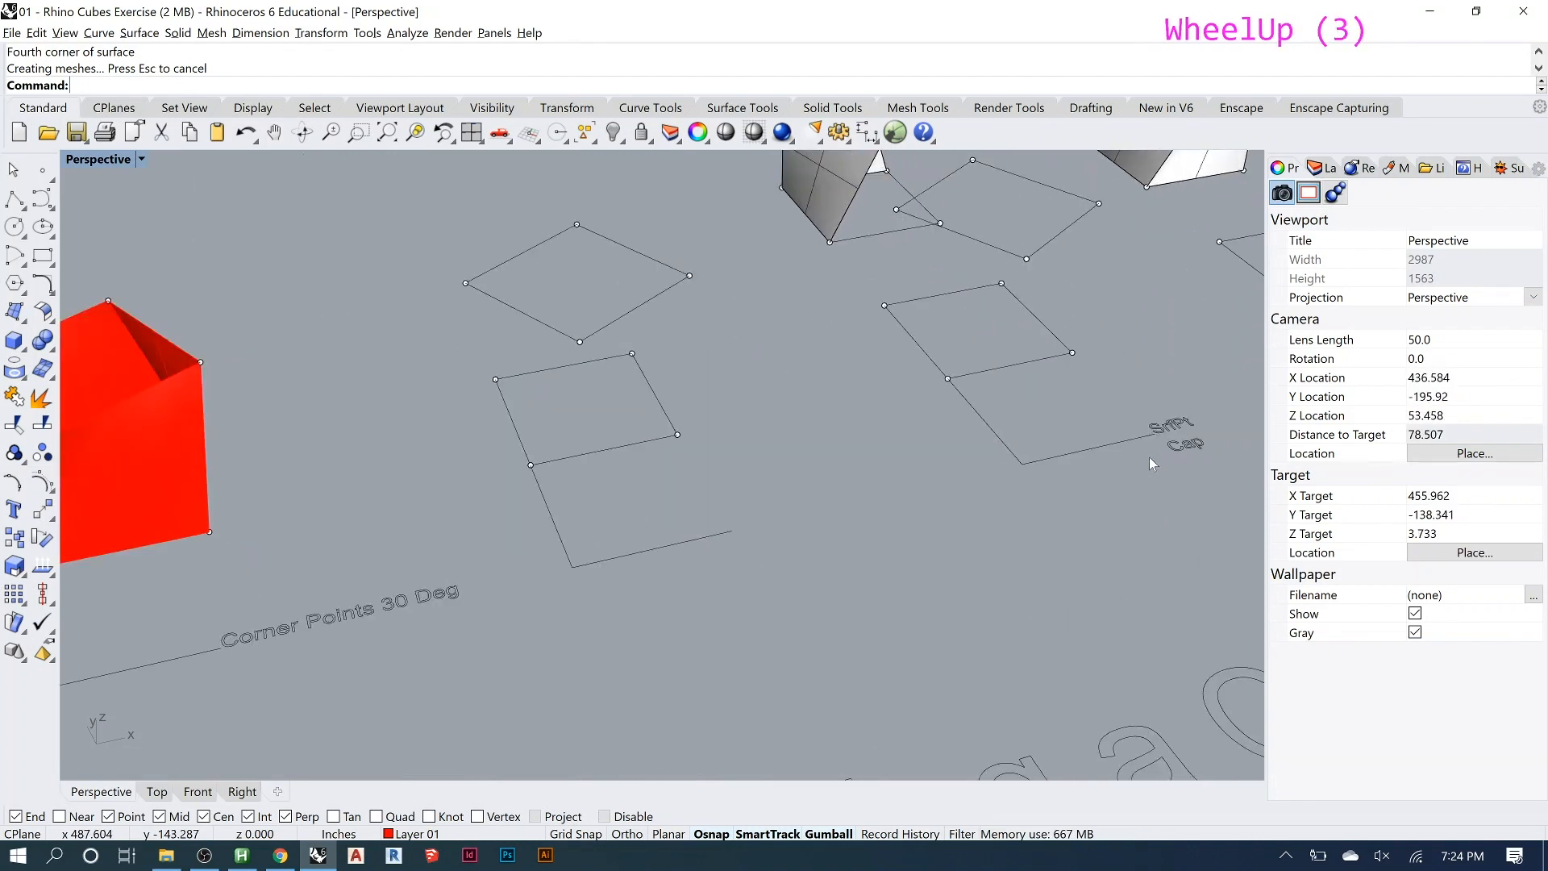
scroll(583, 564, "down", 1)
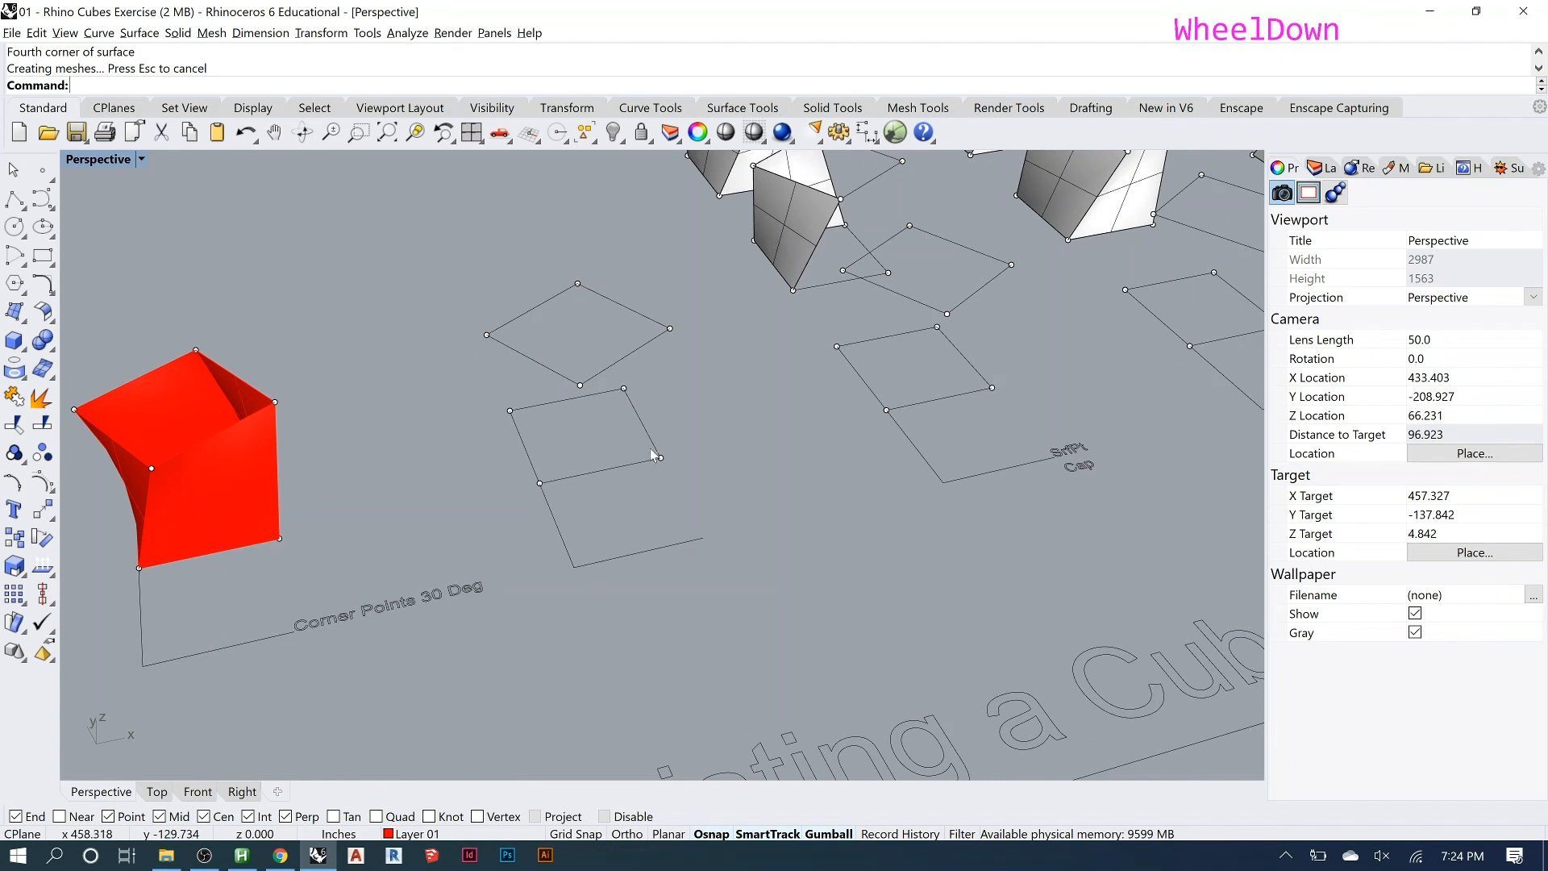
scroll(476, 485, "down", 1)
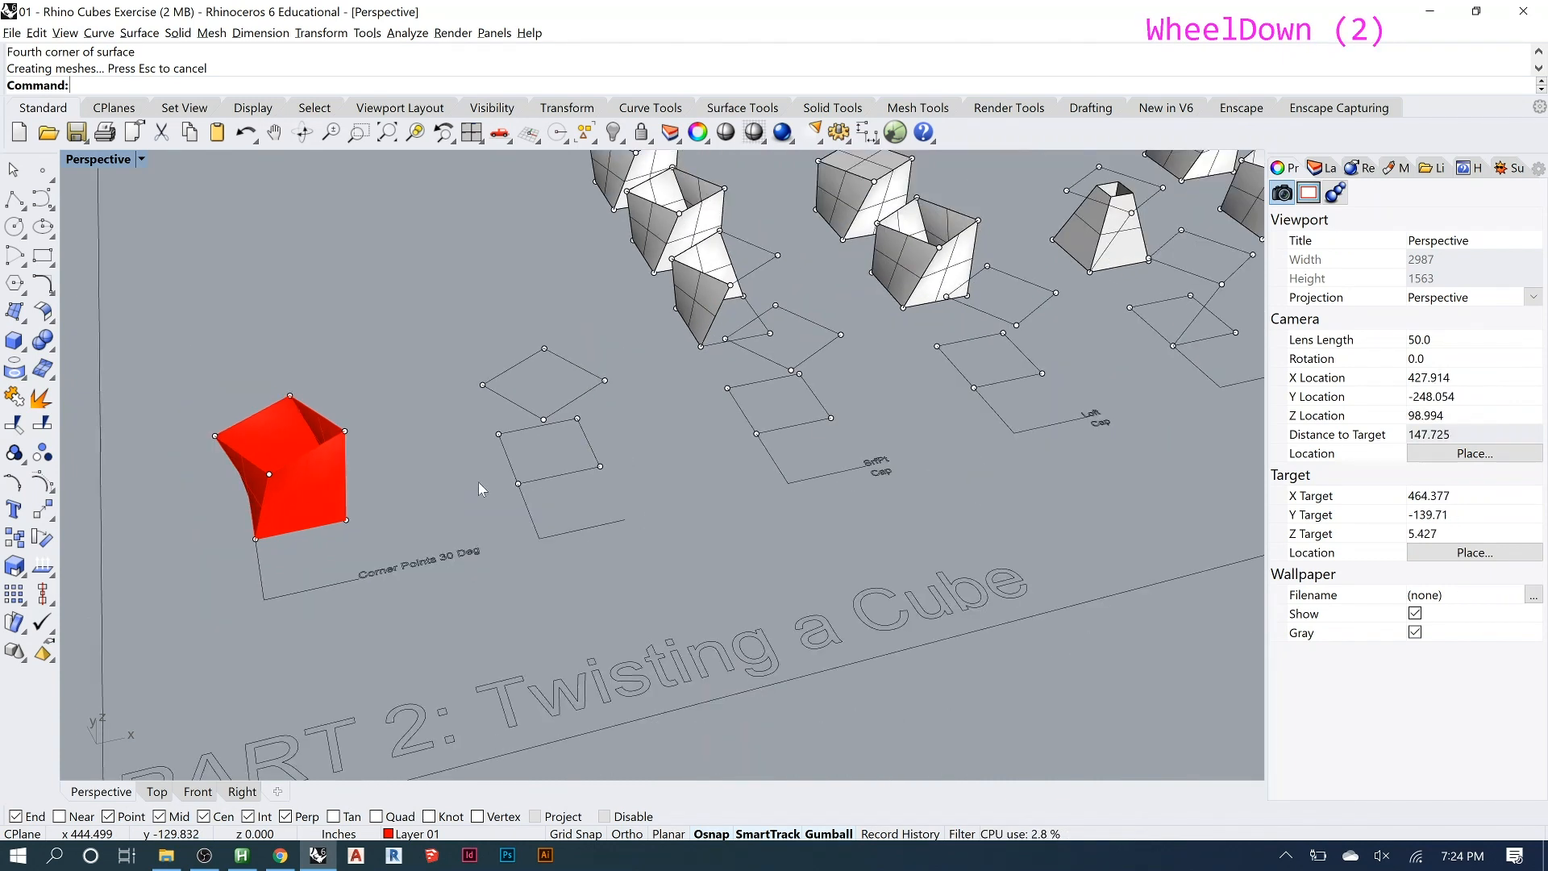
scroll(613, 411, "up", 2)
scroll(500, 452, "up", 2)
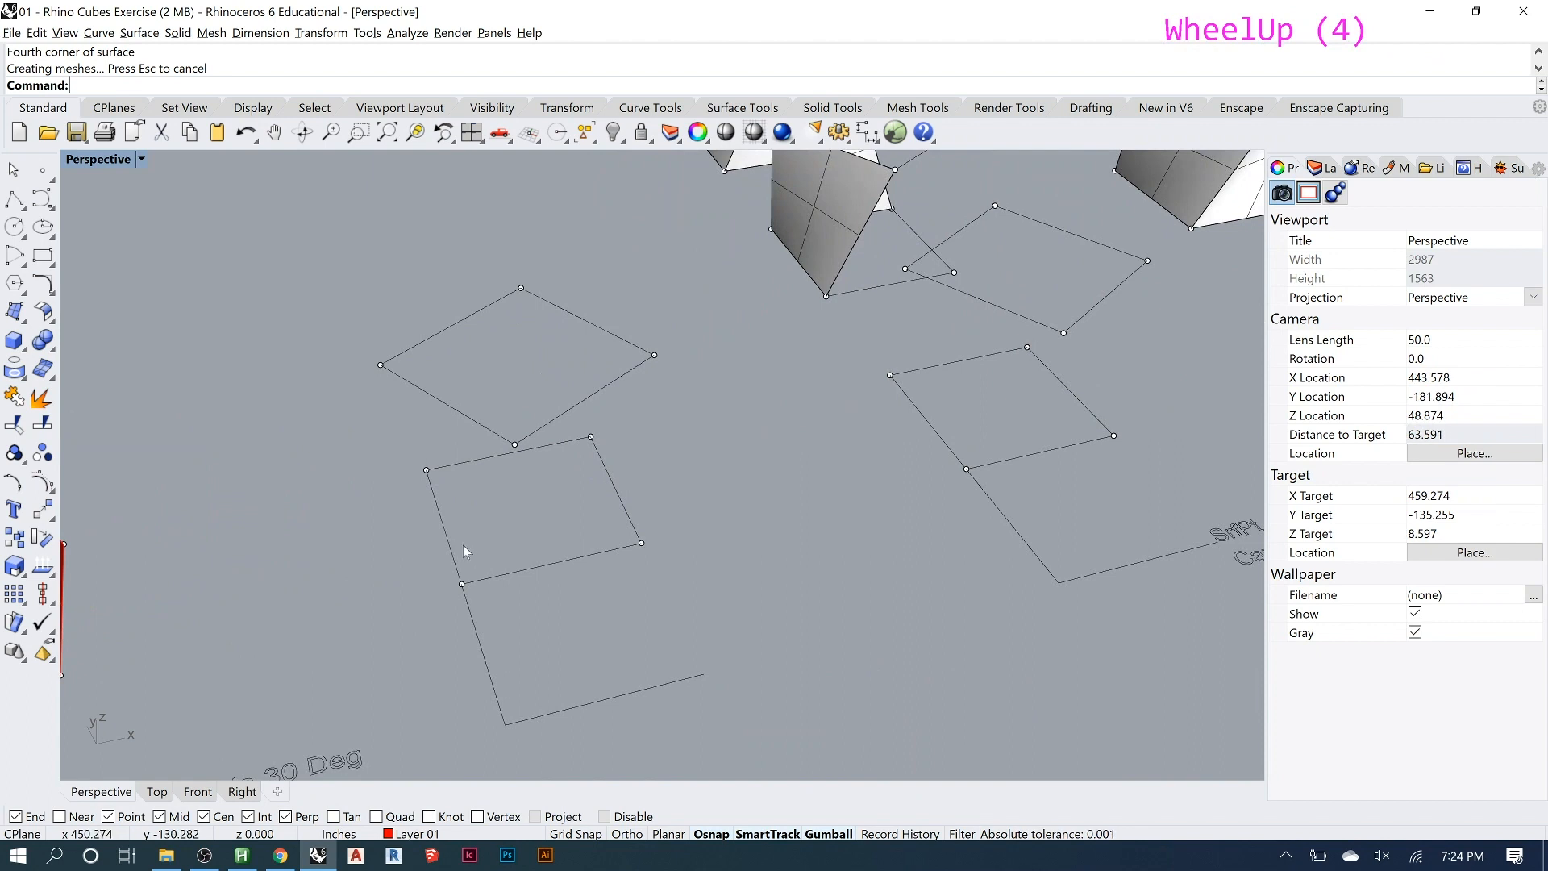
scroll(557, 616, "down", 2)
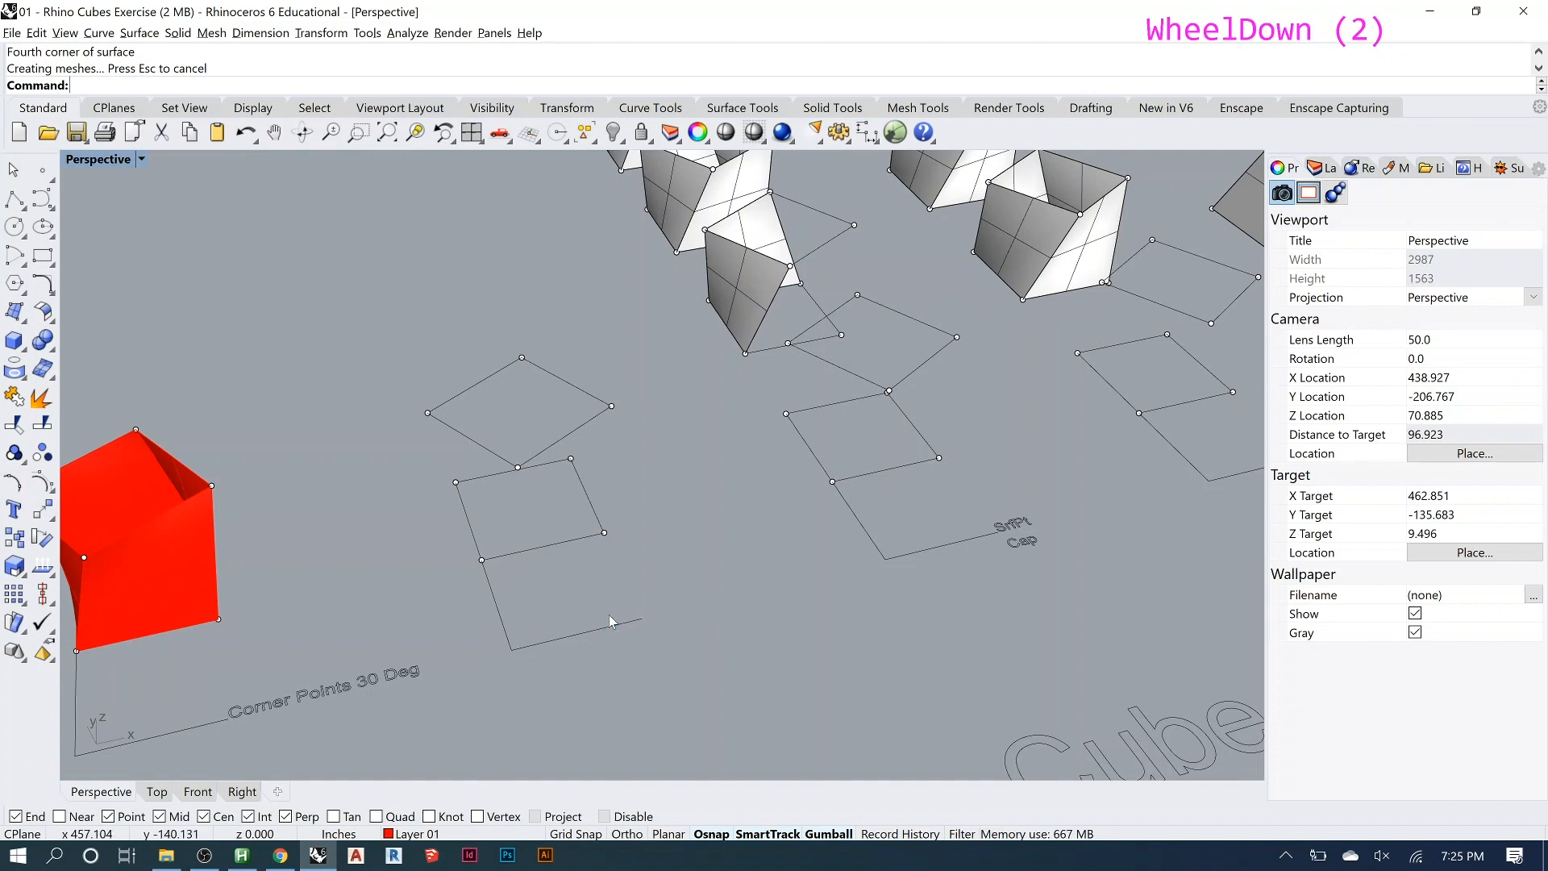
left_click(536, 549)
left_click(567, 439)
left_click(553, 537)
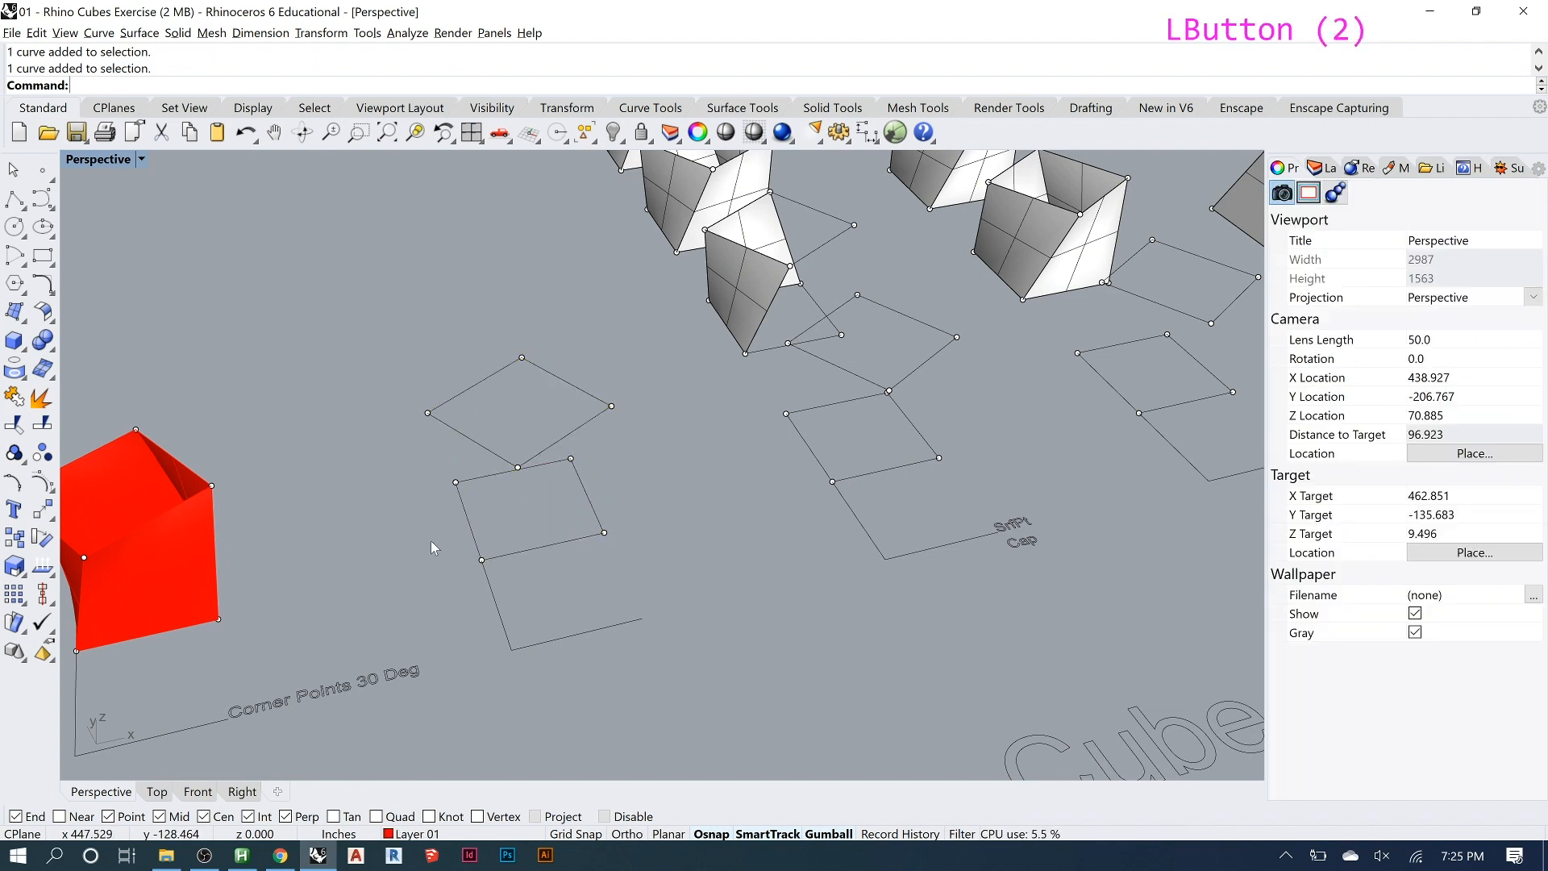
scroll(287, 492, "down", 2)
scroll(804, 414, "up", 1)
scroll(803, 414, "up", 2)
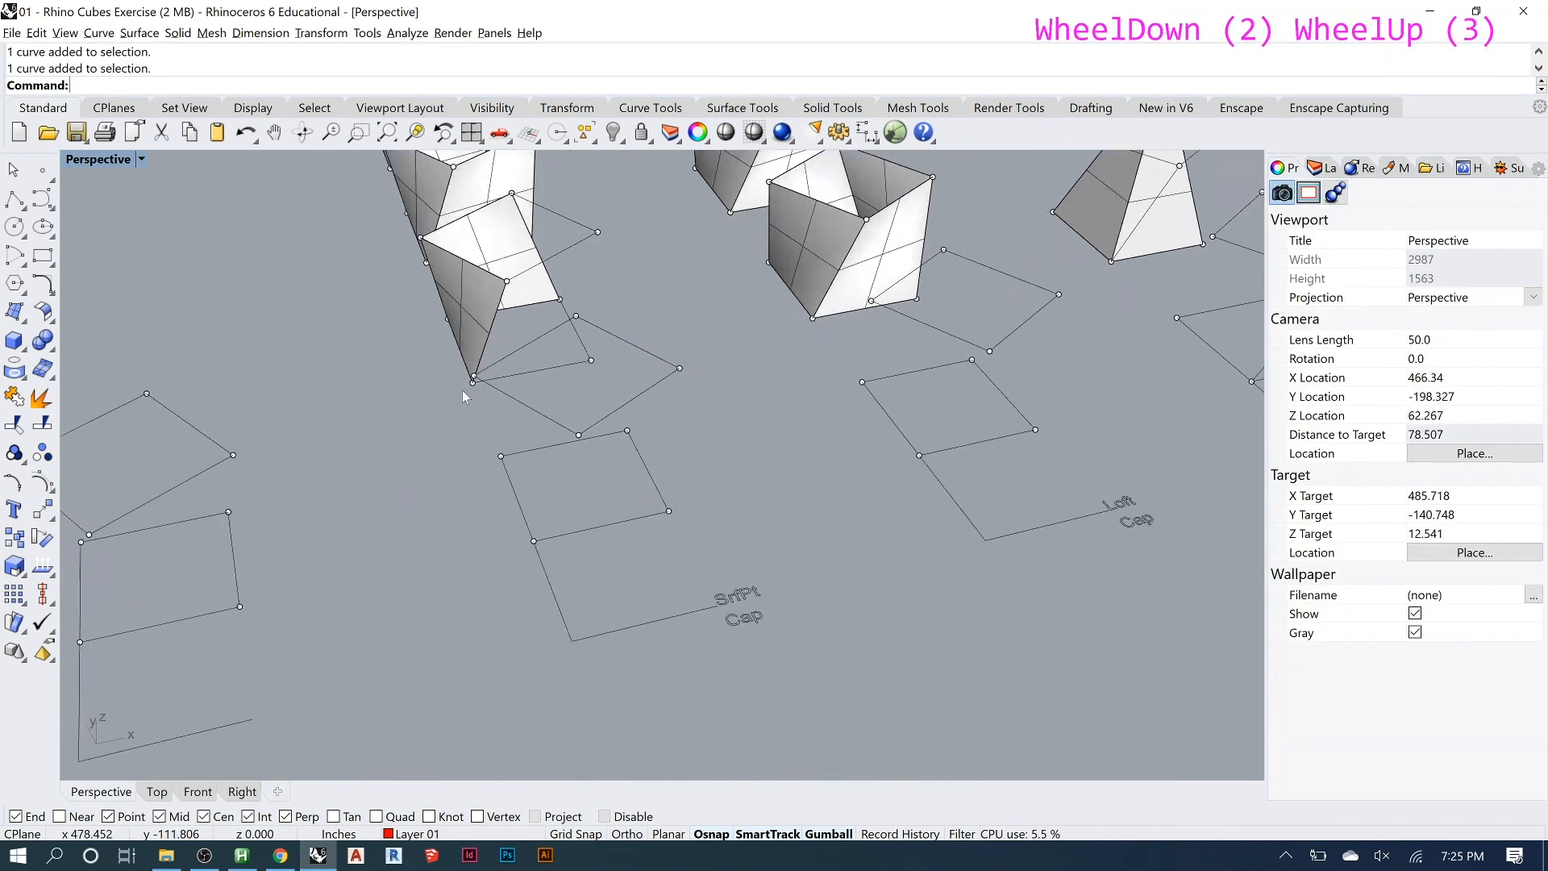
scroll(462, 392, "up", 1)
scroll(625, 548, "down", 2)
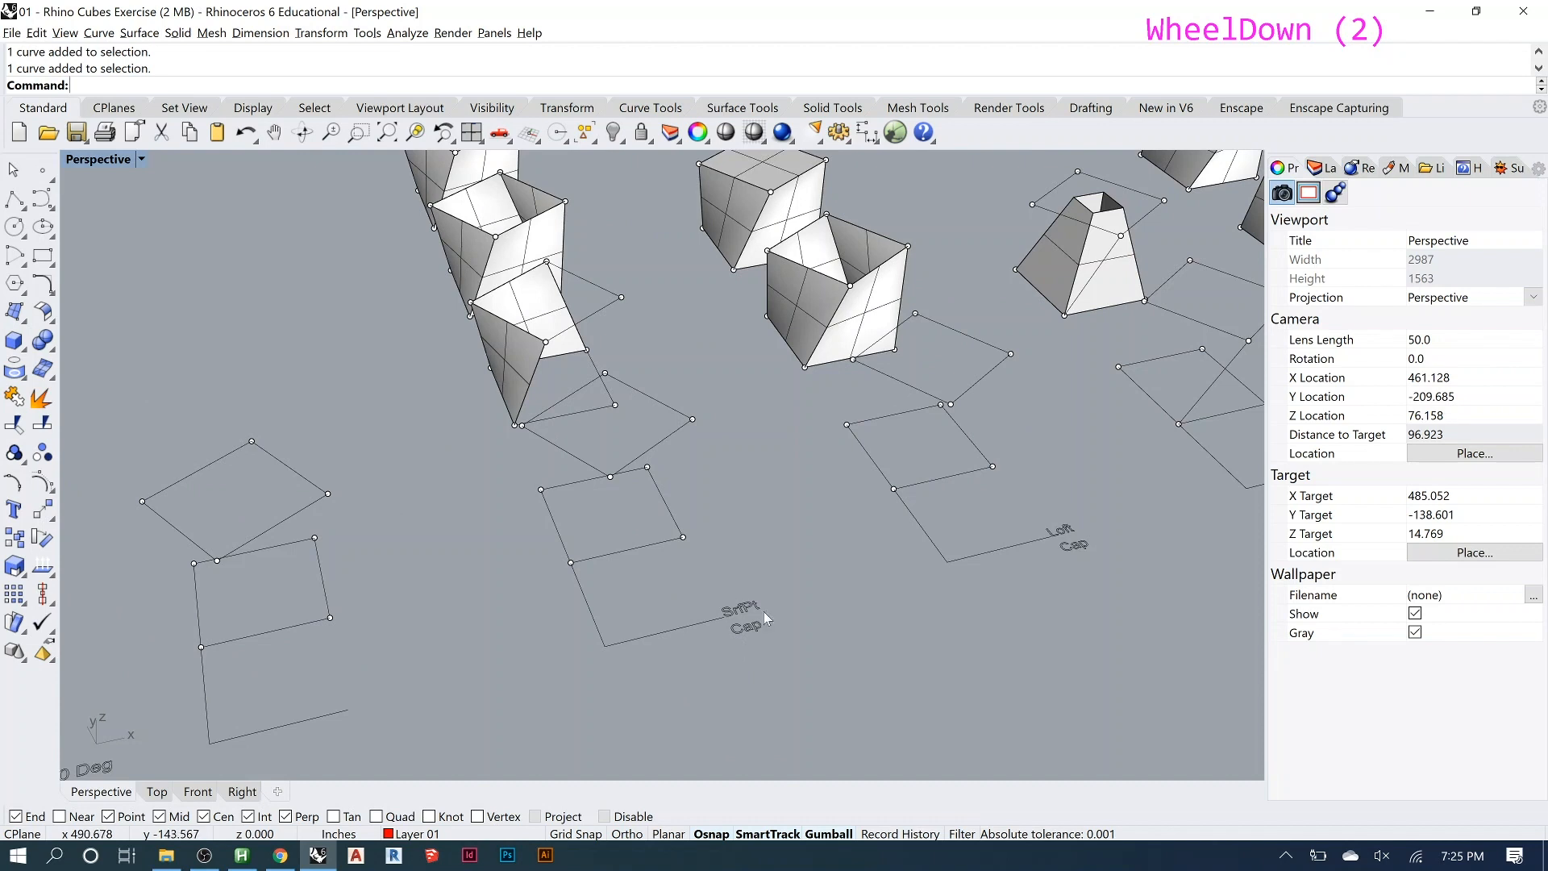
scroll(742, 632, "down", 2)
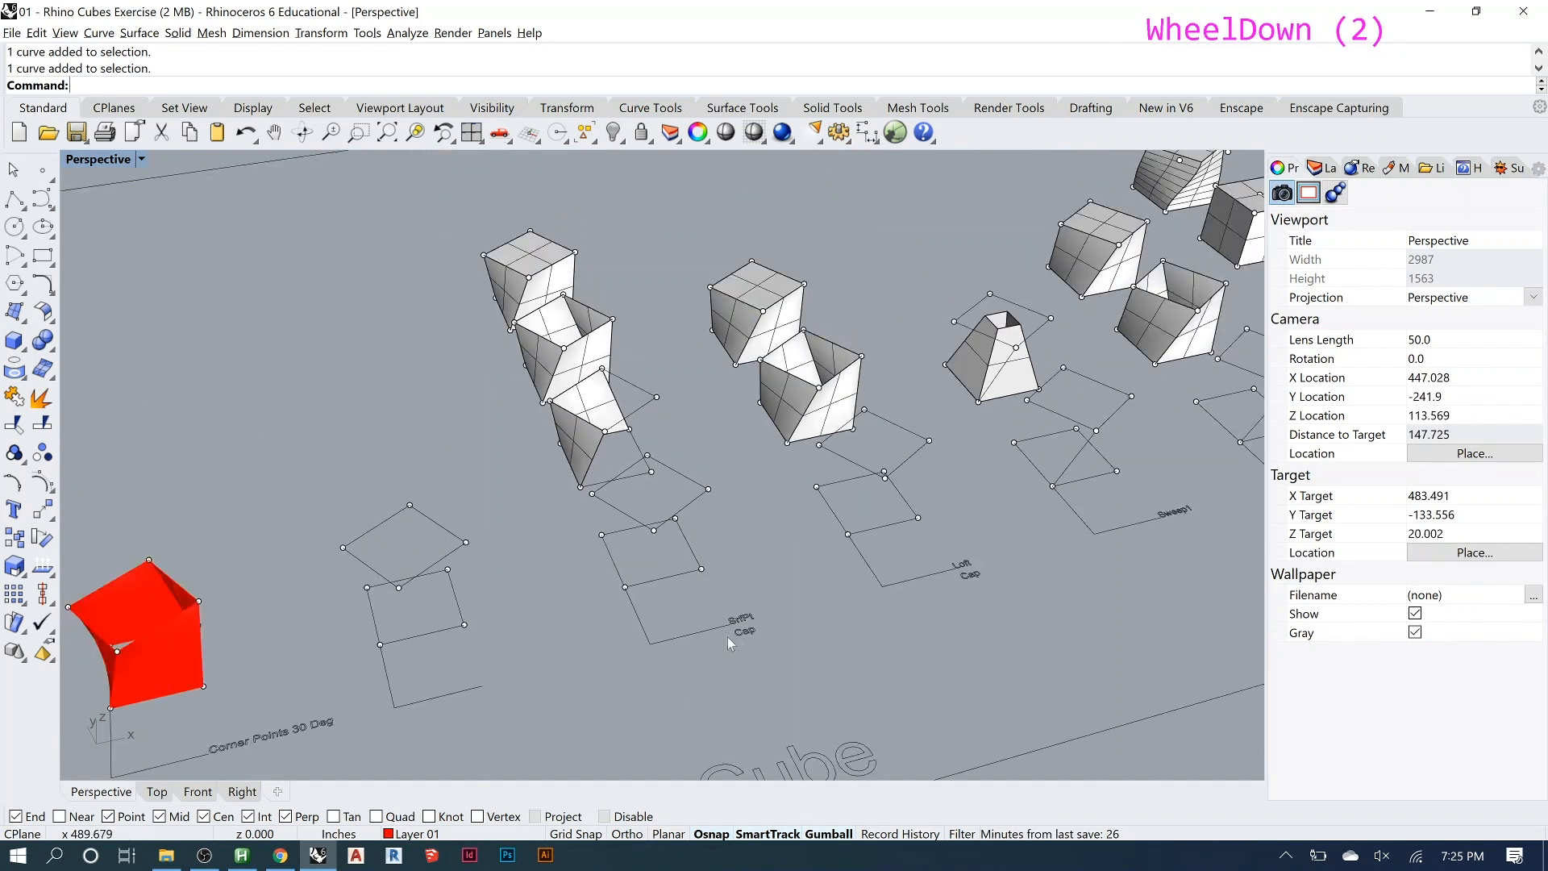
Inspect the red cube's side surfaces by selecting them individually and viewing the cube from a low angle.
left_click(179, 654)
left_click(147, 610)
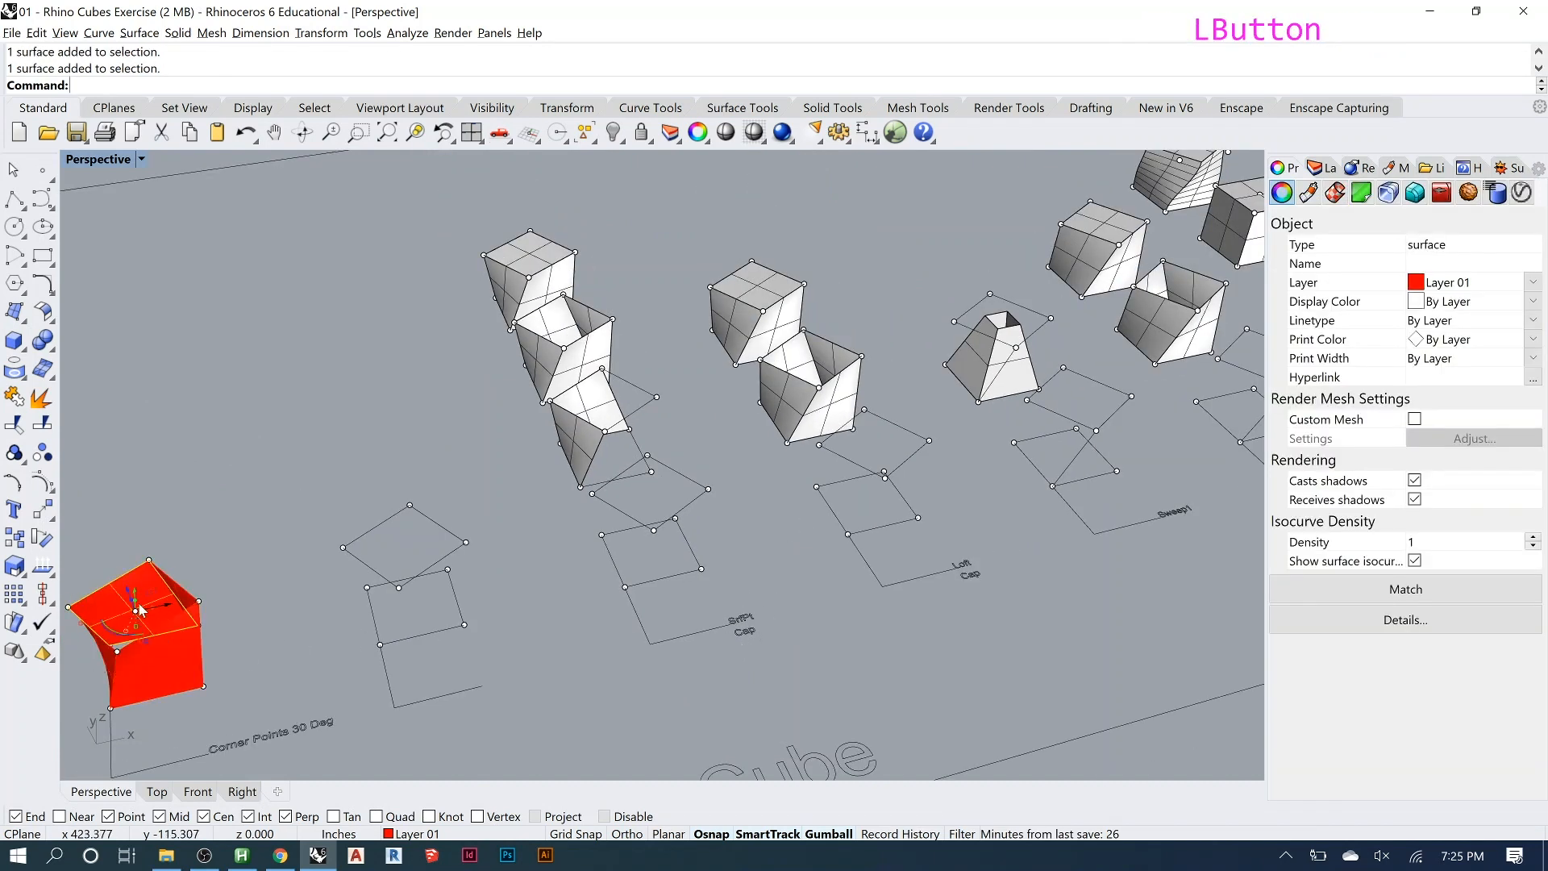
left_click(162, 666)
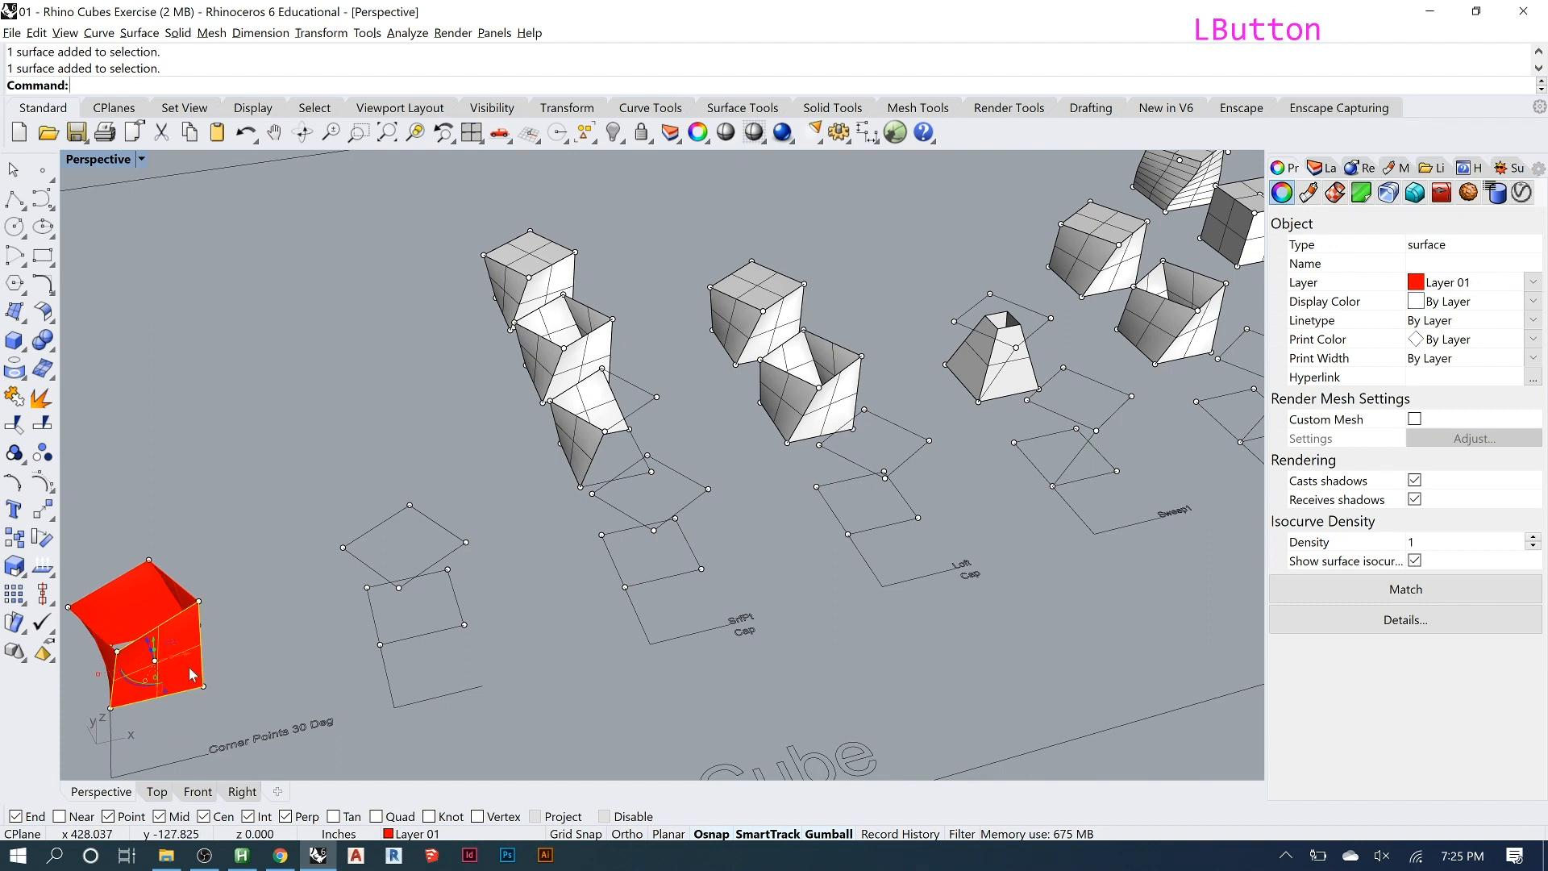
right_click_drag(171, 657, 768, 550)
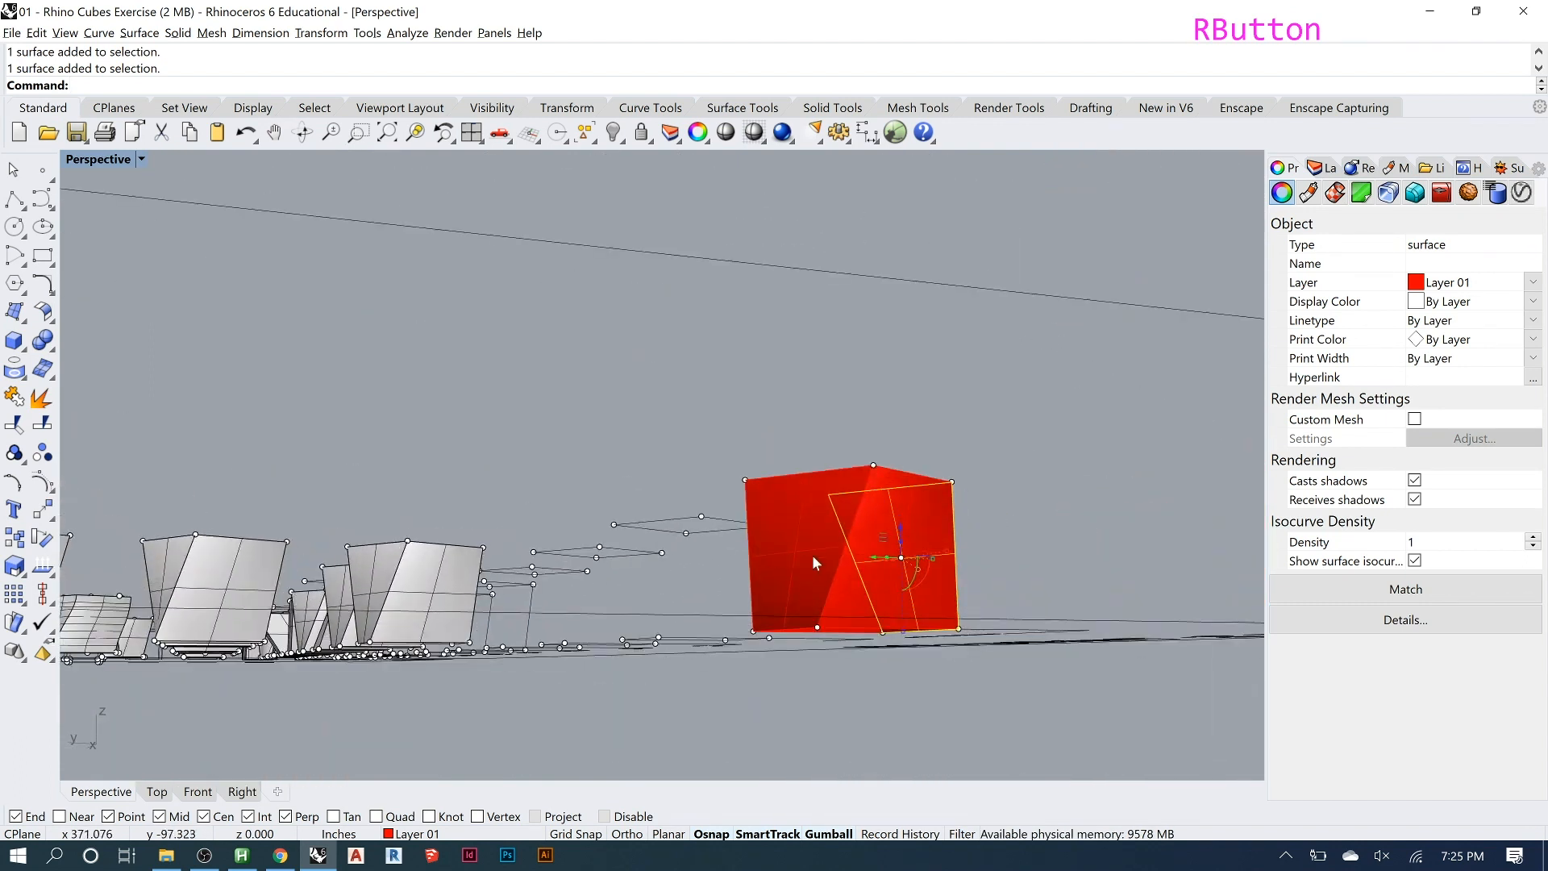
left_click(973, 550)
Try window selections around the red cube and neighbouring outlines, try a crossing selection over the same area, and clear the selection.
left_click_drag(713, 409, 1063, 679)
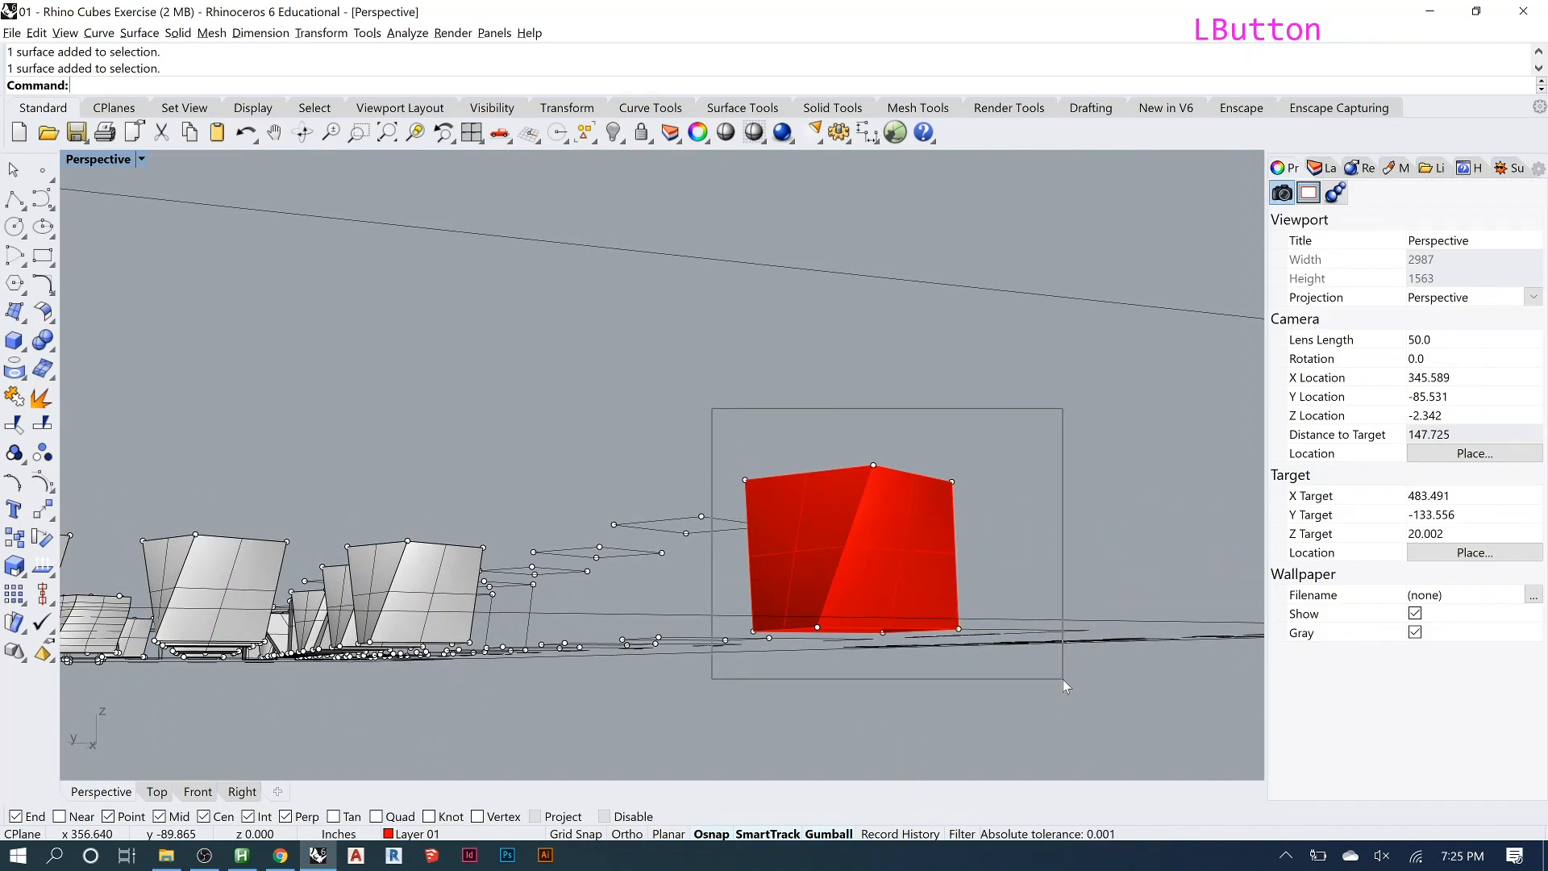
left_click_drag(1062, 679, 1063, 679)
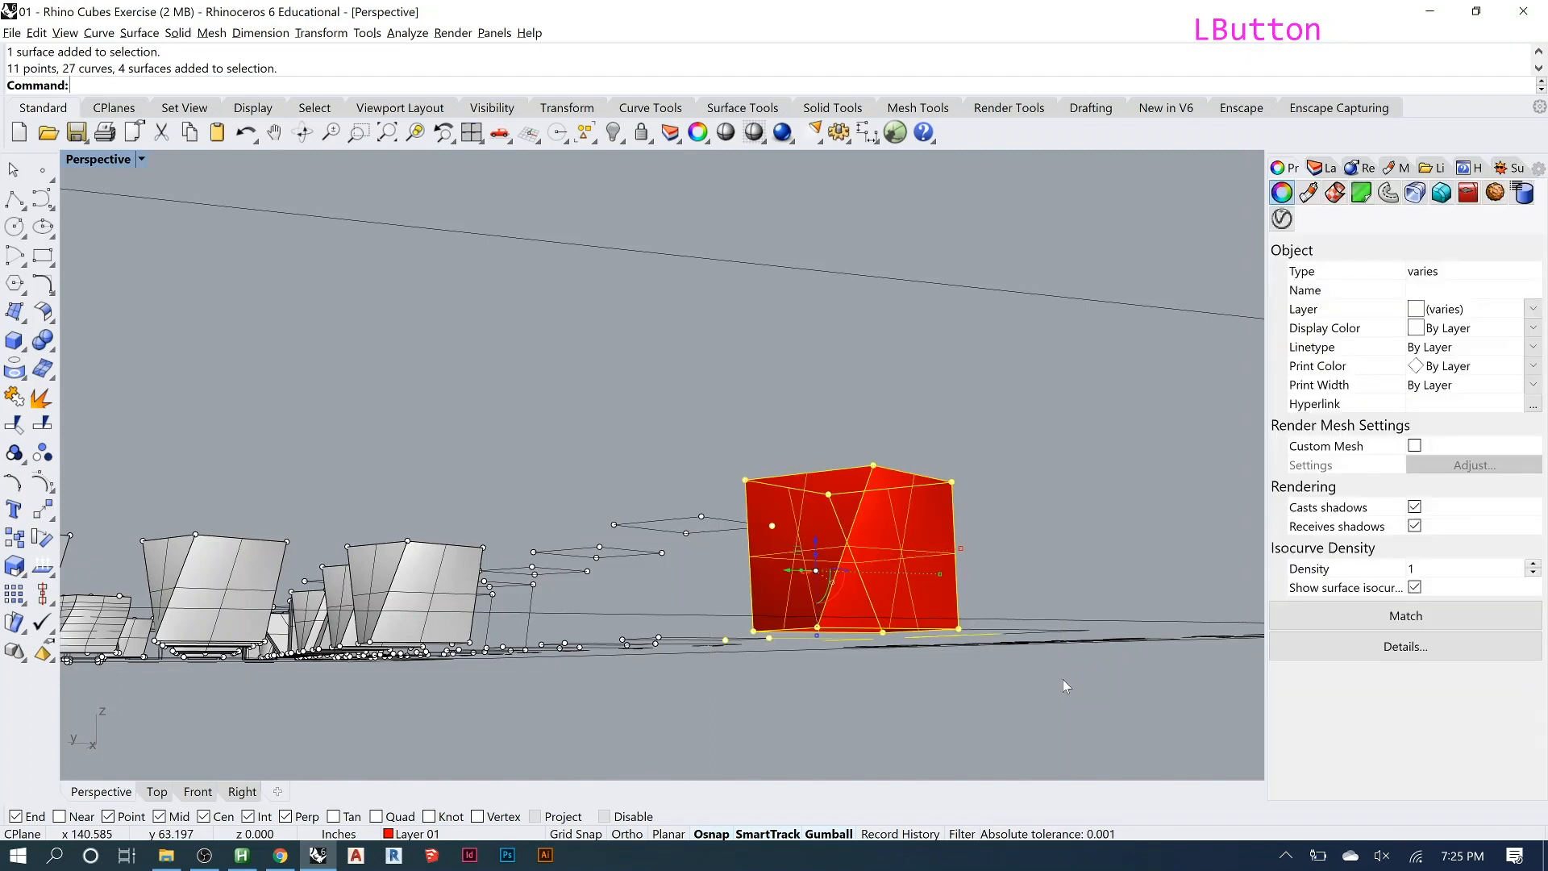
left_click_drag(644, 333, 1037, 682)
left_click_drag(622, 396, 915, 683)
left_click_drag(370, 376, 656, 599)
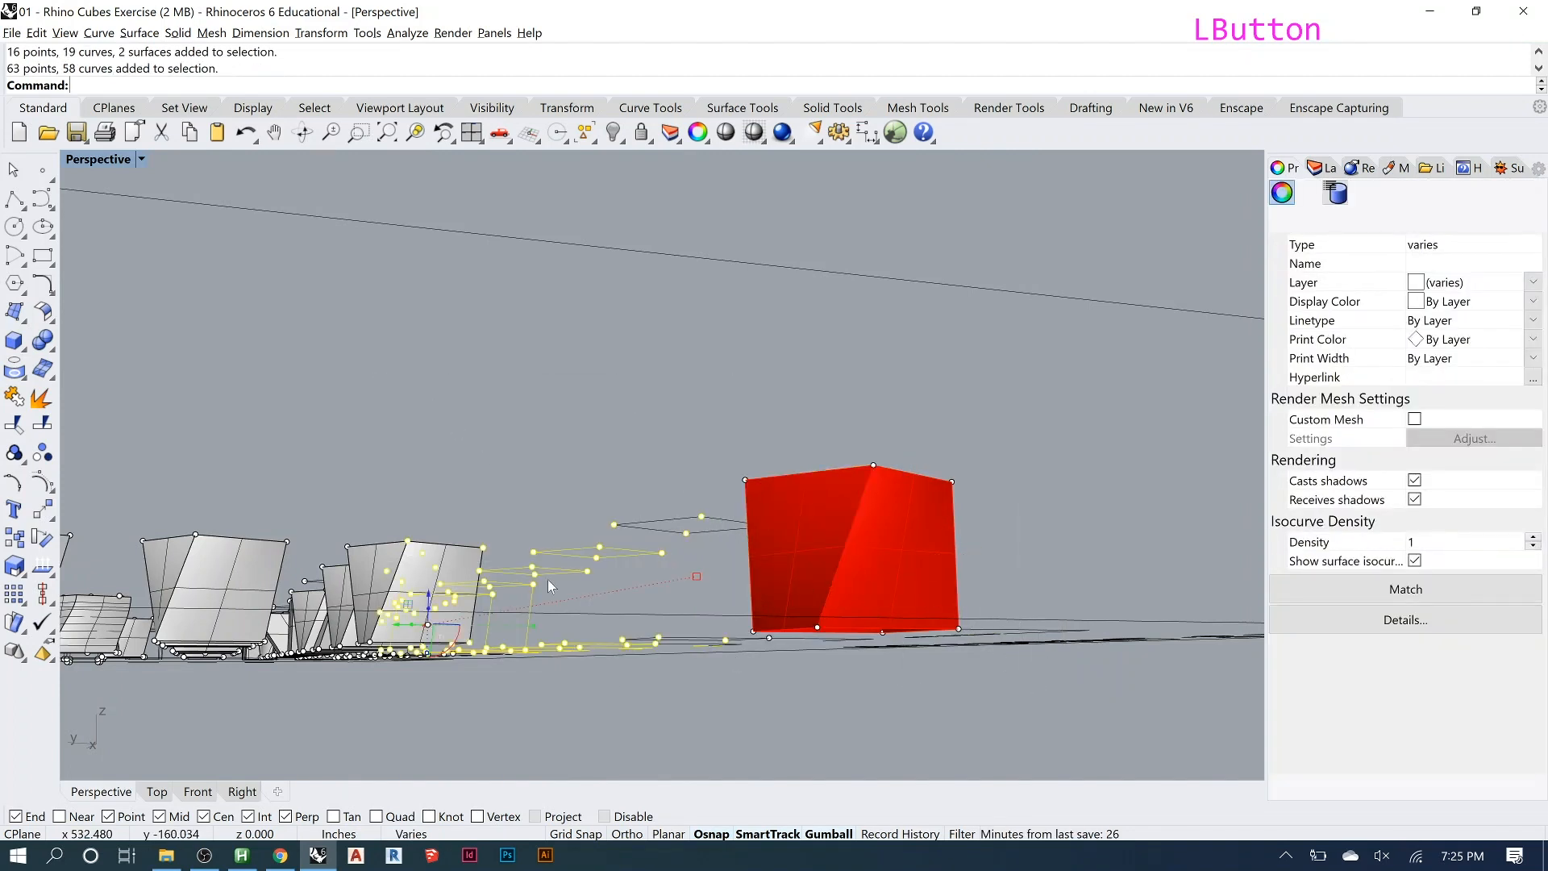
left_click(1000, 318)
left_click_drag(1036, 255, 414, 700)
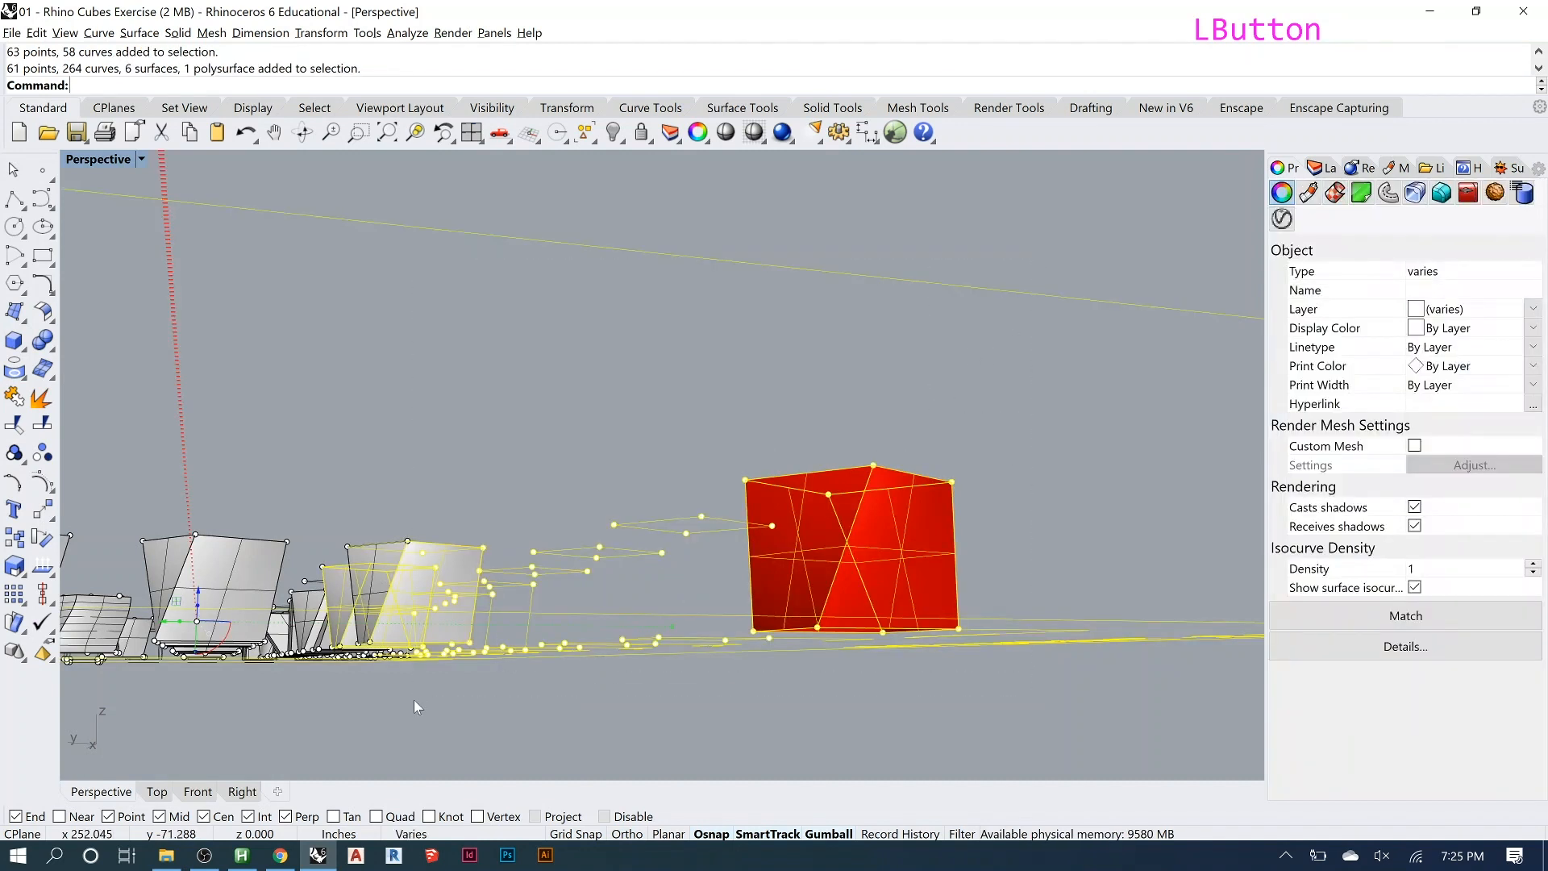
left_click(898, 444)
right_click_drag(776, 519, 1149, 616)
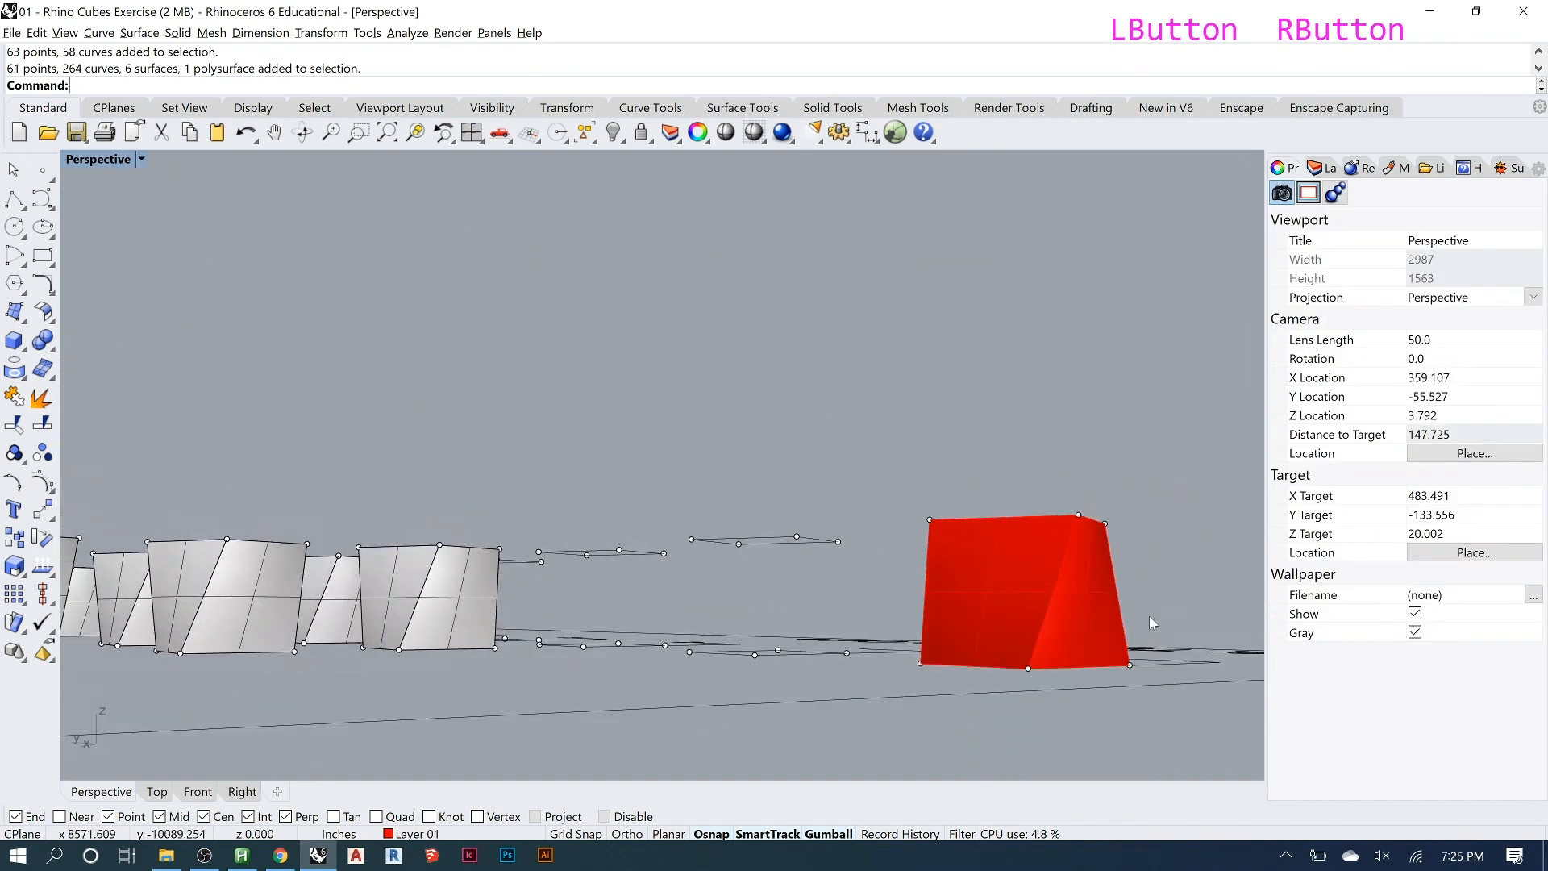
Select the red twisted cube's four side surfaces with the neighbouring outline sets in view.
left_click(917, 589)
right_click_drag(948, 587, 858, 650)
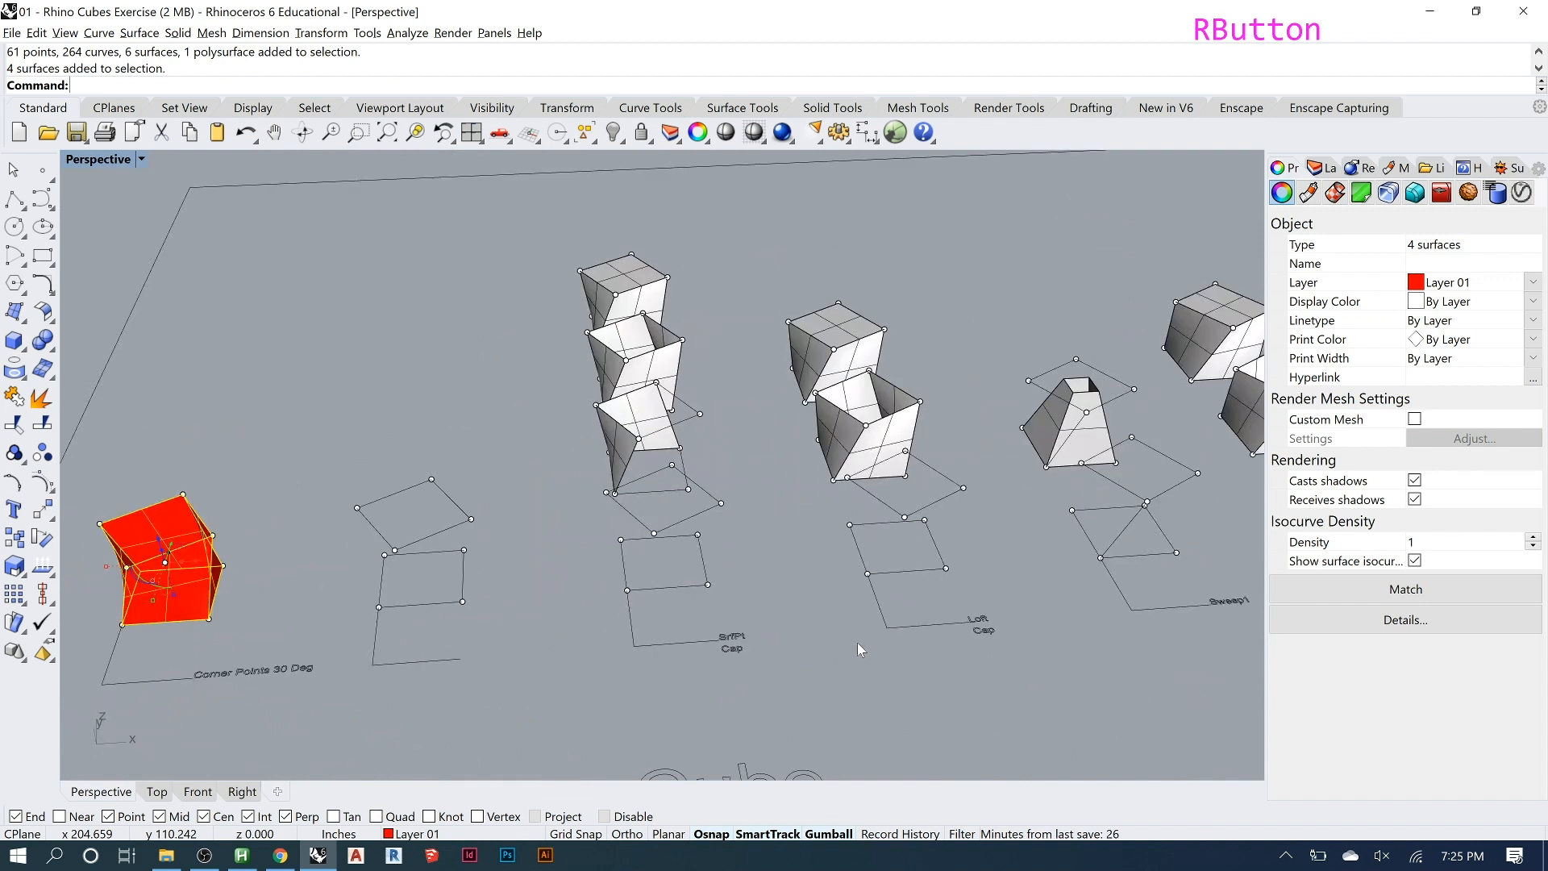
Try moving the four selected side surfaces over beside the SrfPt Cap outlines, and undo the move.
type("move")
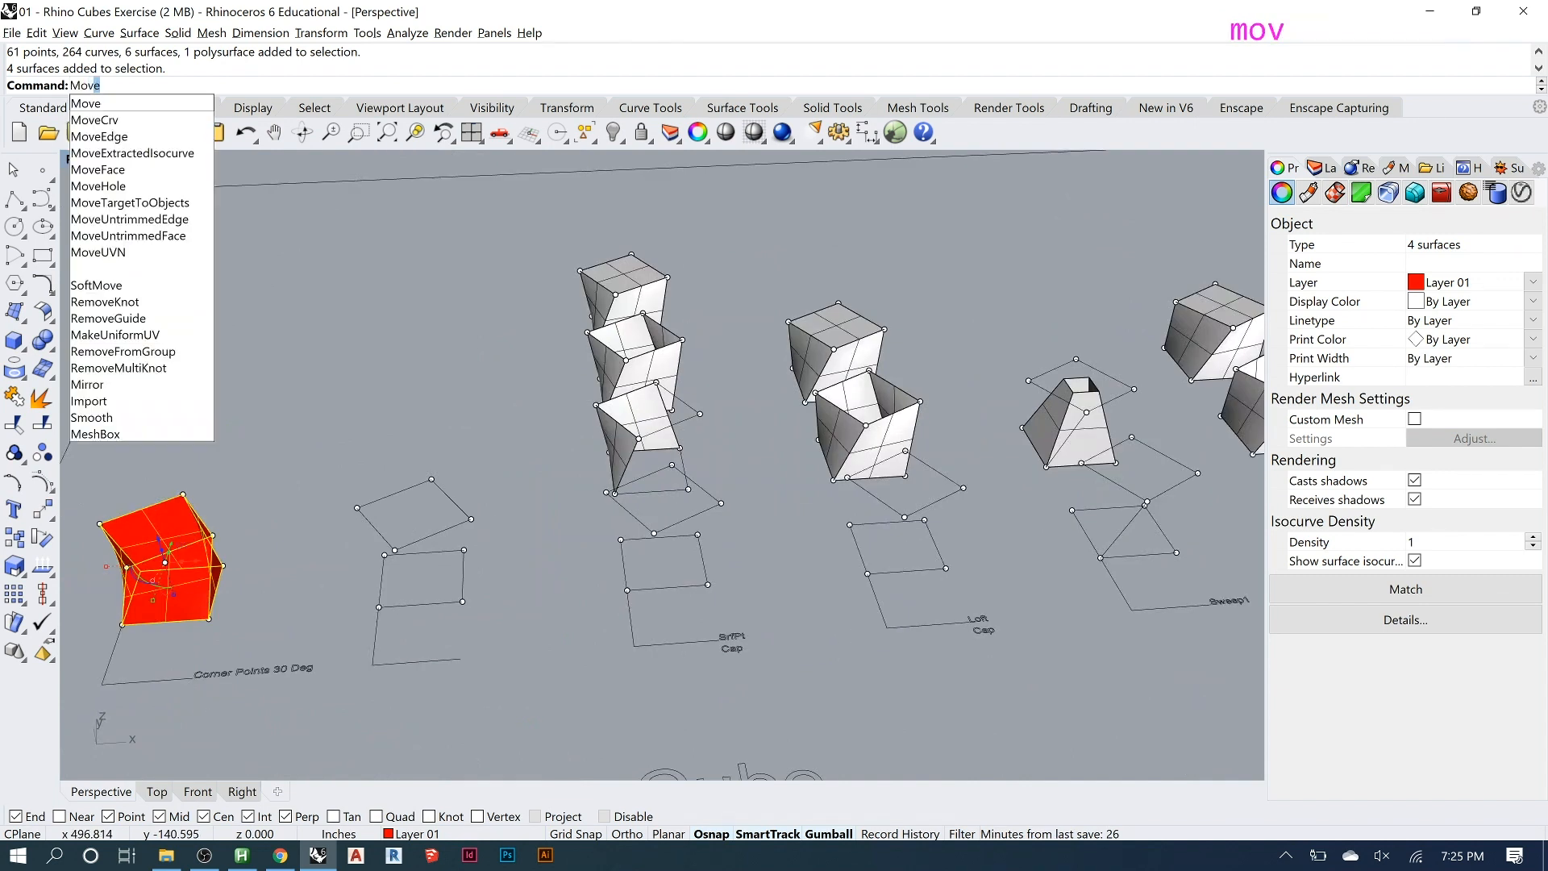
key("Return")
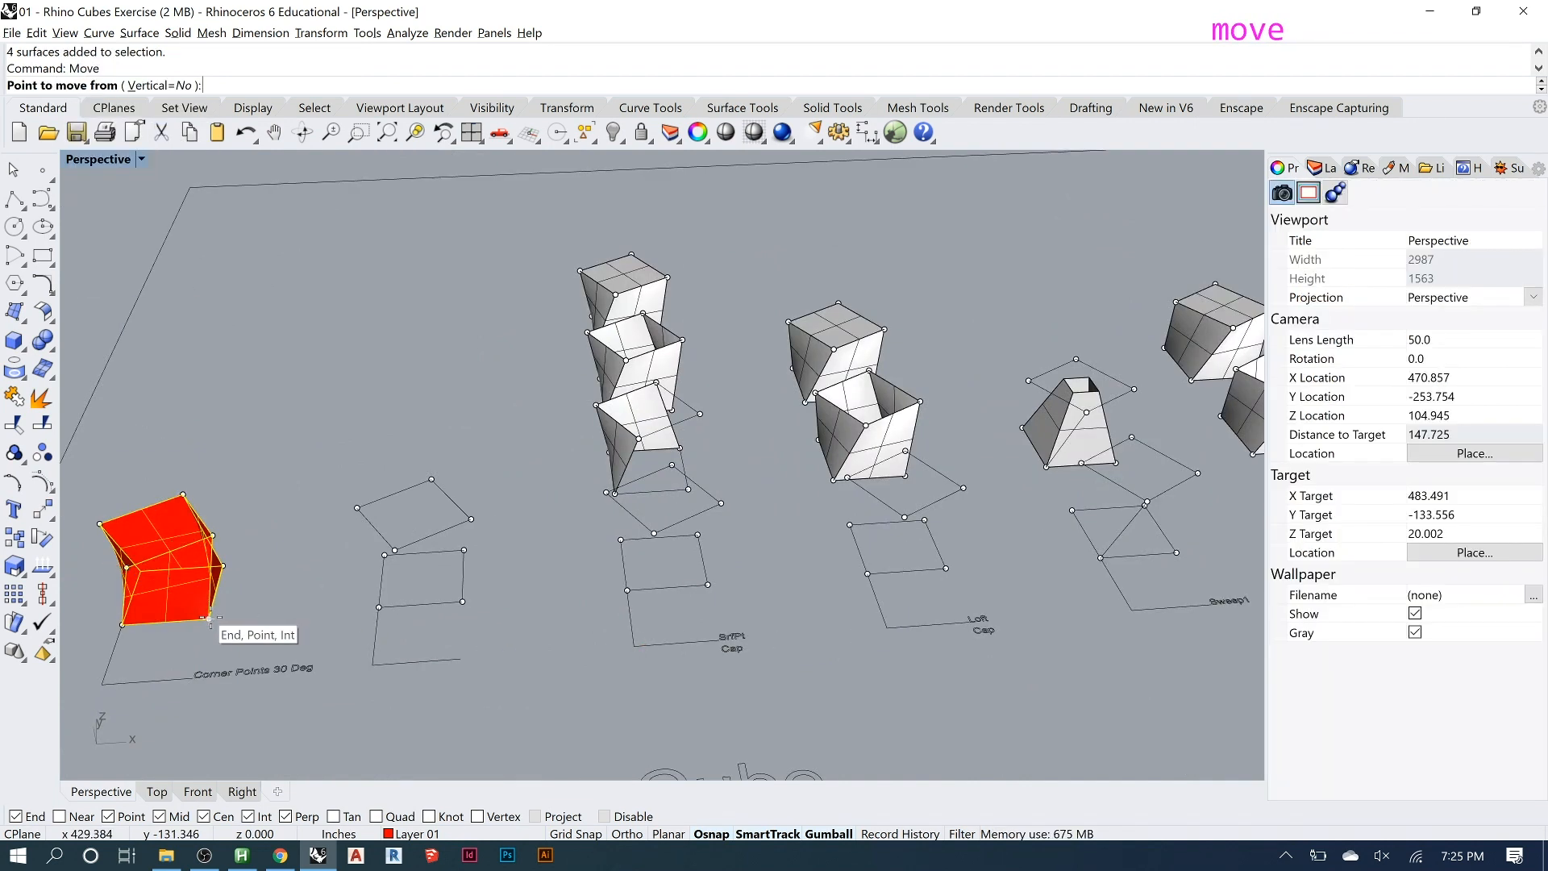
key("Escape")
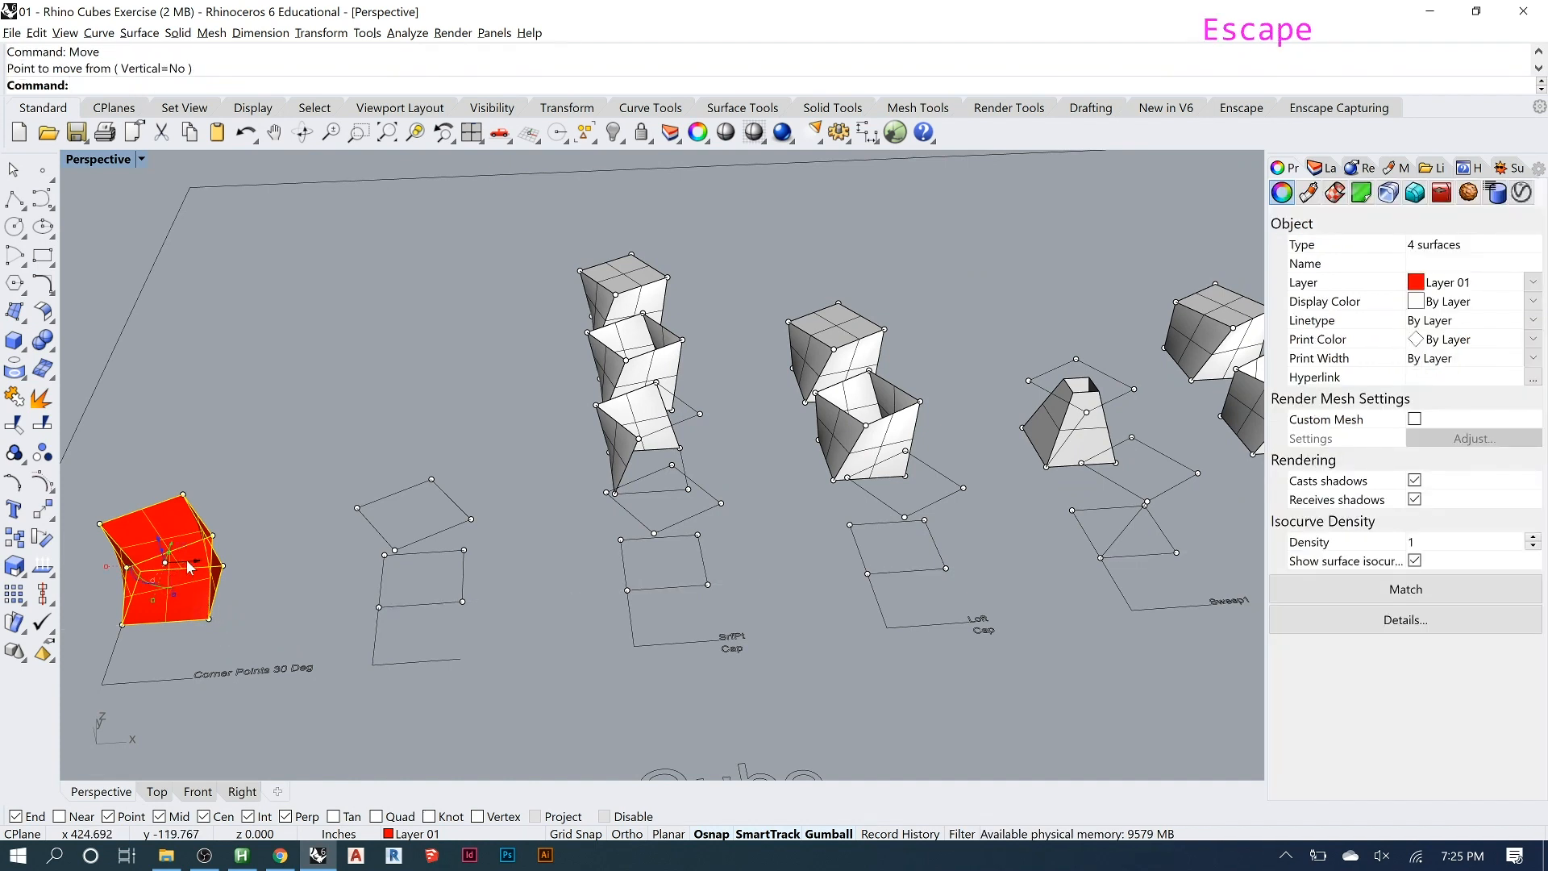
left_click_drag(187, 567, 798, 574)
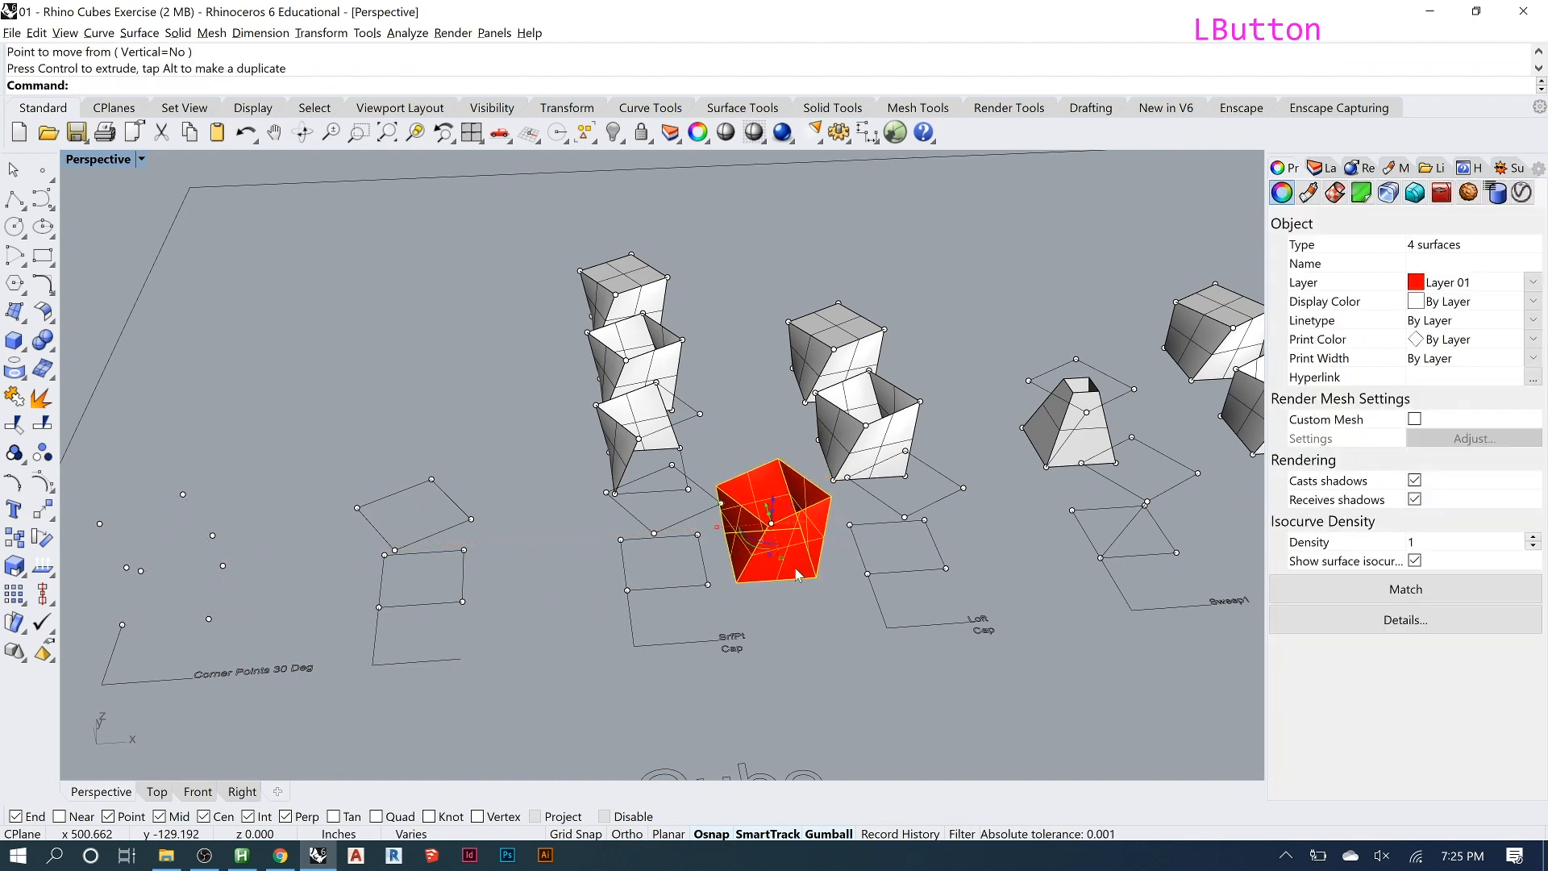
key("ctrl+z")
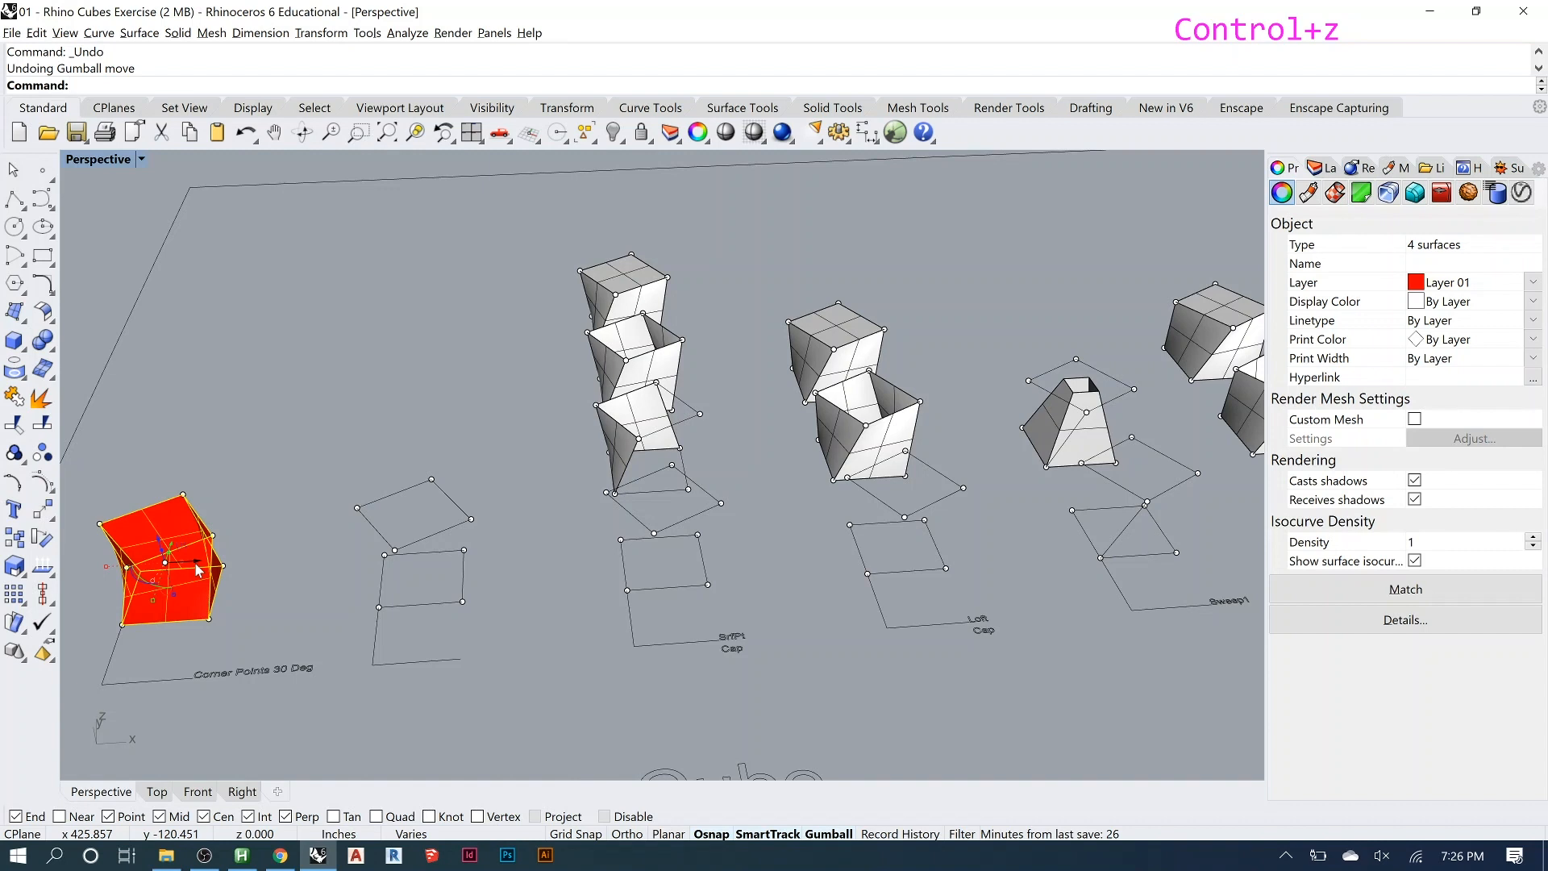
Copy the four side surfaces to between the SrfPt Cap and Loft Cap outlines and join the copies into one polysurface.
left_click_drag(195, 563, 790, 540, "alt")
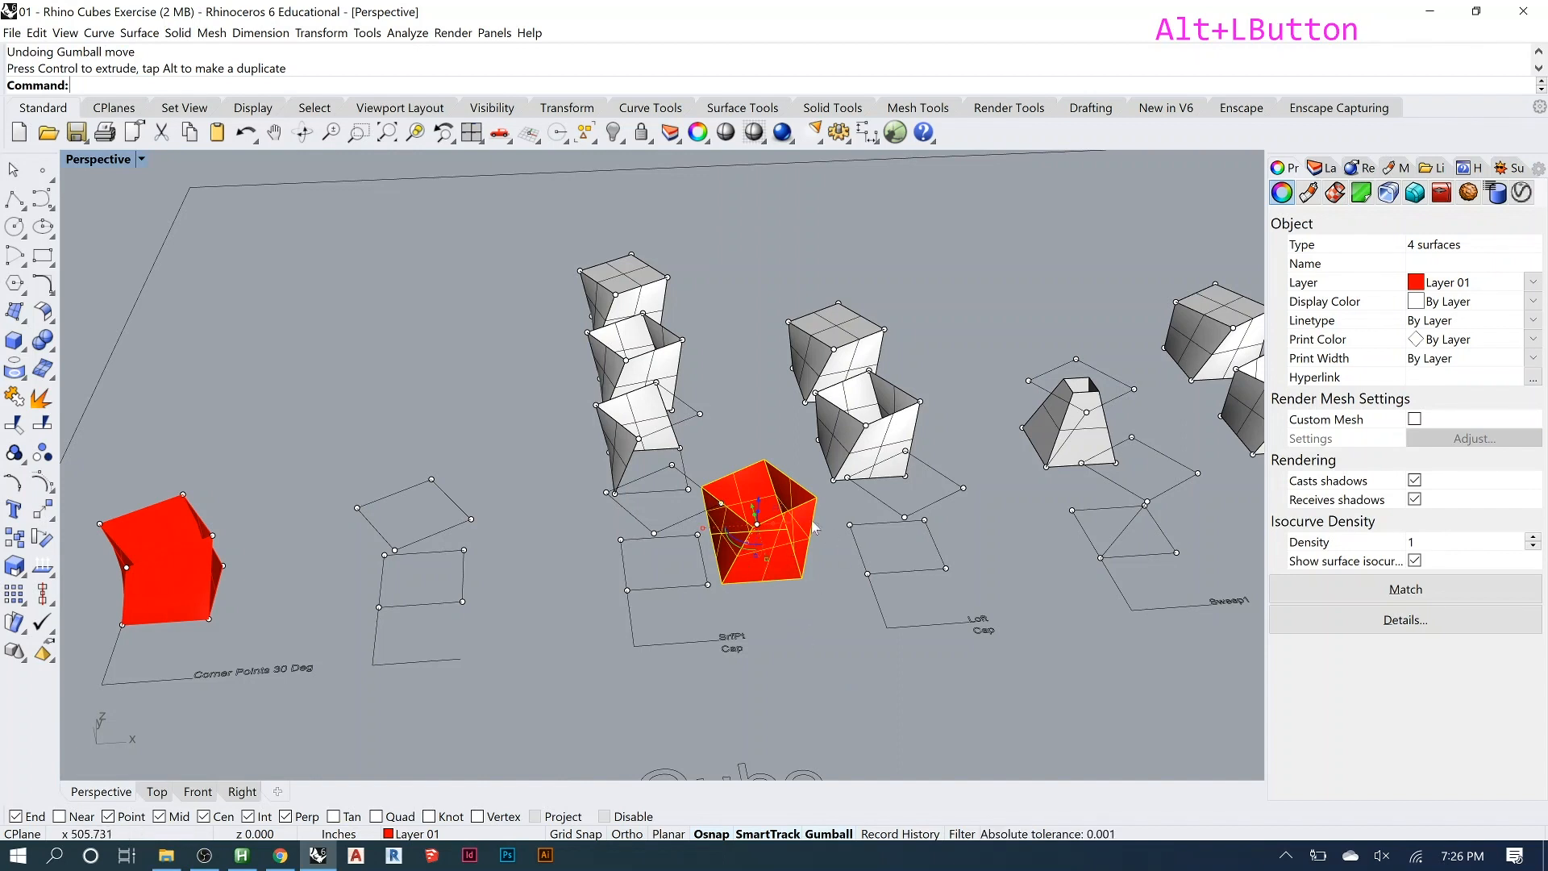
type("join")
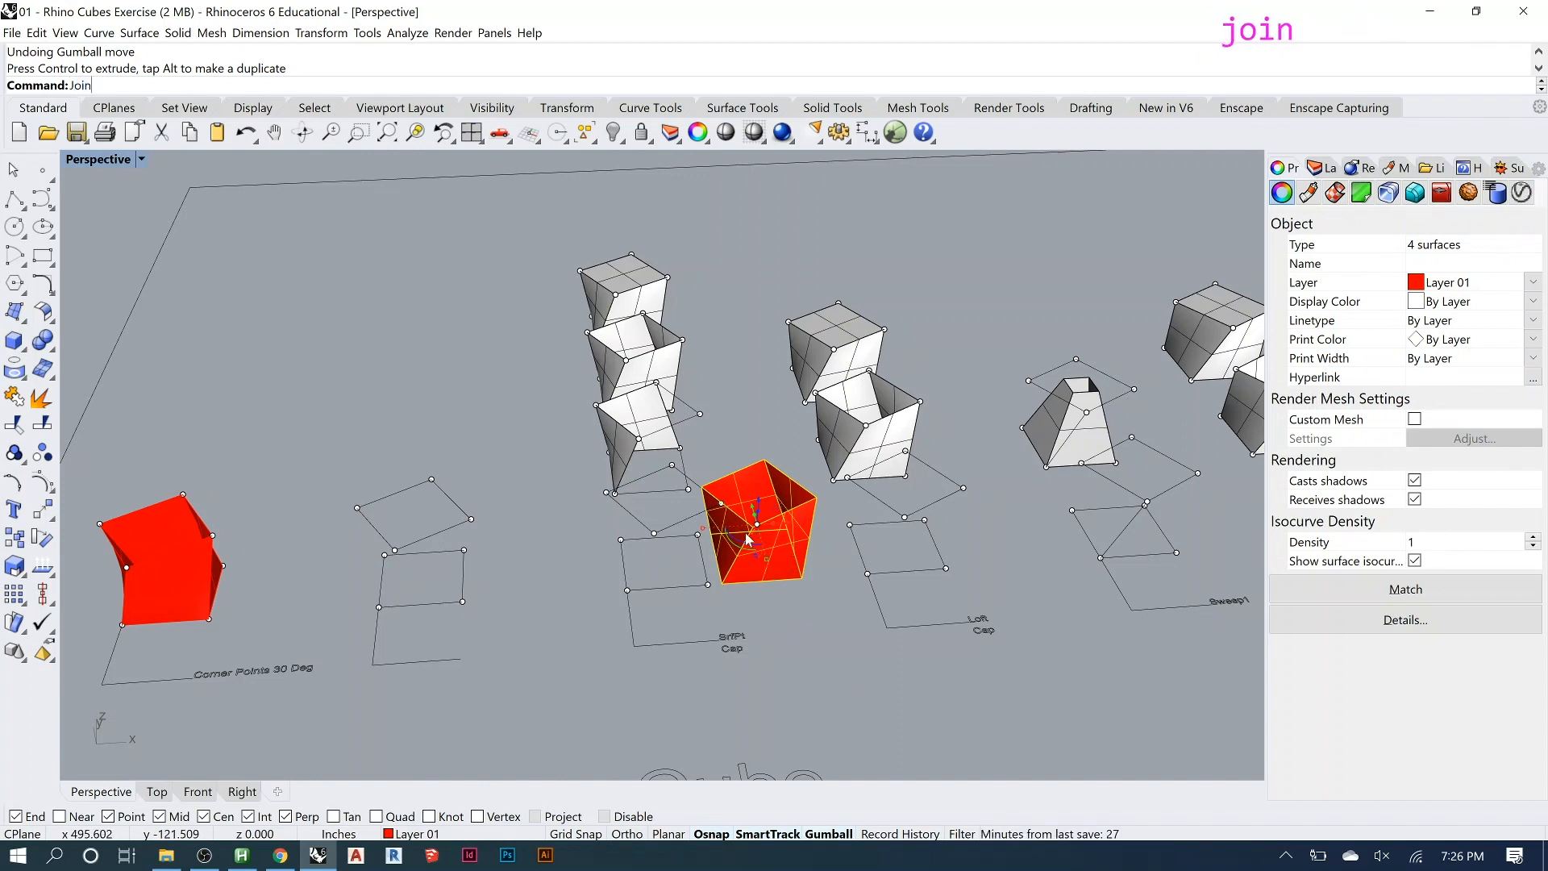
key("Return")
Compare how the joined copy and the original cube's separate side surfaces respond to being selected.
left_click(795, 621)
left_click(797, 553)
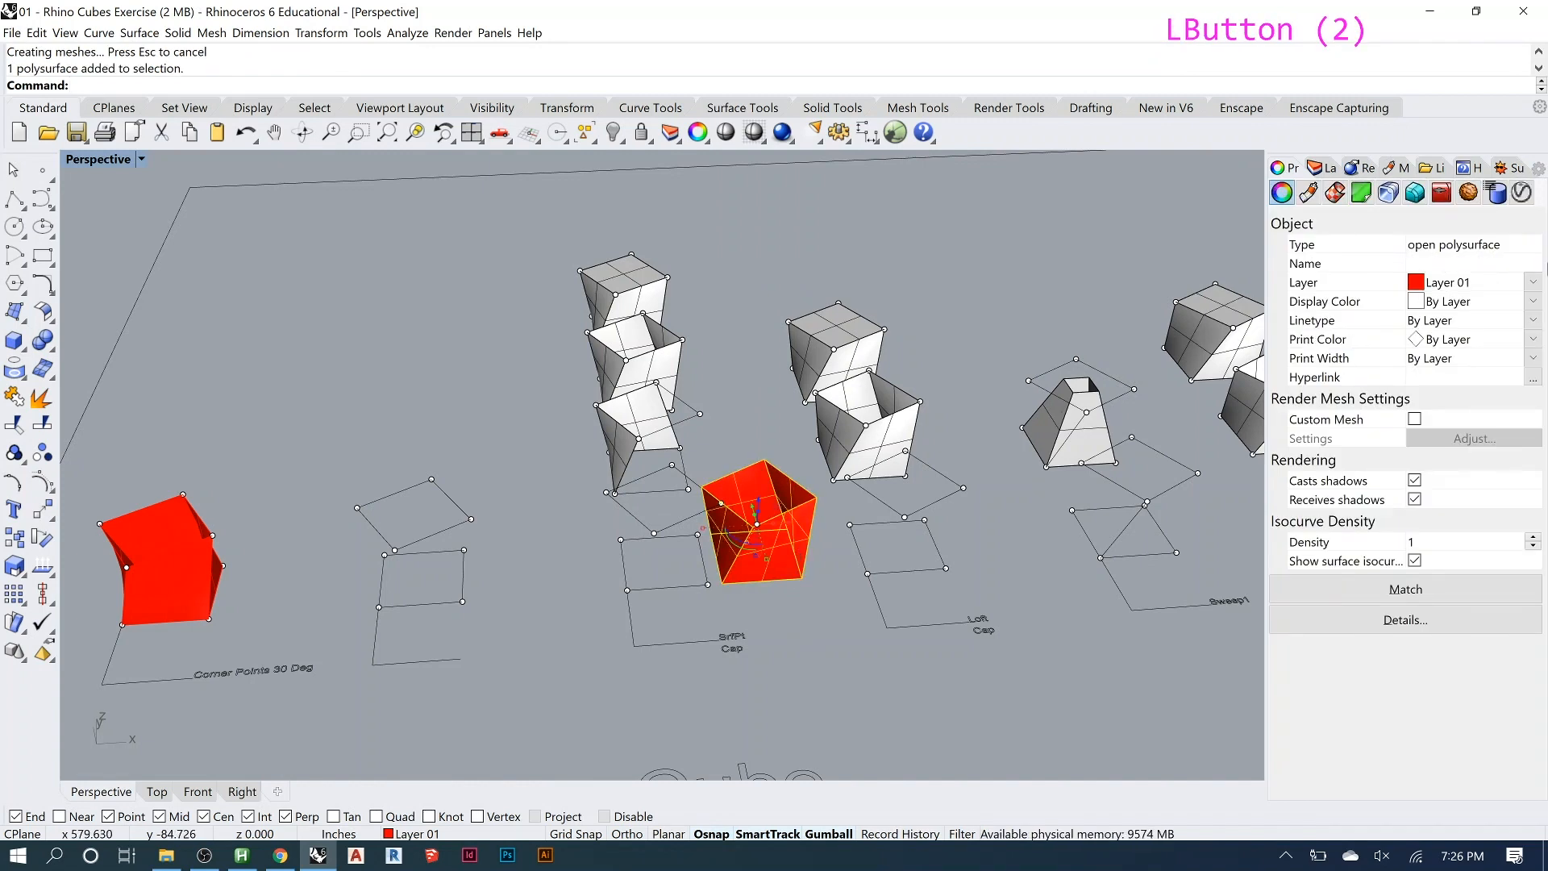
left_click(756, 401)
left_click(762, 509)
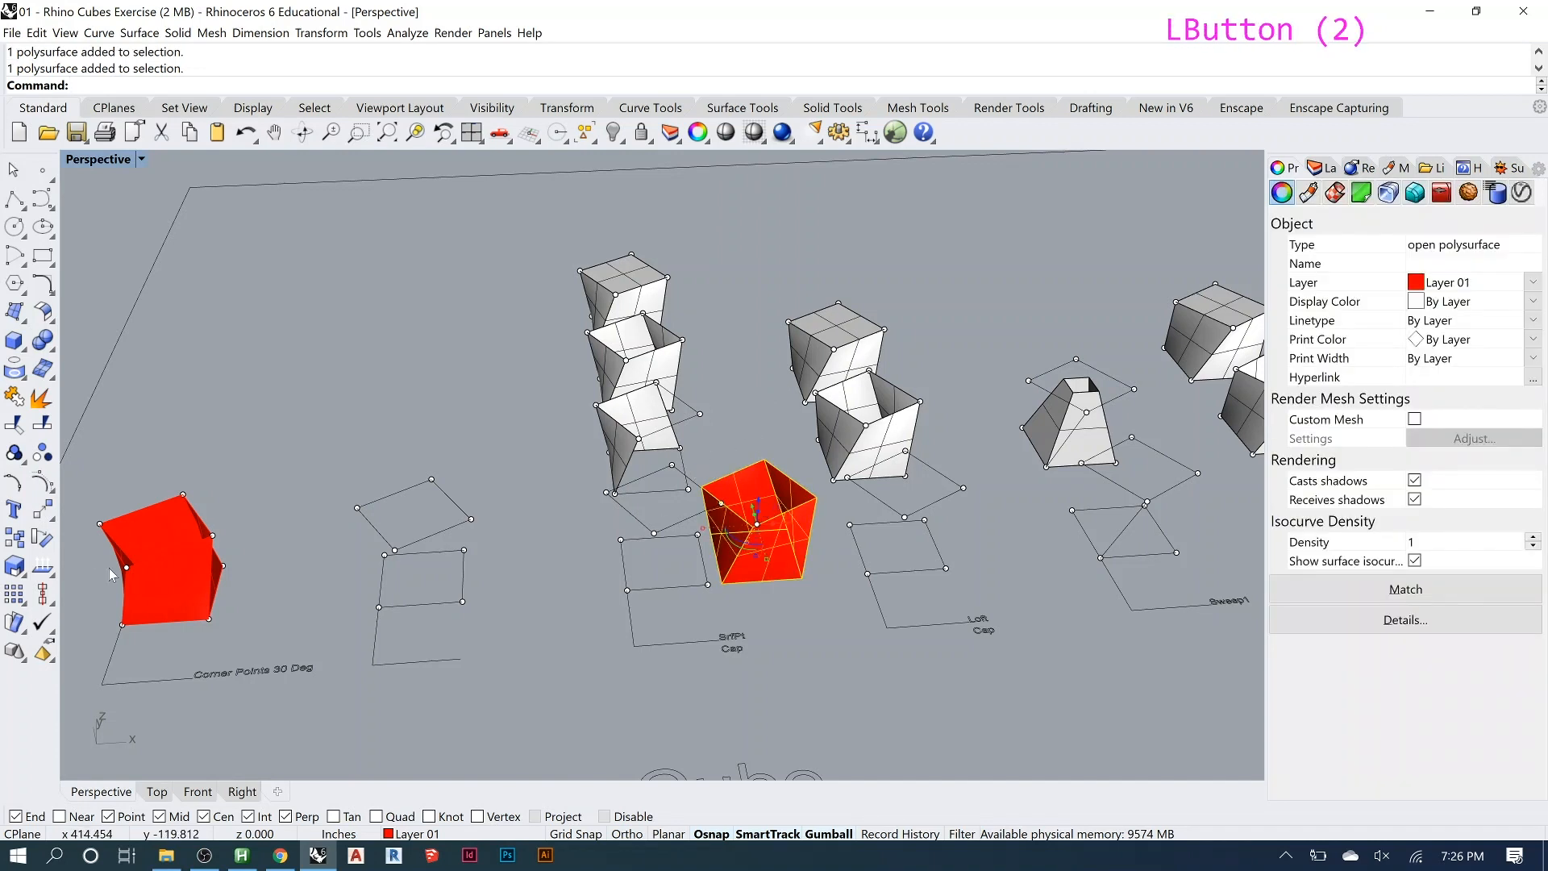
left_click(163, 587)
left_click(160, 522)
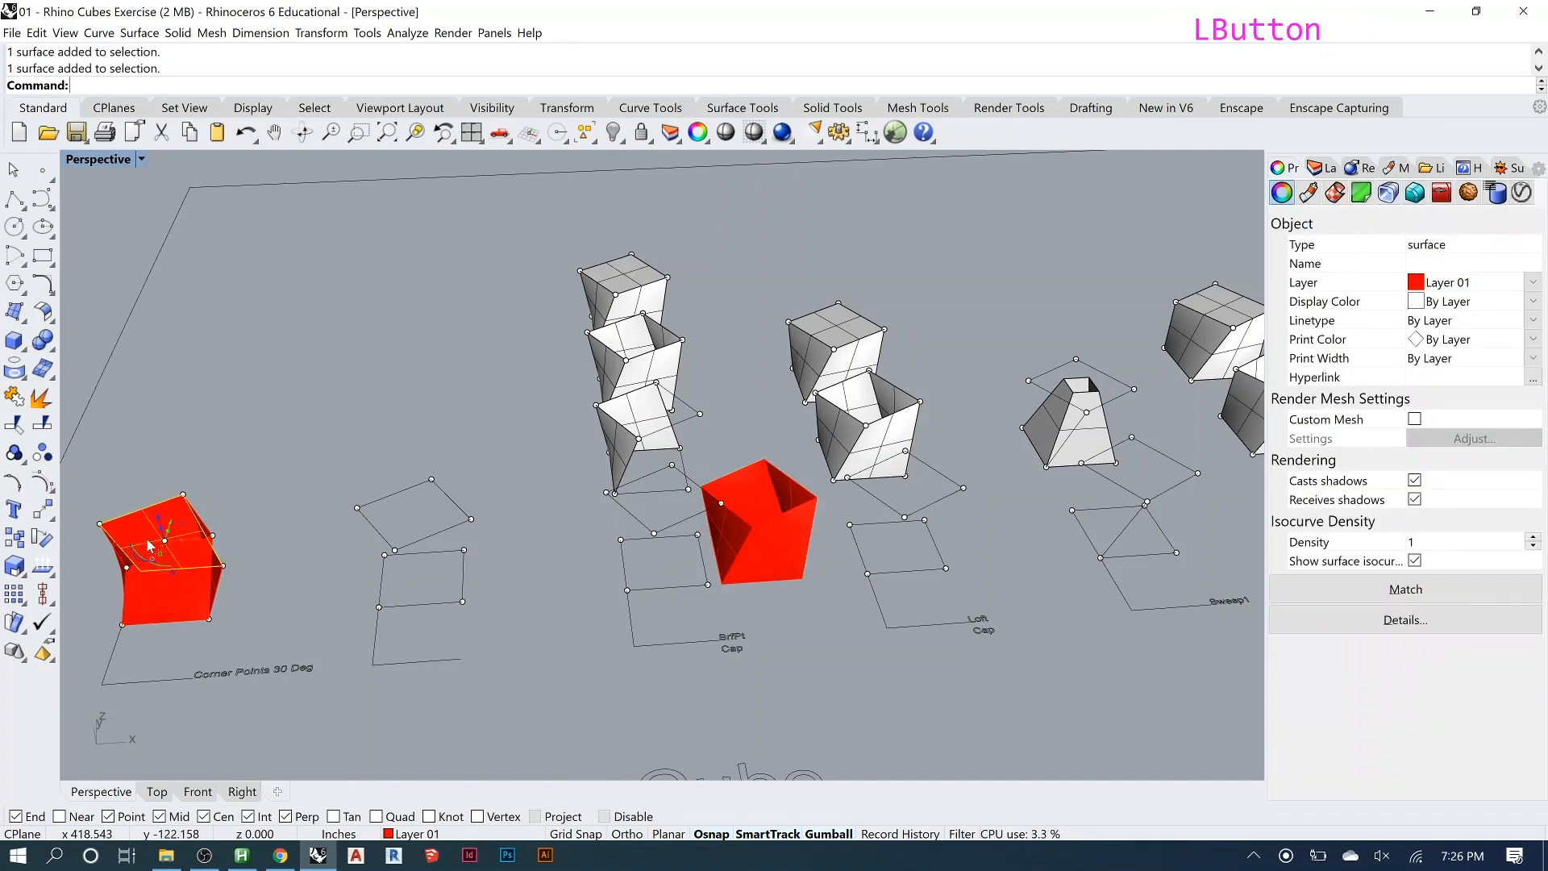
Cap the open upper and lower ends of the joined twisted cube.
left_click(776, 534)
type("cap")
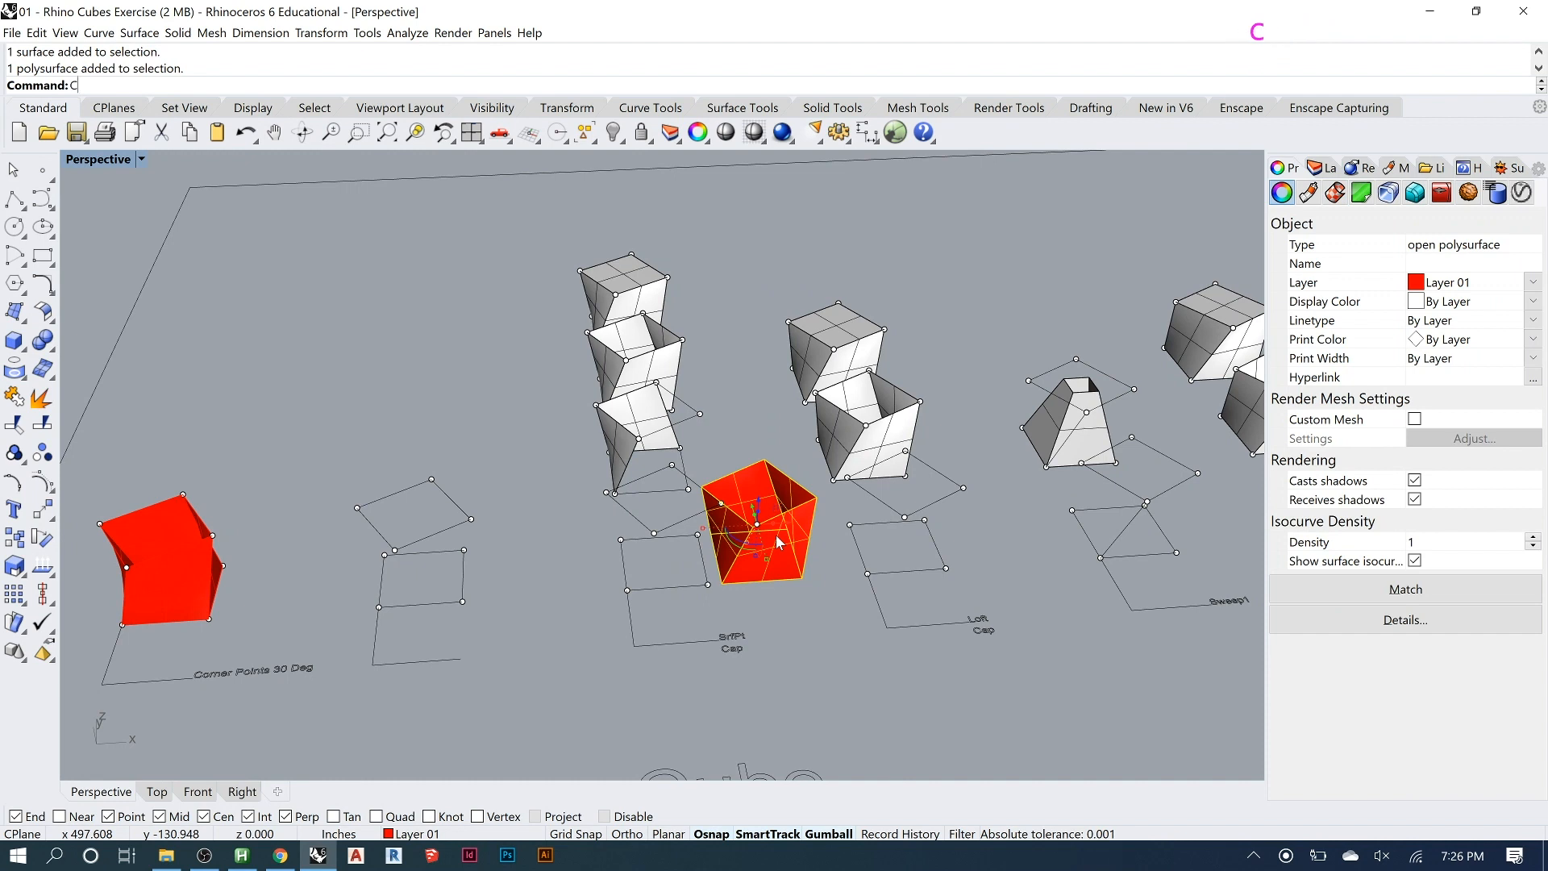
key("Return")
left_click(772, 409)
mouse_move(750, 538)
right_mouse_down()
mouse_move(532, 440)
mouse_move(743, 547)
right_mouse_up()
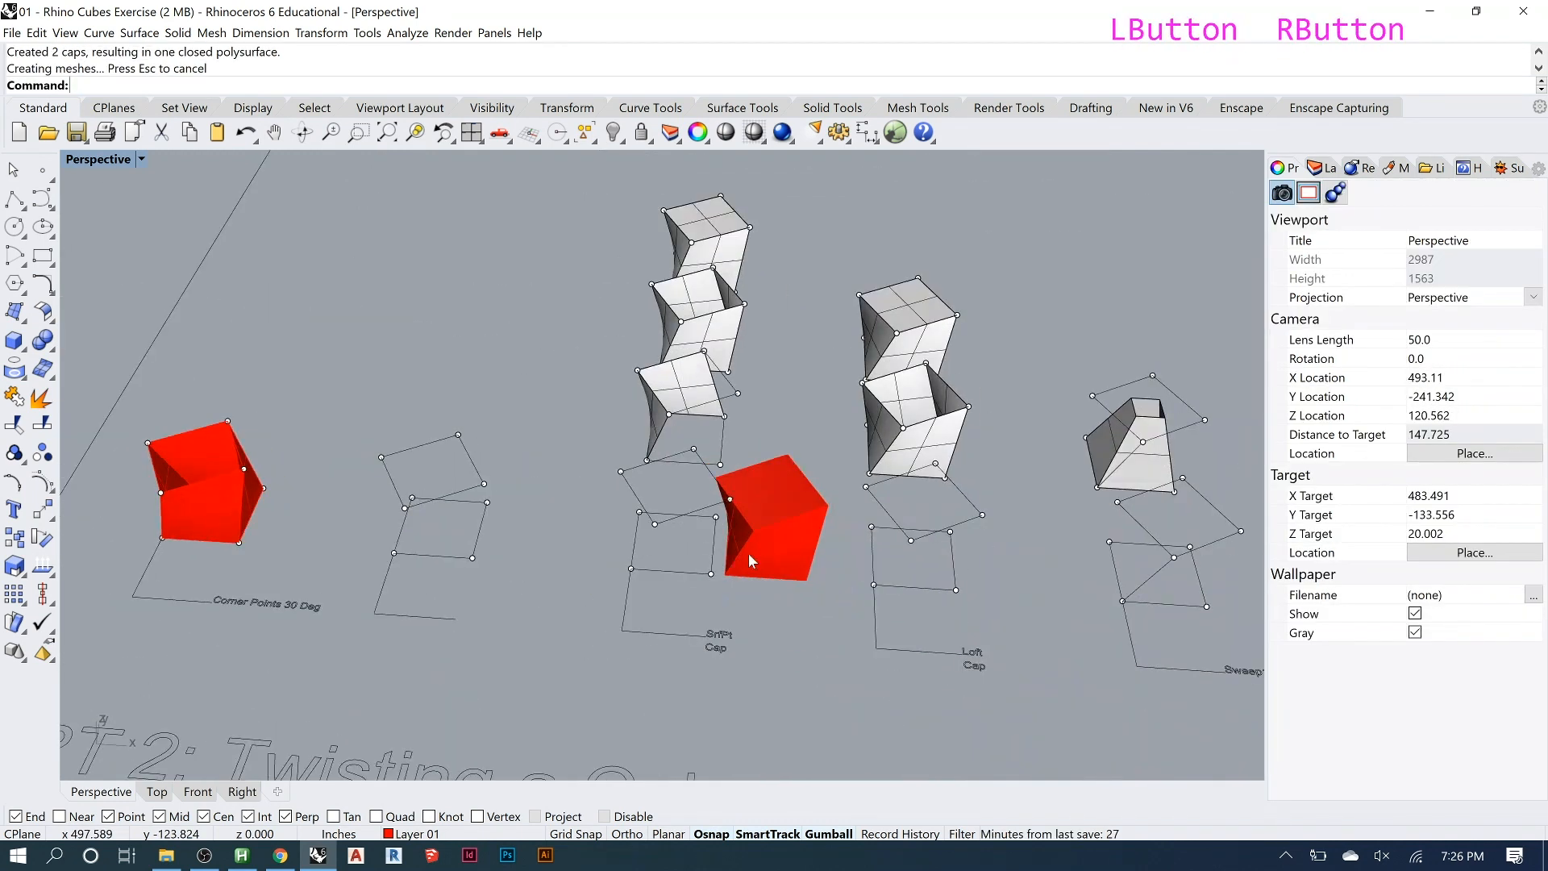
Loft the lower square to the rotated upper square of the Loft Cap set, using the Normal style without simplifying.
scroll(374, 423, "down", 2)
scroll(816, 571, "up", 4)
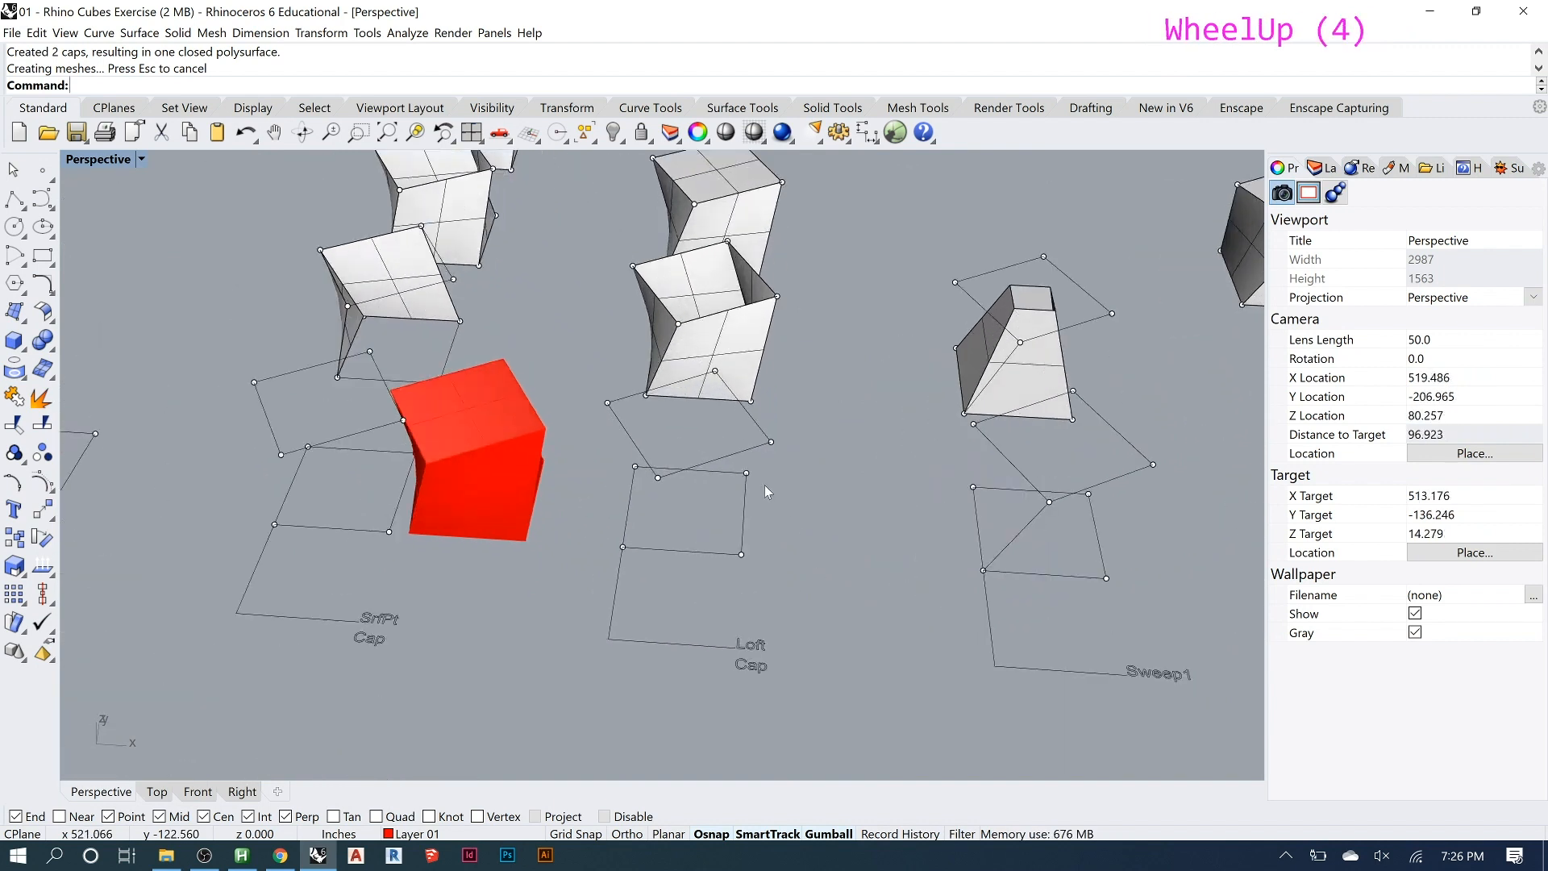
scroll(733, 476, "up", 1)
type("loft")
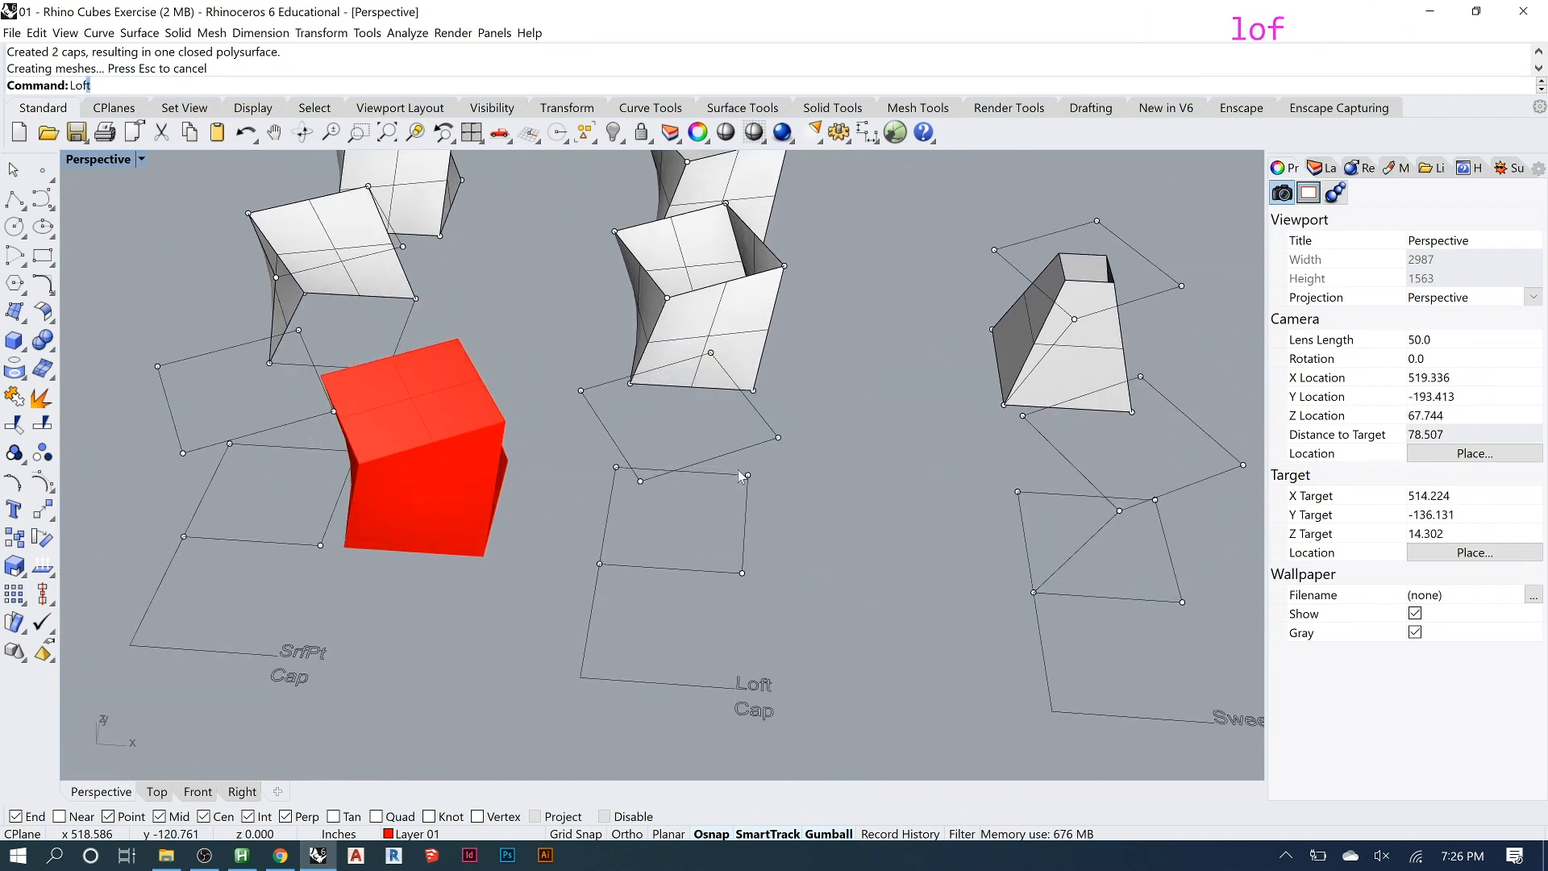
key("Return")
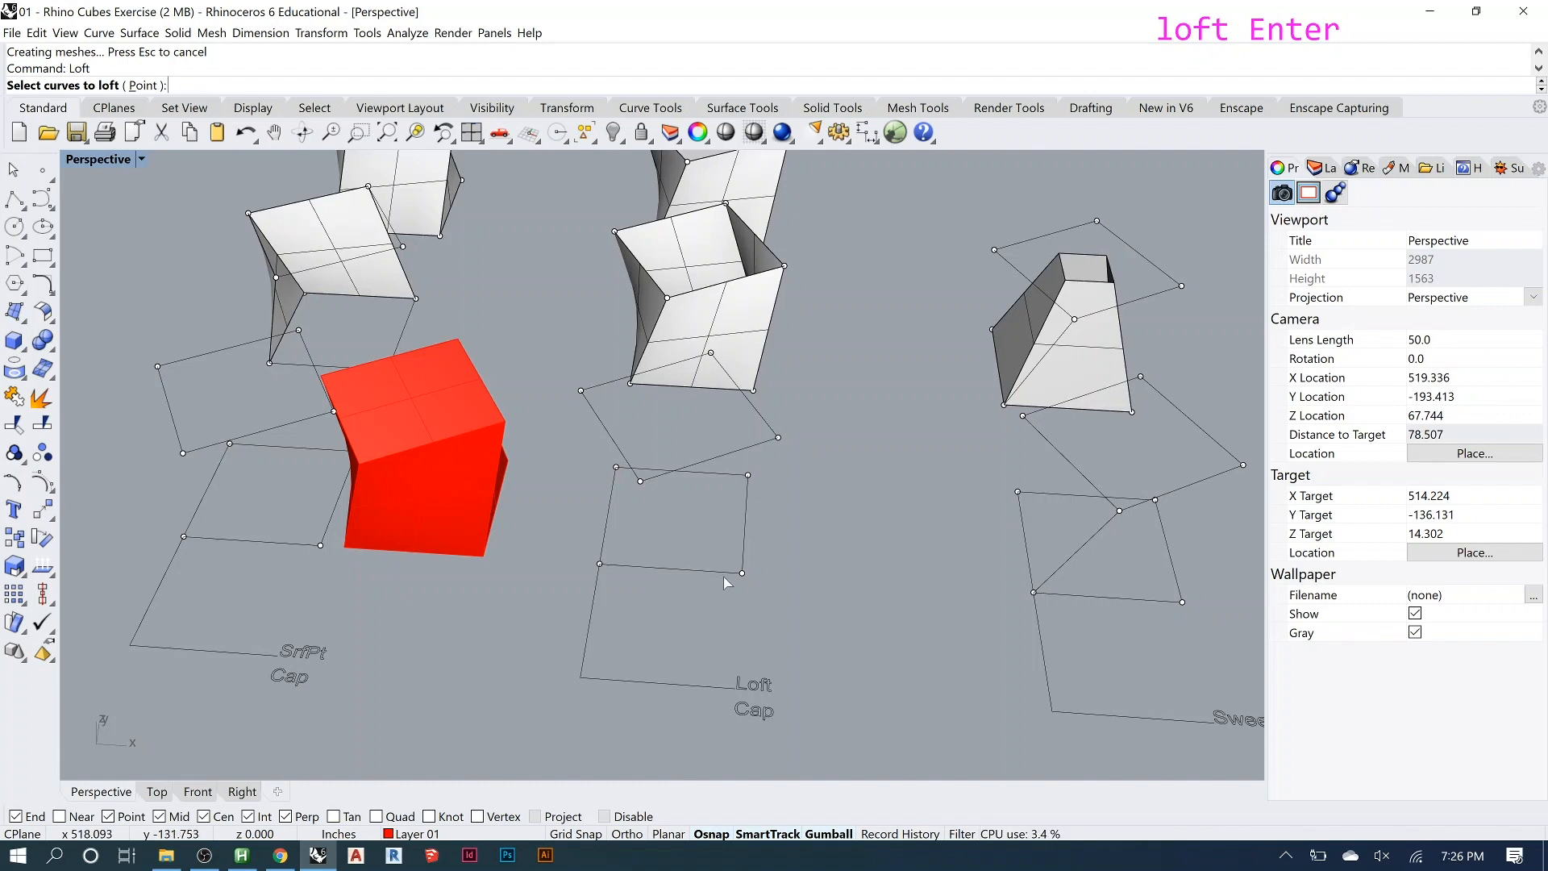
left_click(729, 572)
left_click(750, 447)
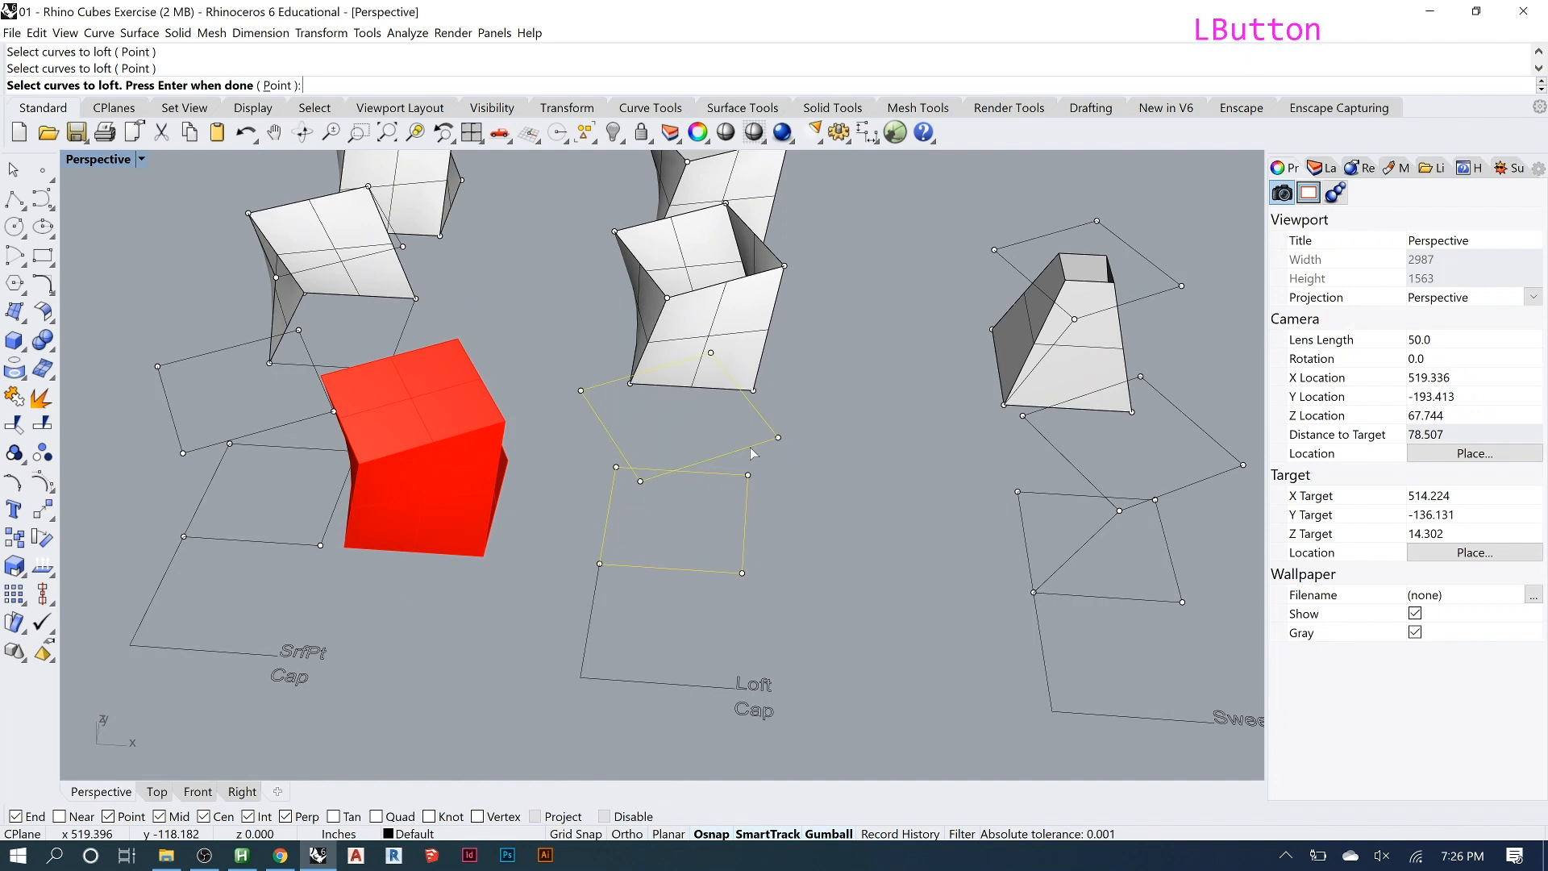
key("Return")
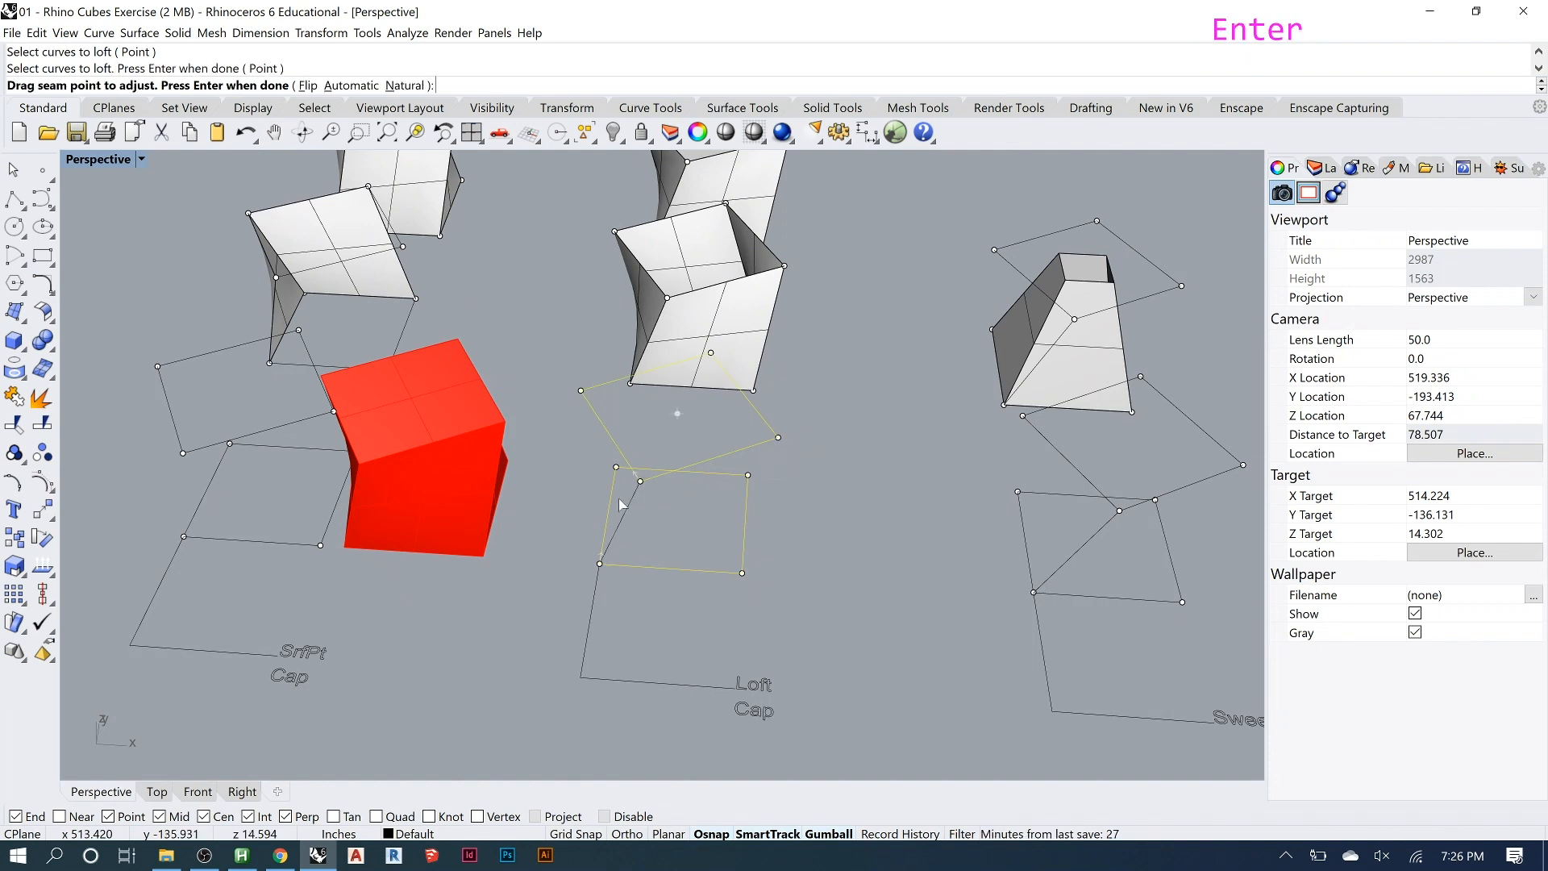
key("Return")
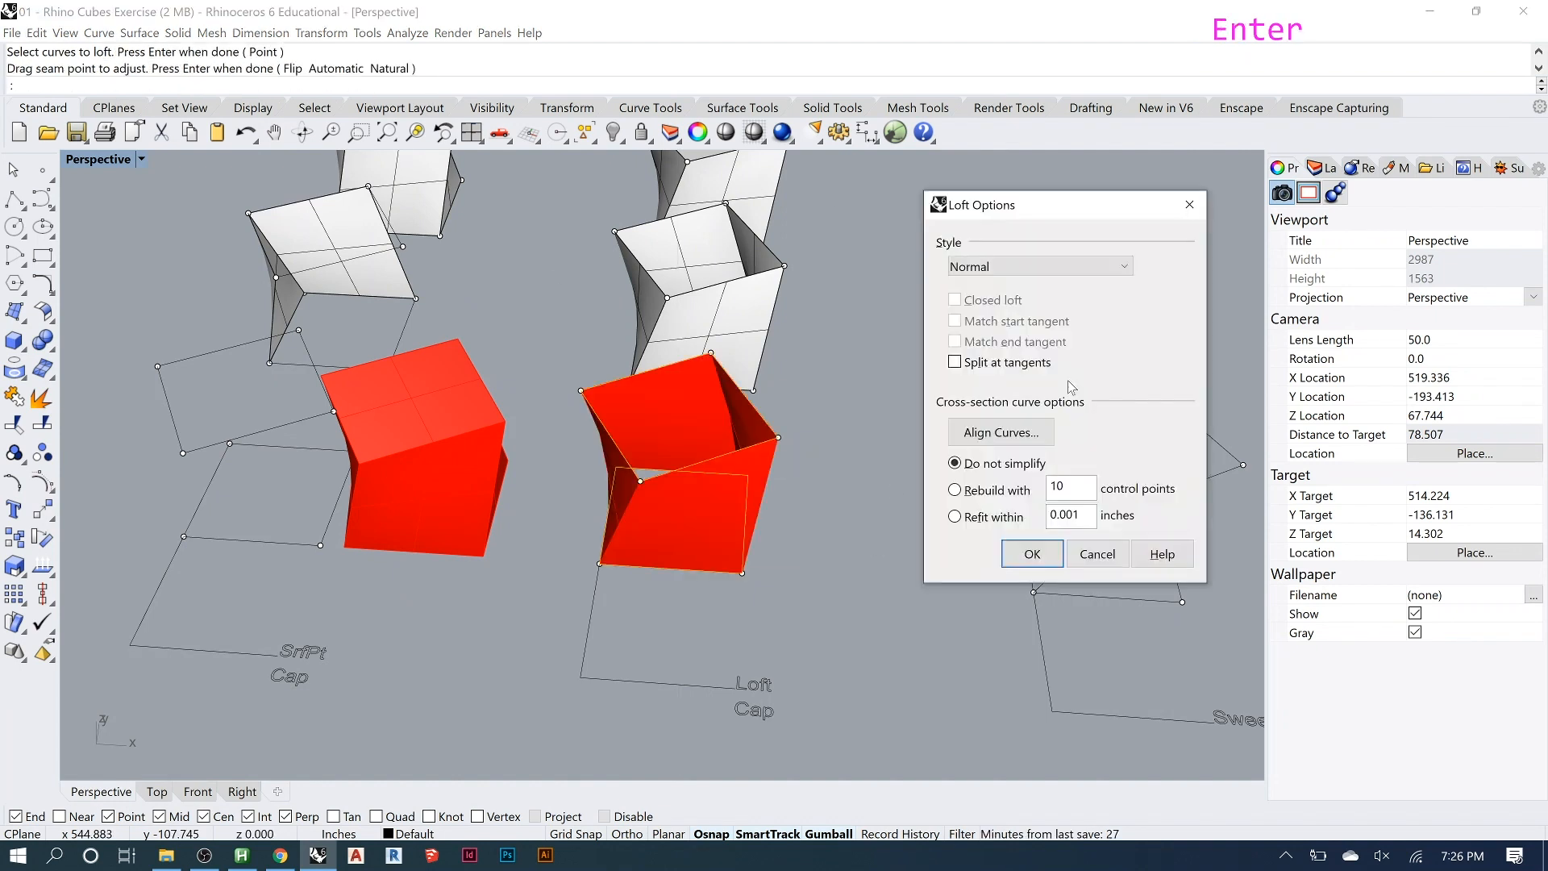
left_click(1013, 553)
right_click_drag(720, 545, 452, 544)
scroll(304, 579, "down", 3)
scroll(827, 632, "up", 1)
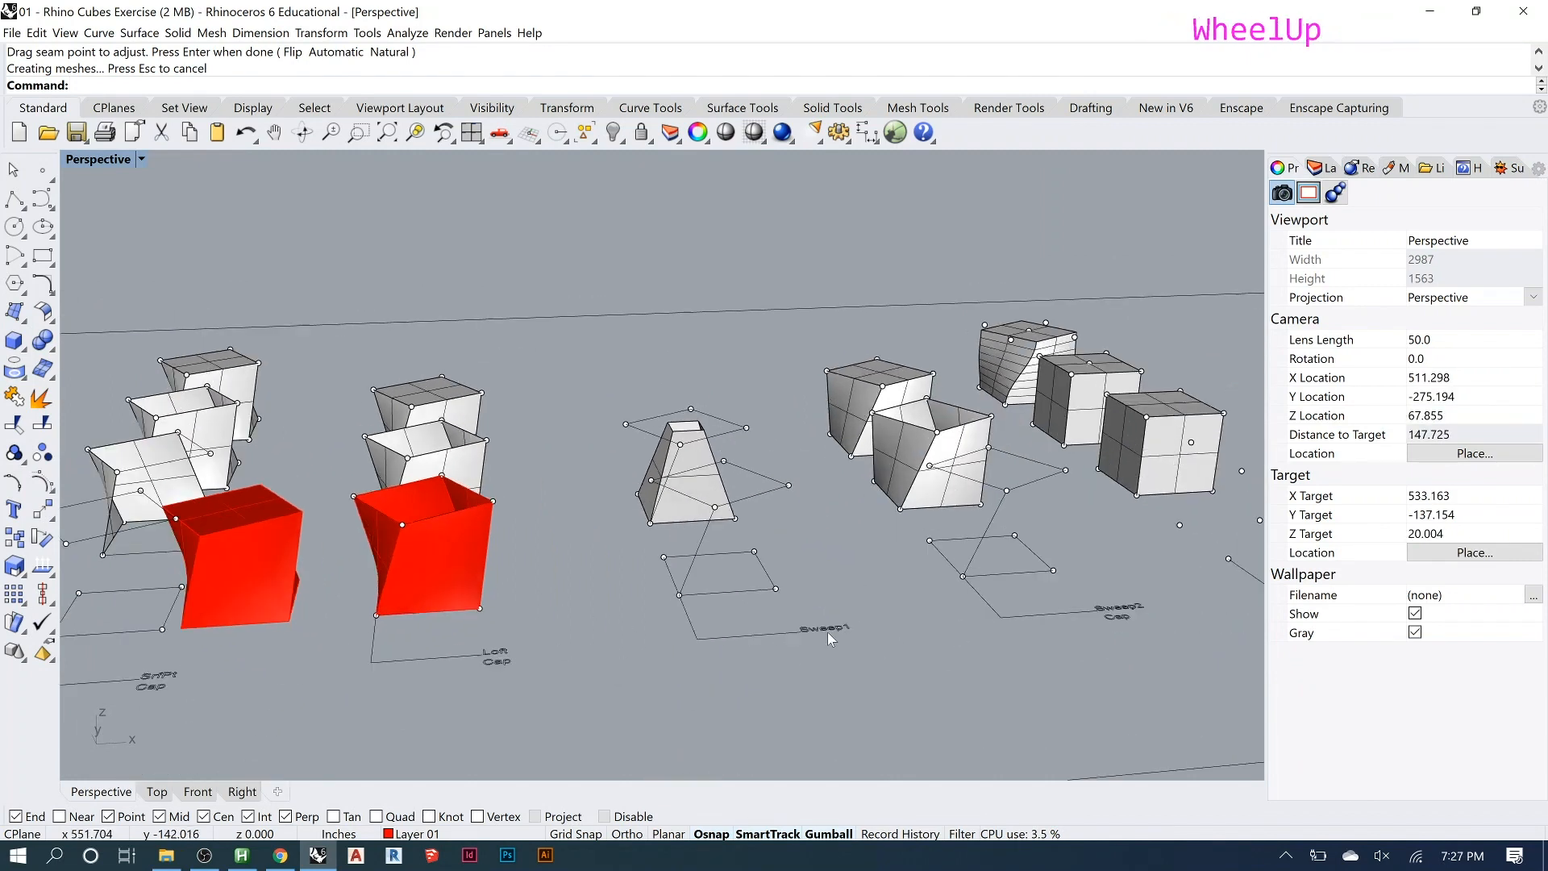
scroll(827, 632, "up", 3)
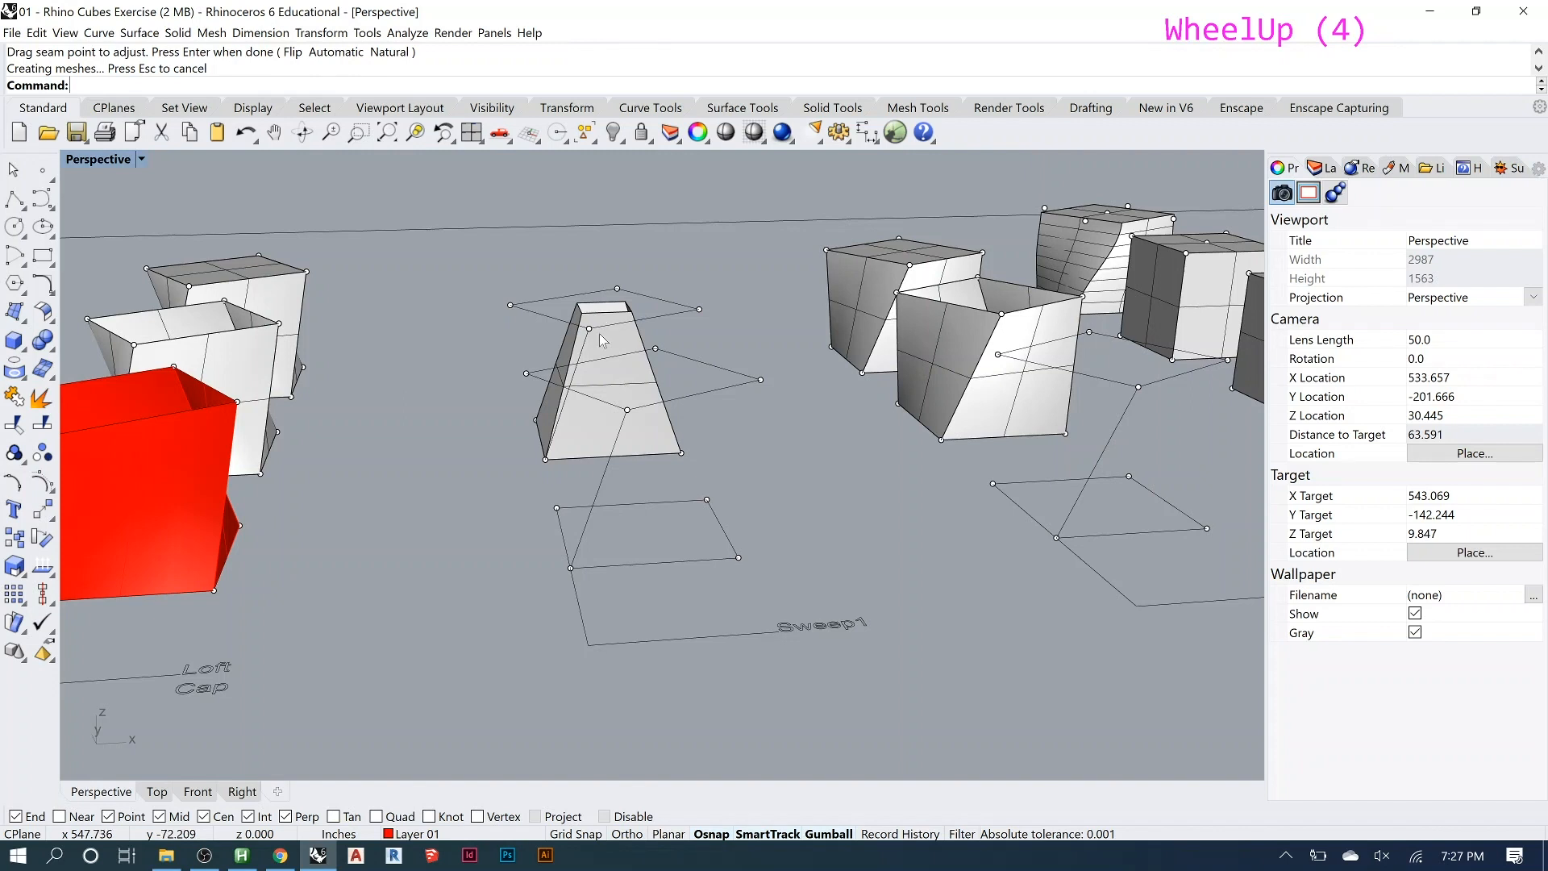
scroll(598, 332, "up", 1)
type("sweep")
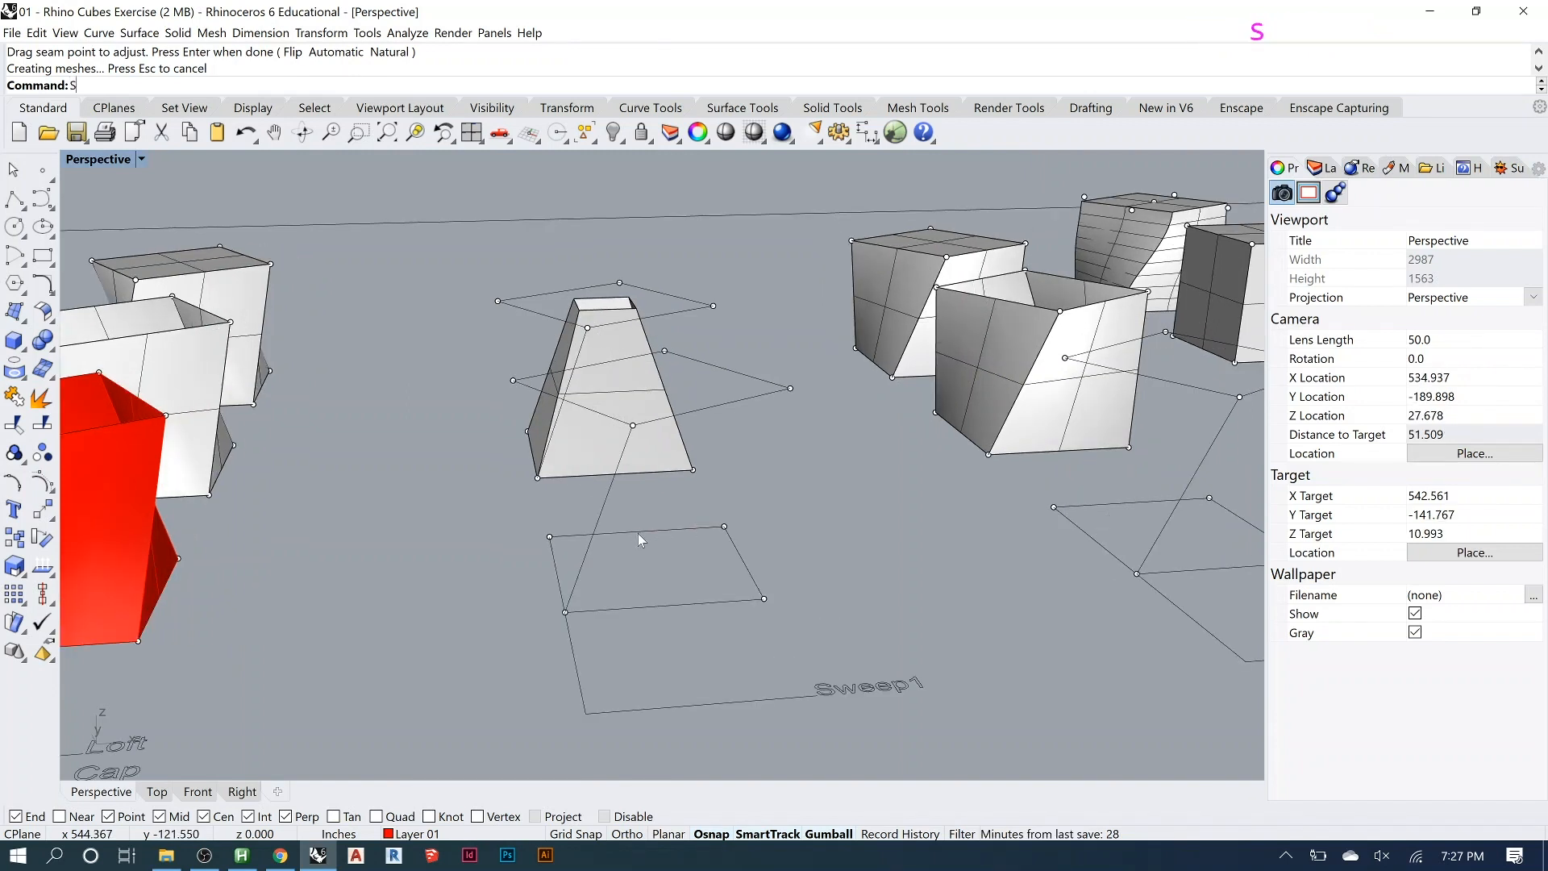
type("1")
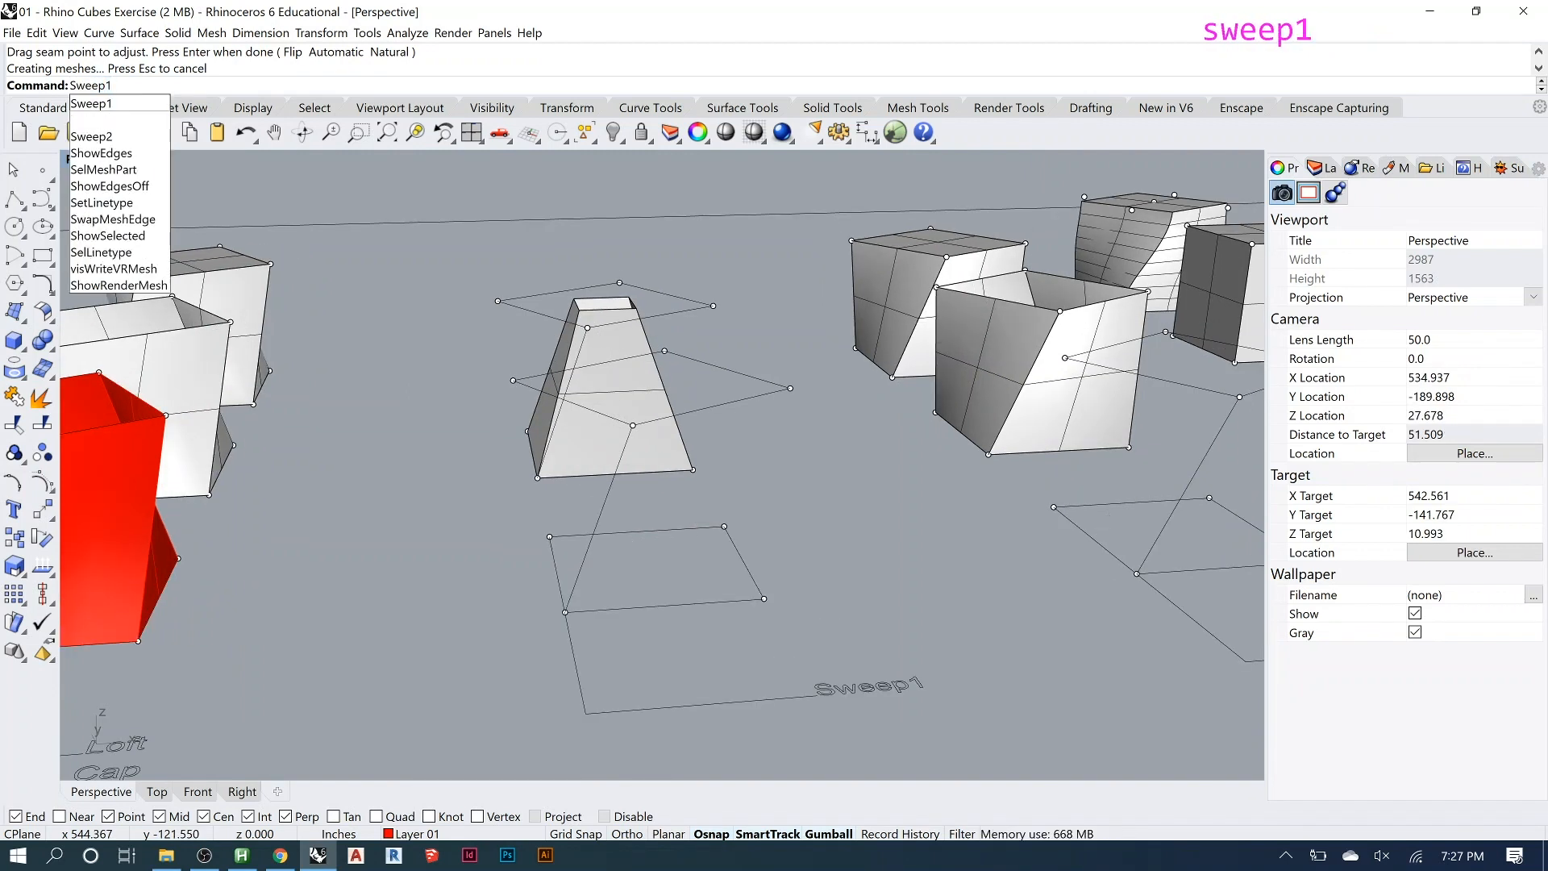
key("Return")
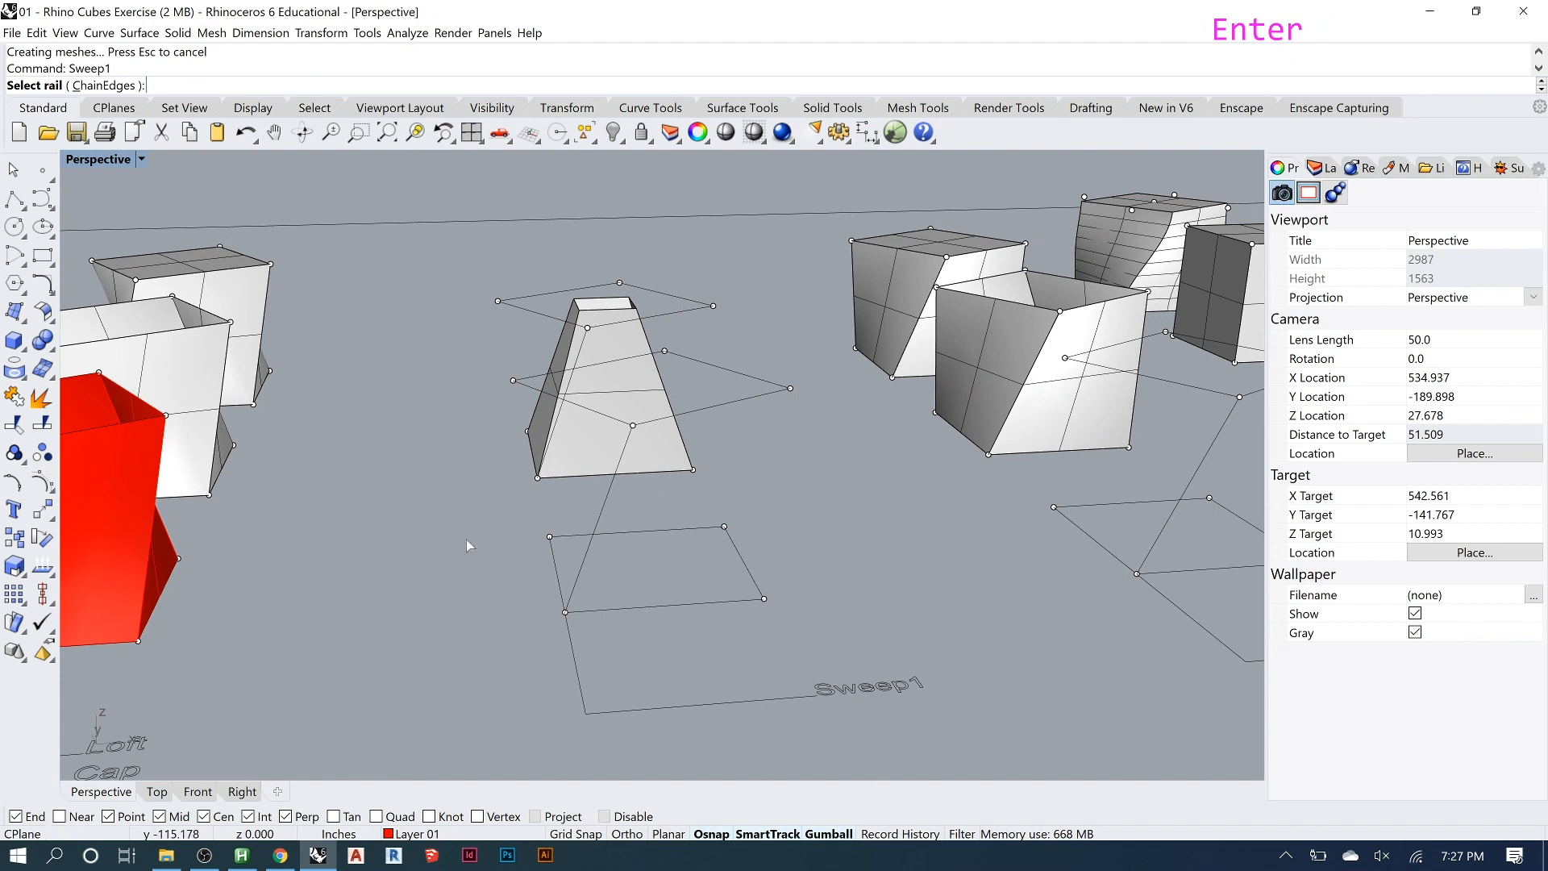
left_click(603, 615)
key("Escape")
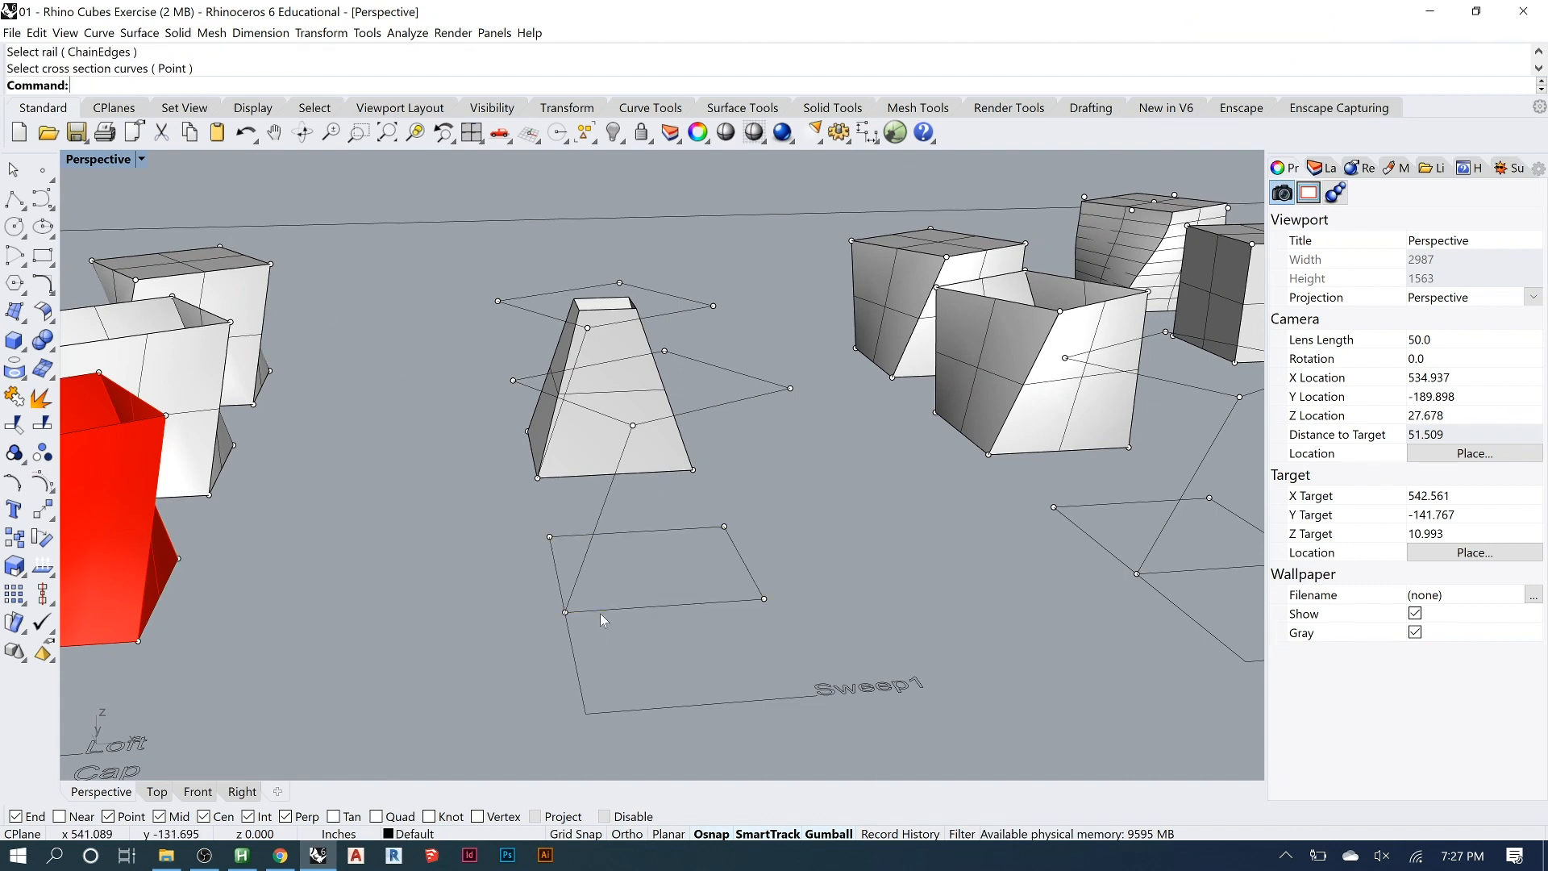
Create a Sweep1 surface with the Sweep1 set's base square, picked on its front edge, as rail and the slanted line as cross section.
key("Return")
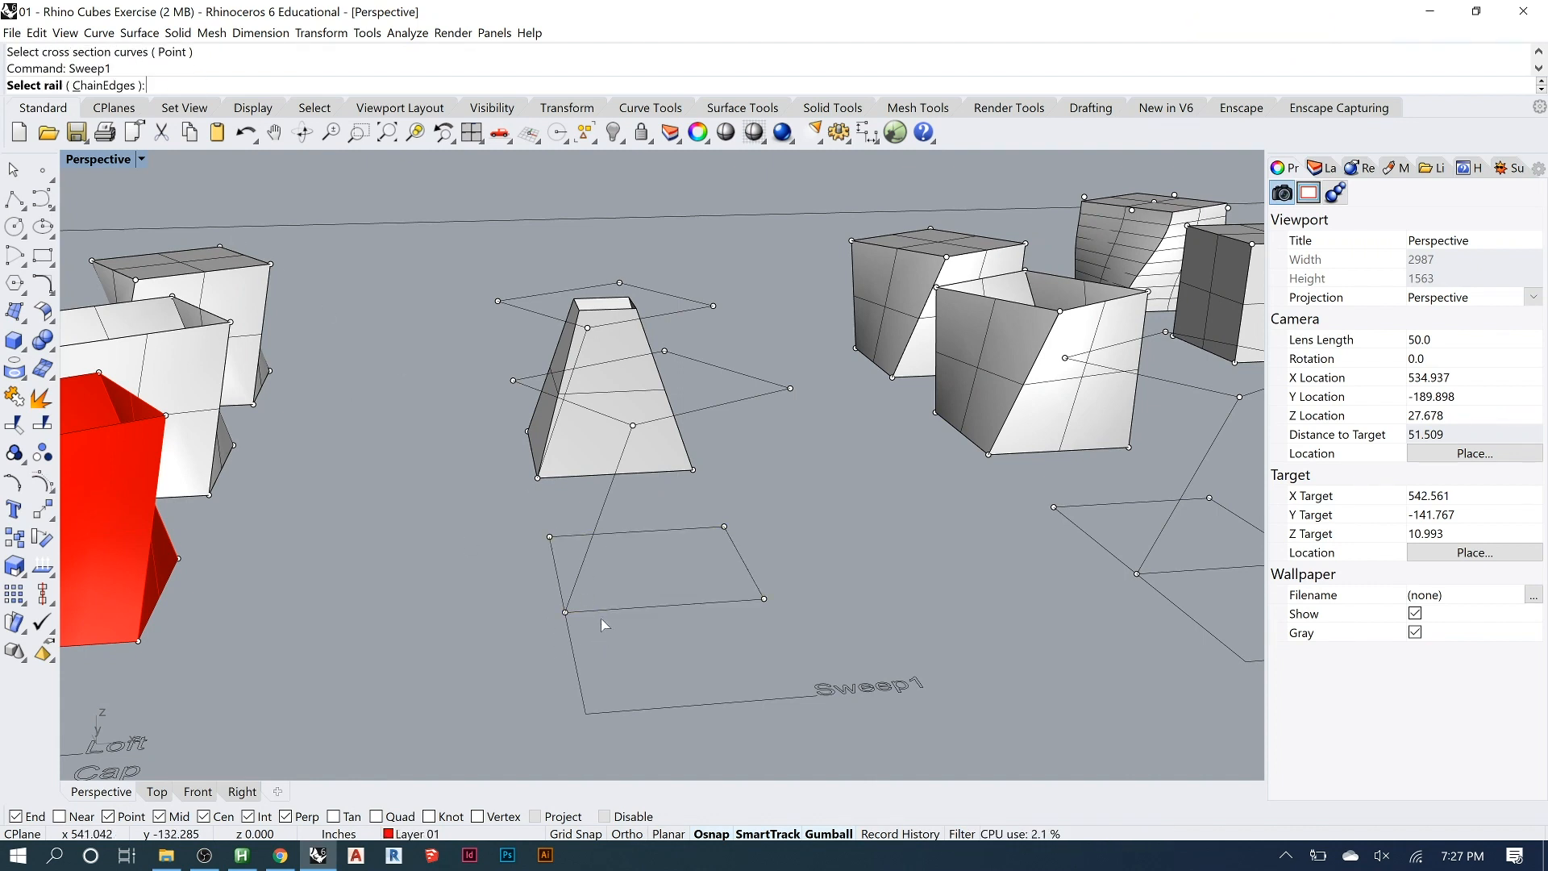
left_click(601, 611)
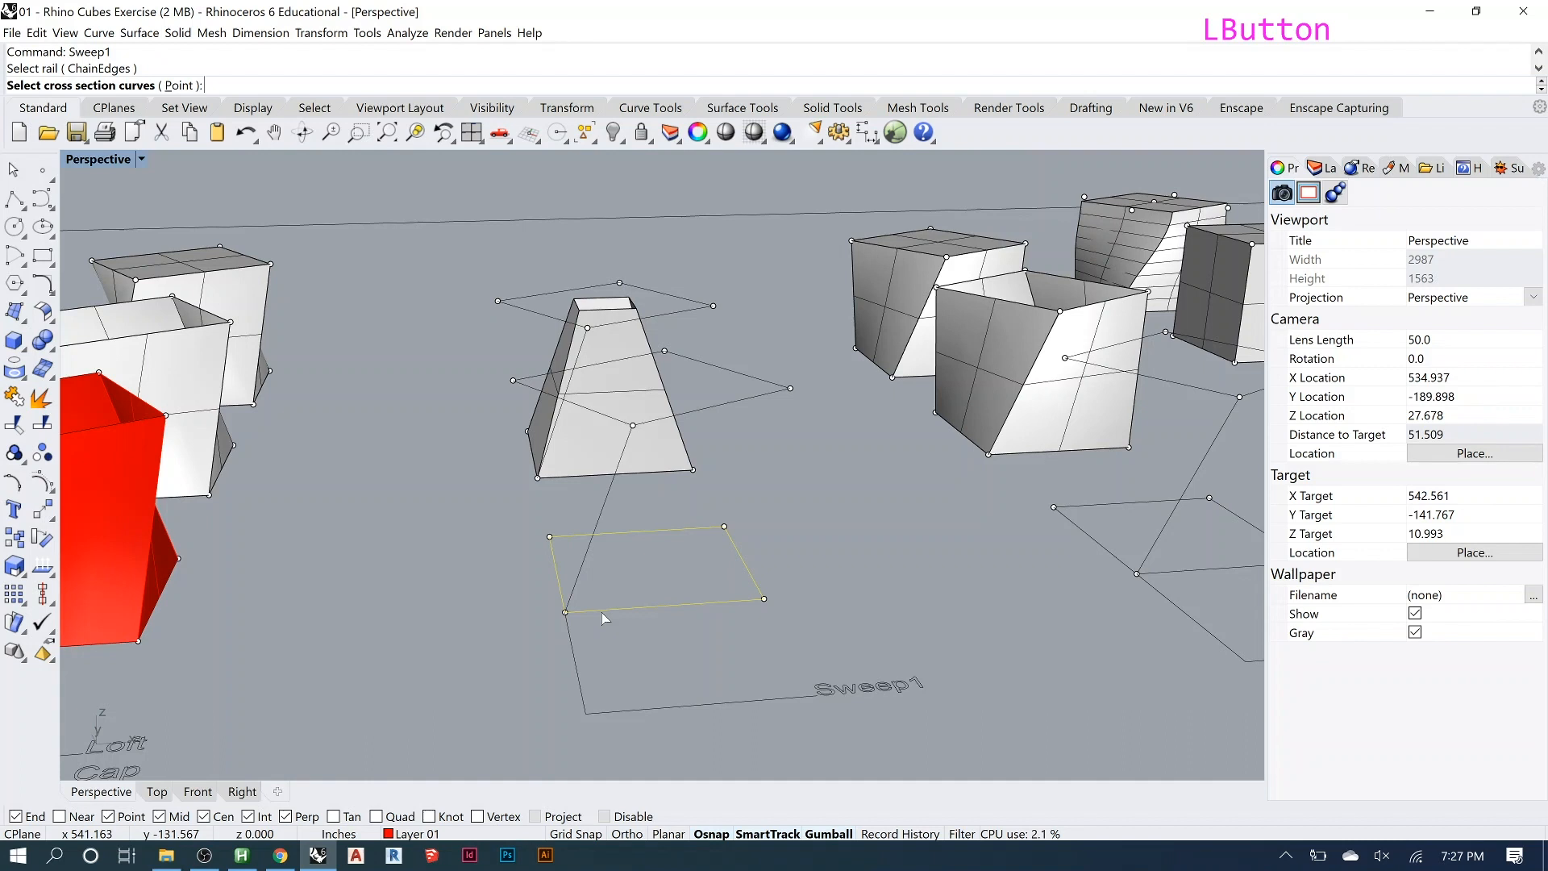
left_click(580, 570)
key("Return")
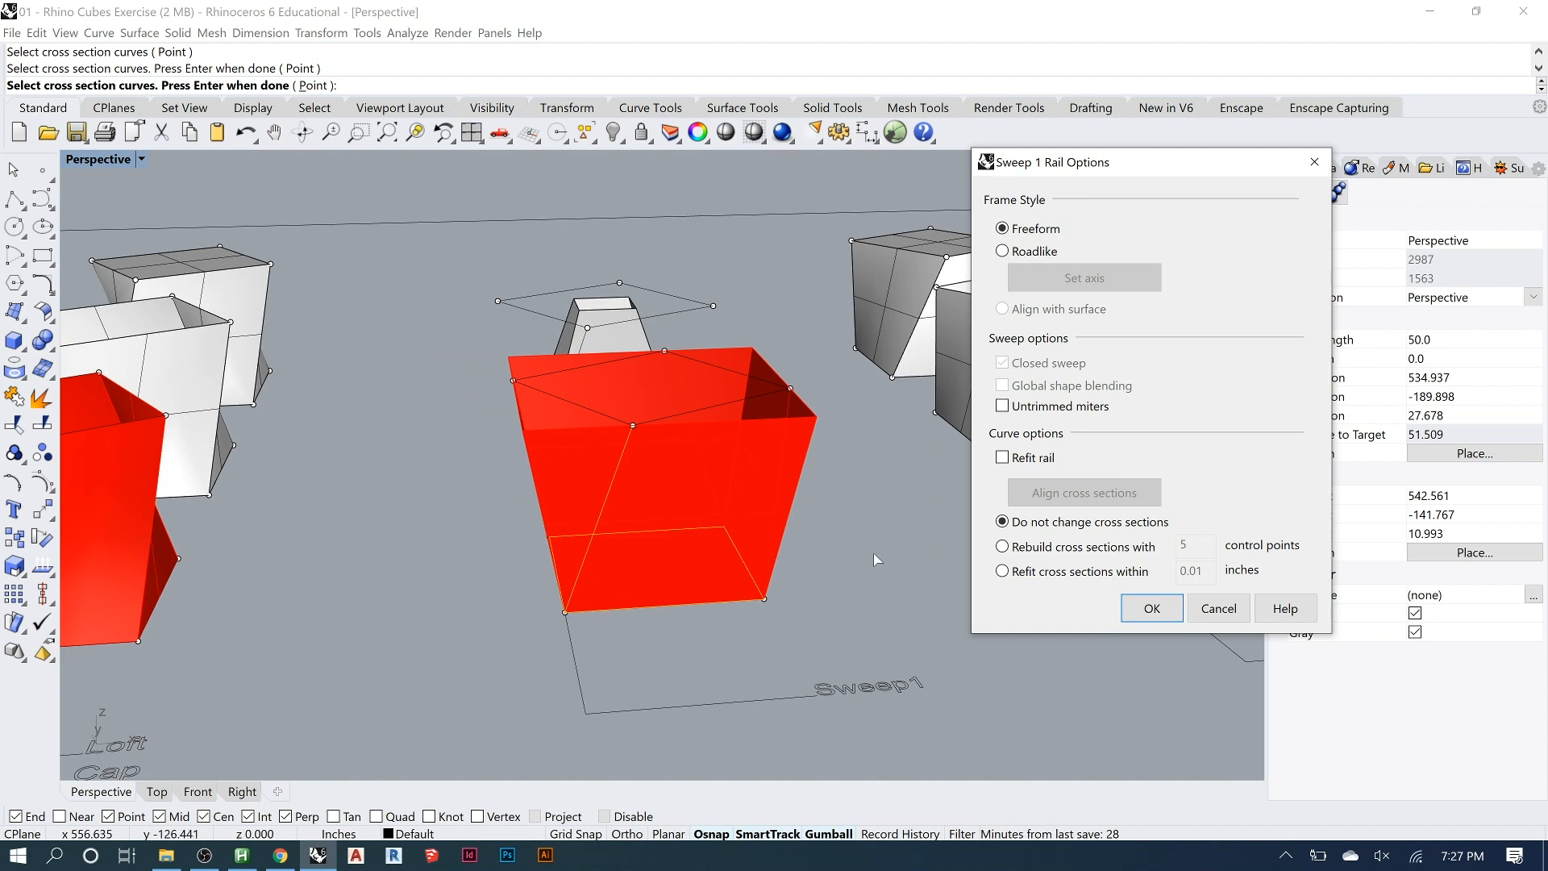
left_click(1153, 610)
mouse_move(660, 546)
right_mouse_down()
mouse_move(709, 548)
mouse_move(671, 550)
right_mouse_up()
Move the flared swept shape 30 inches back along the Y axis, behind the Sweep1 base square.
left_click(625, 521)
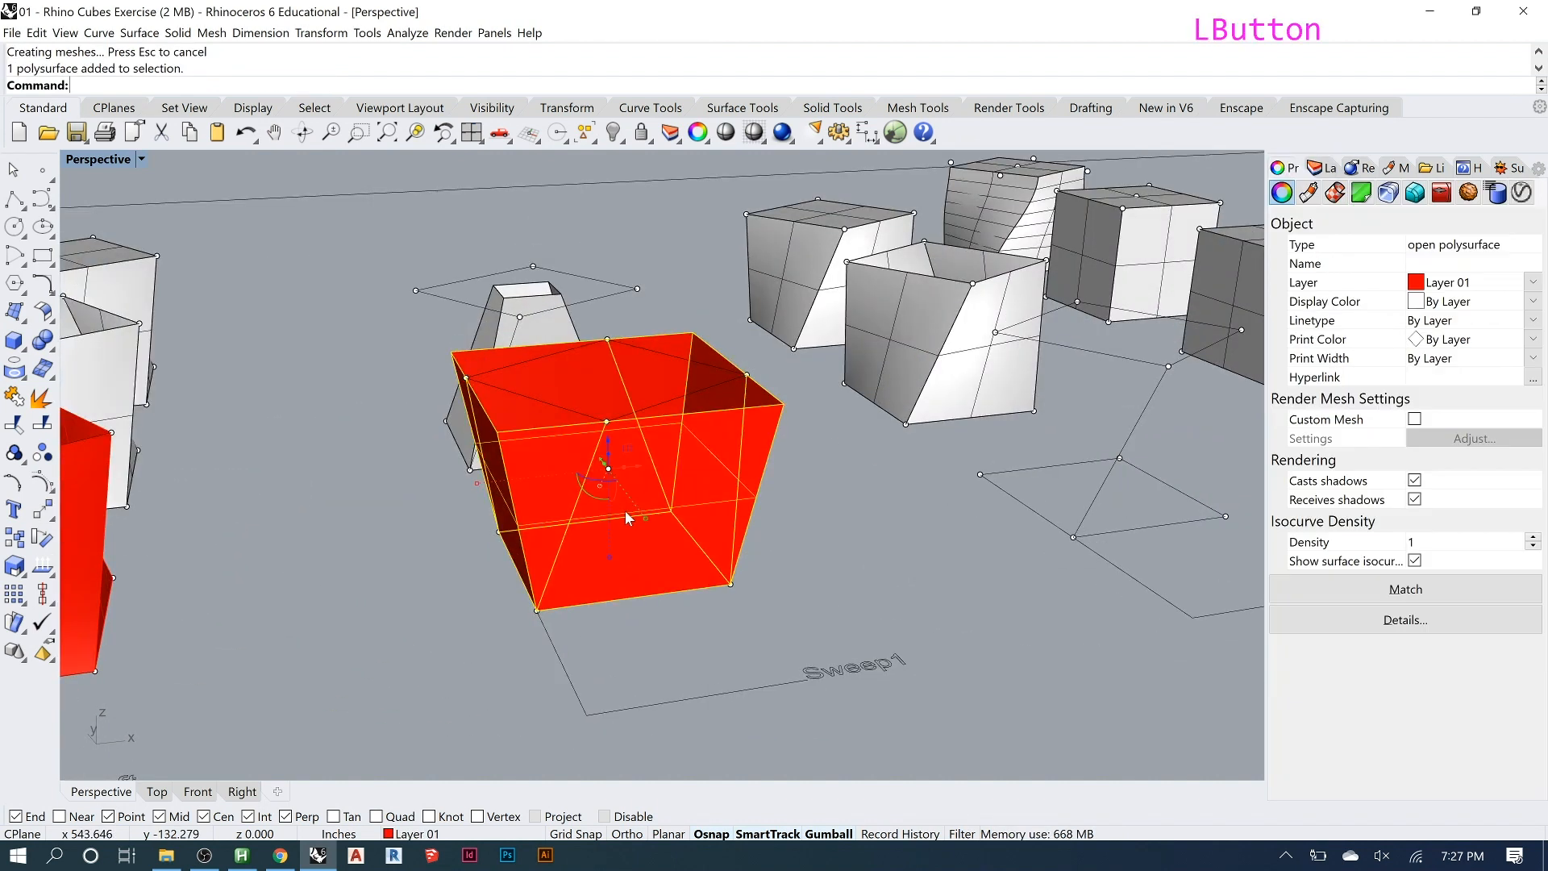
left_click(599, 465)
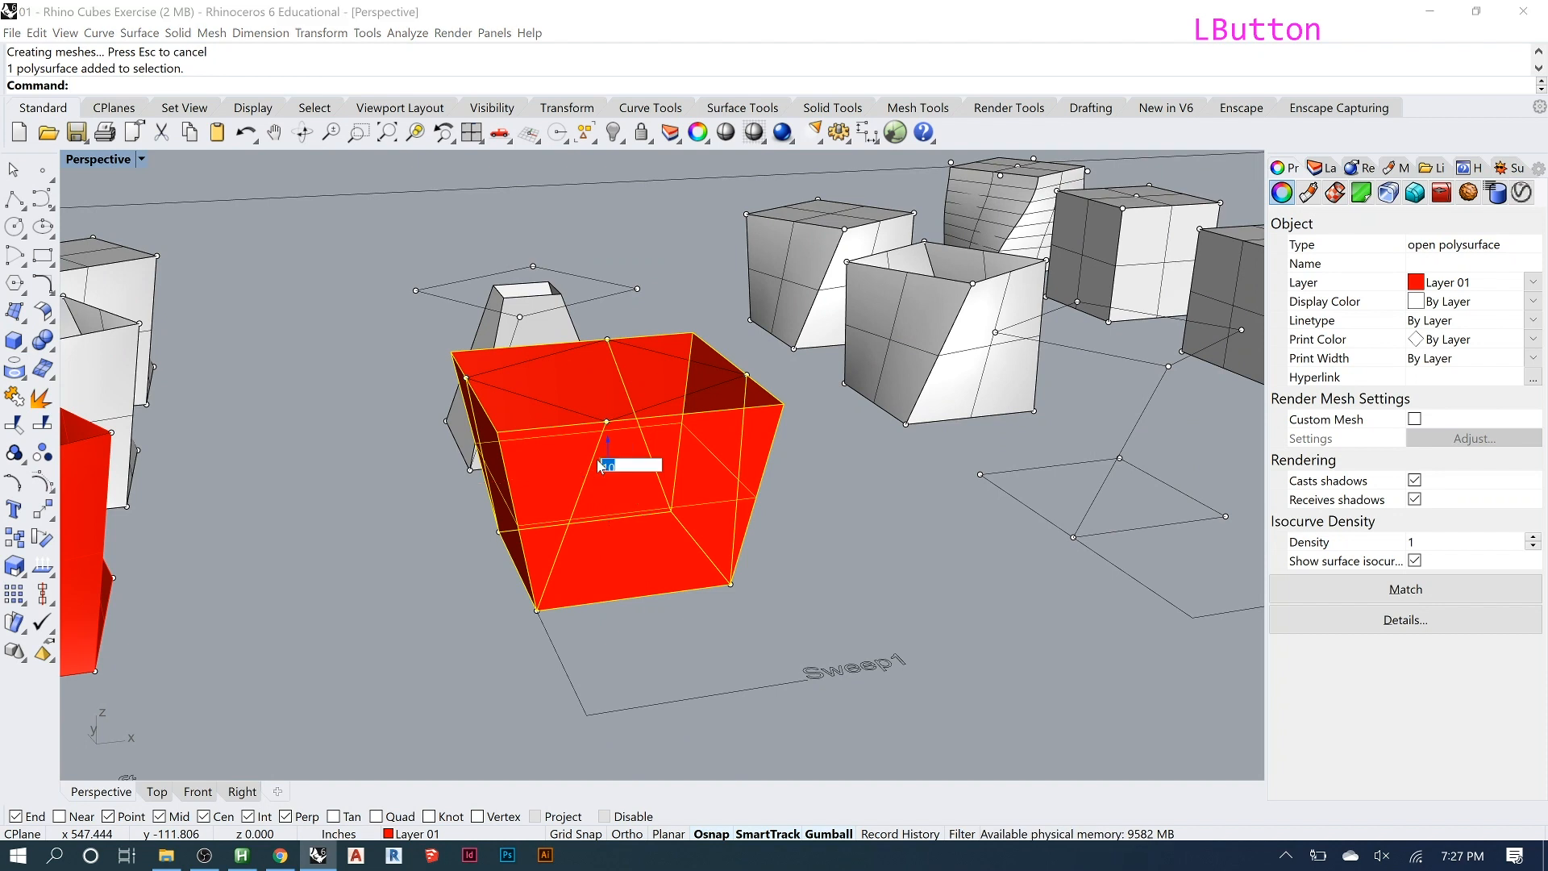
type("30")
key("Return")
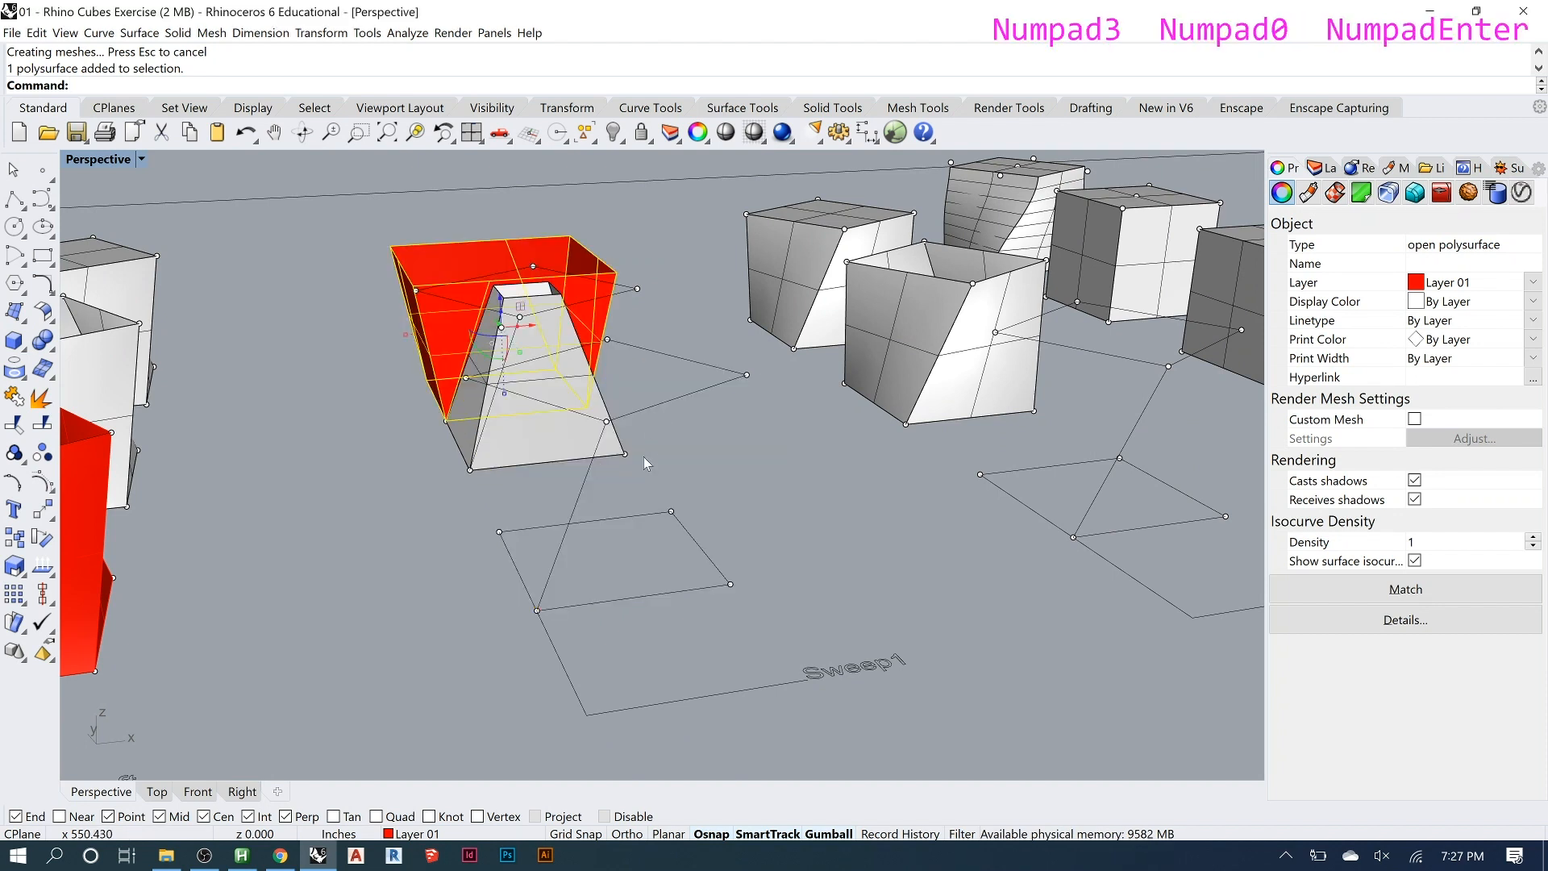
Sweep the slanted line around the Sweep1 base square once more, picking the square's short side edge near the shared corner as the rail.
left_click(577, 585)
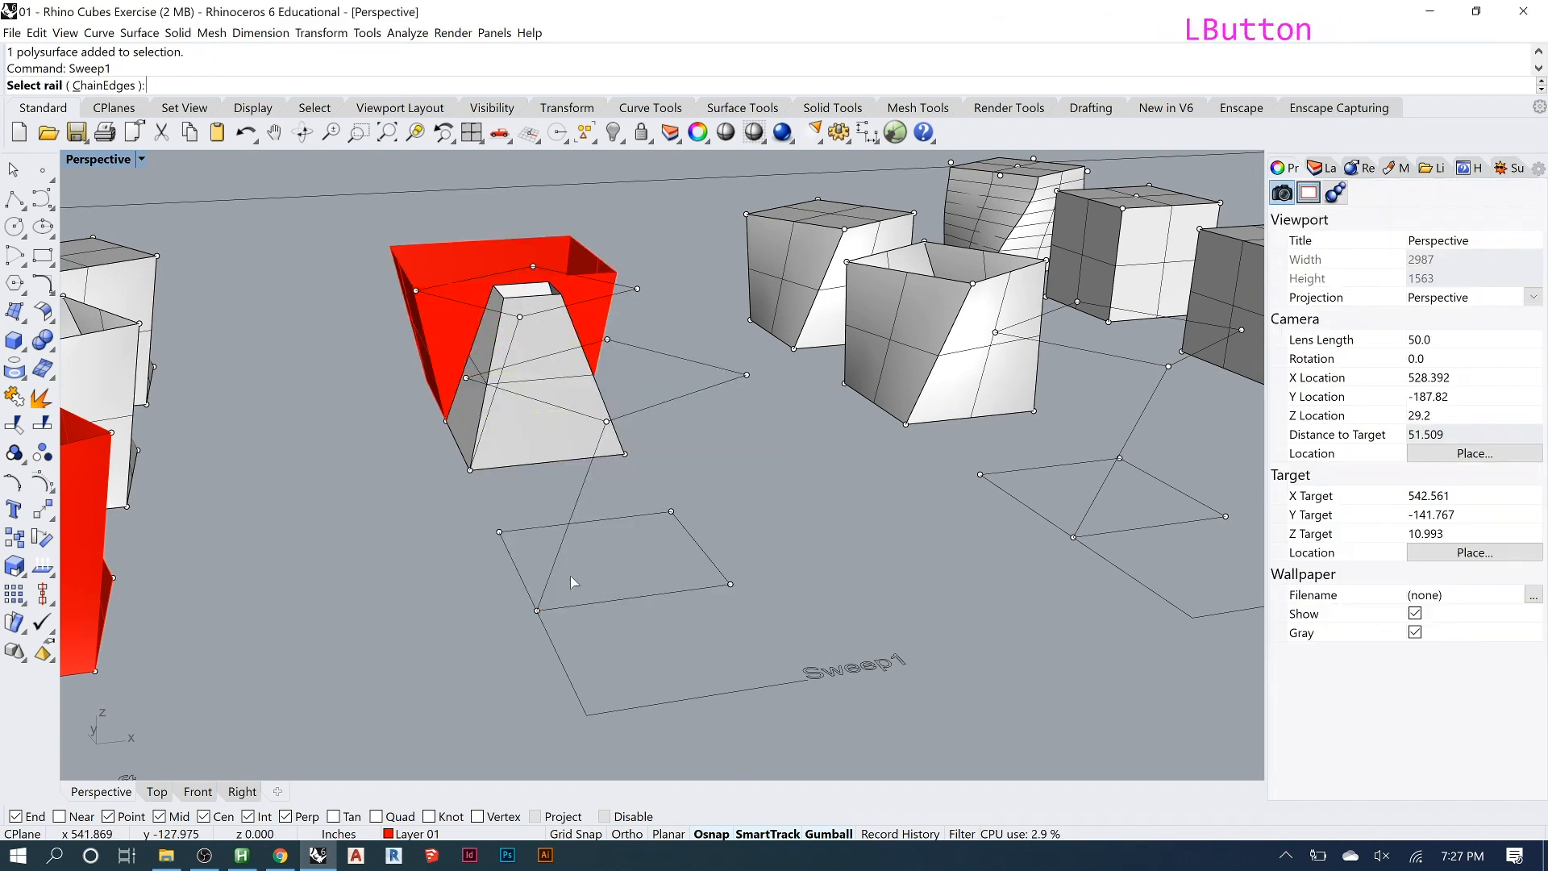
left_click(526, 587)
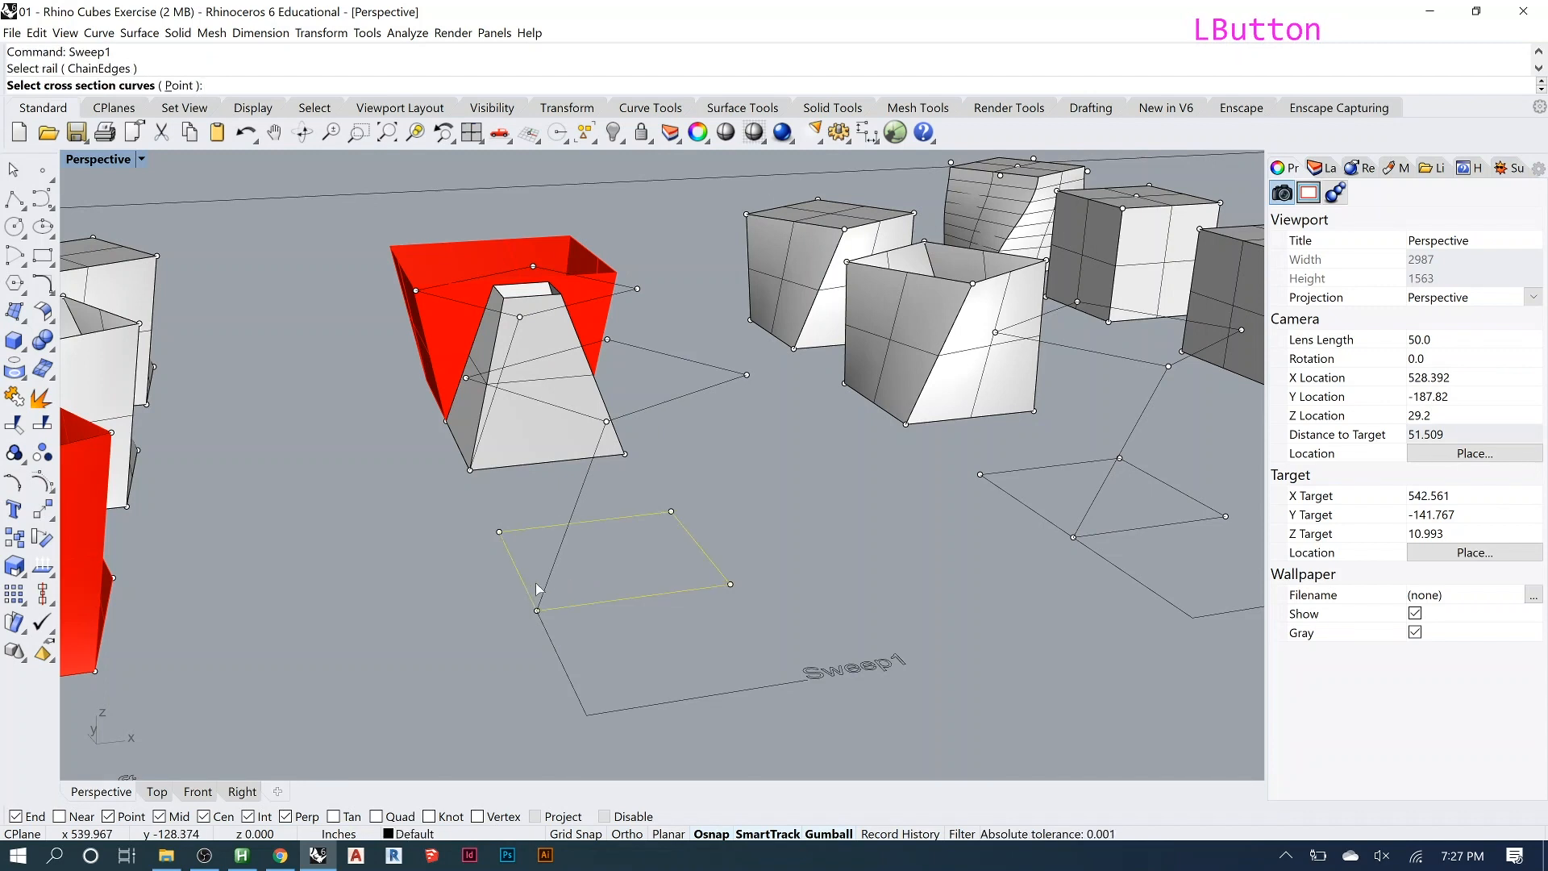
key("Escape")
key("Return")
left_click(531, 595)
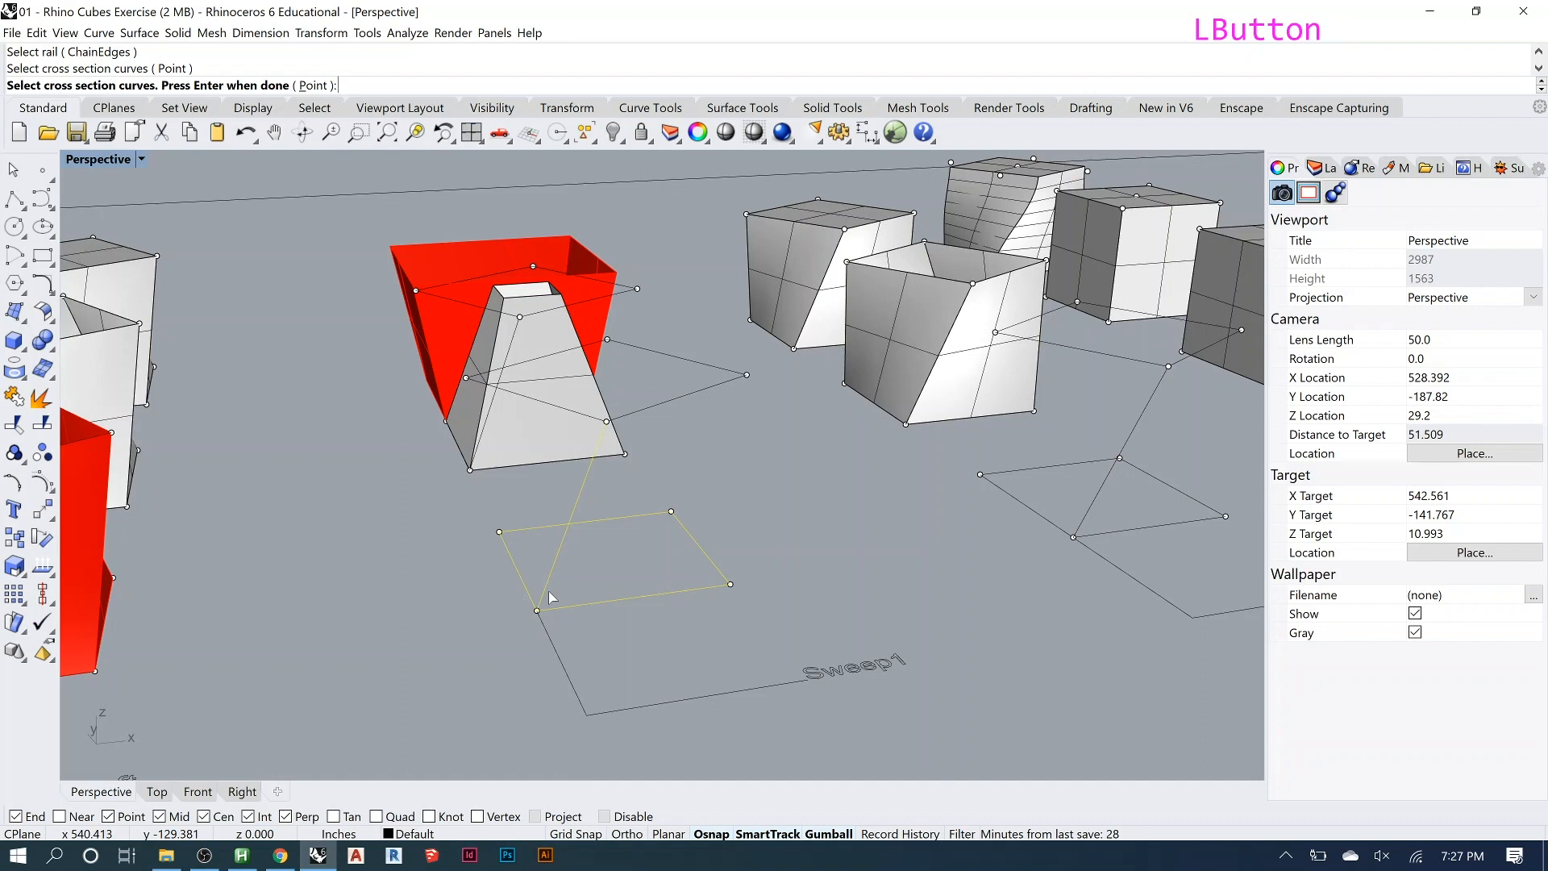
key("Return")
key("Return")
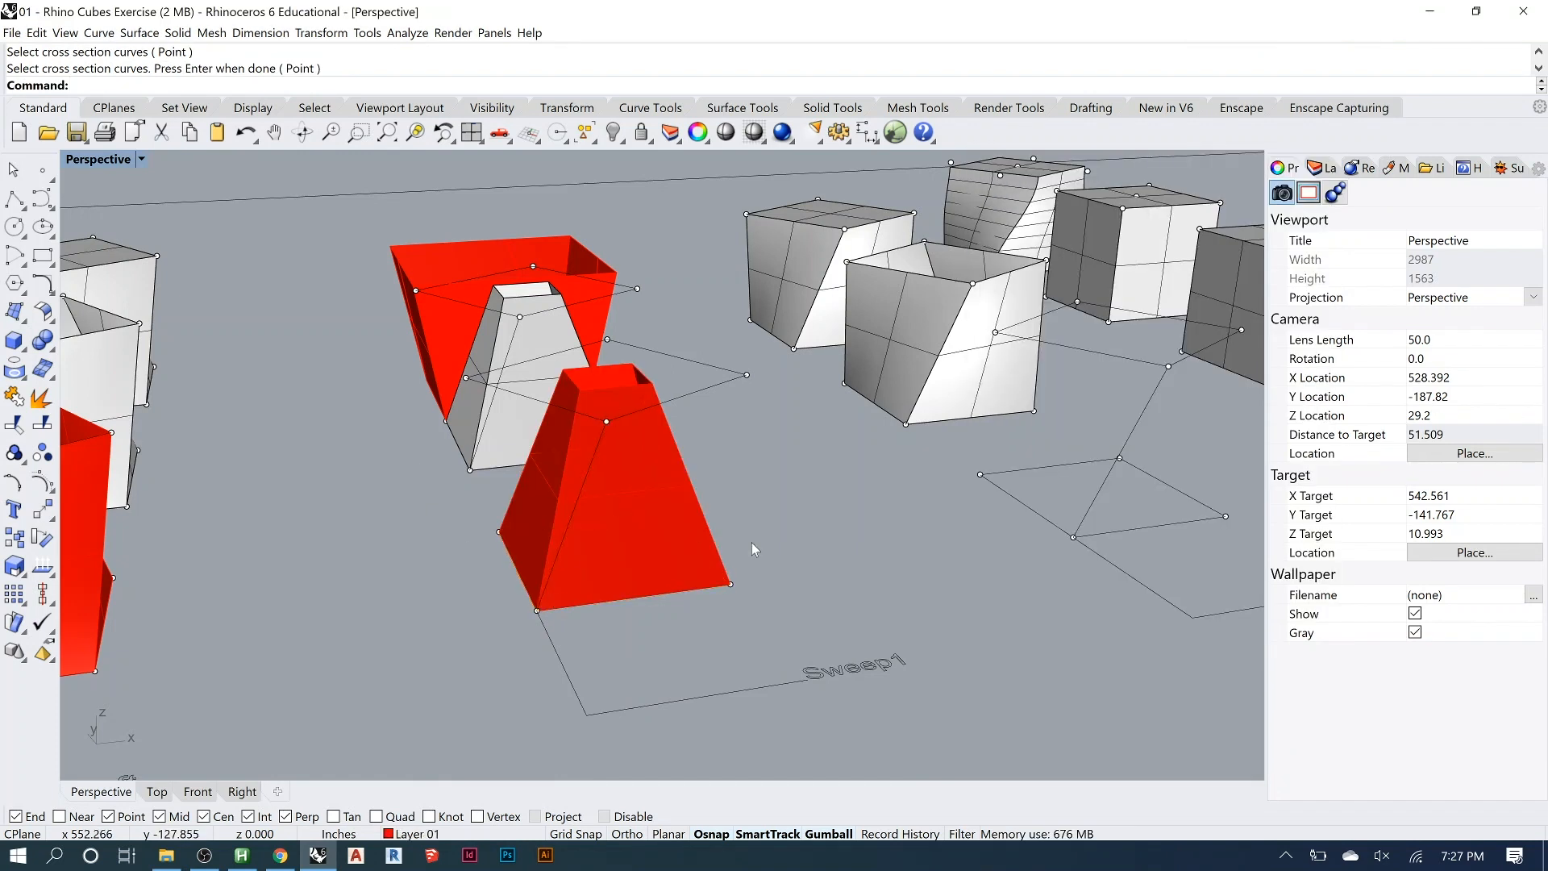
right_click_drag(637, 521, 609, 609)
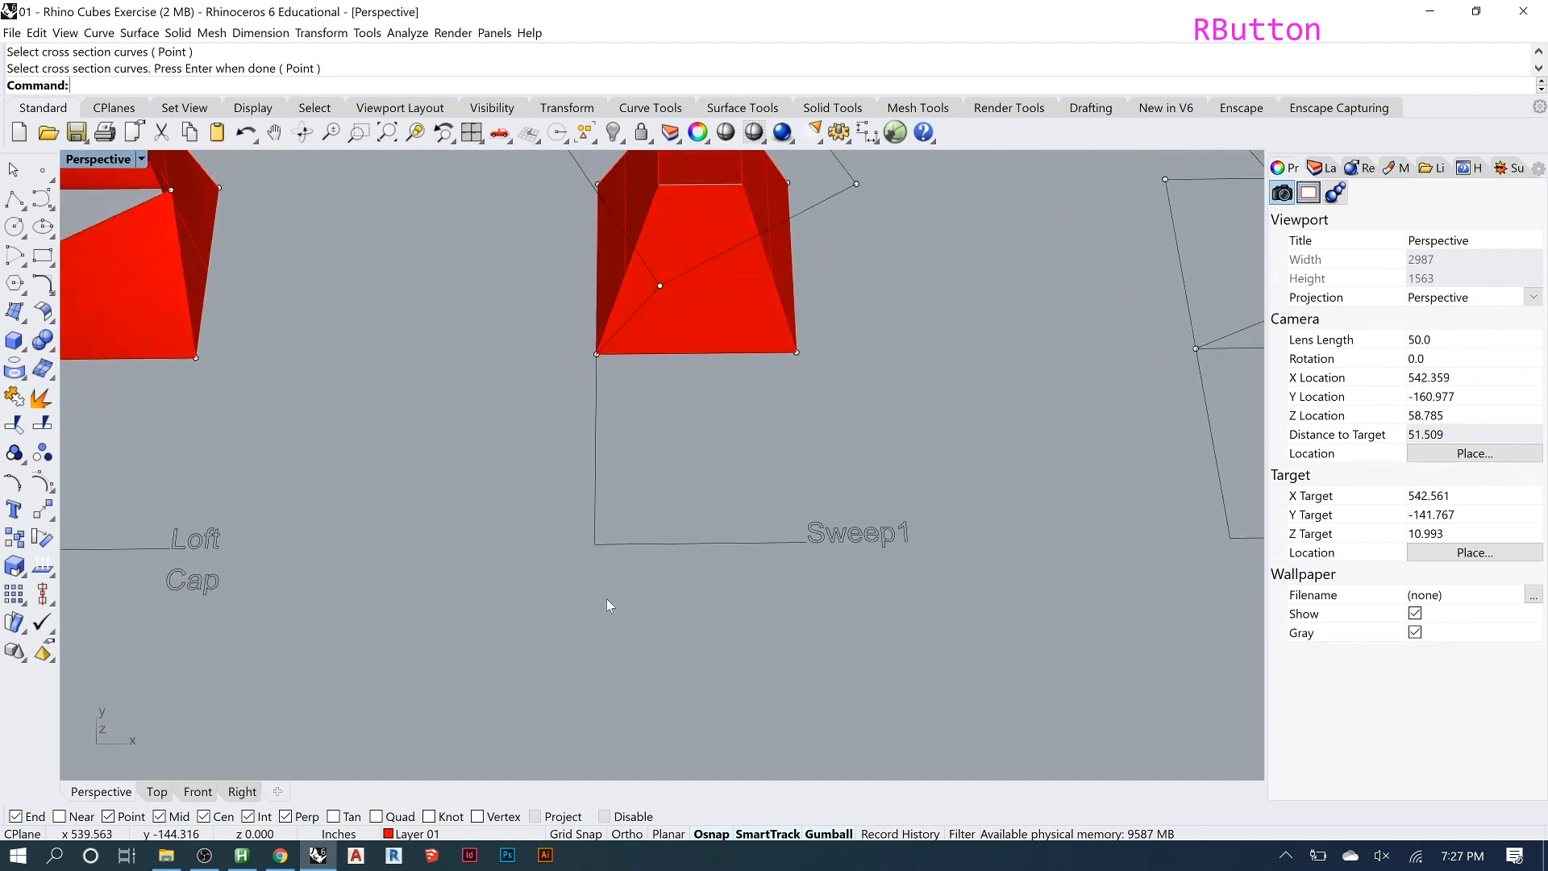
left_click(692, 360)
left_click(691, 361)
right_click_drag(683, 374, 723, 343)
left_click(522, 405)
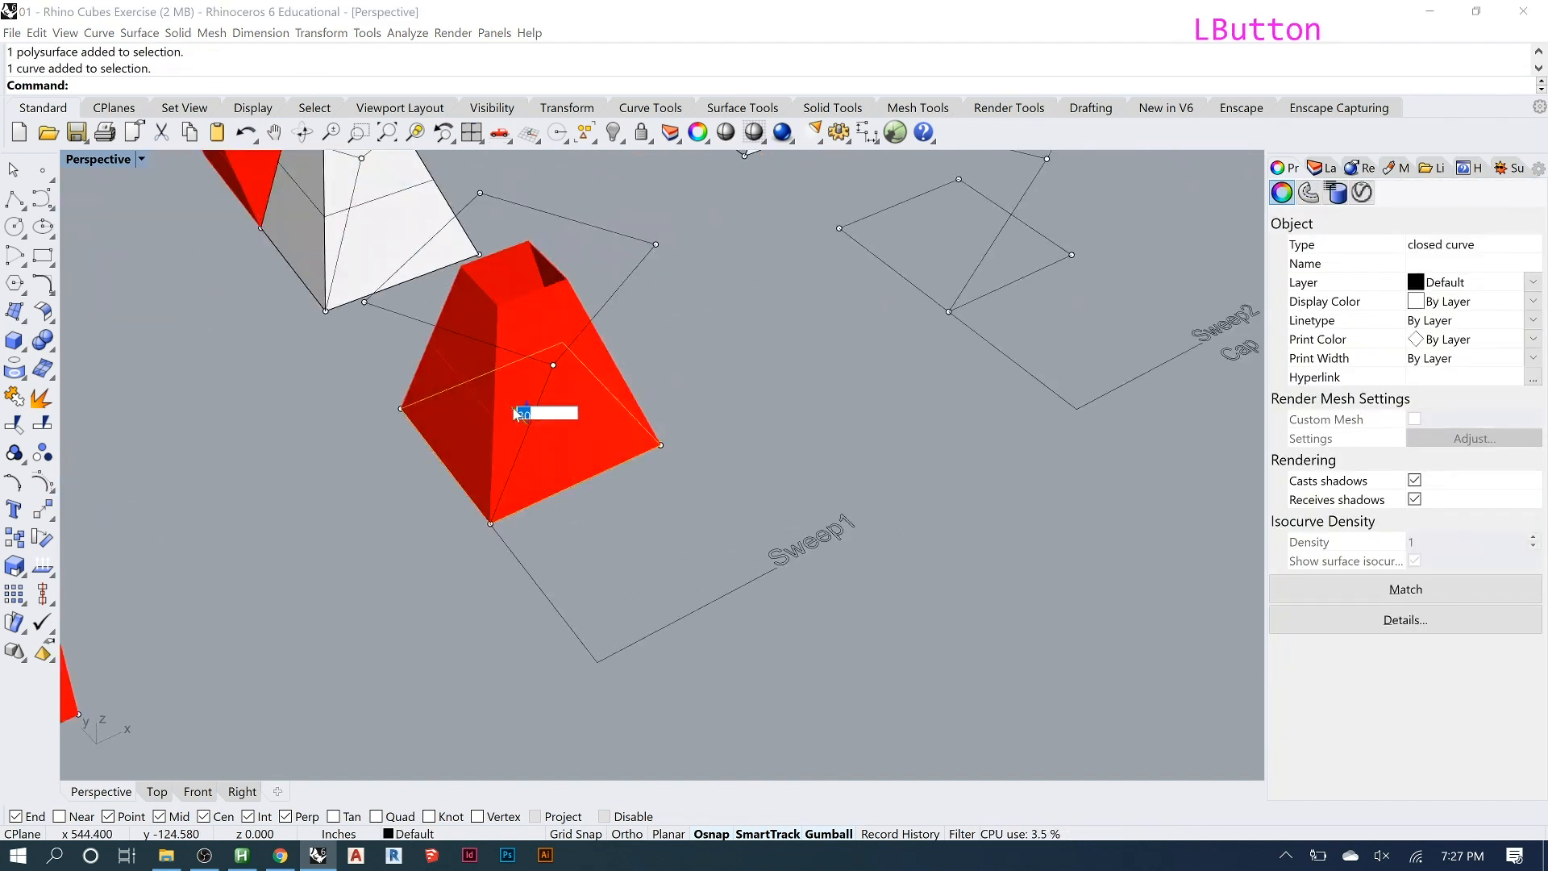
type("50")
key("Return")
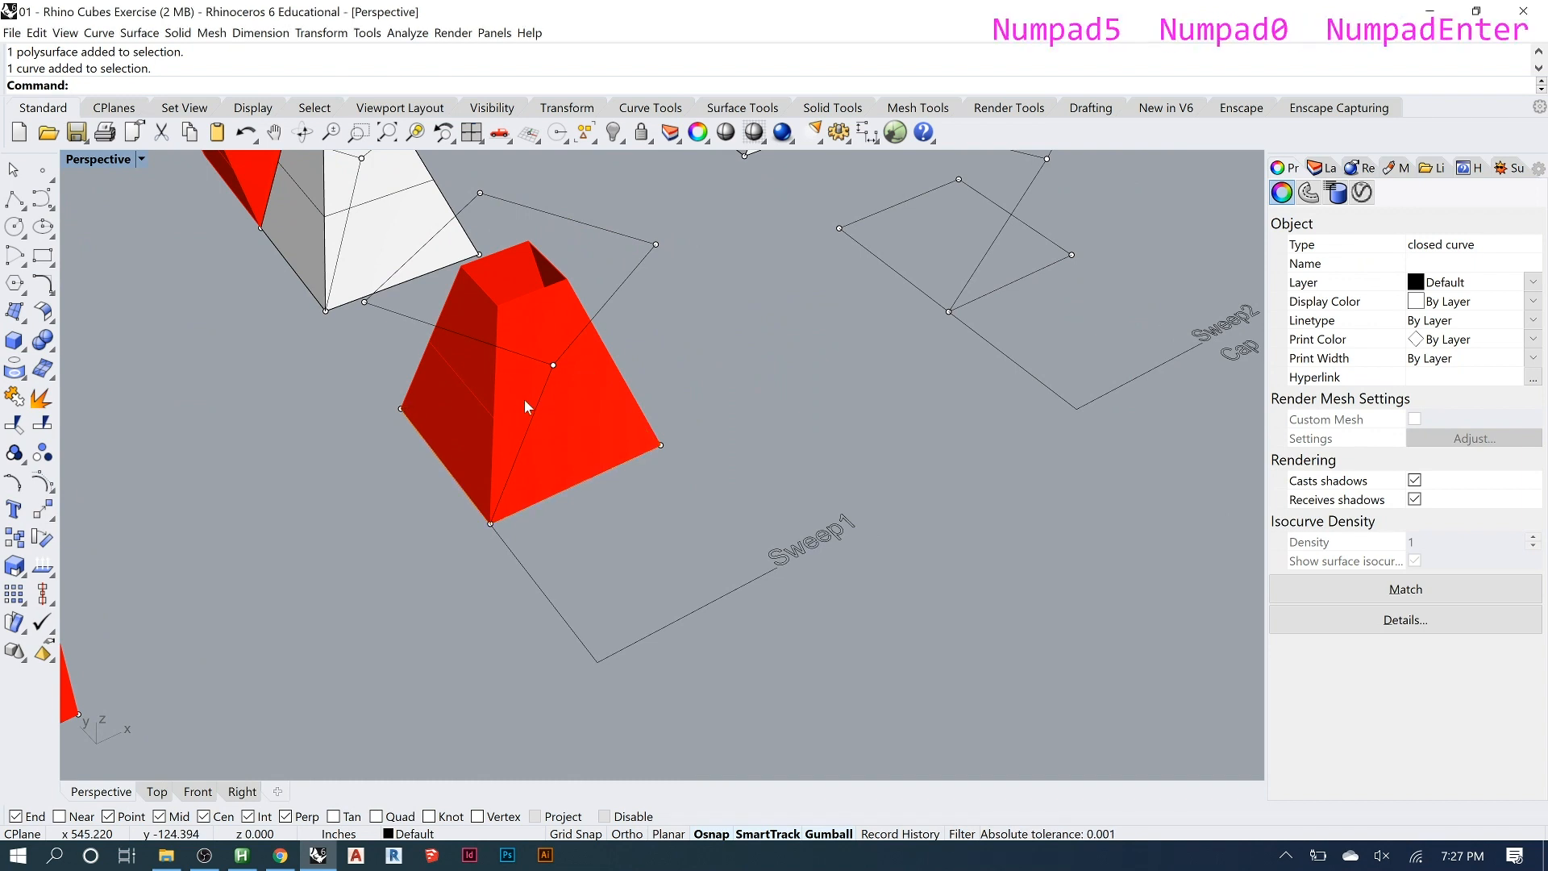
key("ctrl+z")
Move the tapered red swept shape 60 inches back along the Y axis, clear of the Sweep1 base square.
left_click(497, 375)
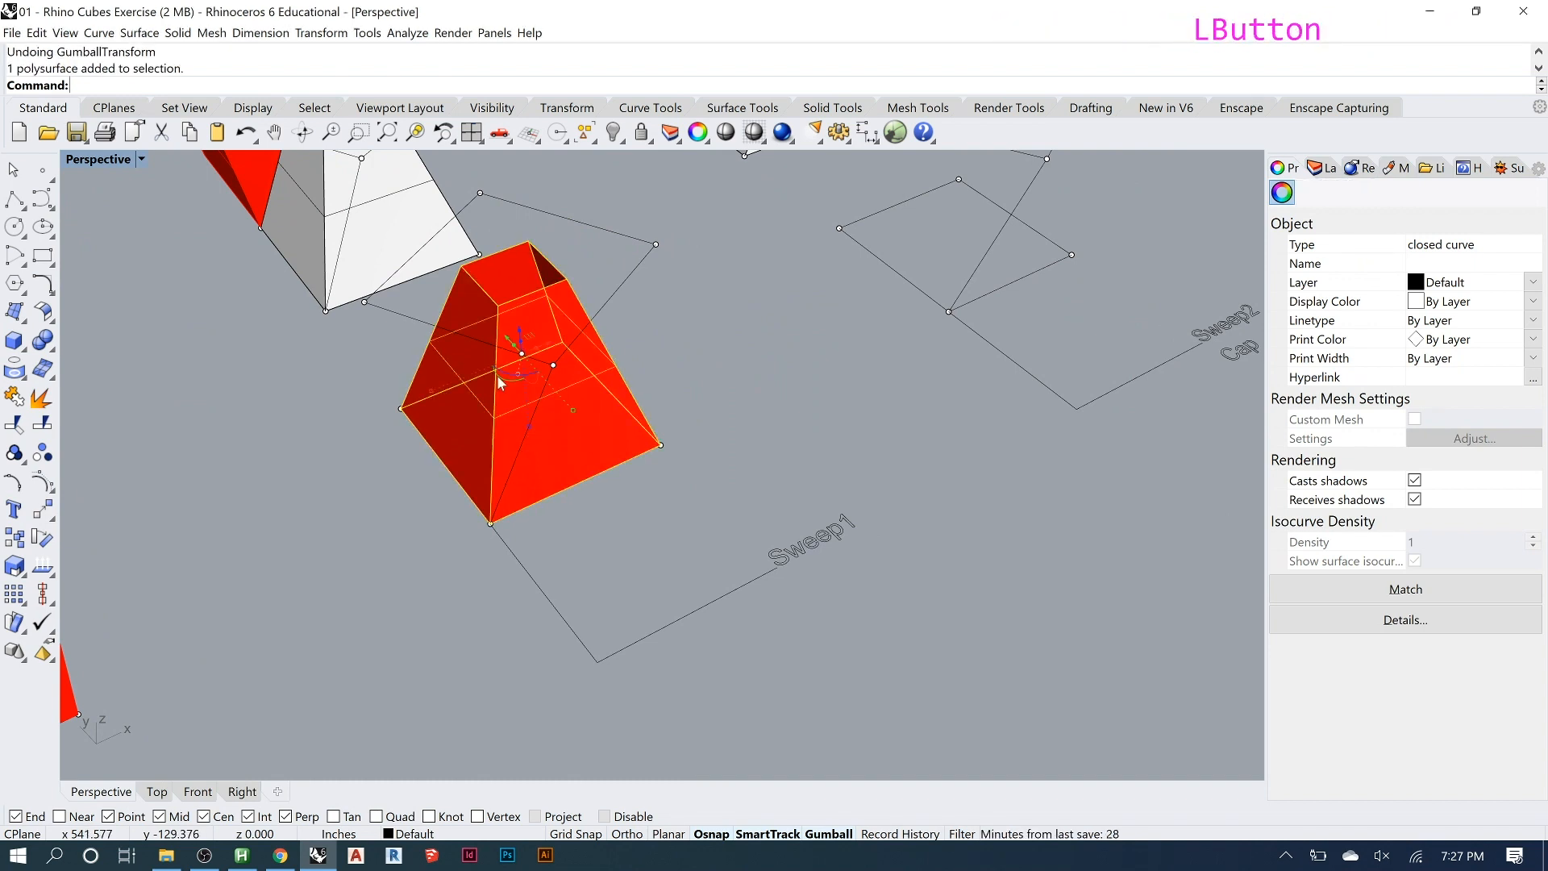
left_click(519, 342)
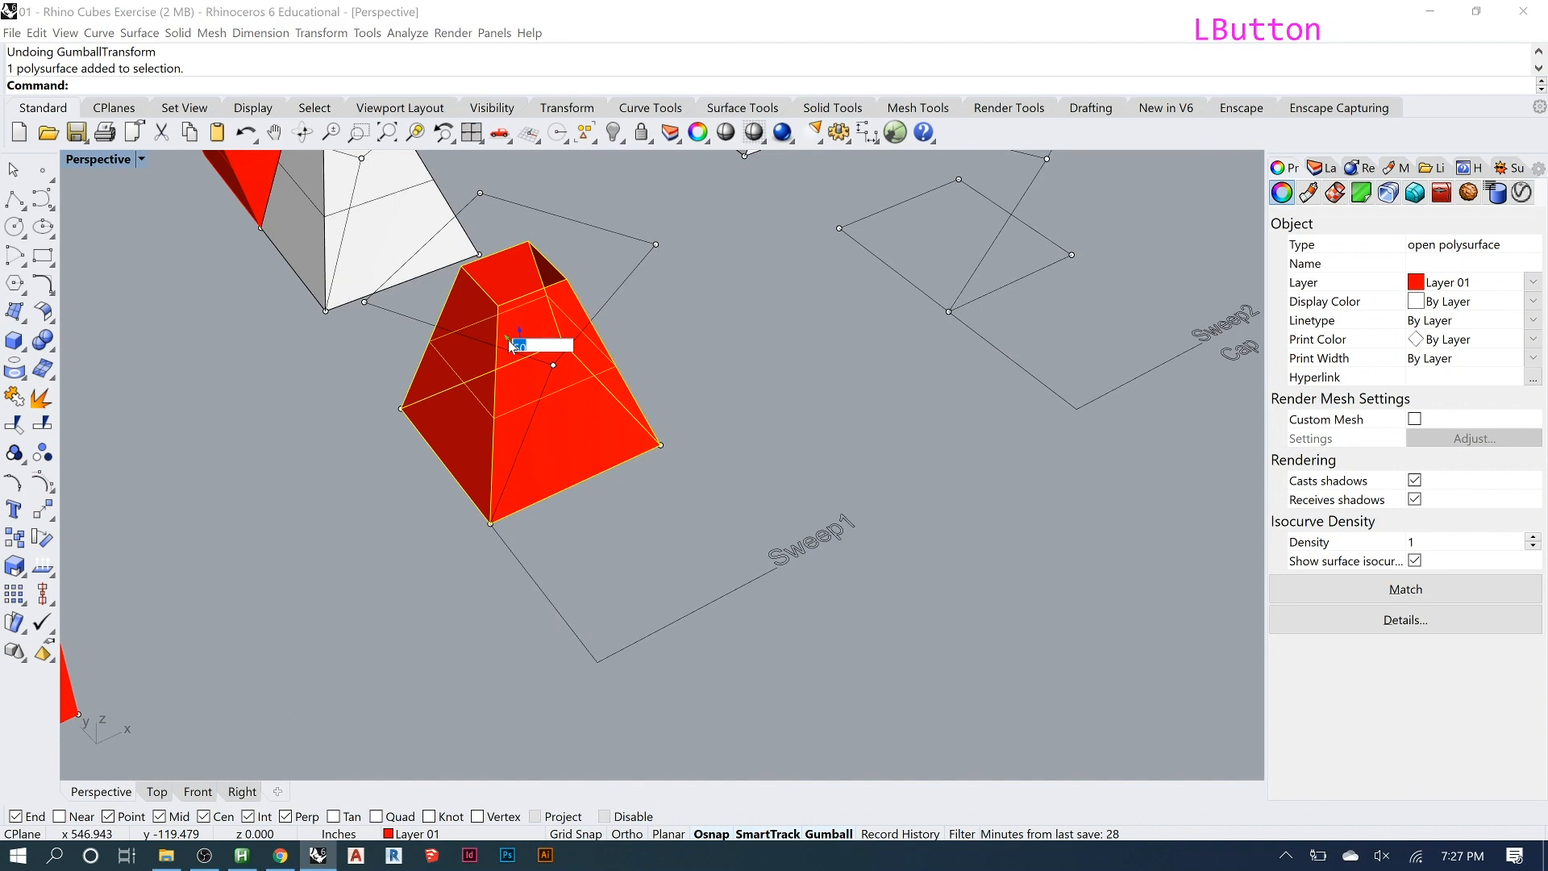
type("60")
key("Return")
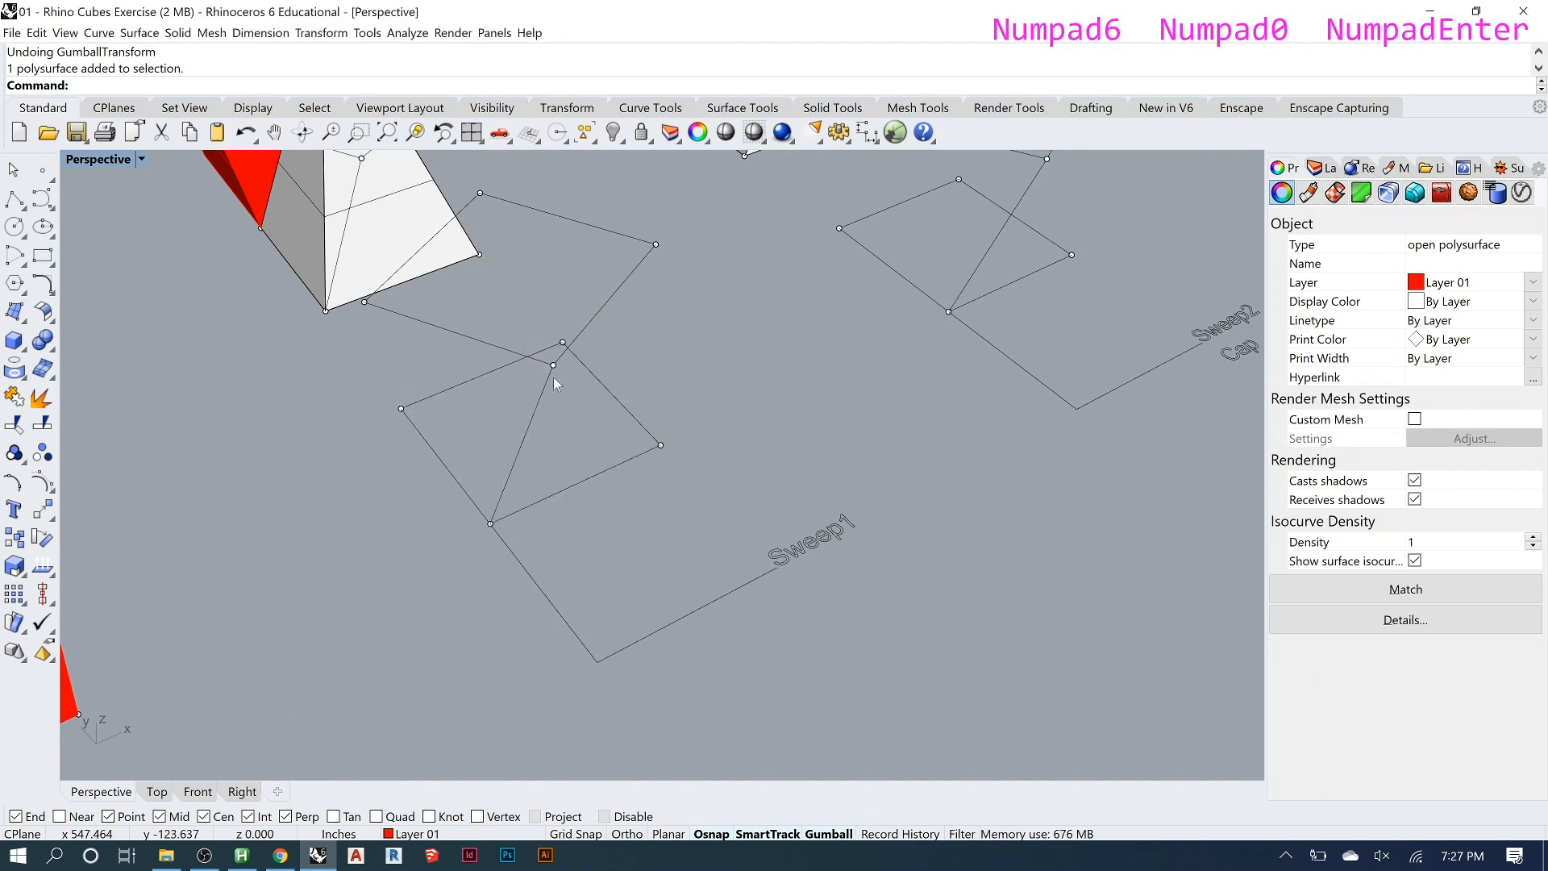
Examine how the Sweep1 set's slanted cross-section line meets the base square at the shared corner and its adjoining edges.
left_click(509, 473)
right_click_drag(556, 496, 660, 474)
left_click(944, 391)
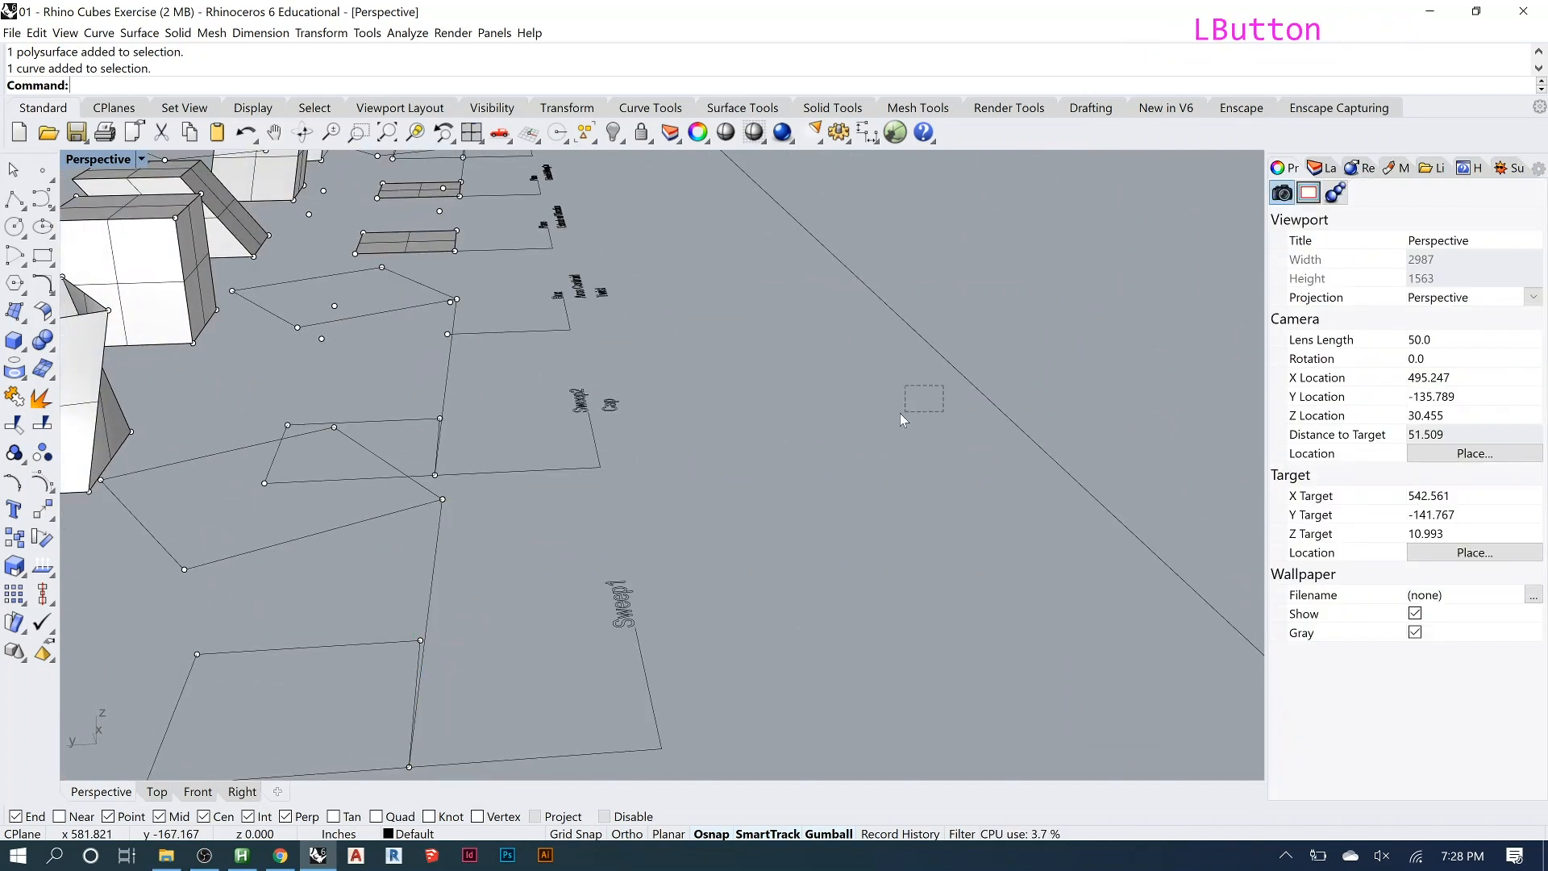
left_click(429, 610)
left_click(359, 649, "shift")
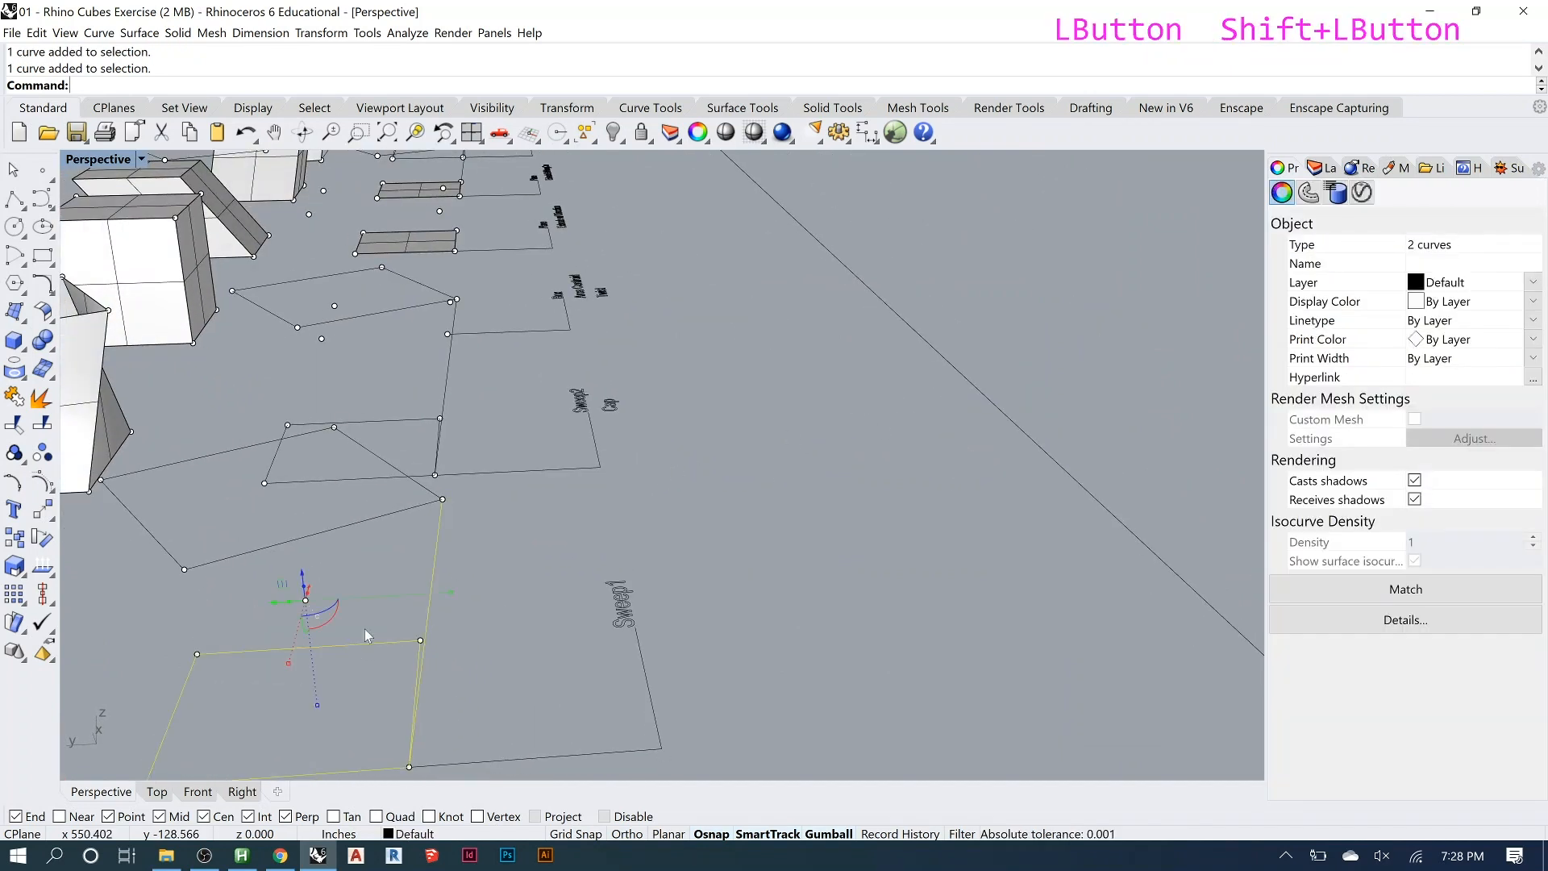
left_click(416, 133)
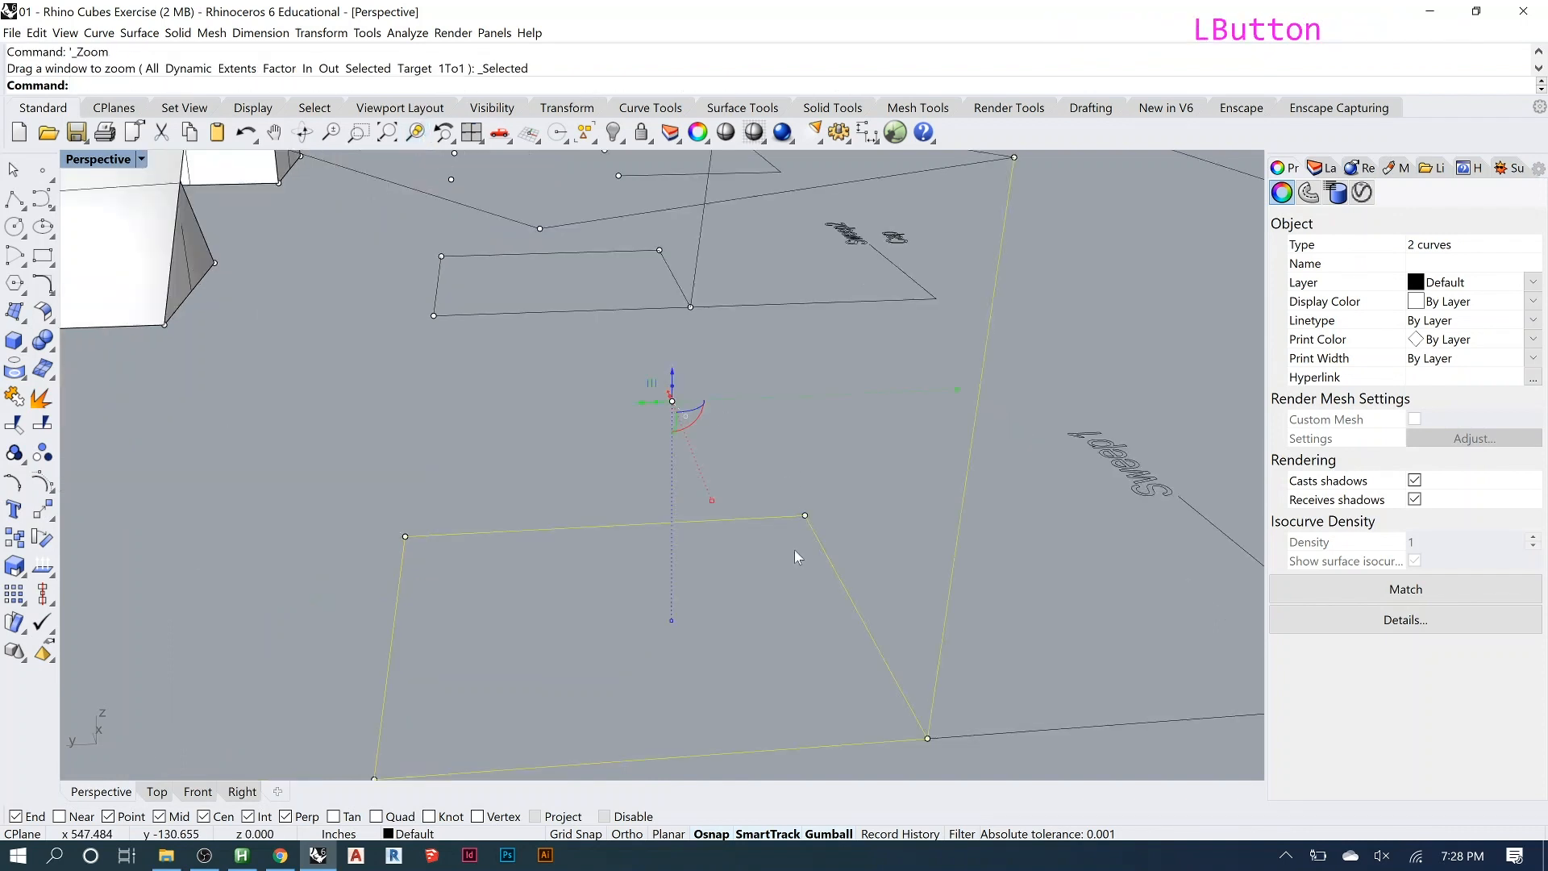
left_click(827, 571, "shift")
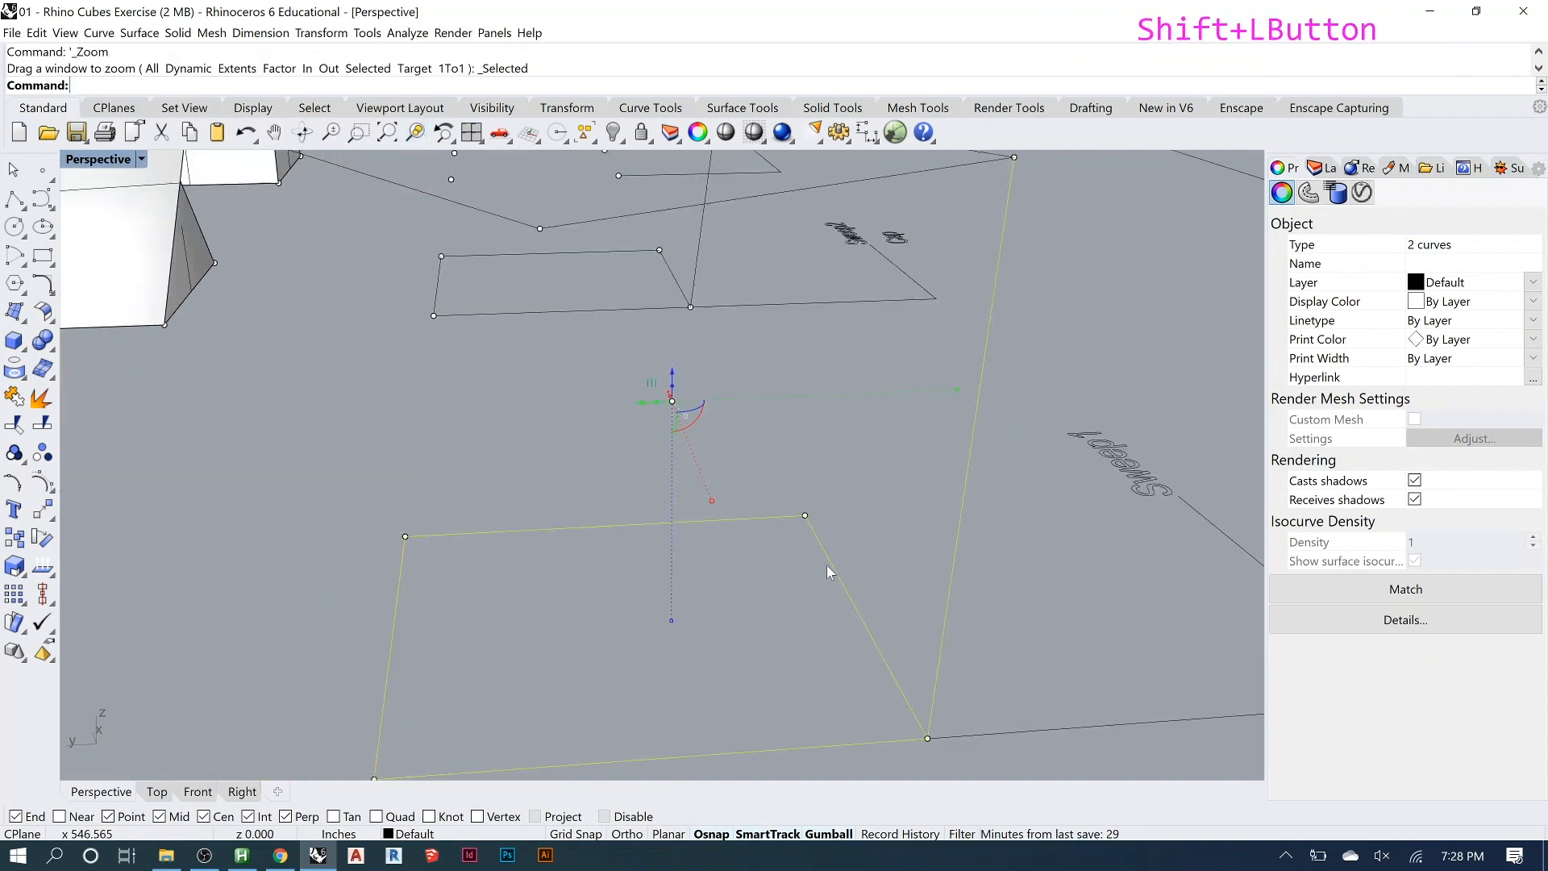
left_click(804, 518, "shift")
left_click(835, 495)
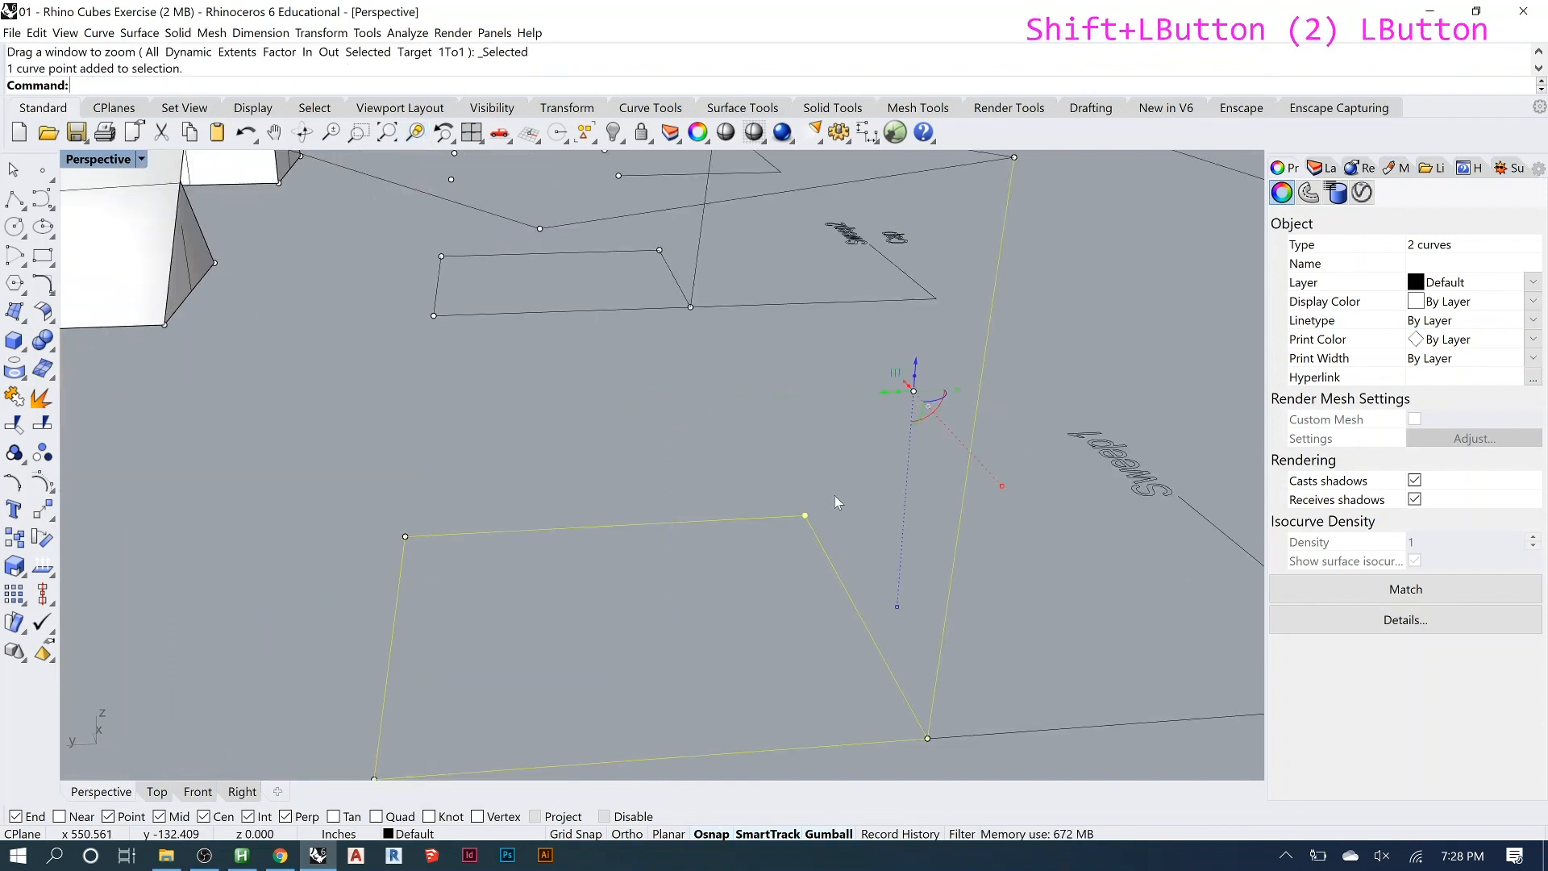
scroll(792, 613, "down", 2)
right_click_drag(792, 613, 841, 604)
left_click(834, 618)
left_click(883, 571)
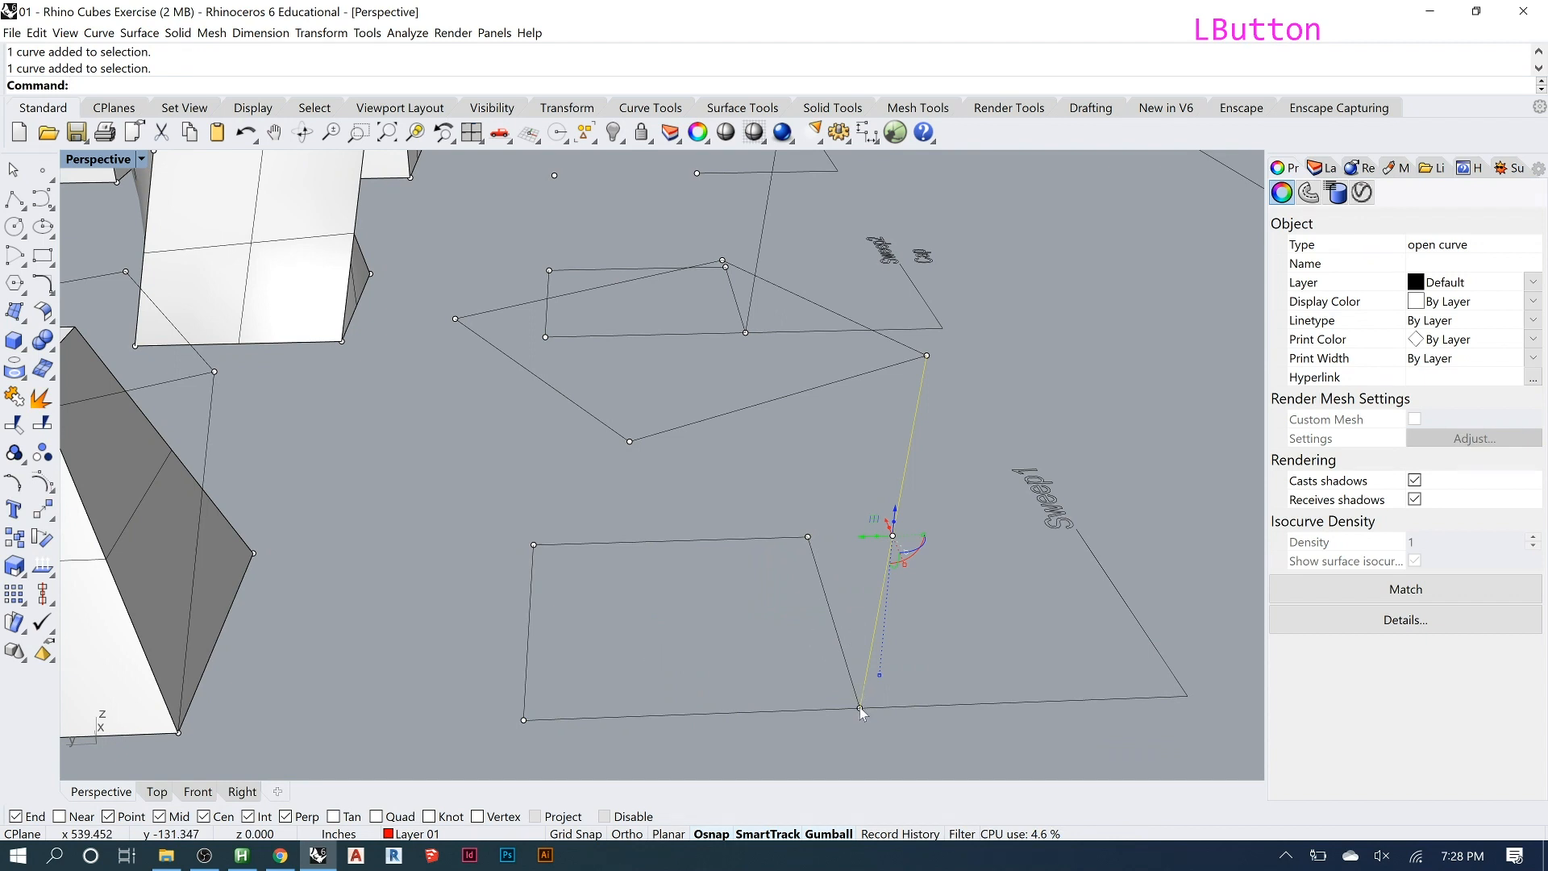
right_click_drag(807, 541, 675, 539)
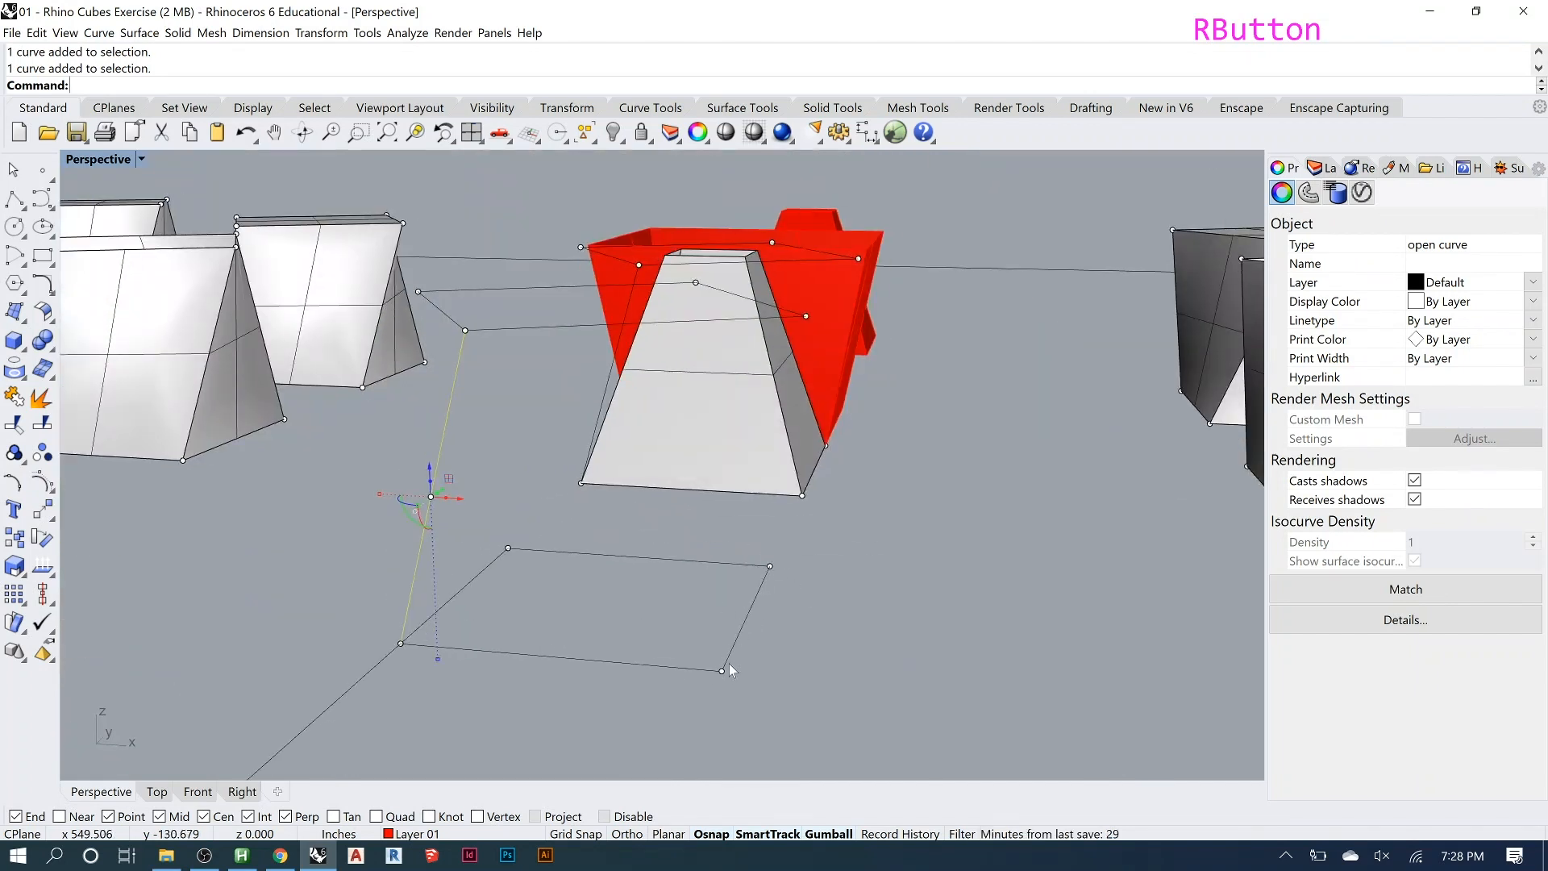
right_click_drag(773, 564, 697, 448)
Shift the flared red swept shape slightly farther back along the Y axis, away from the grey tapered shape.
left_click(335, 389)
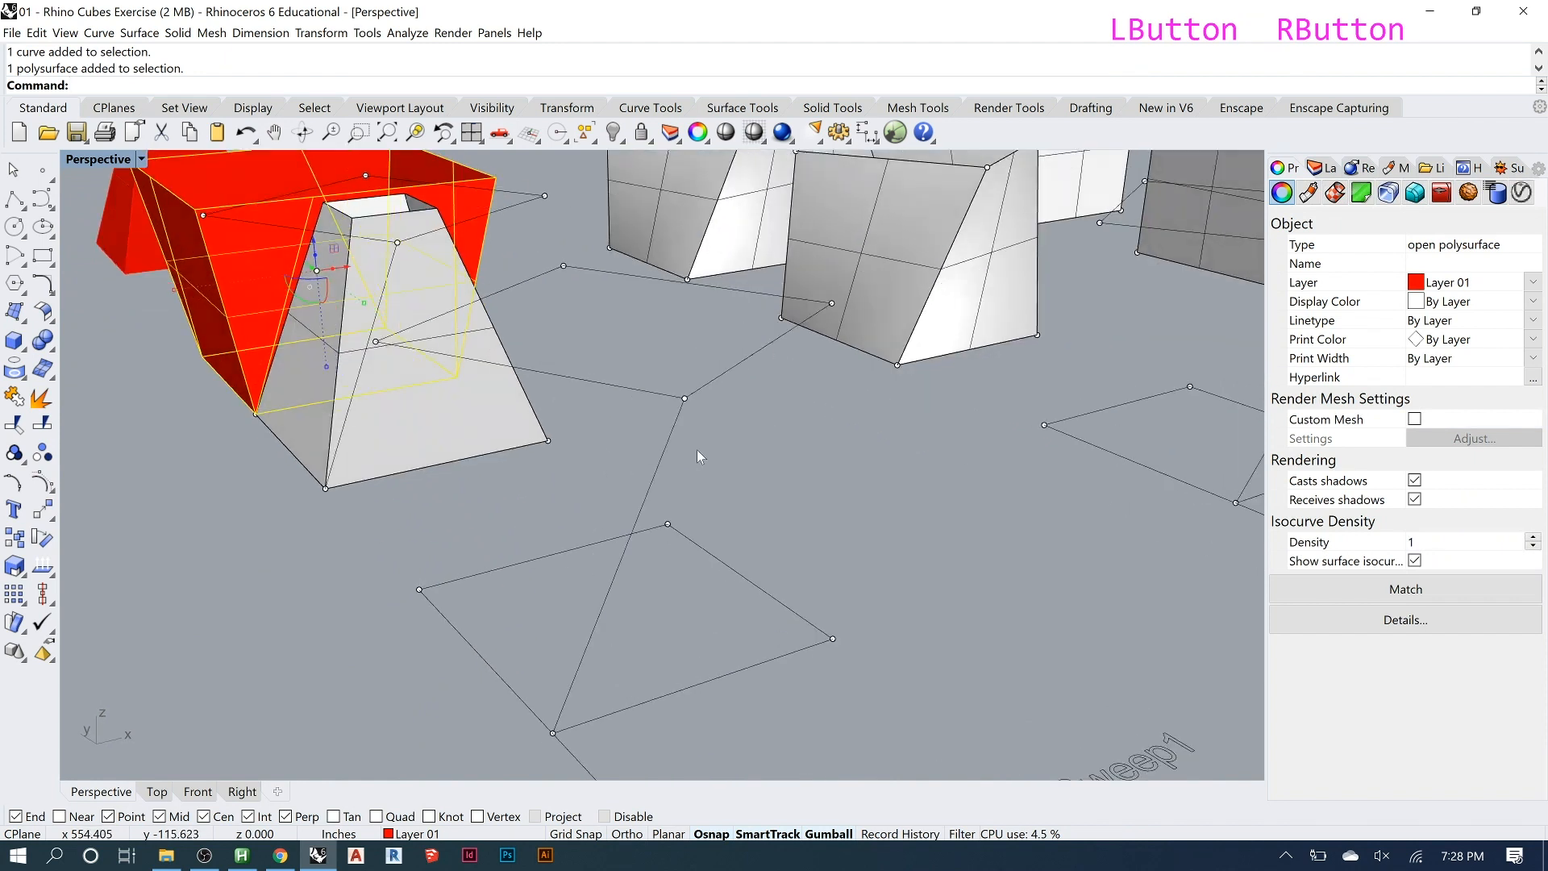
scroll(878, 423, "down", 2)
scroll(877, 423, "down", 1)
right_click_drag(739, 525, 567, 345)
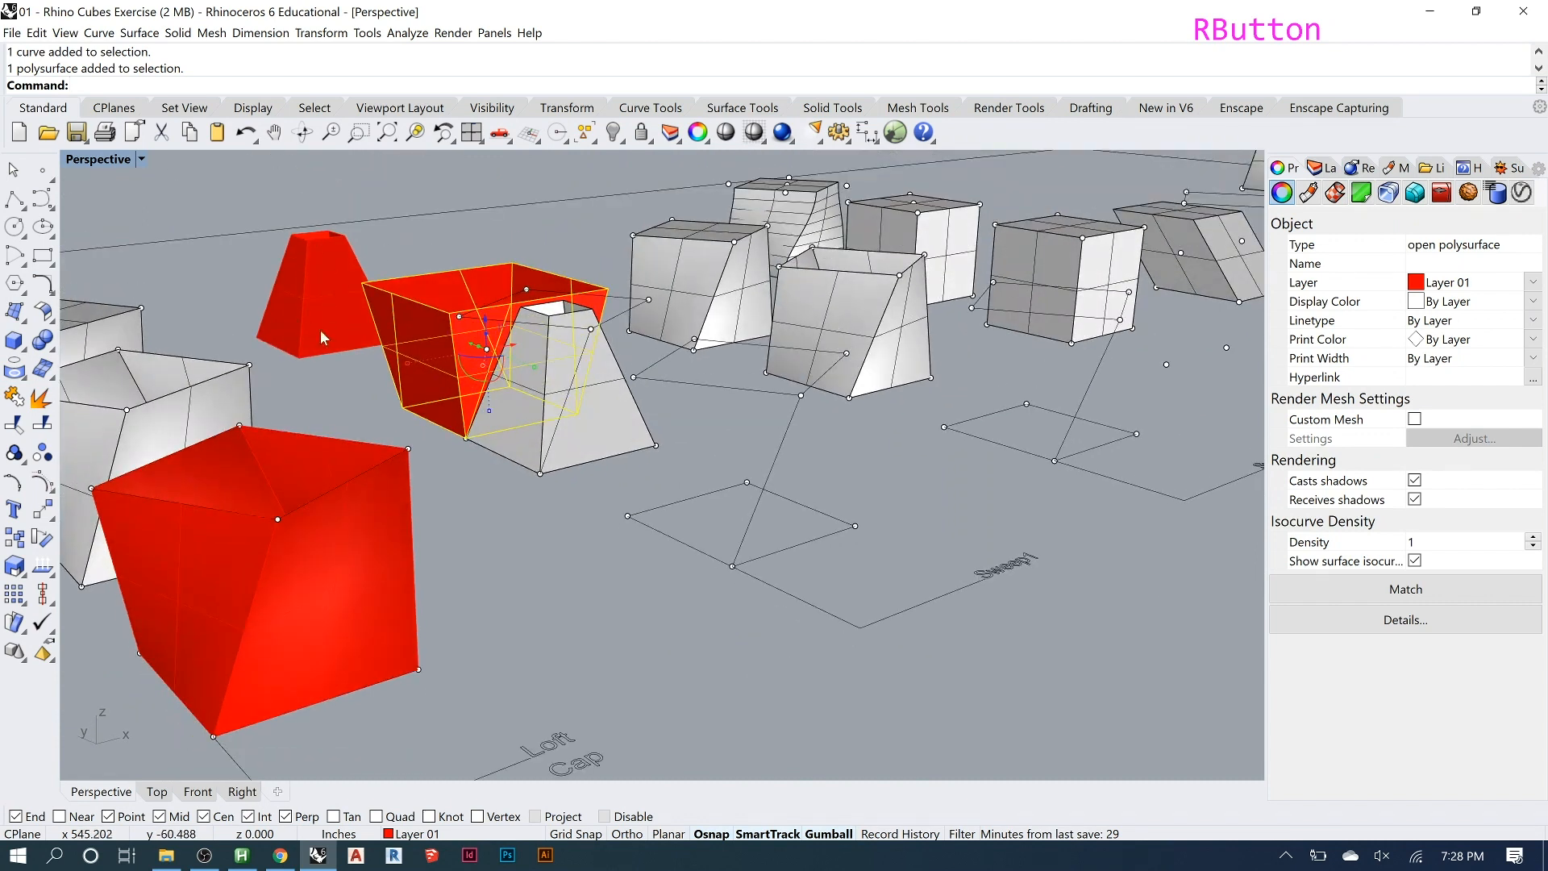
left_click(433, 386)
left_click(337, 294)
left_click(434, 376)
left_click_drag(474, 346, 433, 337)
left_click(497, 520)
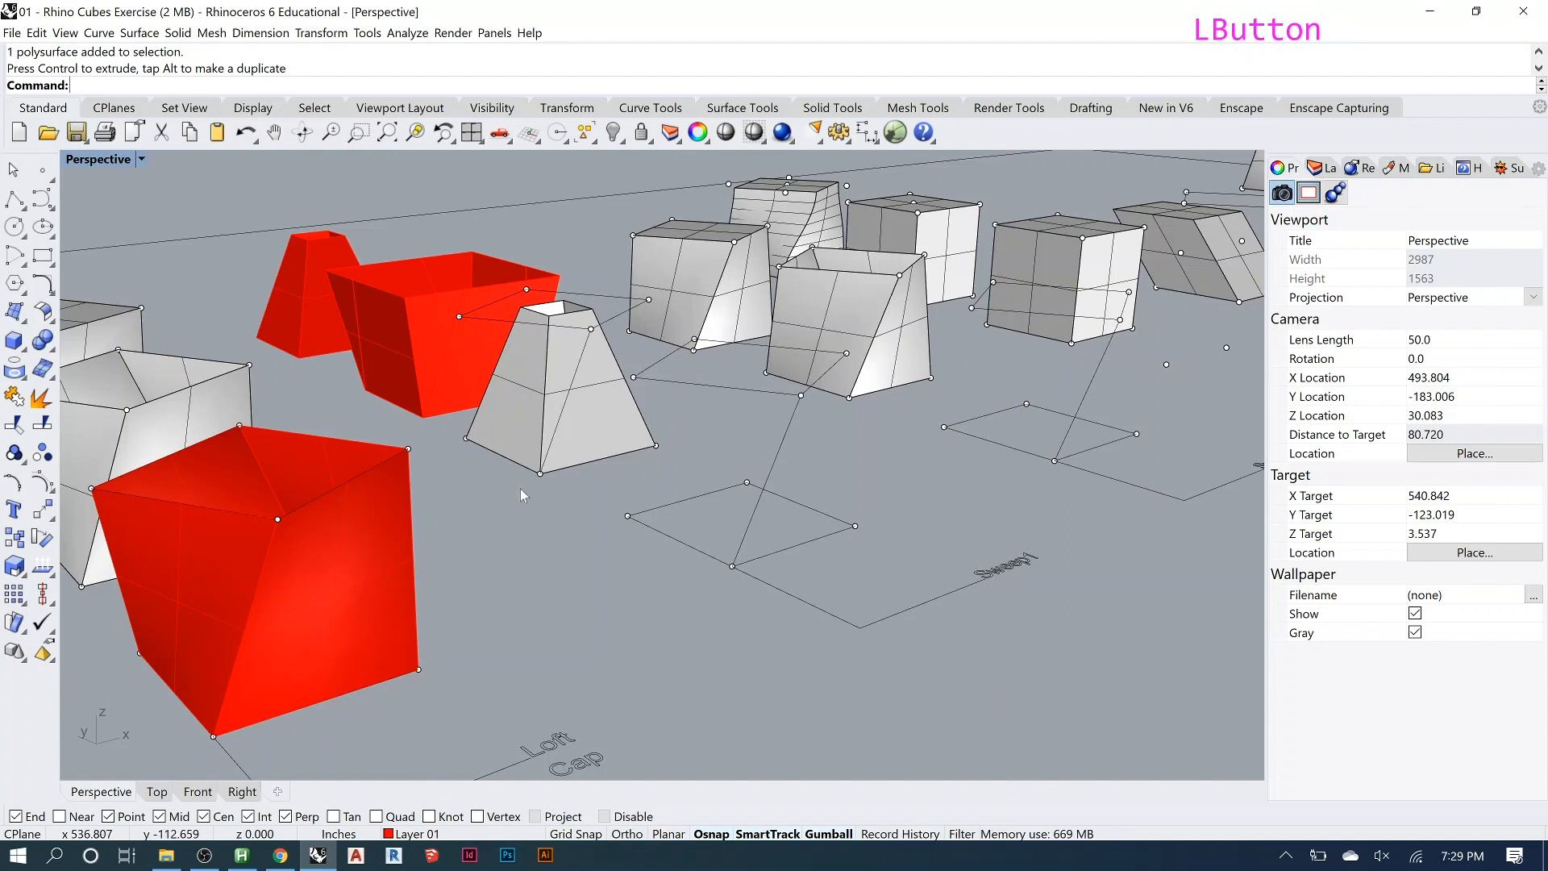
Set up a Sweep2 in the Sweep2 Cap set with the base and rotated upper squares as rails and the slanted line as cross section.
scroll(490, 490, "down", 2)
scroll(1137, 466, "up", 2)
scroll(937, 370, "up", 3)
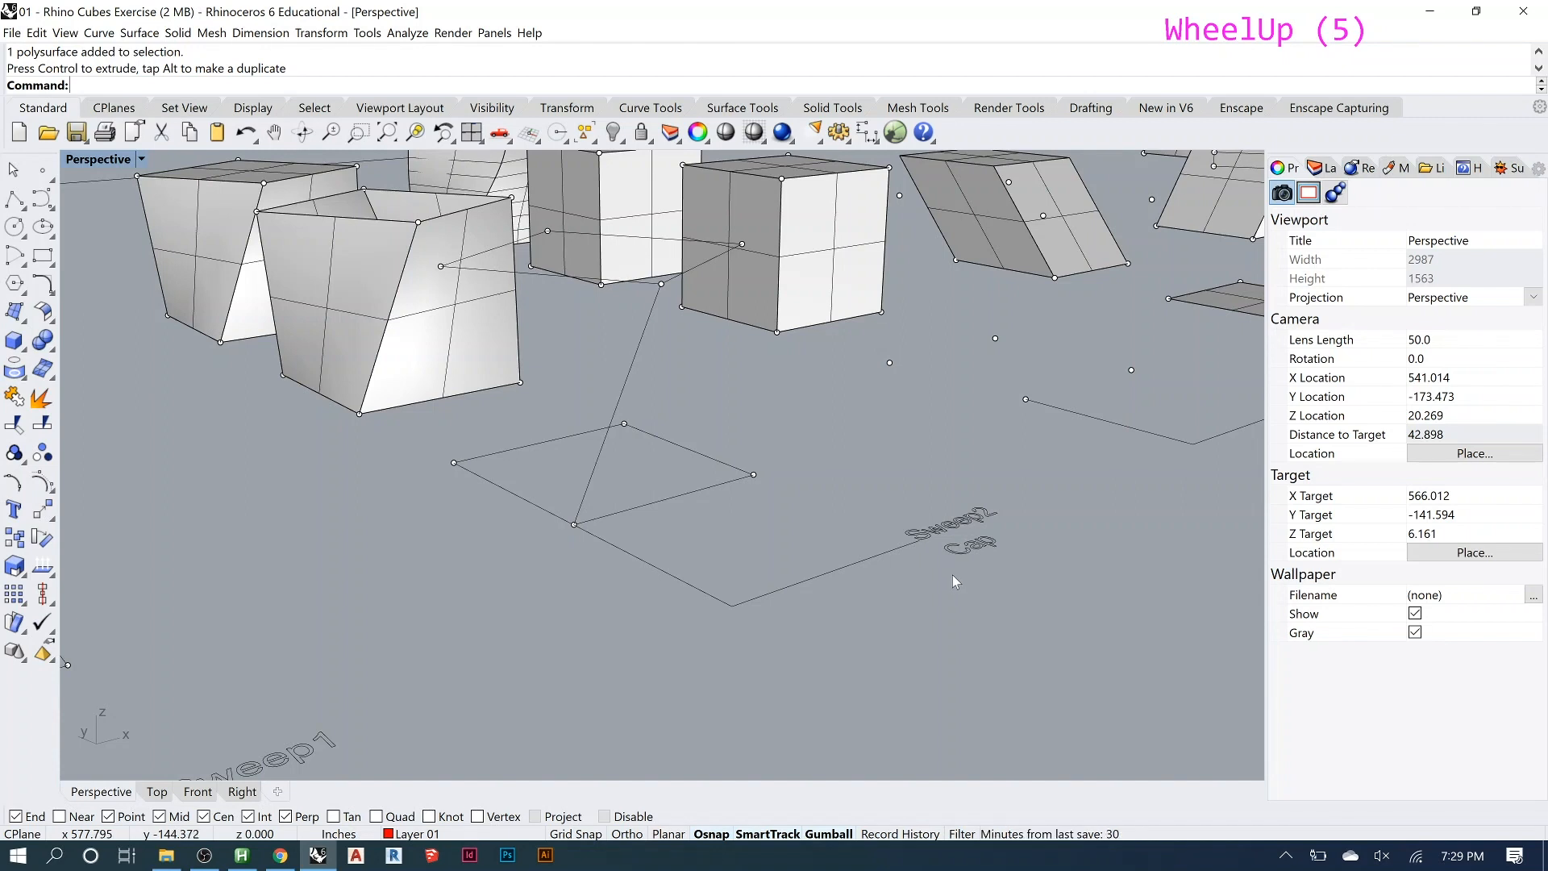
mouse_move(931, 547)
right_mouse_down()
mouse_move(927, 510)
mouse_move(916, 532)
right_mouse_up()
type("swee")
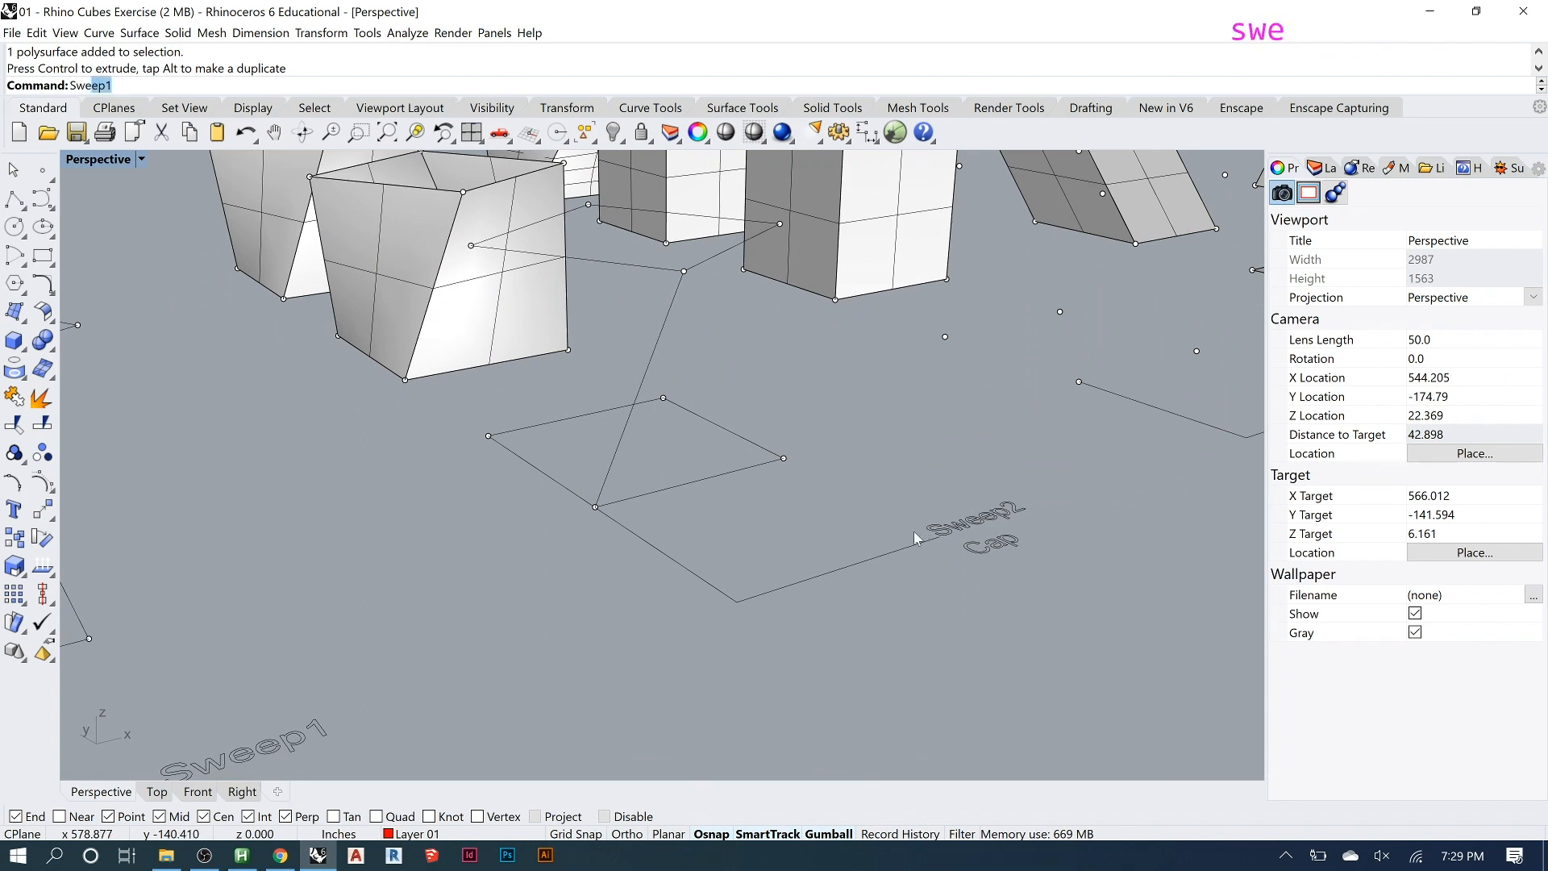
type("p")
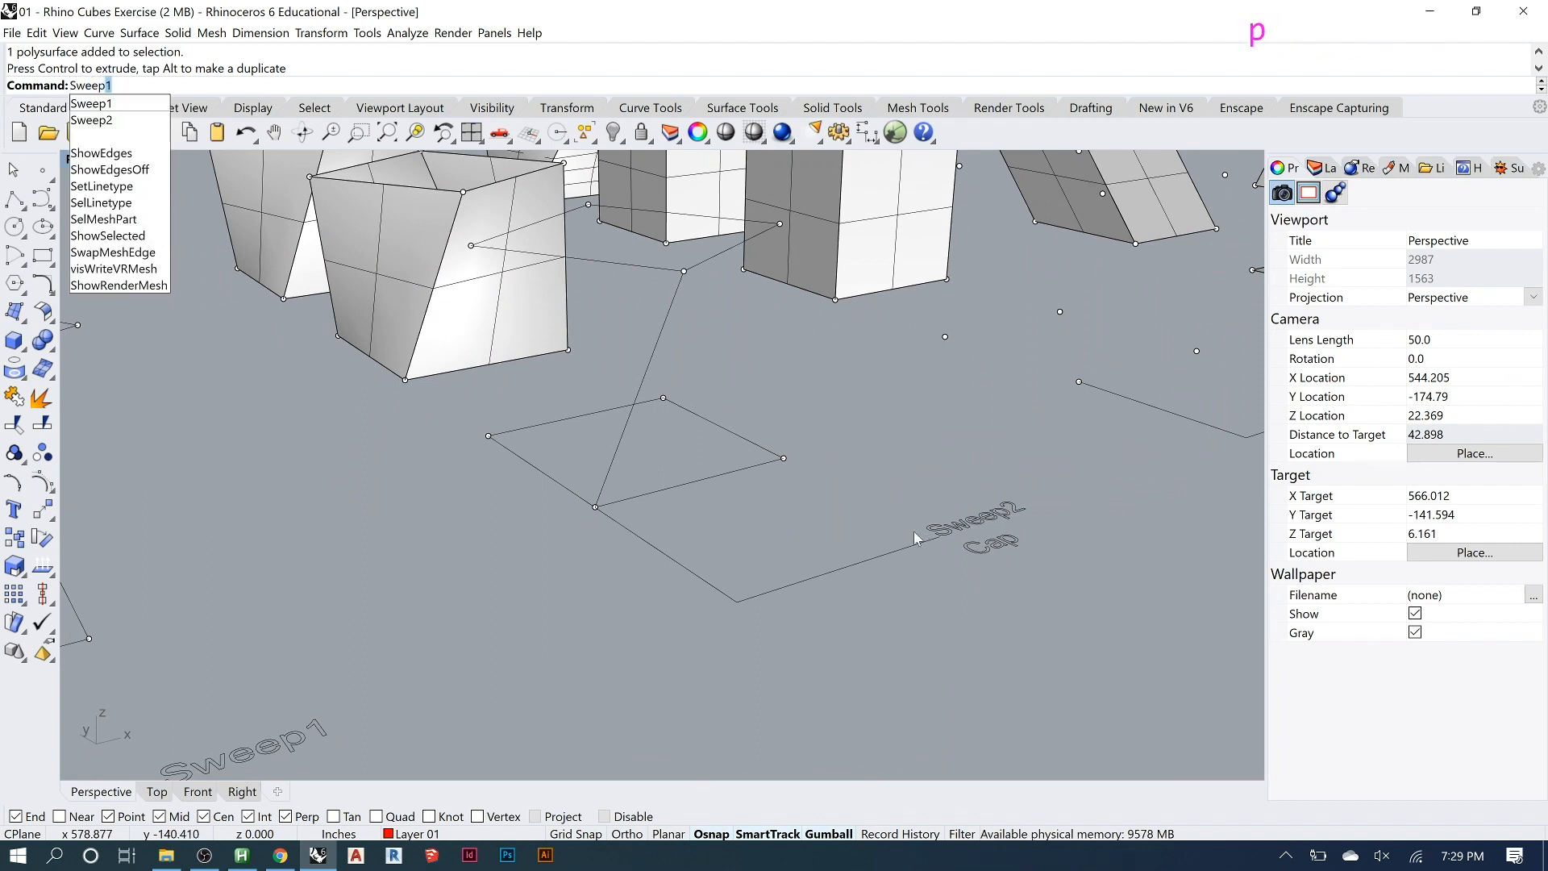
type("2")
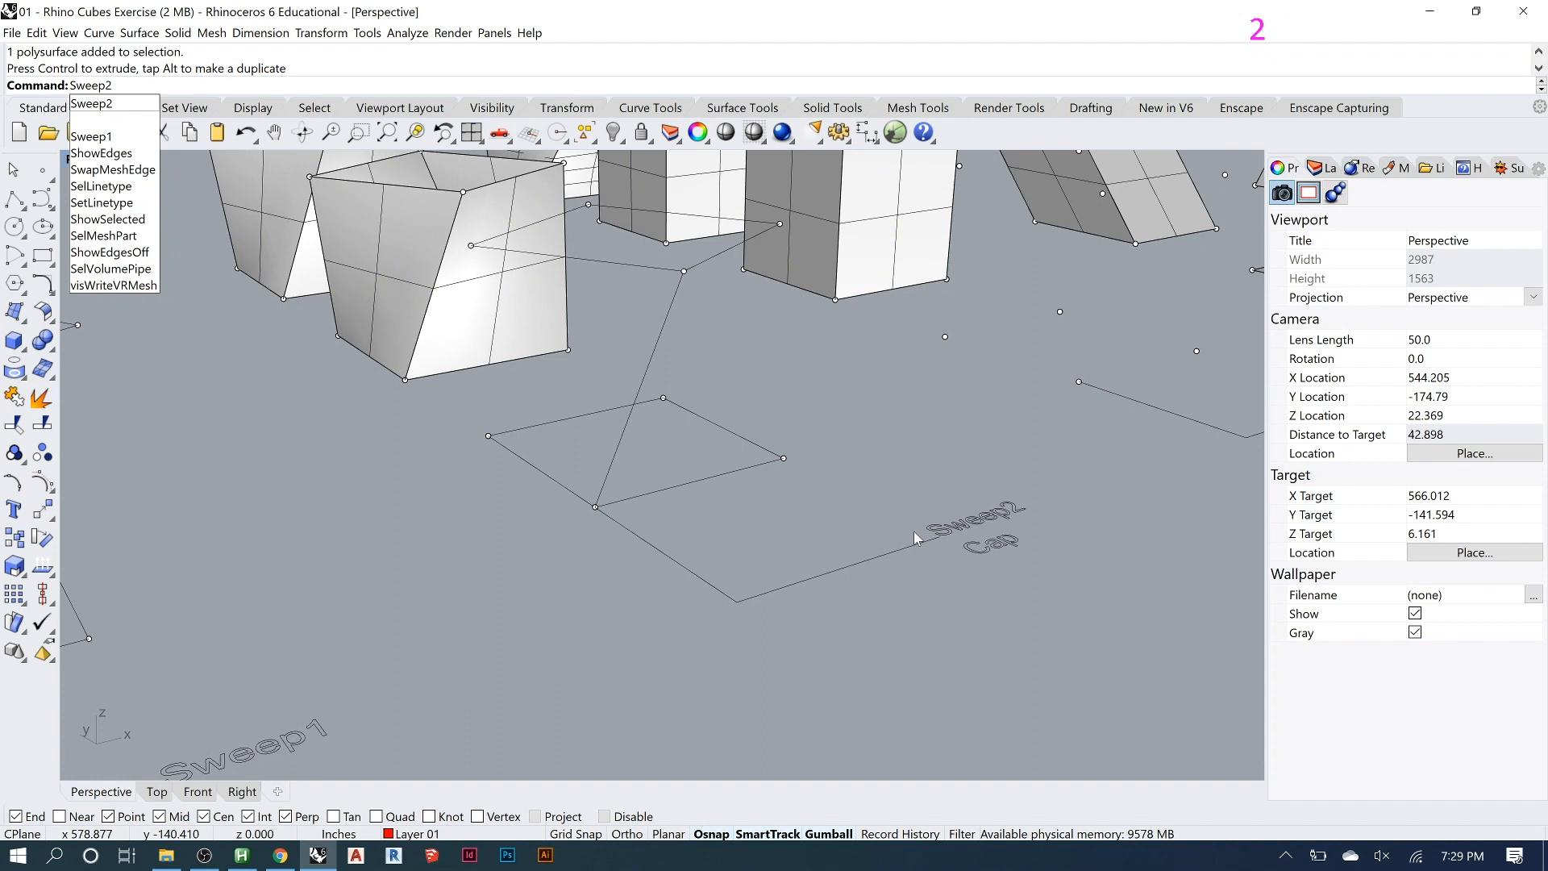
key("Return")
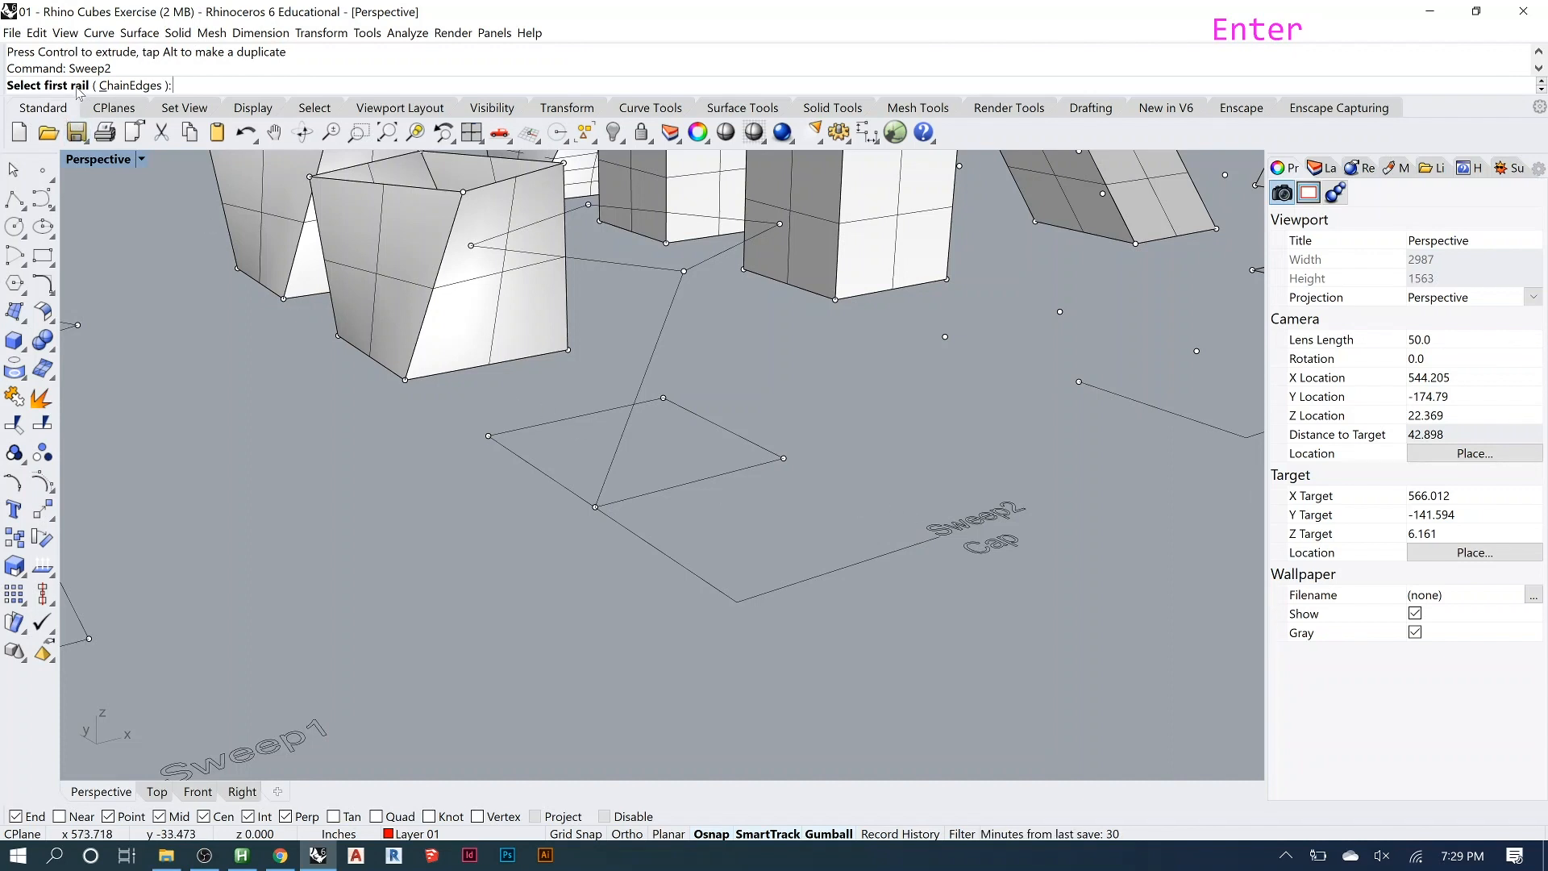
left_click(570, 491)
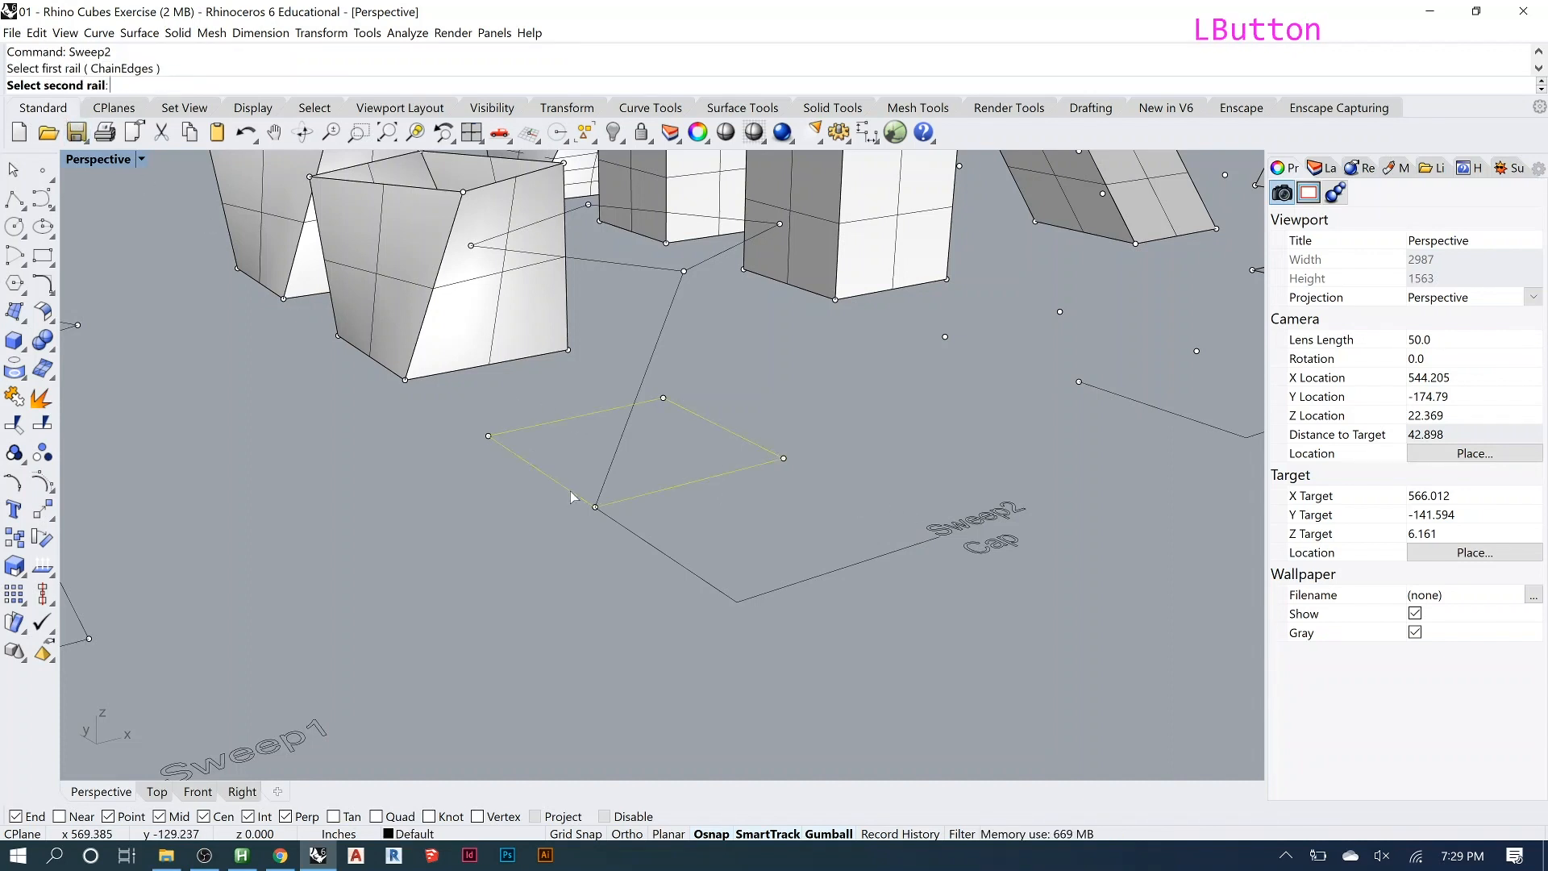
left_click(669, 271)
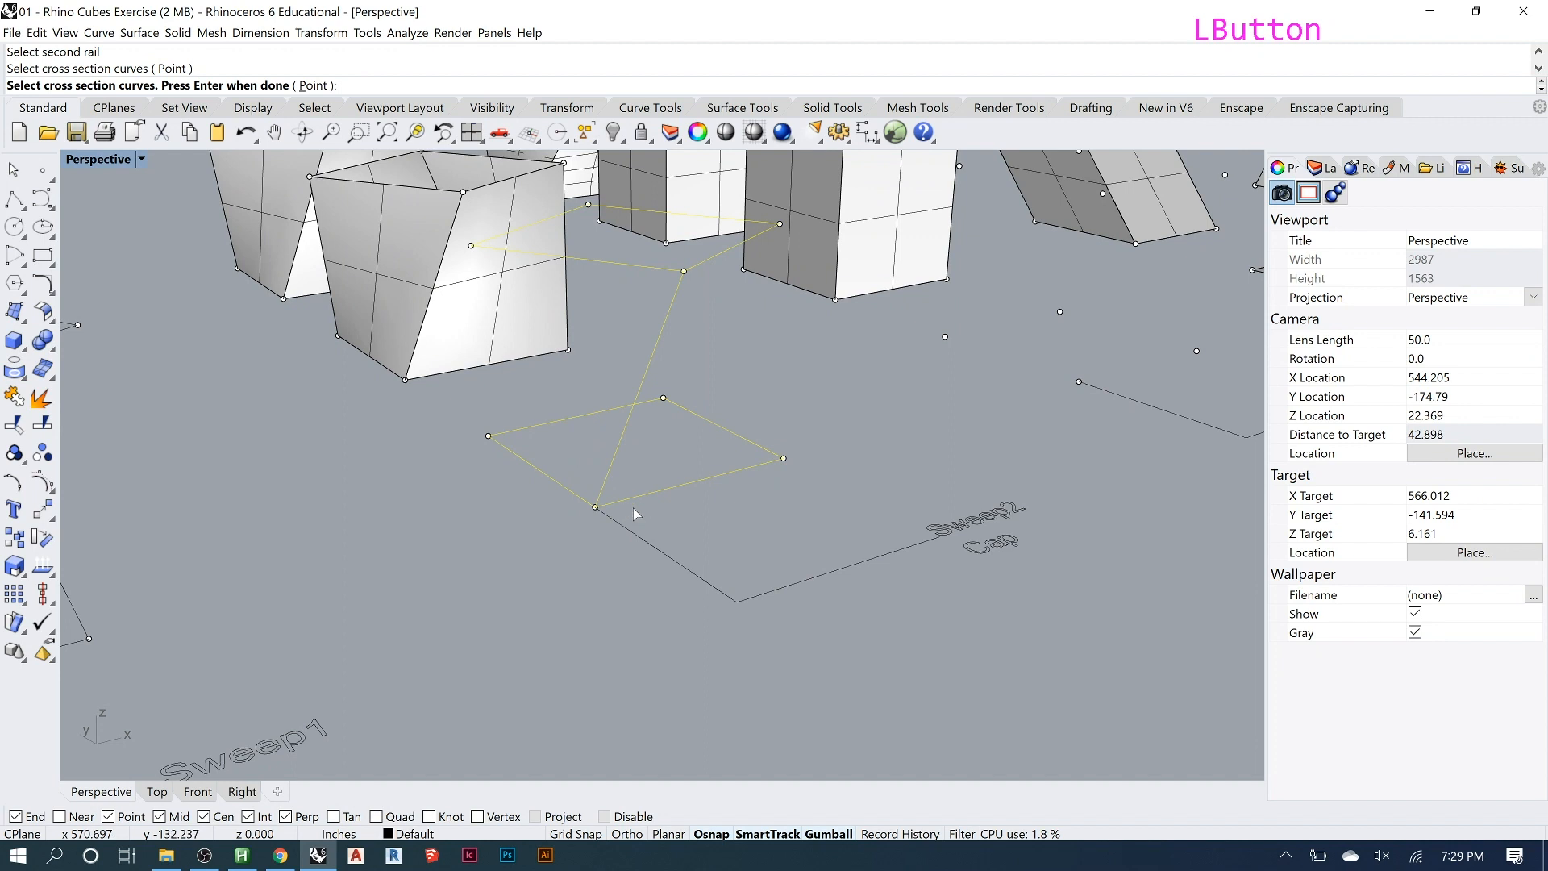
key("Return")
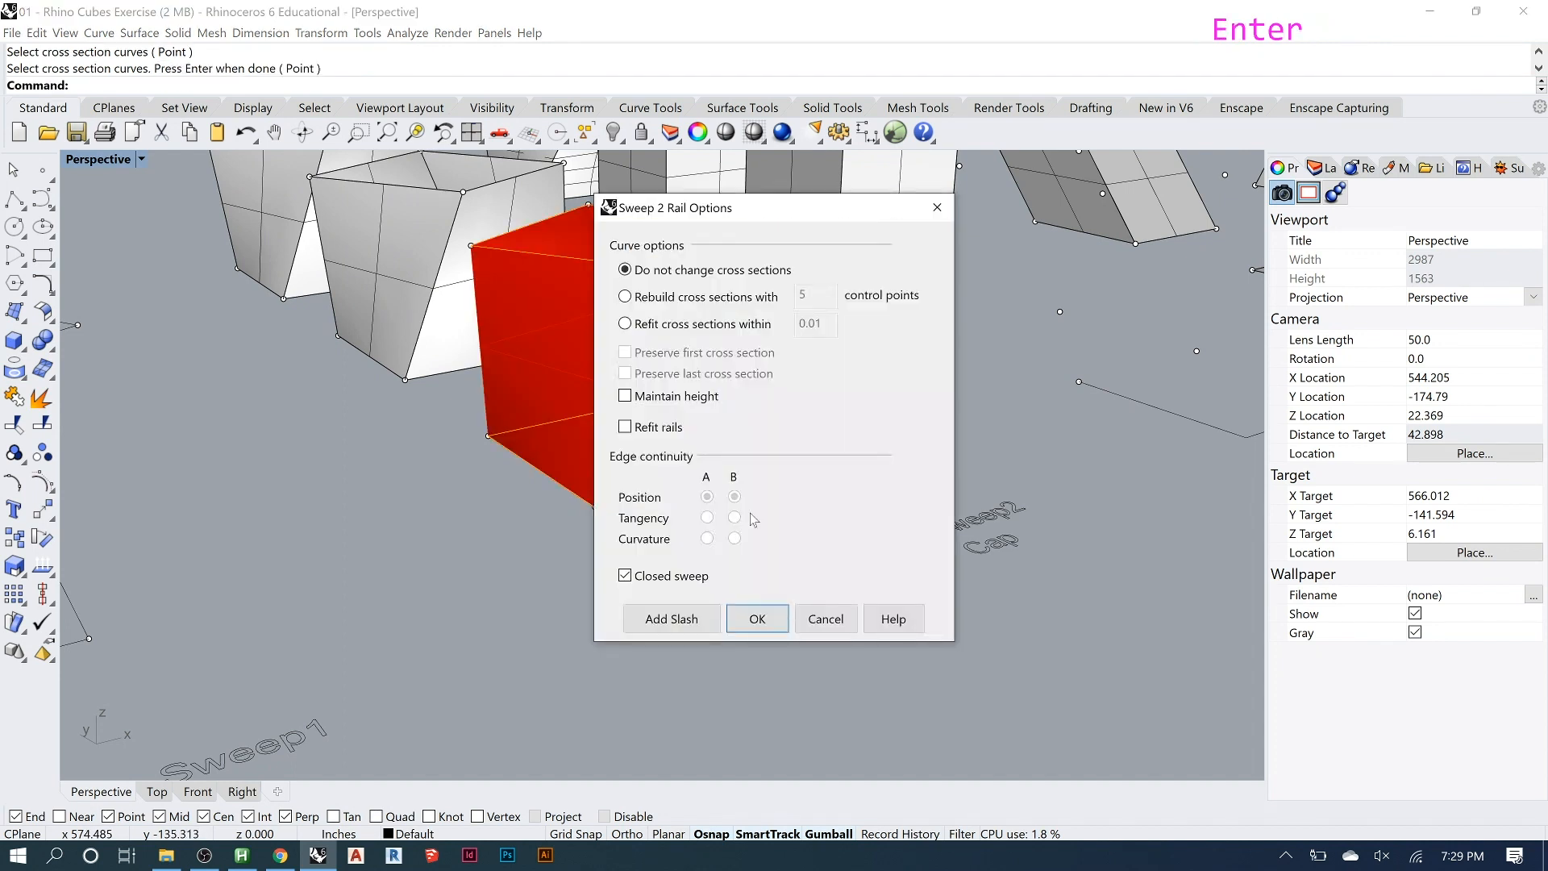
Check the two-rail sweep preview from several sides and create it as a closed sweep with unchanged cross sections.
left_click_drag(732, 220, 1009, 205)
mouse_move(708, 335)
right_mouse_down()
mouse_move(709, 322)
mouse_move(732, 326)
right_mouse_up()
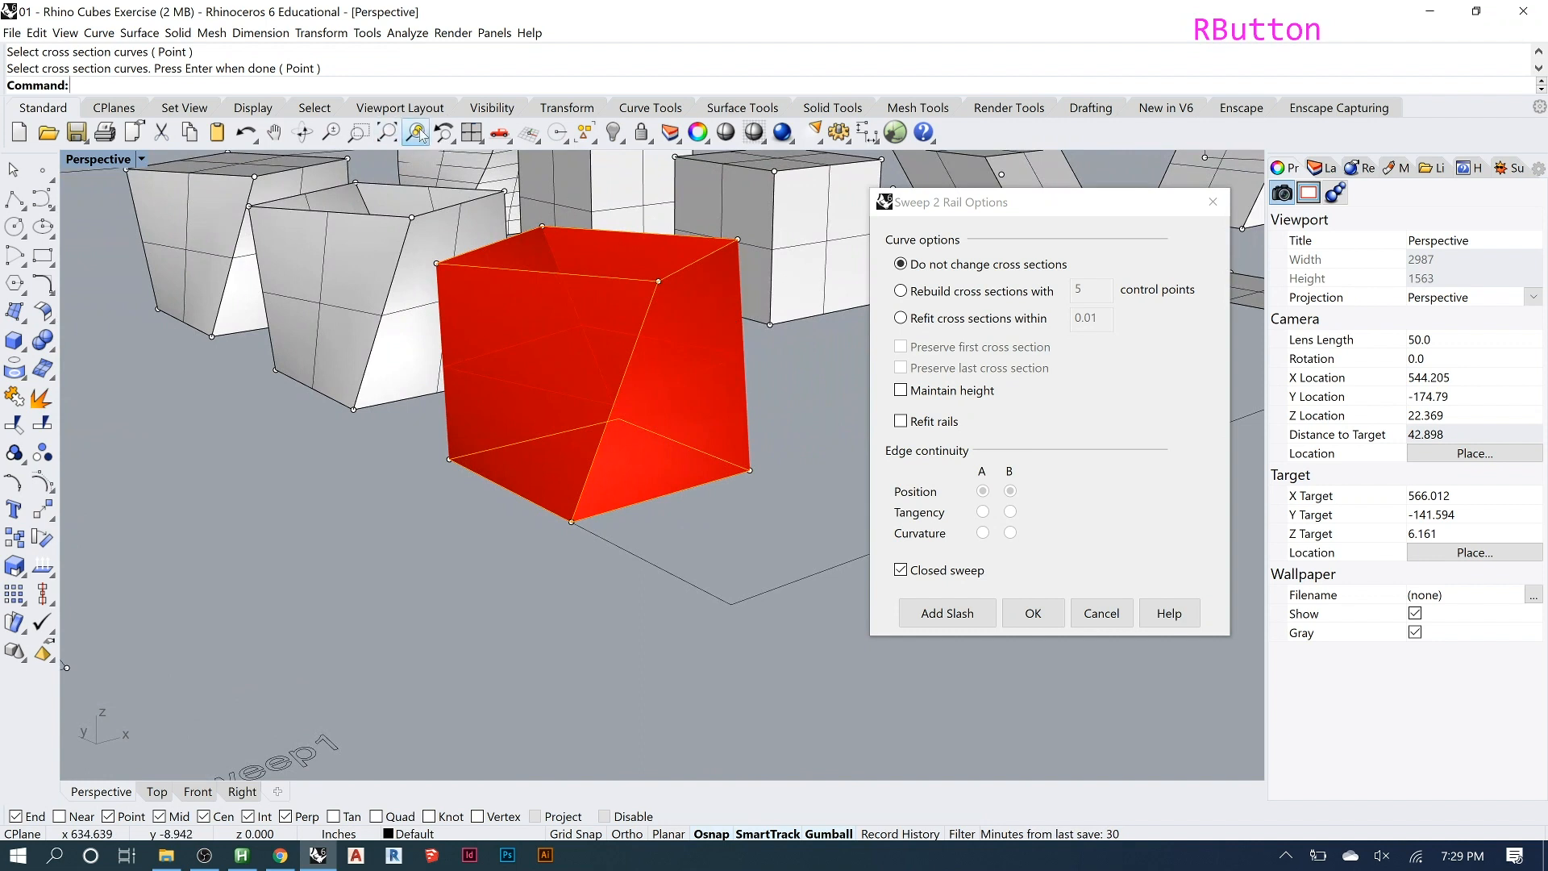
left_click(415, 132)
right_click_drag(585, 337, 549, 336)
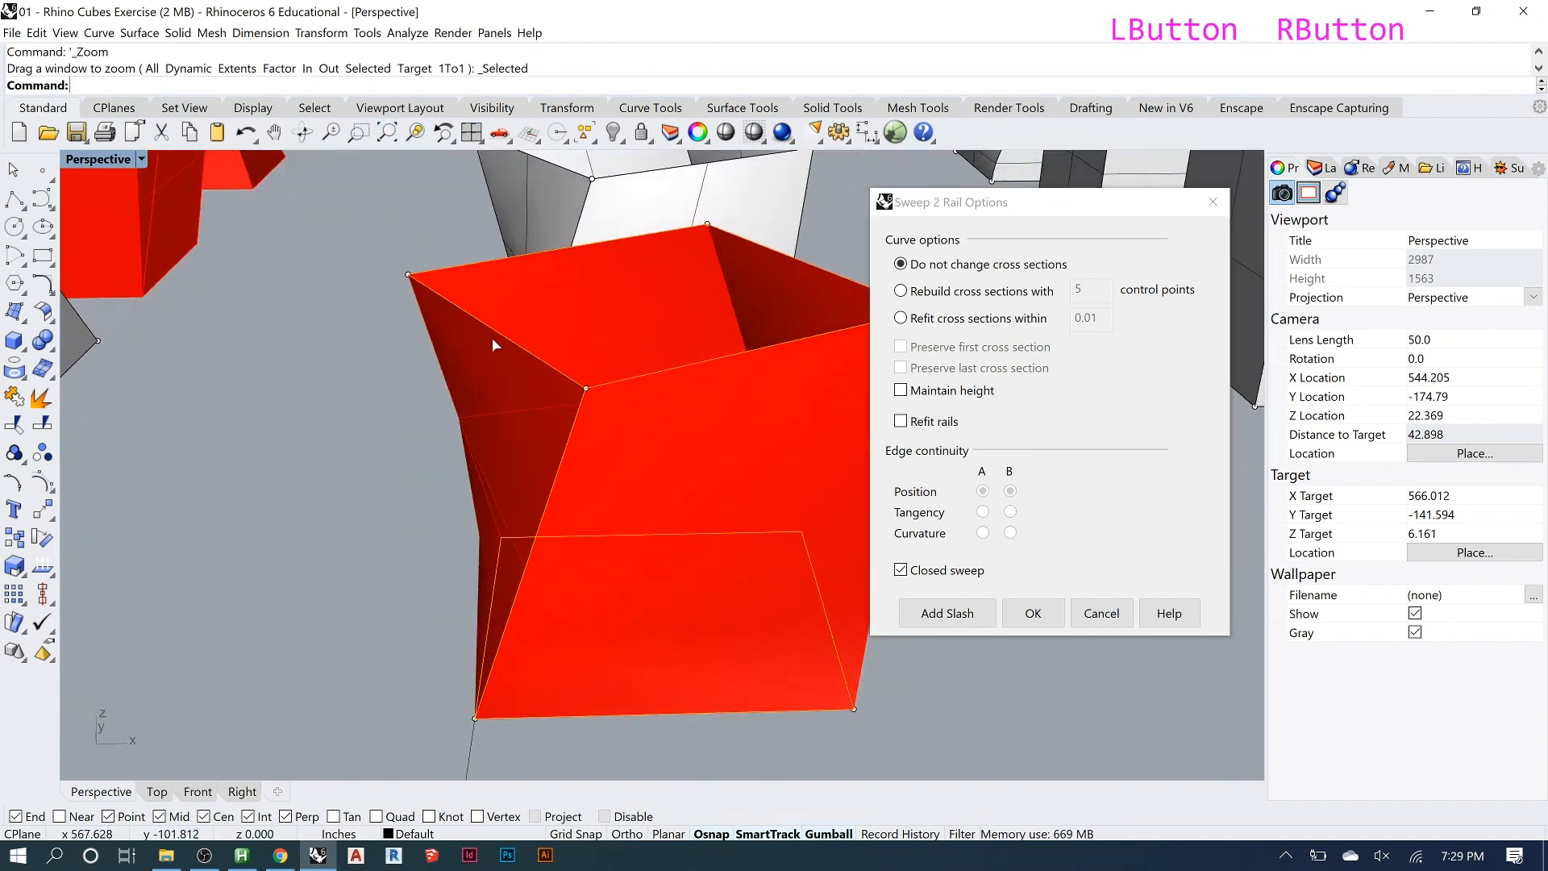
scroll(492, 337, "down", 3)
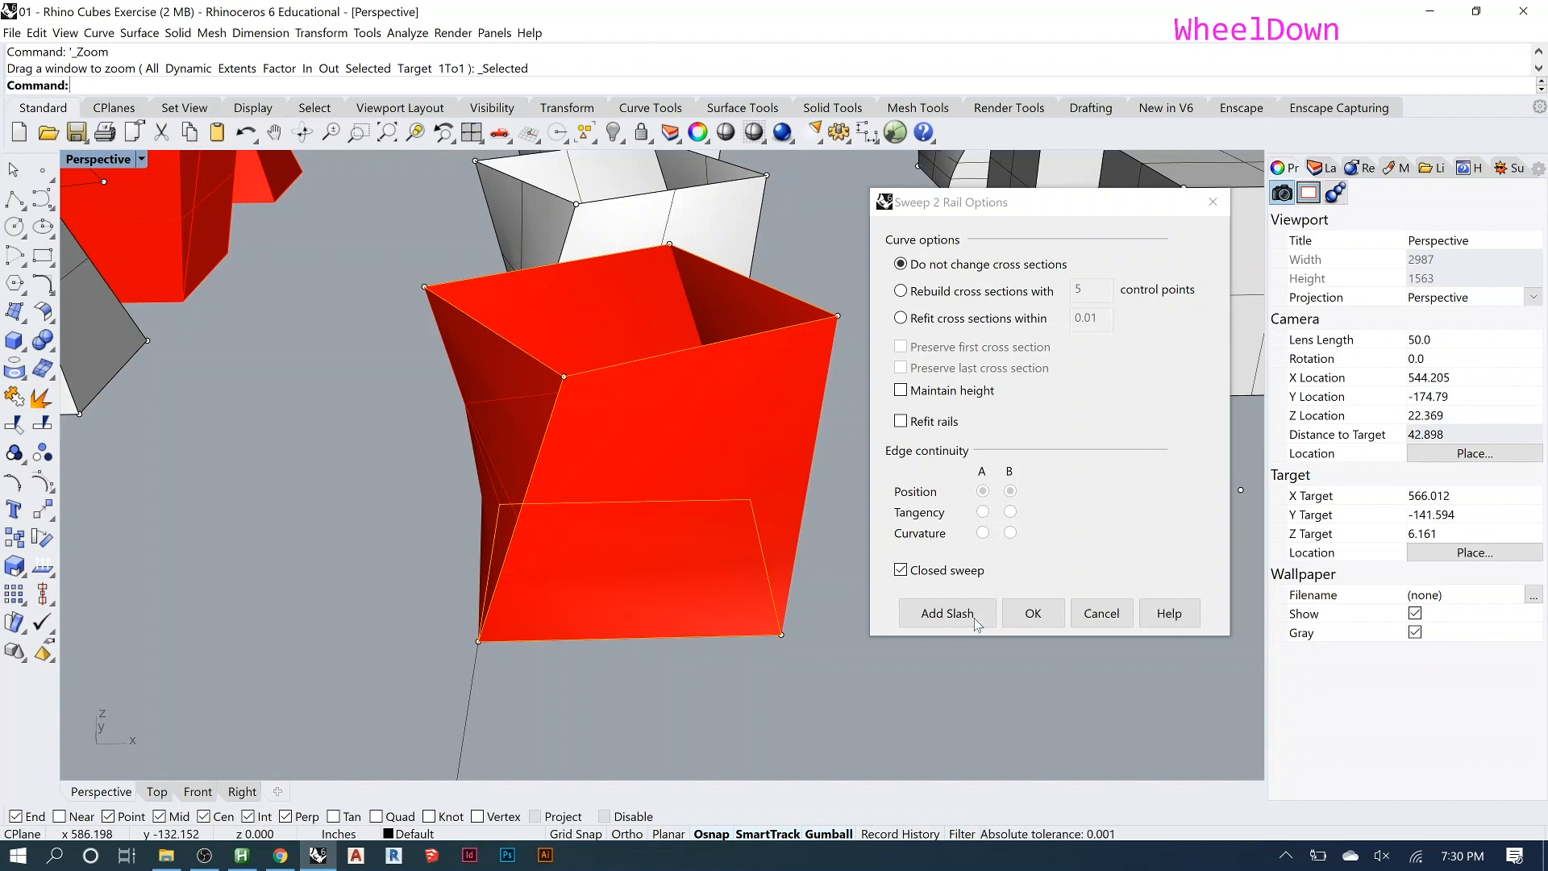
left_click(1032, 615)
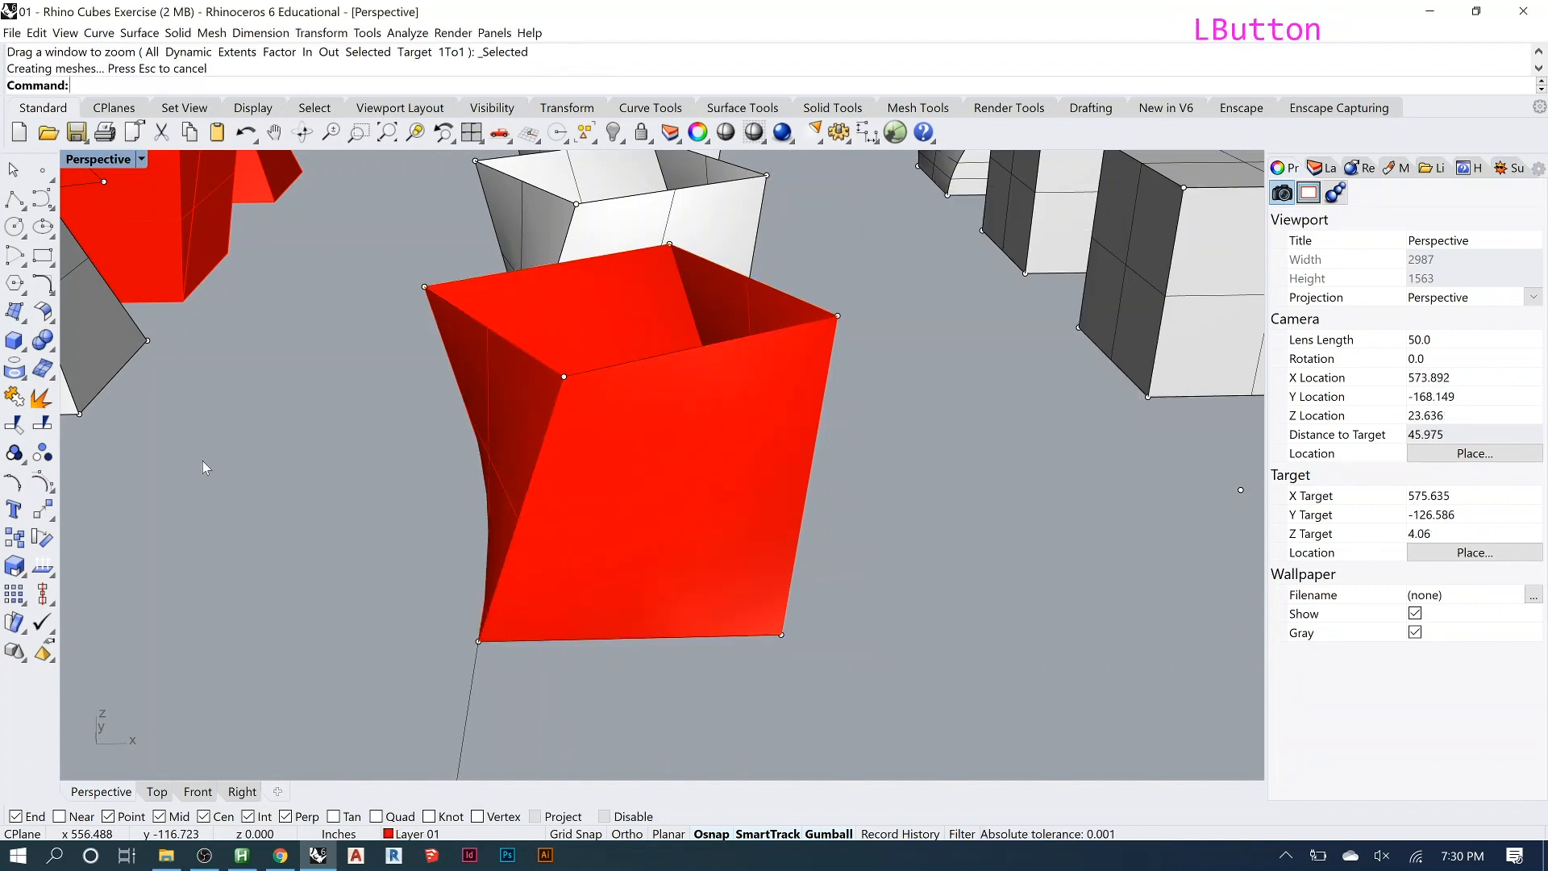
Examine the finished example boxes and the corner points of the Box Area Centroid Twist set.
scroll(203, 461, "down", 4)
scroll(863, 530, "up", 2)
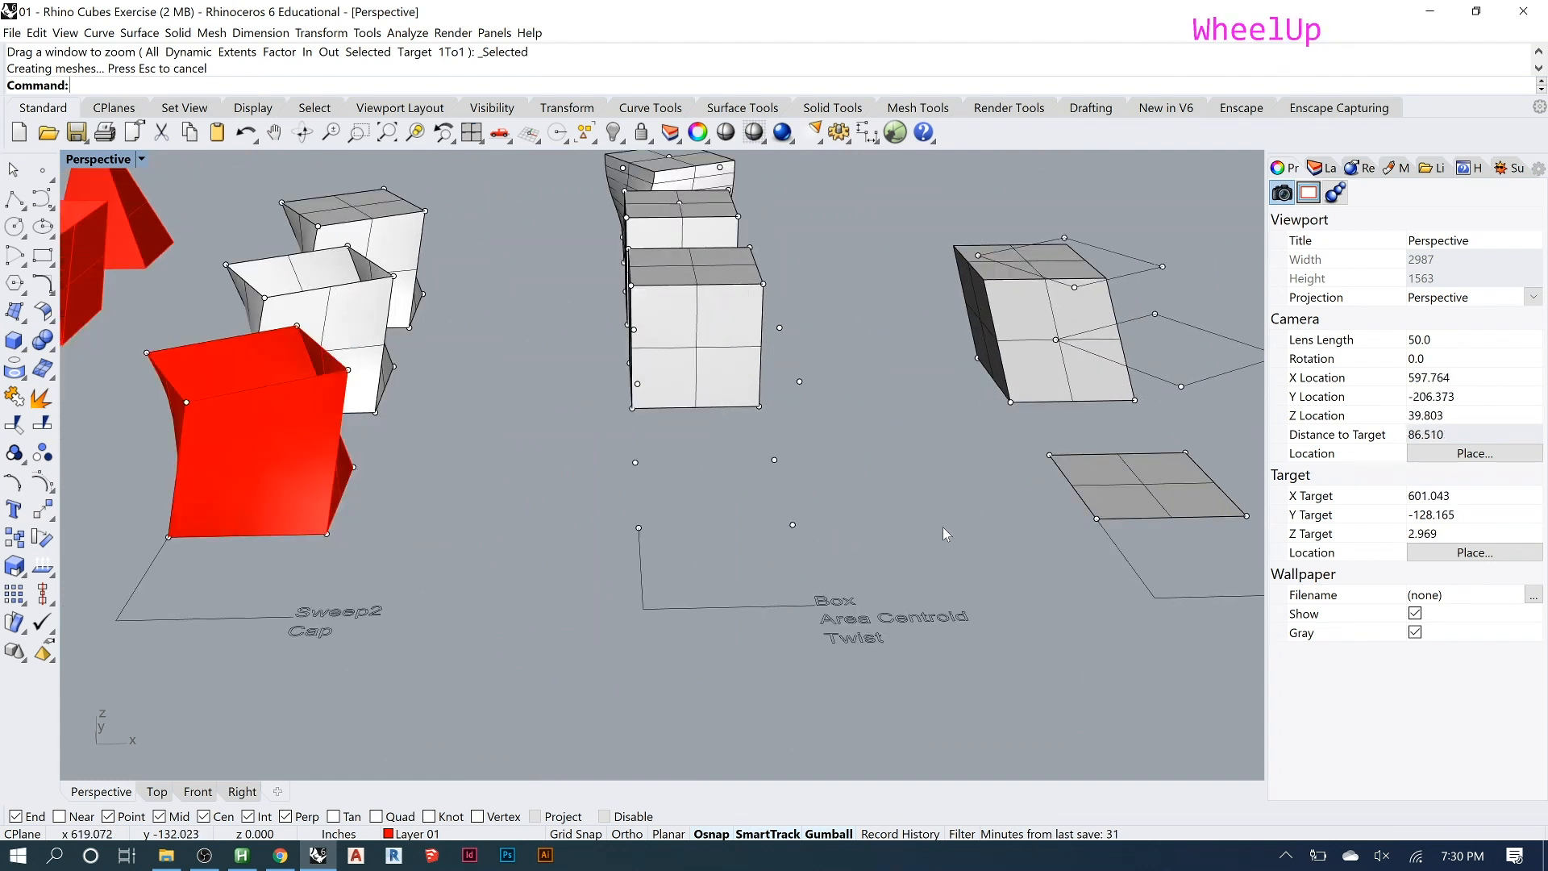
scroll(741, 521, "down", 2)
right_click_drag(738, 516, 766, 428)
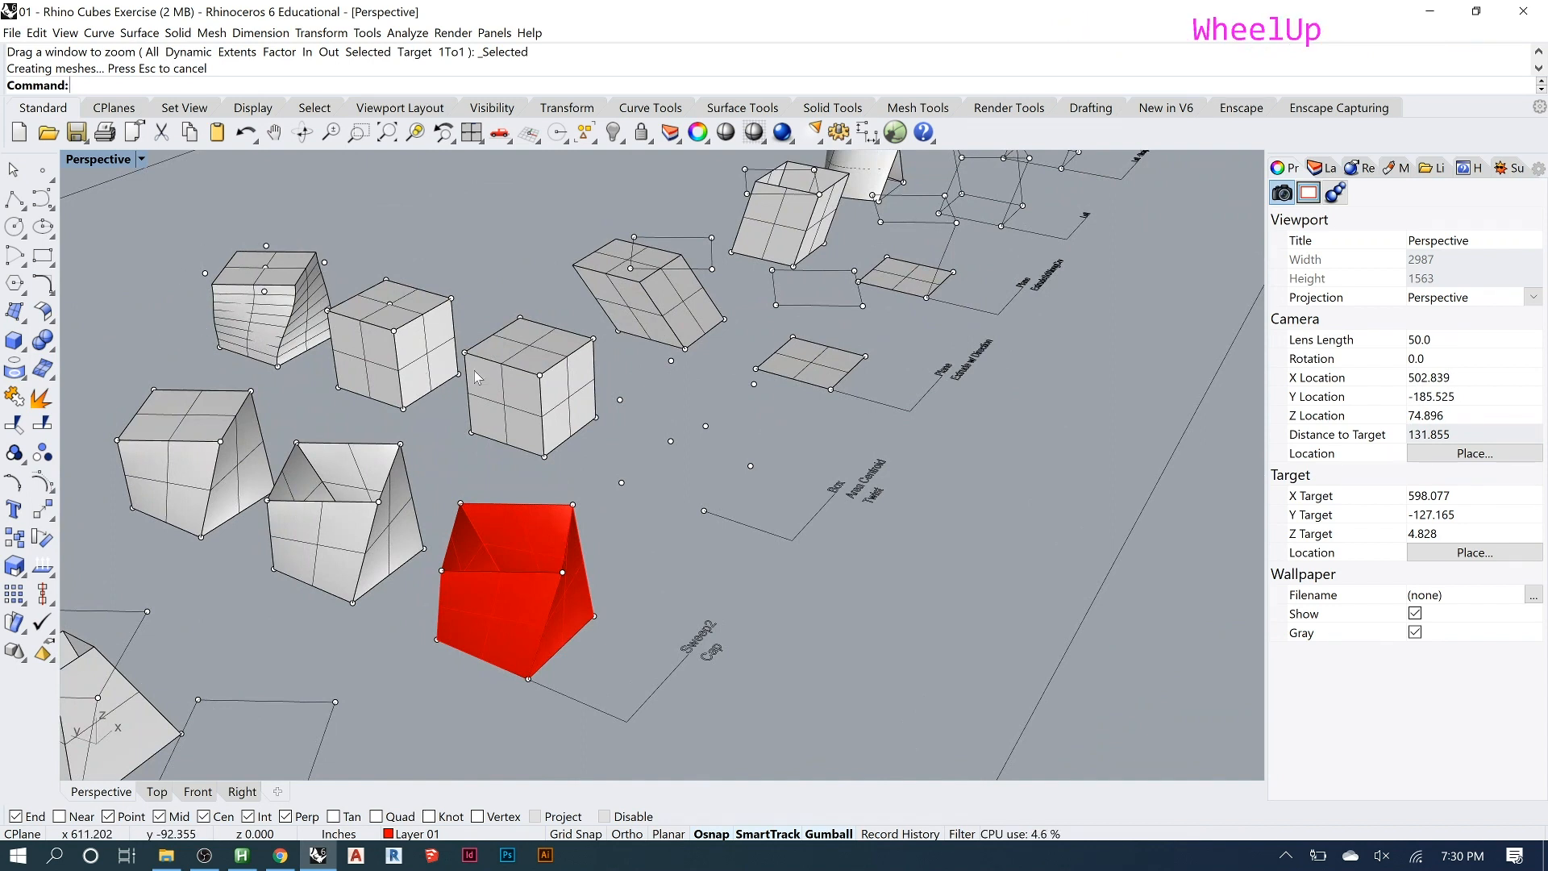
scroll(564, 428, "up", 2)
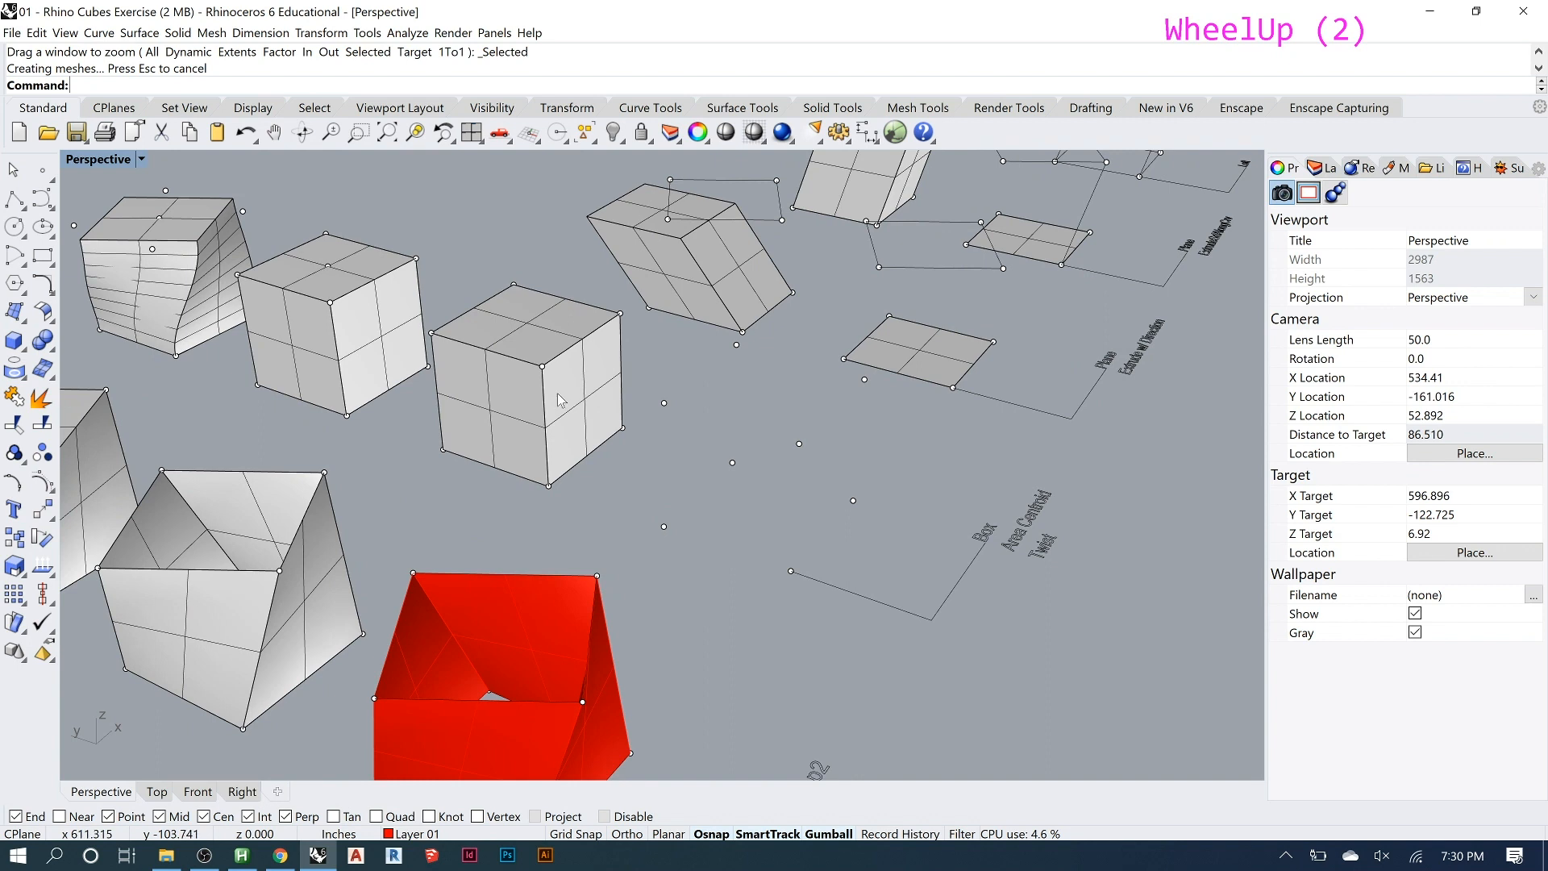
left_click(569, 403)
left_click(688, 397)
left_click(405, 371)
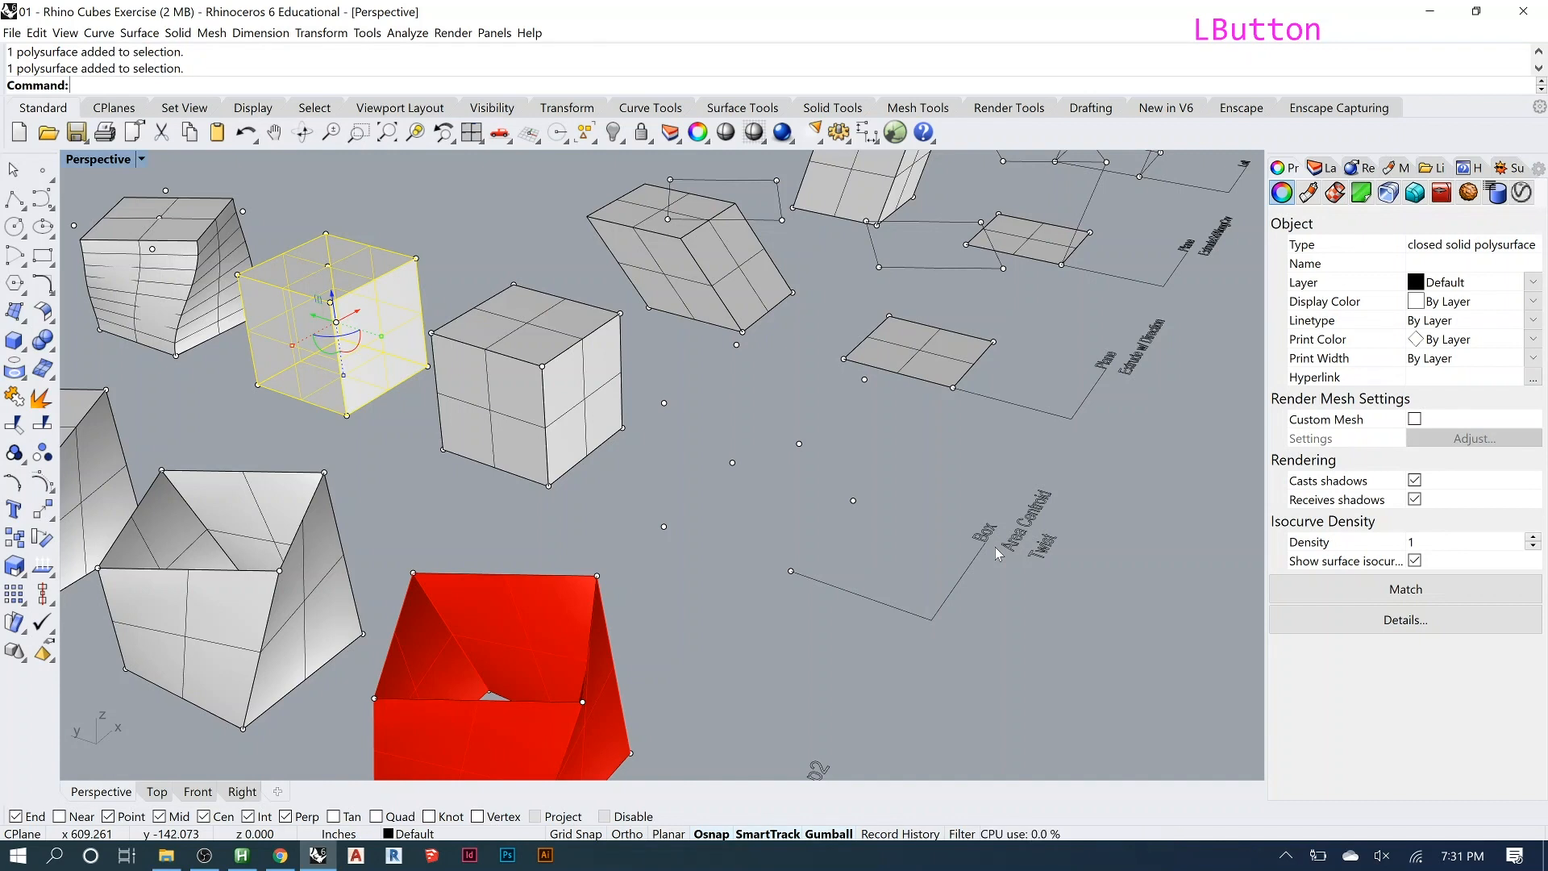
left_click(767, 508)
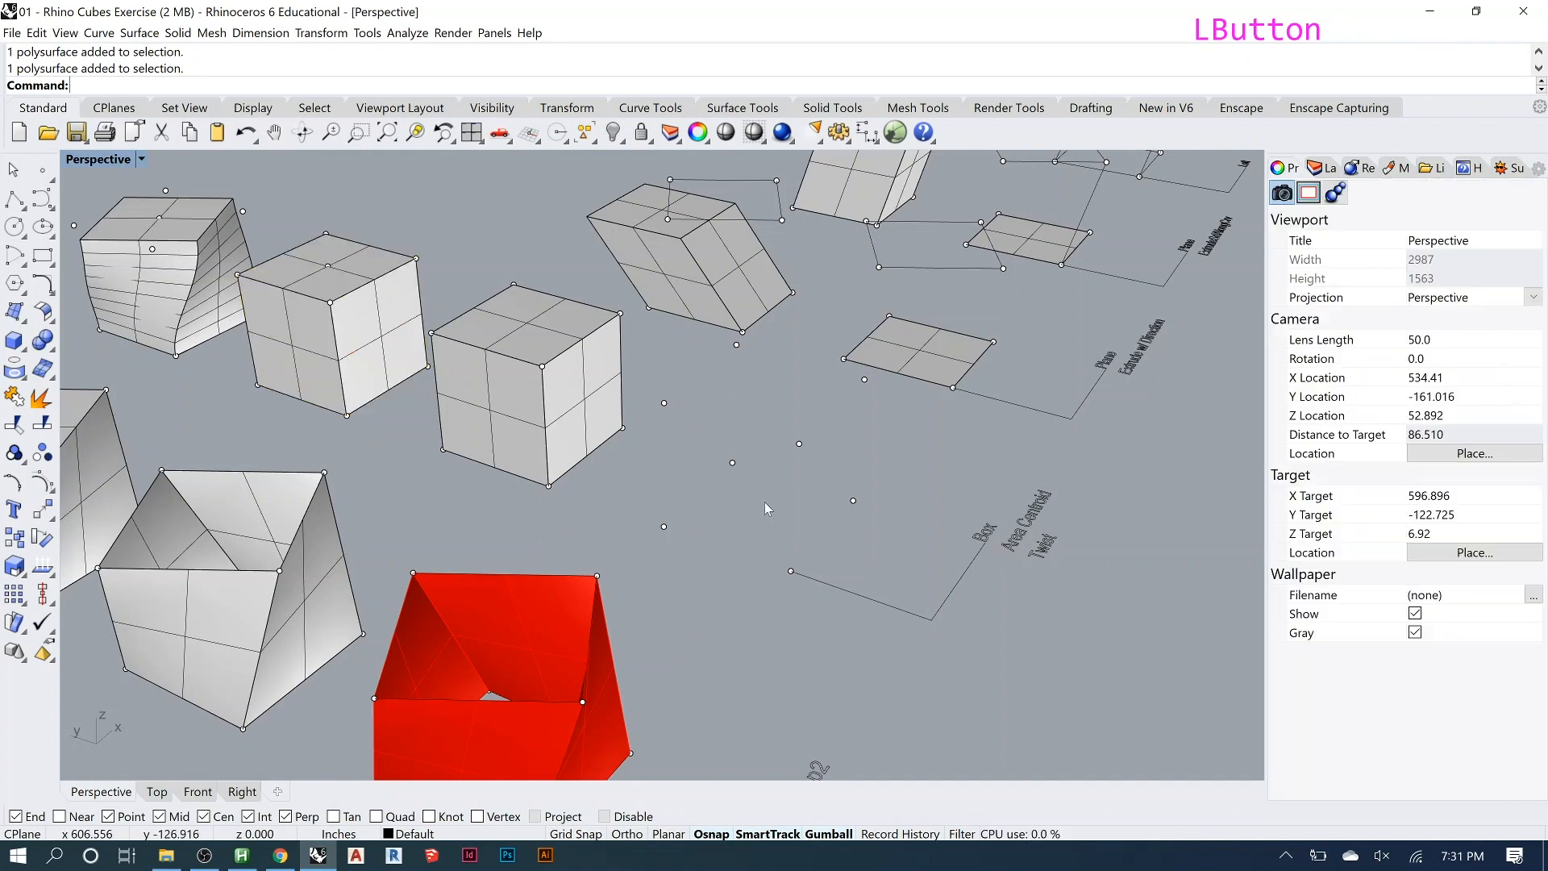
Create a box on the Box Area Centroid Twist points, using two opposite base corners and an upper point for the height.
left_click(14, 339)
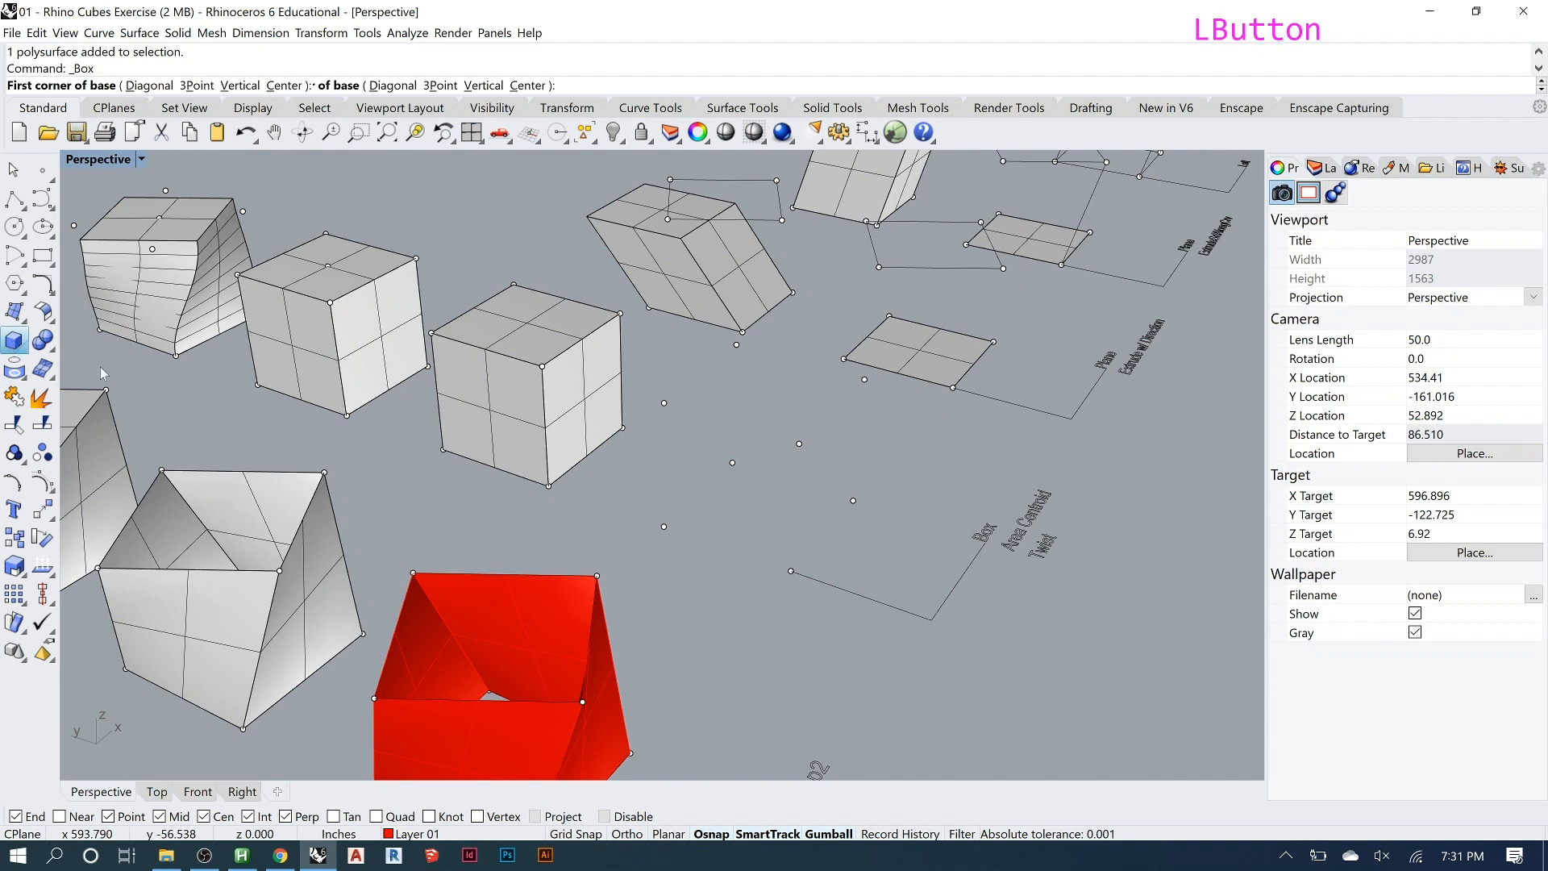
left_click(664, 527)
left_click(853, 501)
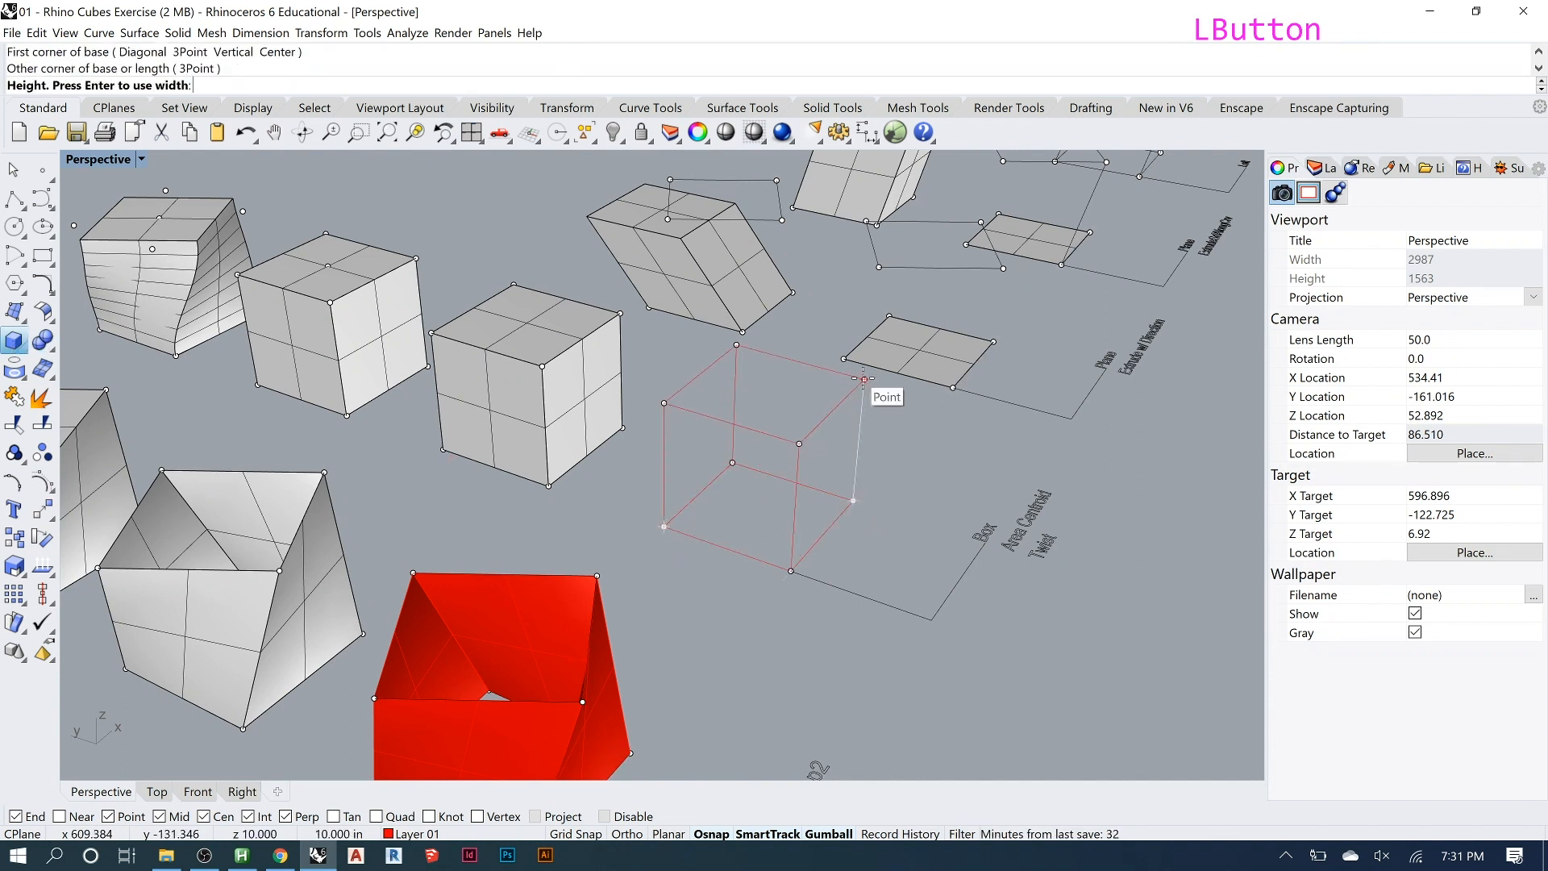
left_click(865, 379)
Place an area centroid point for the new red box with AreaCentroid.
type("areac")
key("Return")
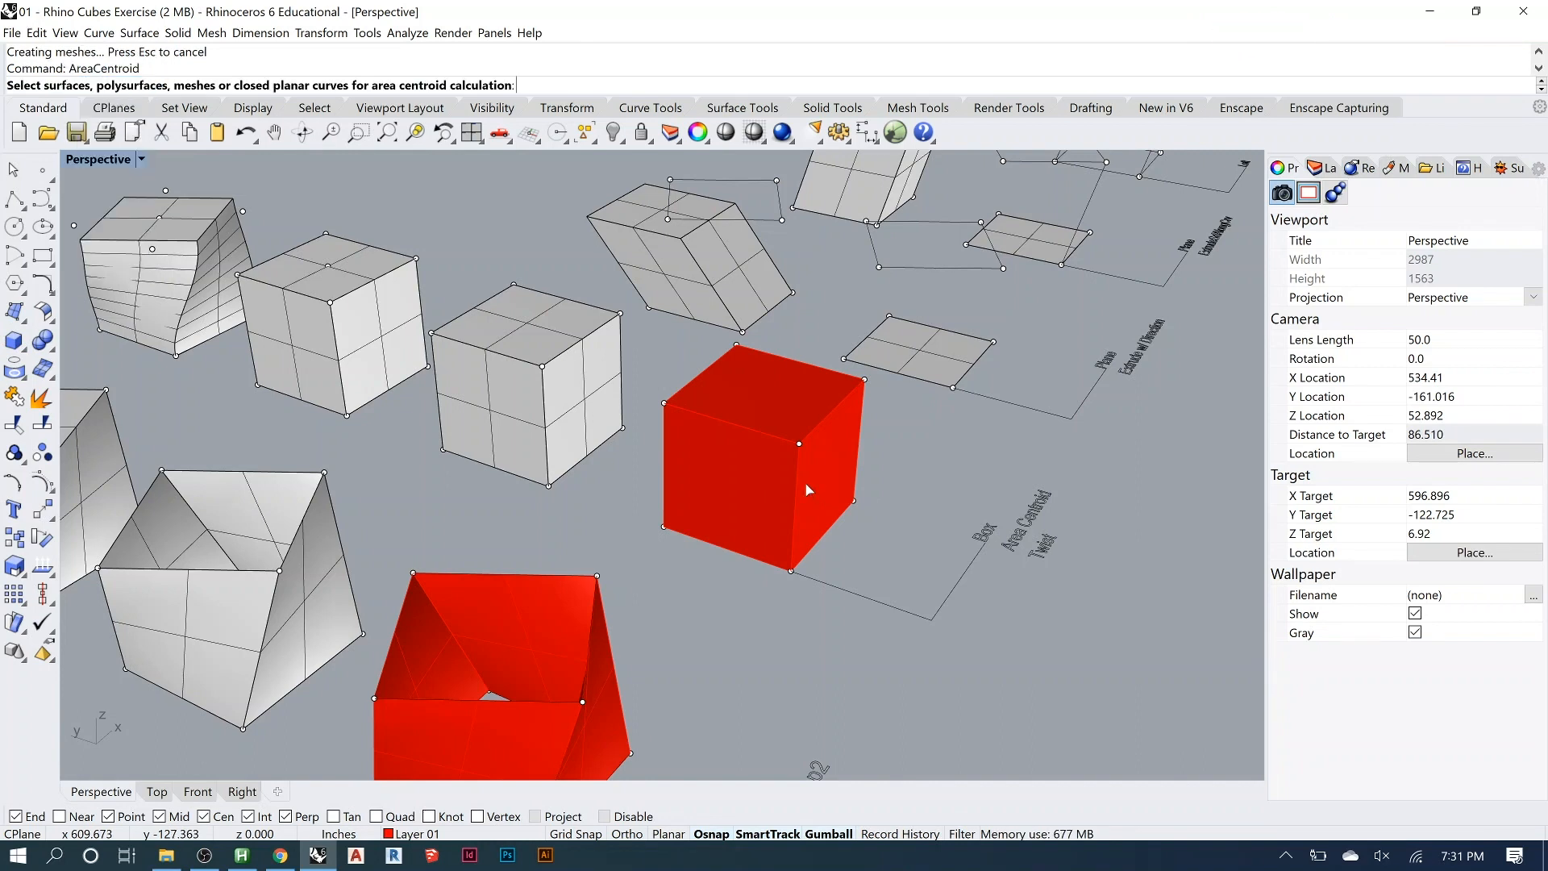
left_click(808, 490)
key("Return")
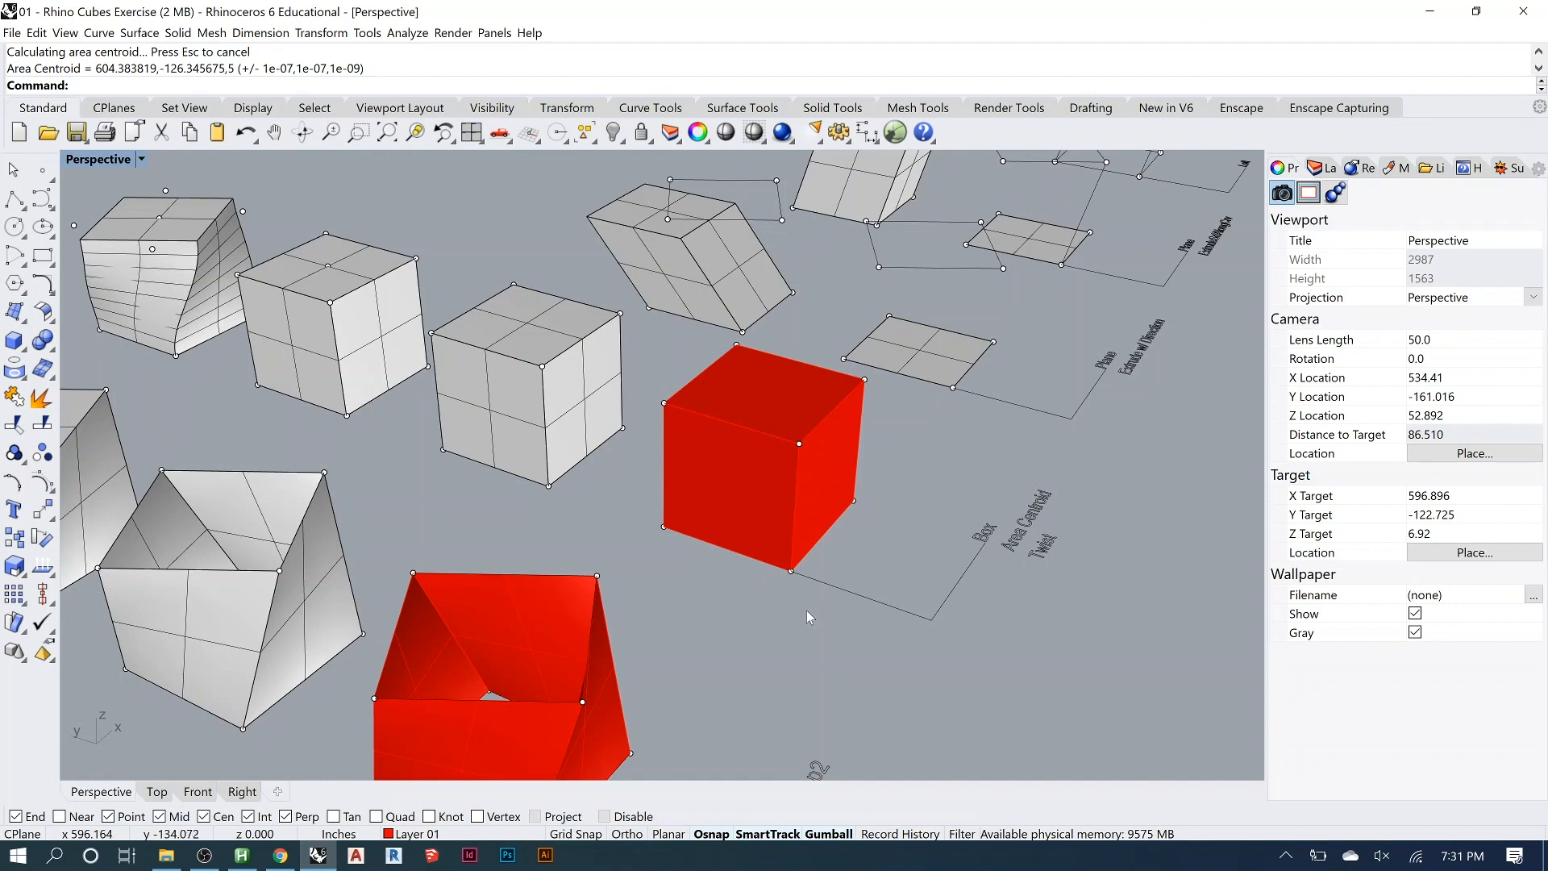
Show the Perspective viewport in Wireframe and select the centroid point inside the red box to inspect it.
left_click(142, 160)
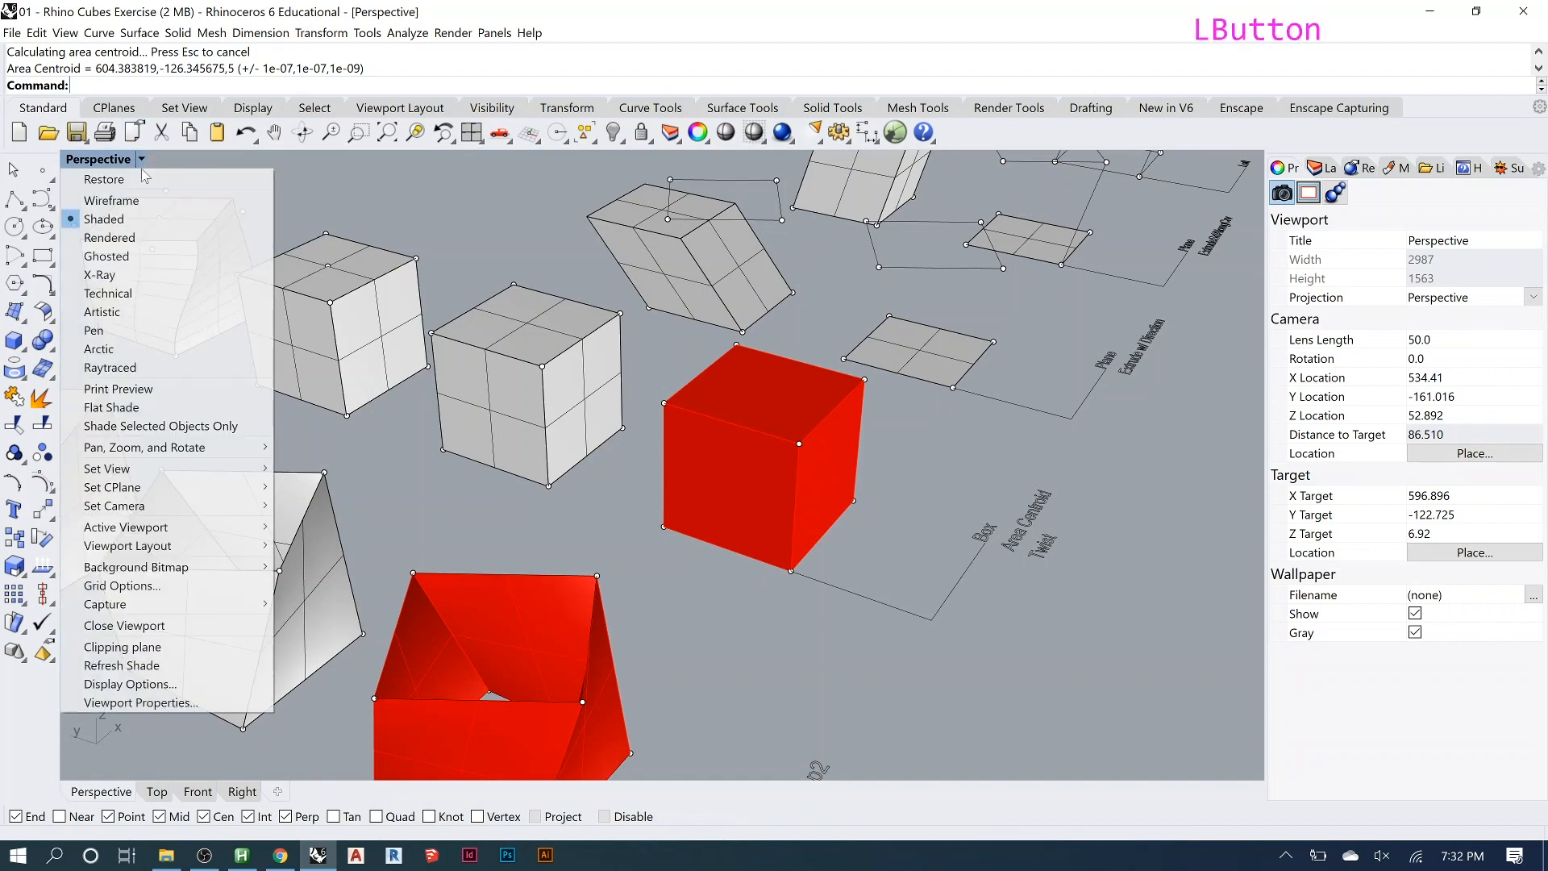
left_click(113, 200)
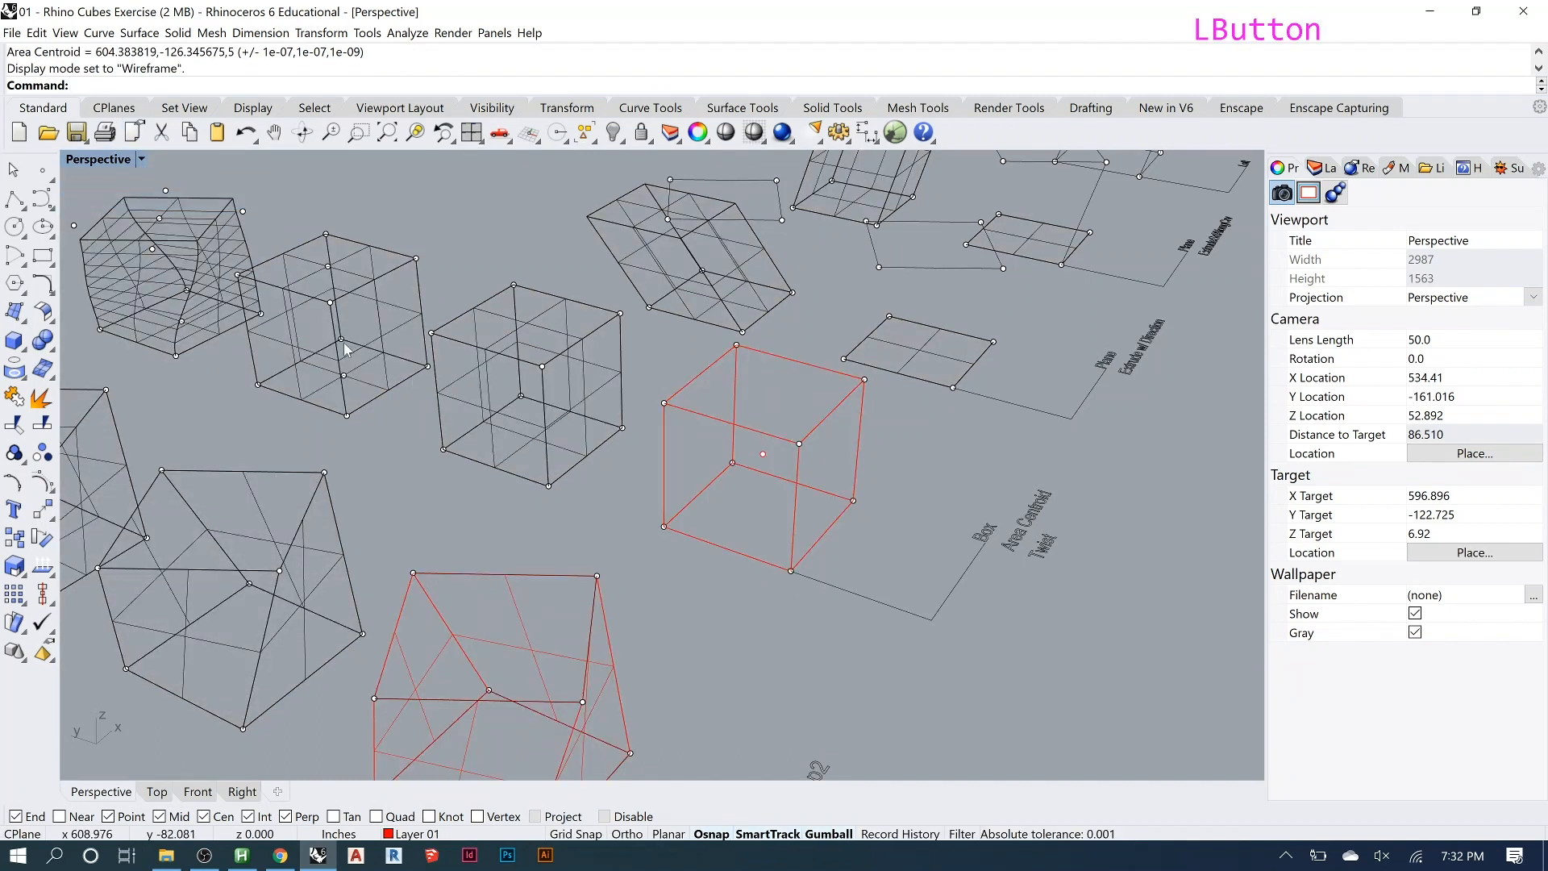
left_click(763, 454)
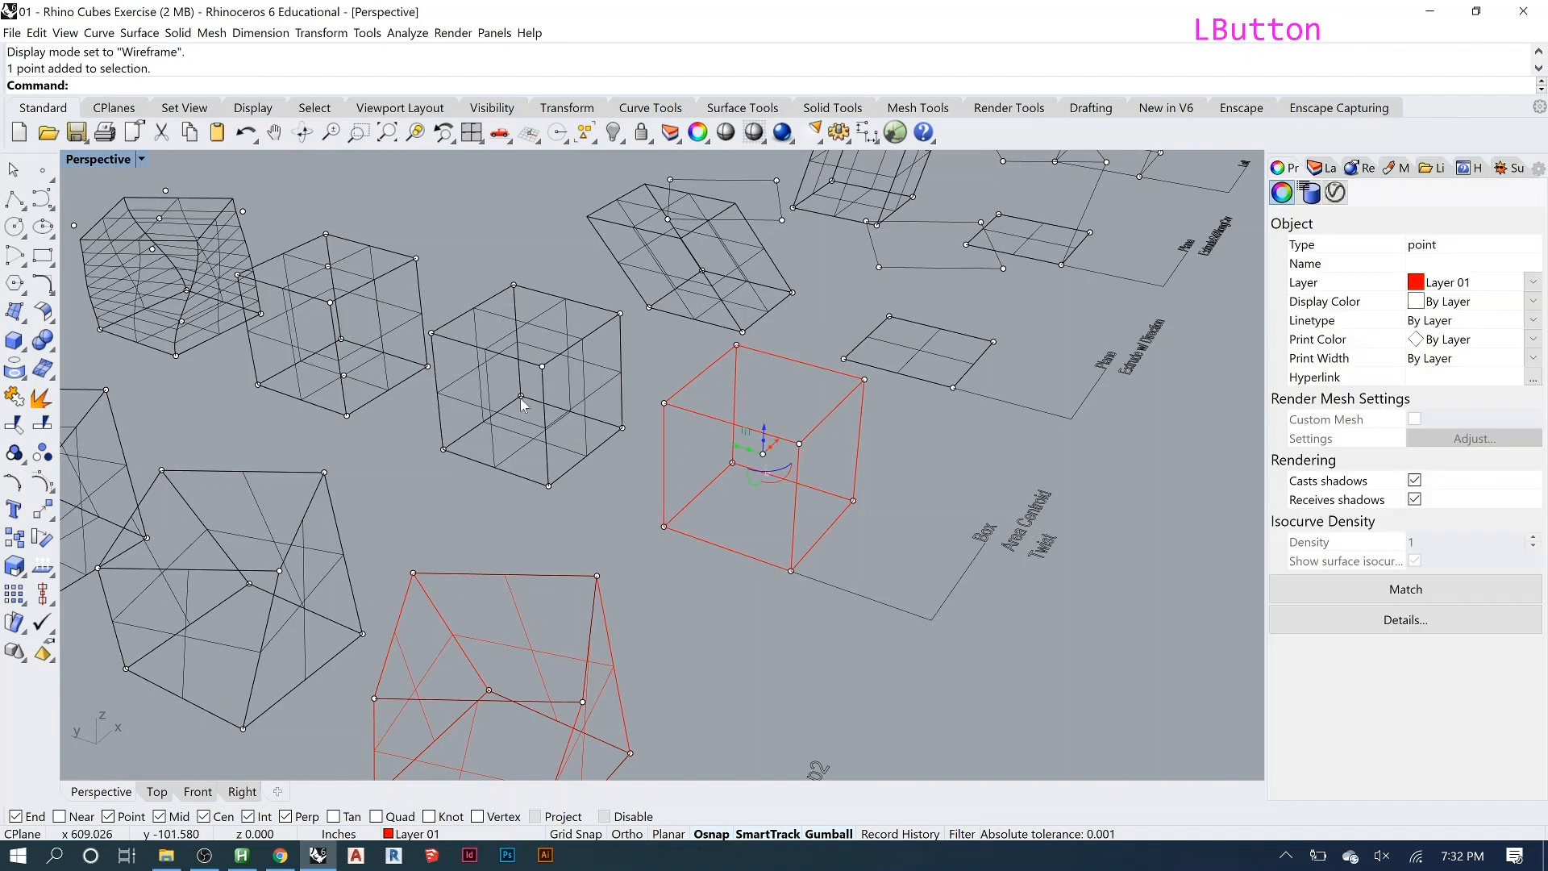
right_click_drag(395, 385, 359, 402)
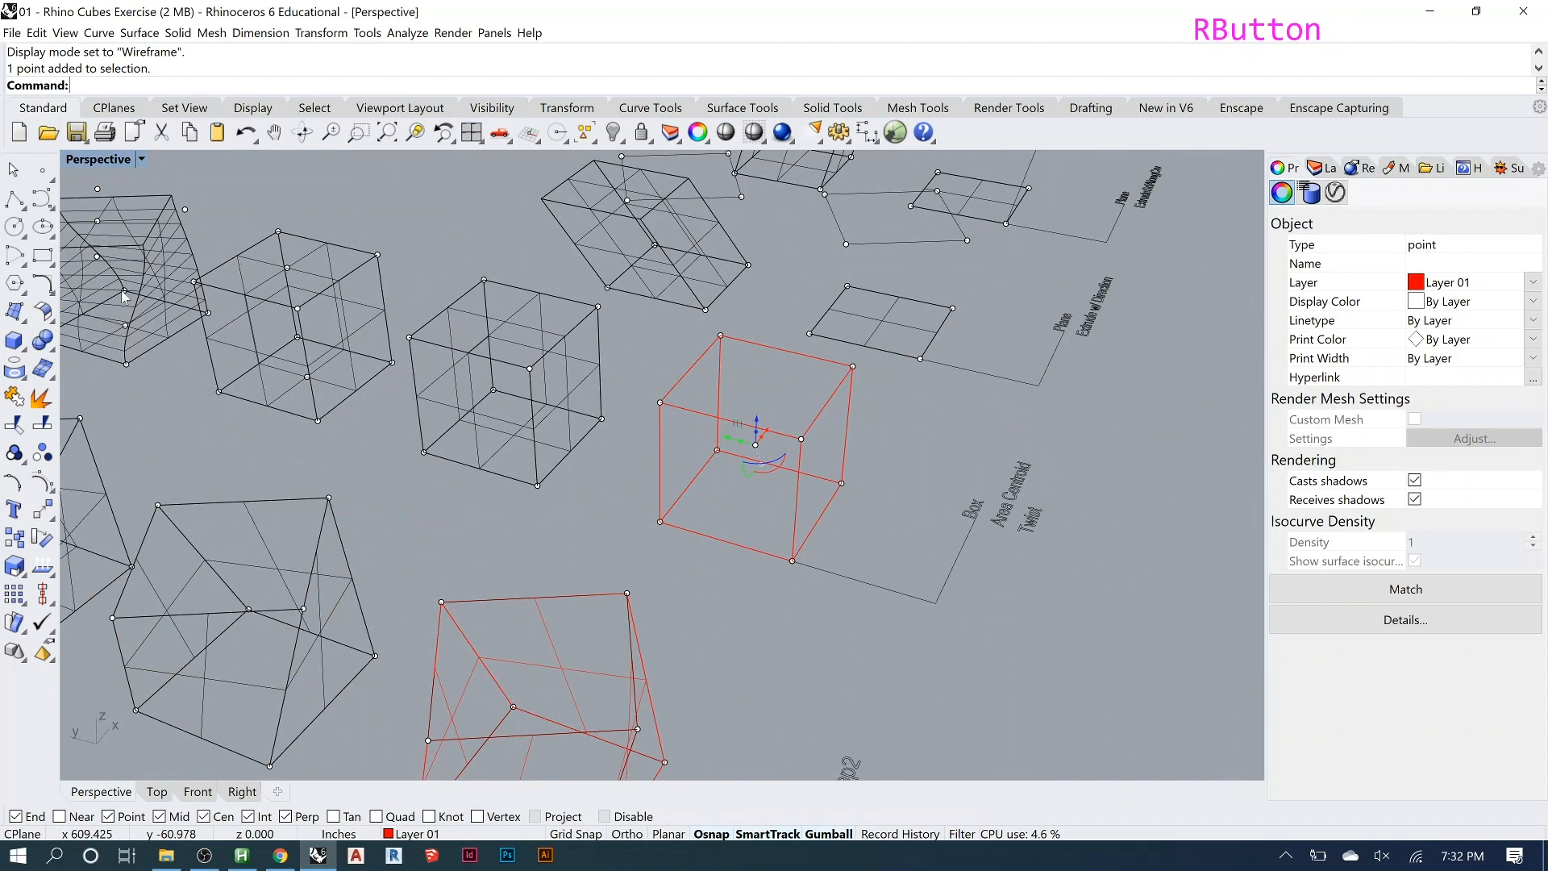
Compare the Shaded and X-Ray display modes on the red box and view its centroid point from another side.
left_click(142, 160)
left_click(119, 218)
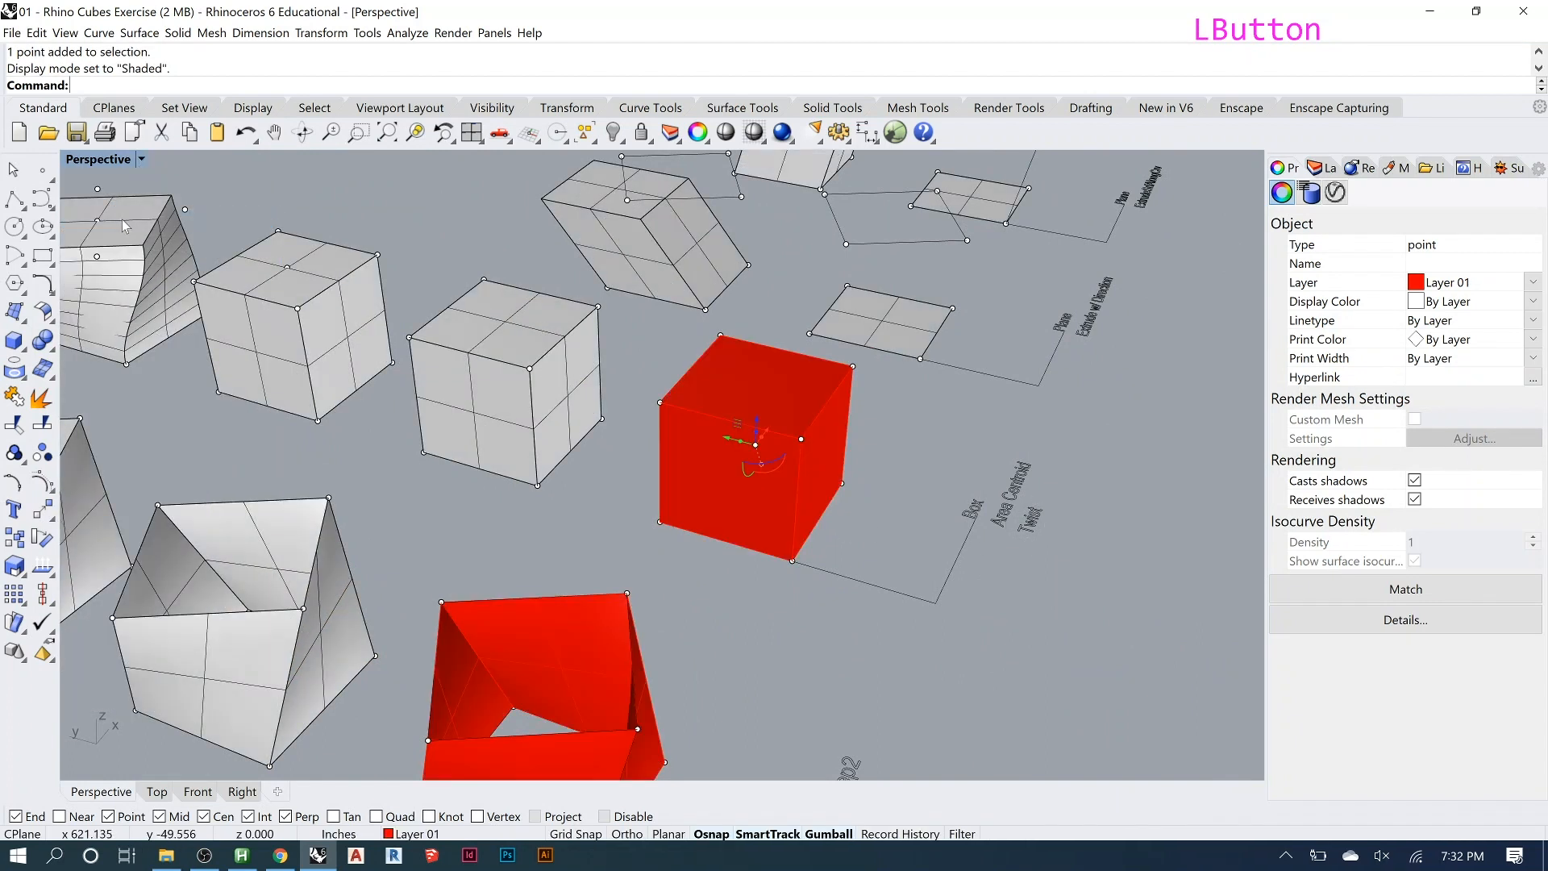
left_click(141, 161)
left_click(123, 282)
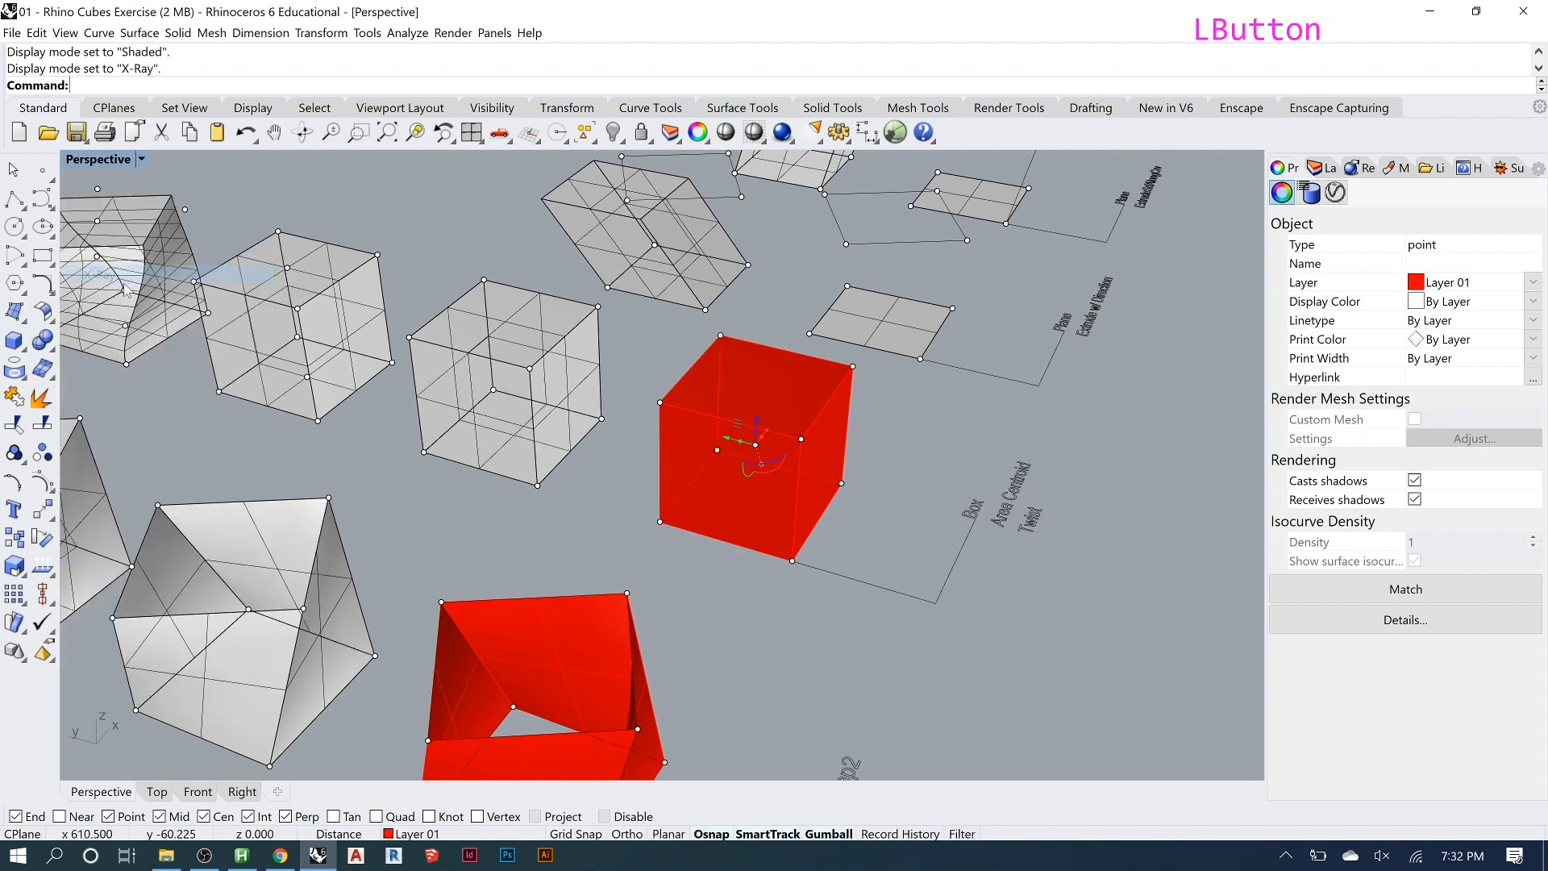
right_click_drag(807, 463, 949, 493)
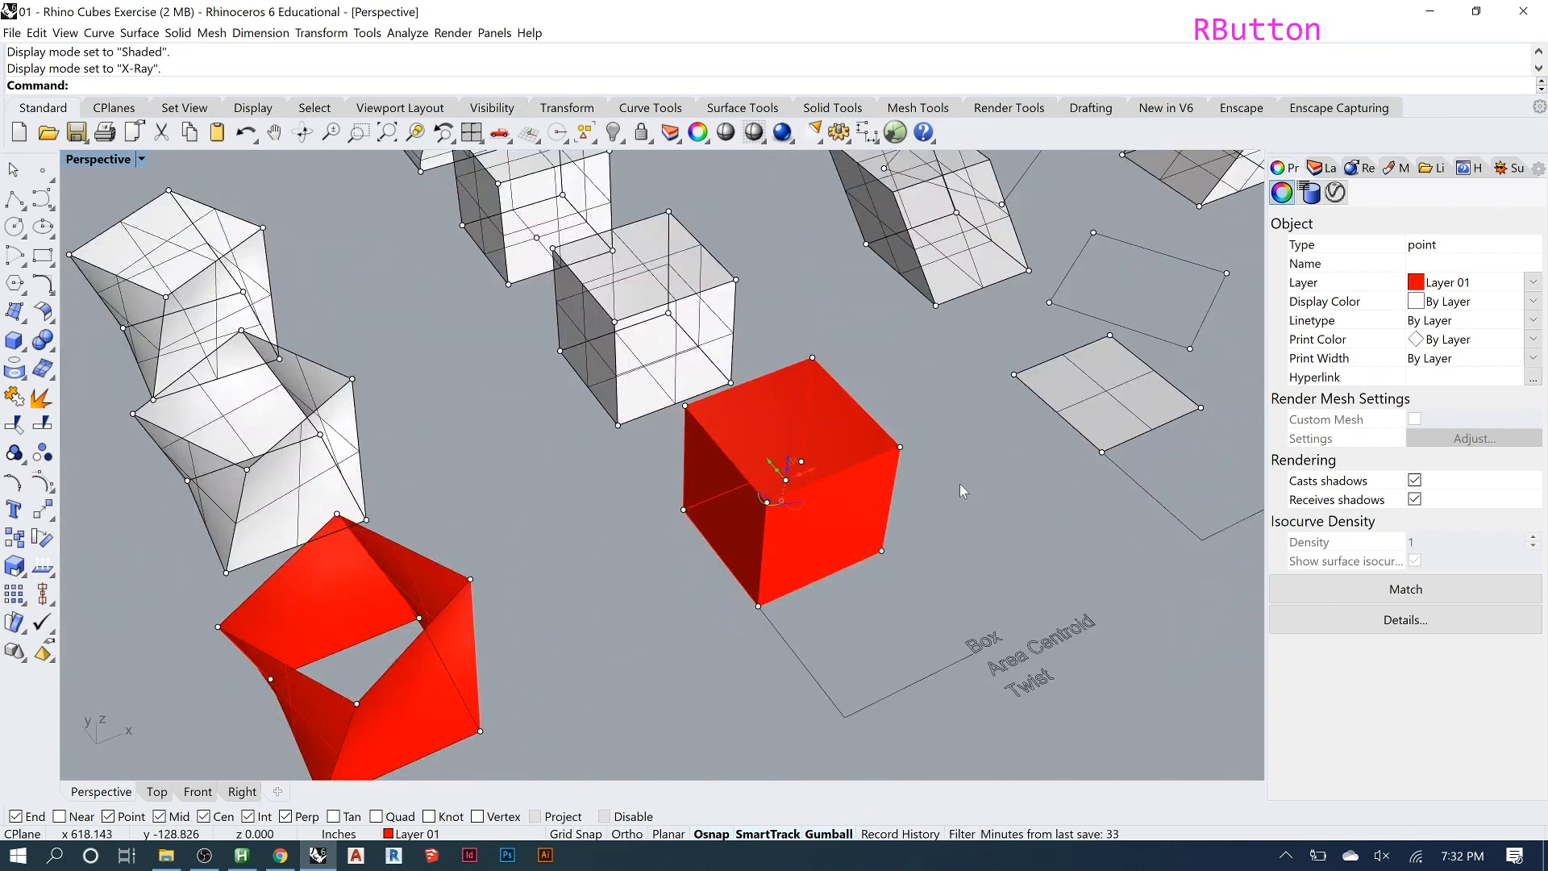
left_click(958, 483)
type("twist")
key("Return")
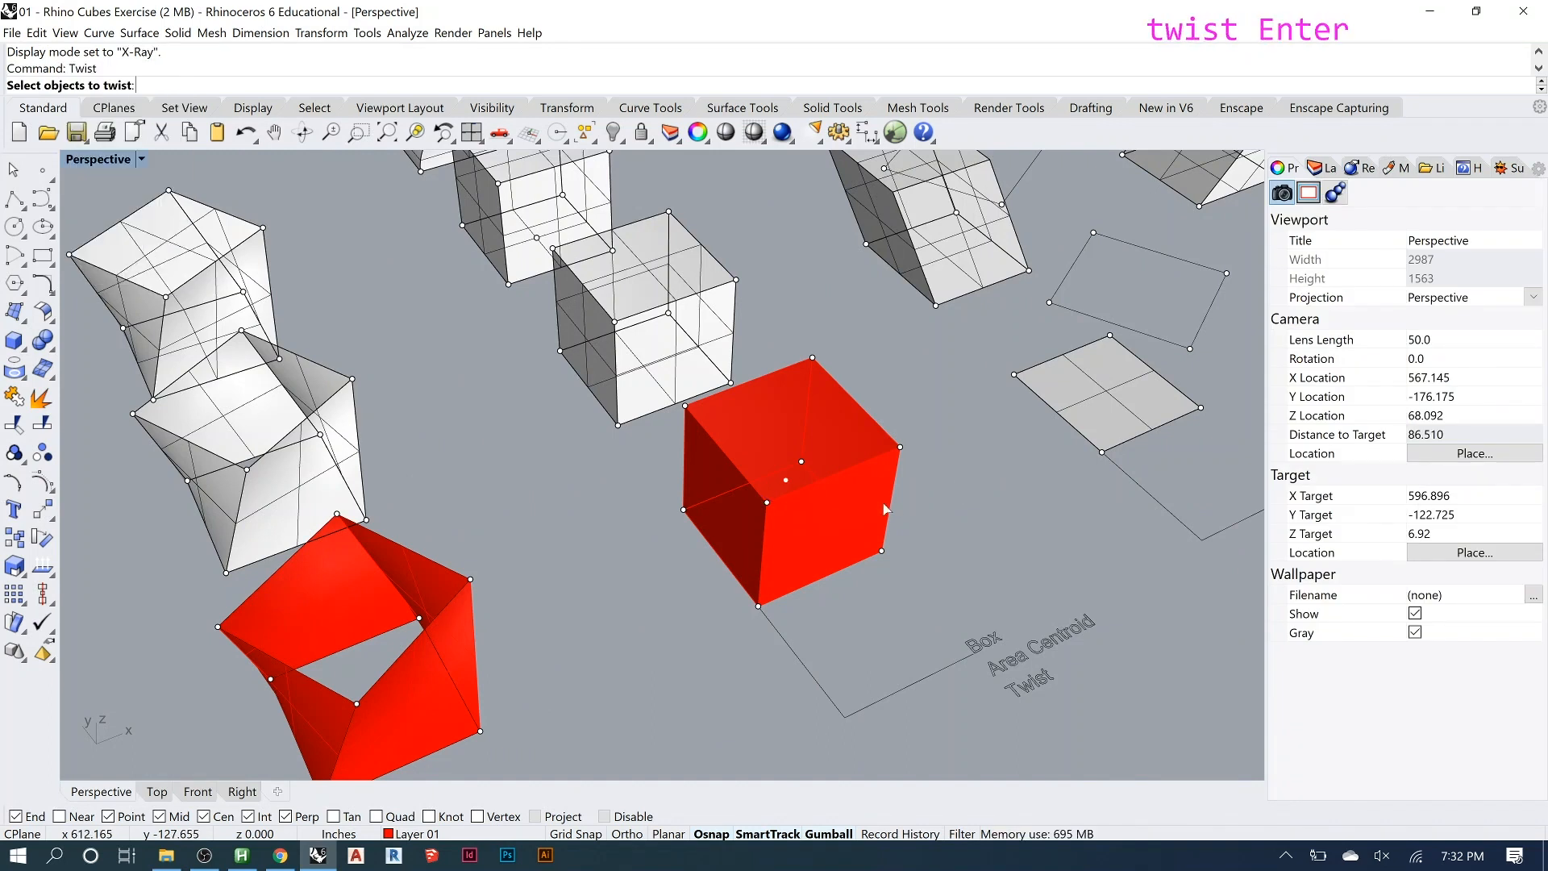
left_click(861, 505)
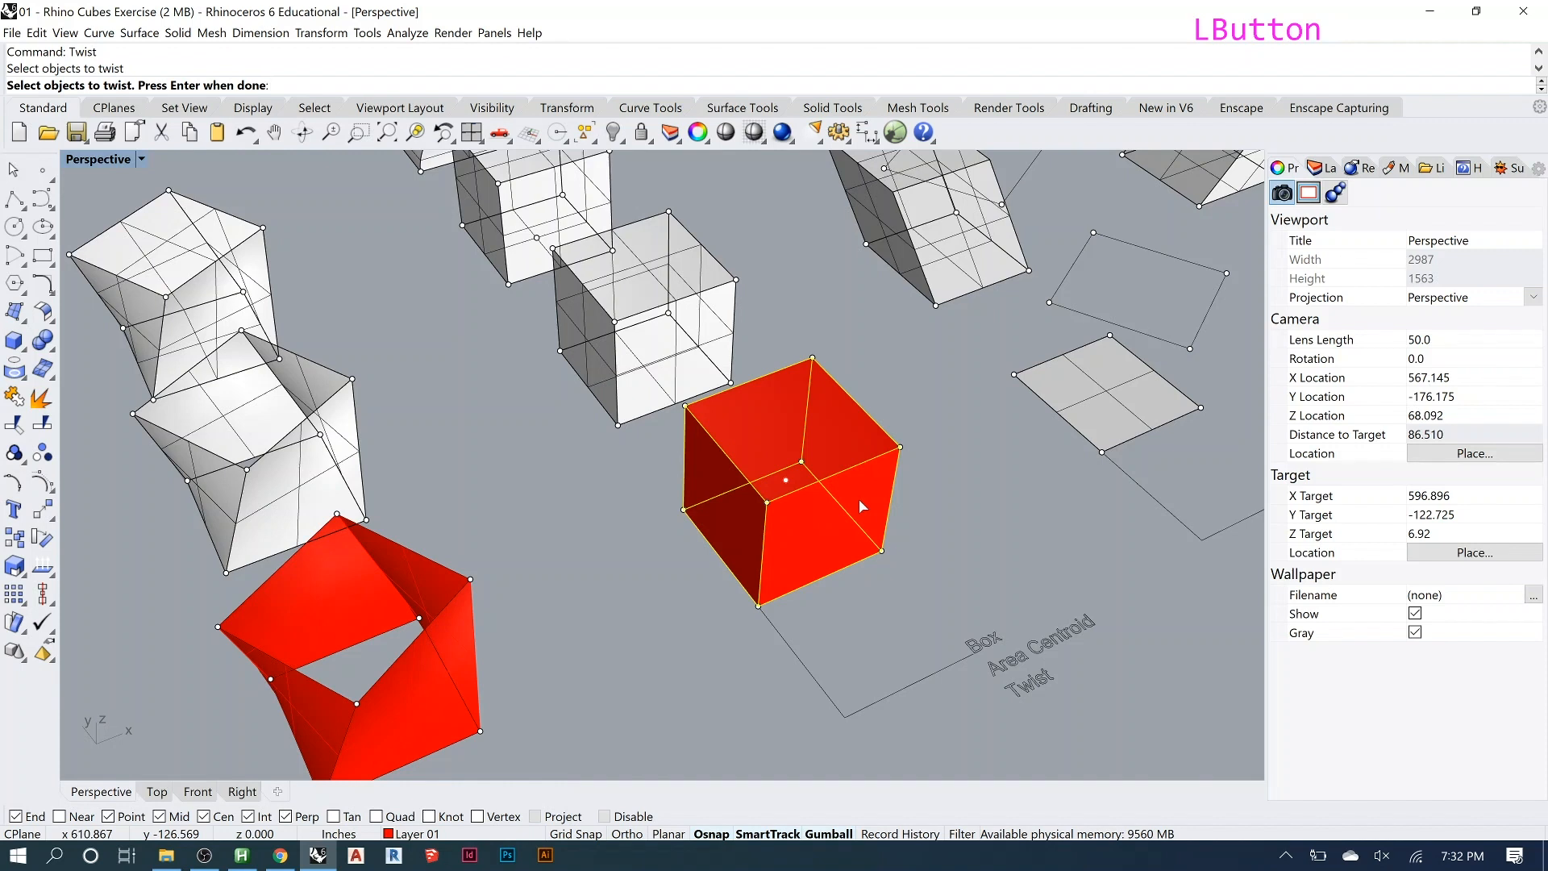
key("Return")
right_click_drag(859, 500, 837, 529)
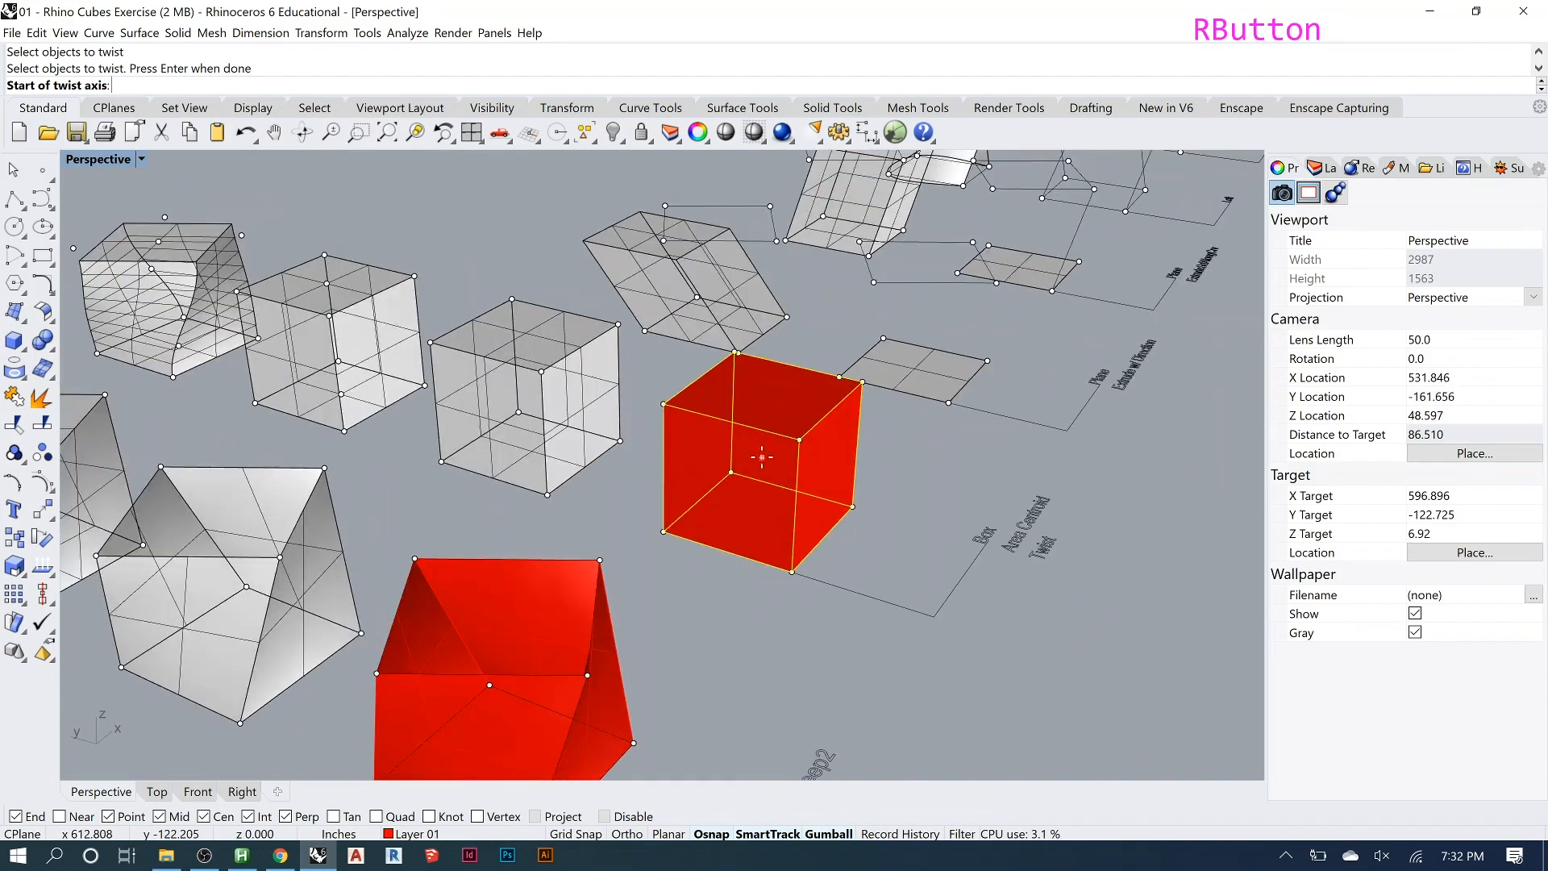
mouse_move(779, 462)
right_mouse_down()
mouse_move(767, 474)
mouse_move(782, 484)
right_mouse_up()
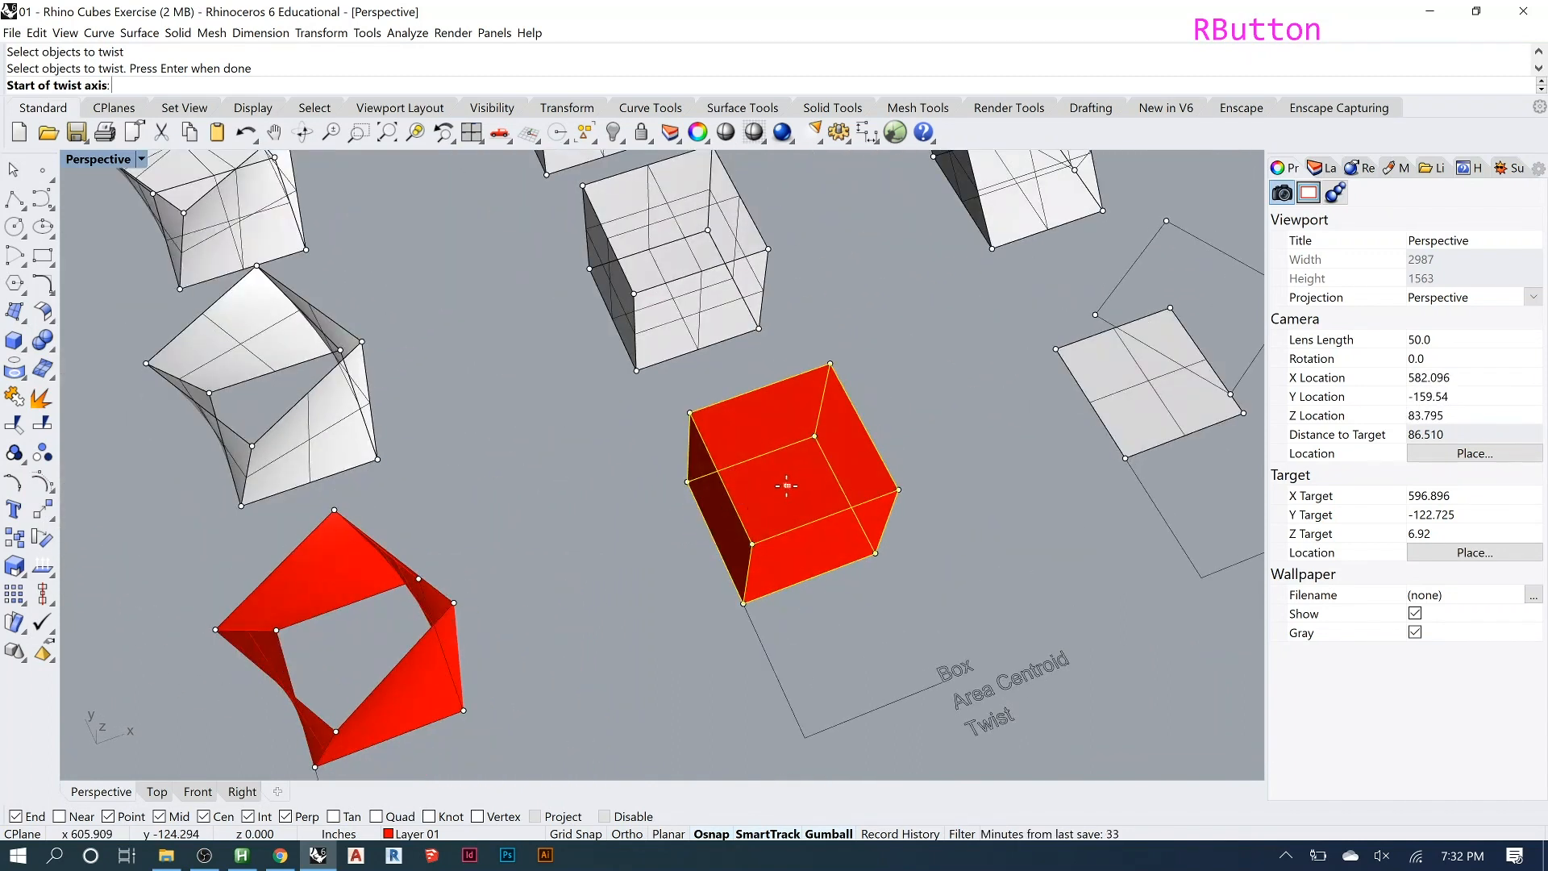
right_click_drag(818, 615, 840, 501)
scroll(823, 517, "up", 4)
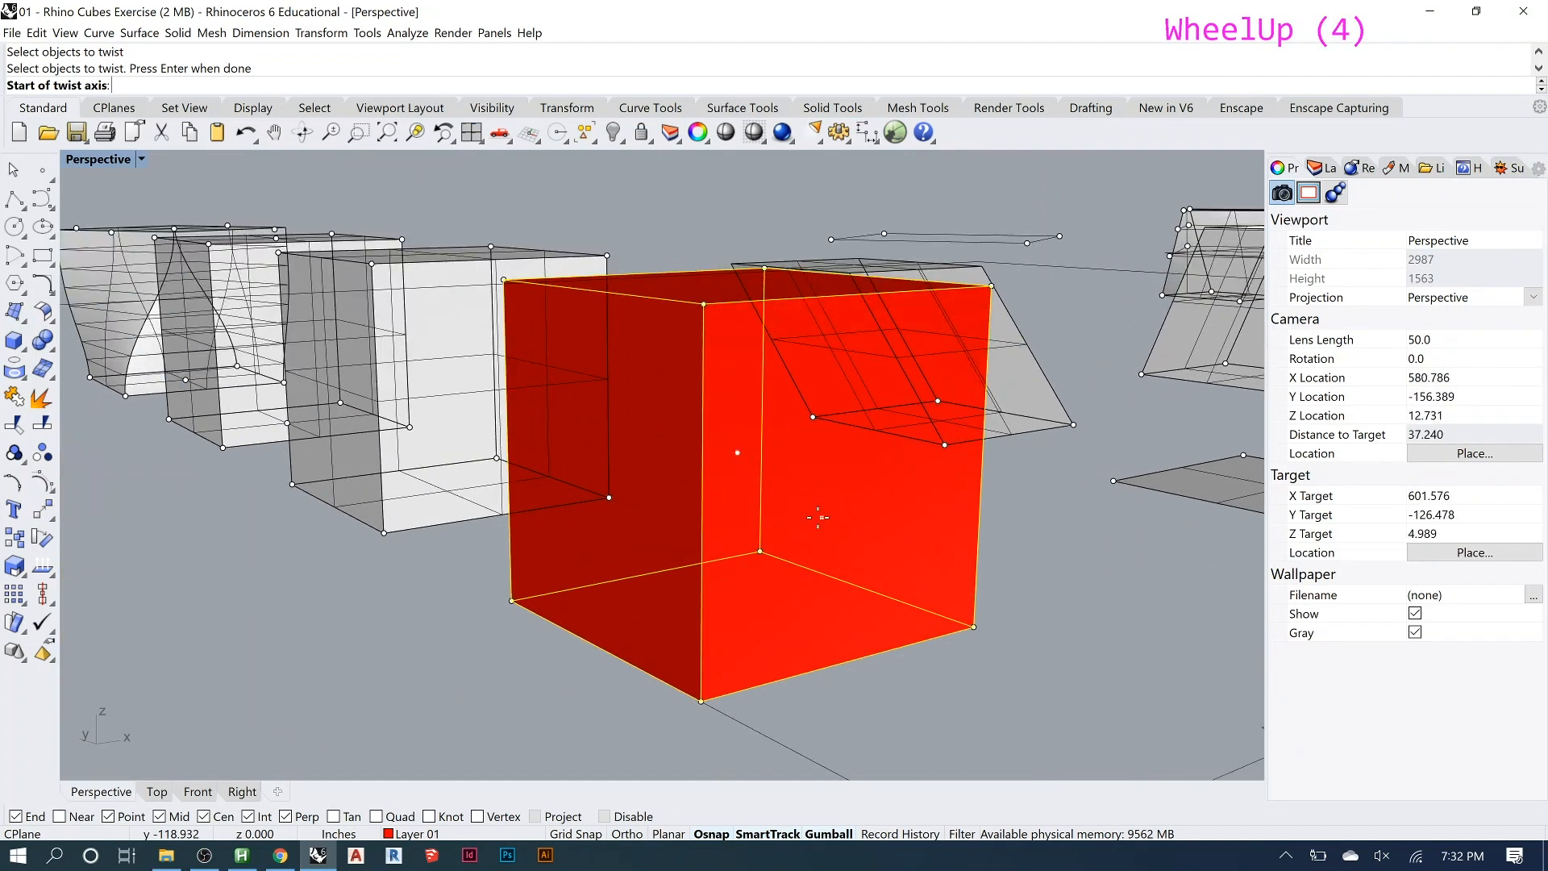
left_click(702, 699)
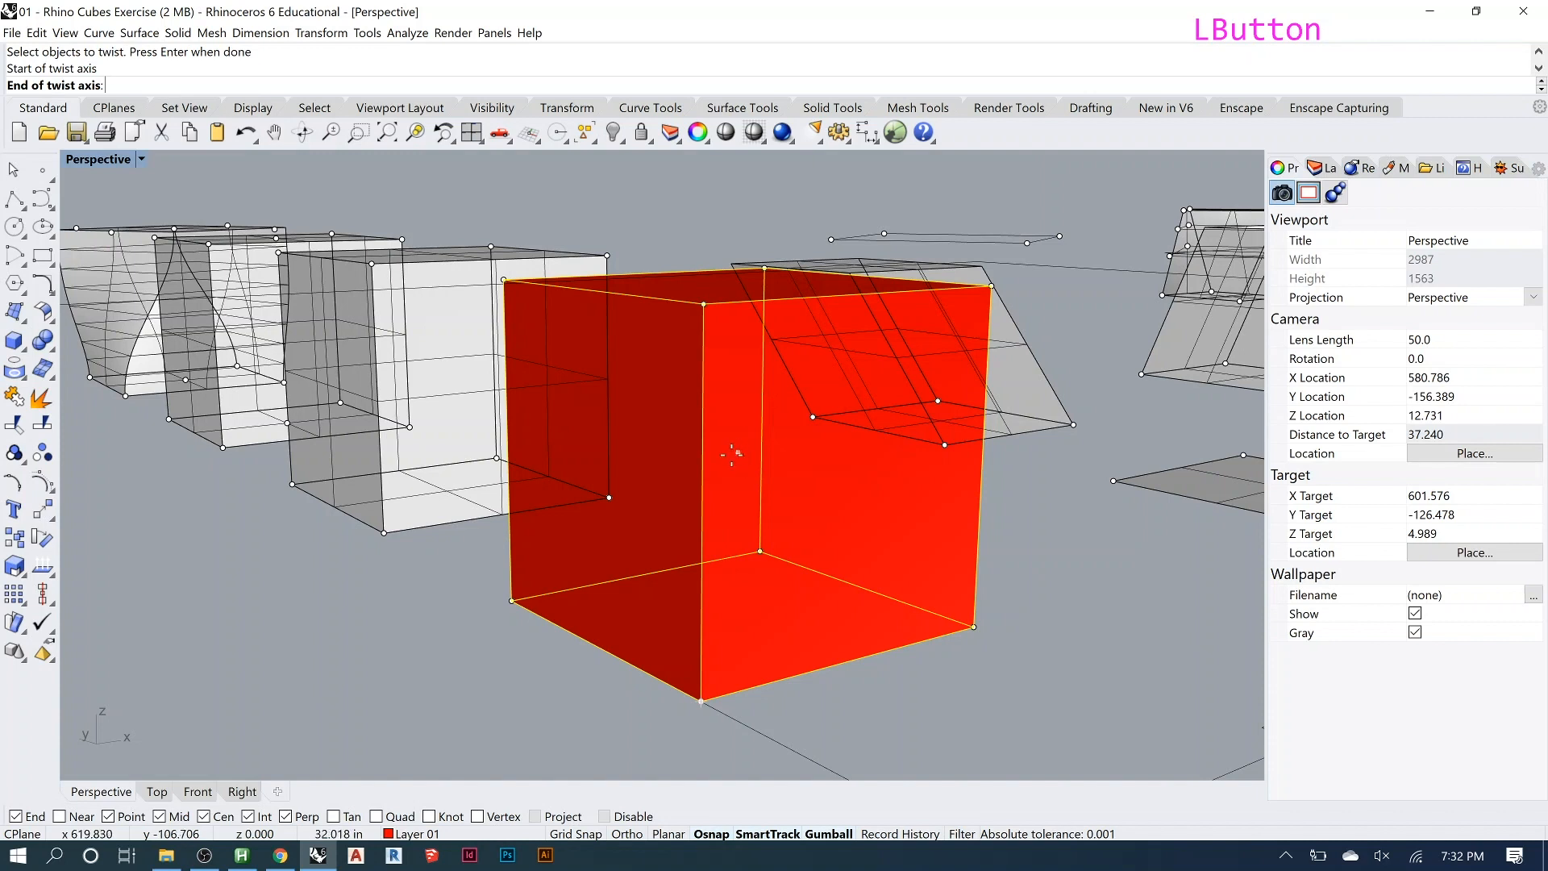
Set the Perspective viewport to Wireframe display and cancel the twist that starts at the box's lower corner.
left_click(142, 160)
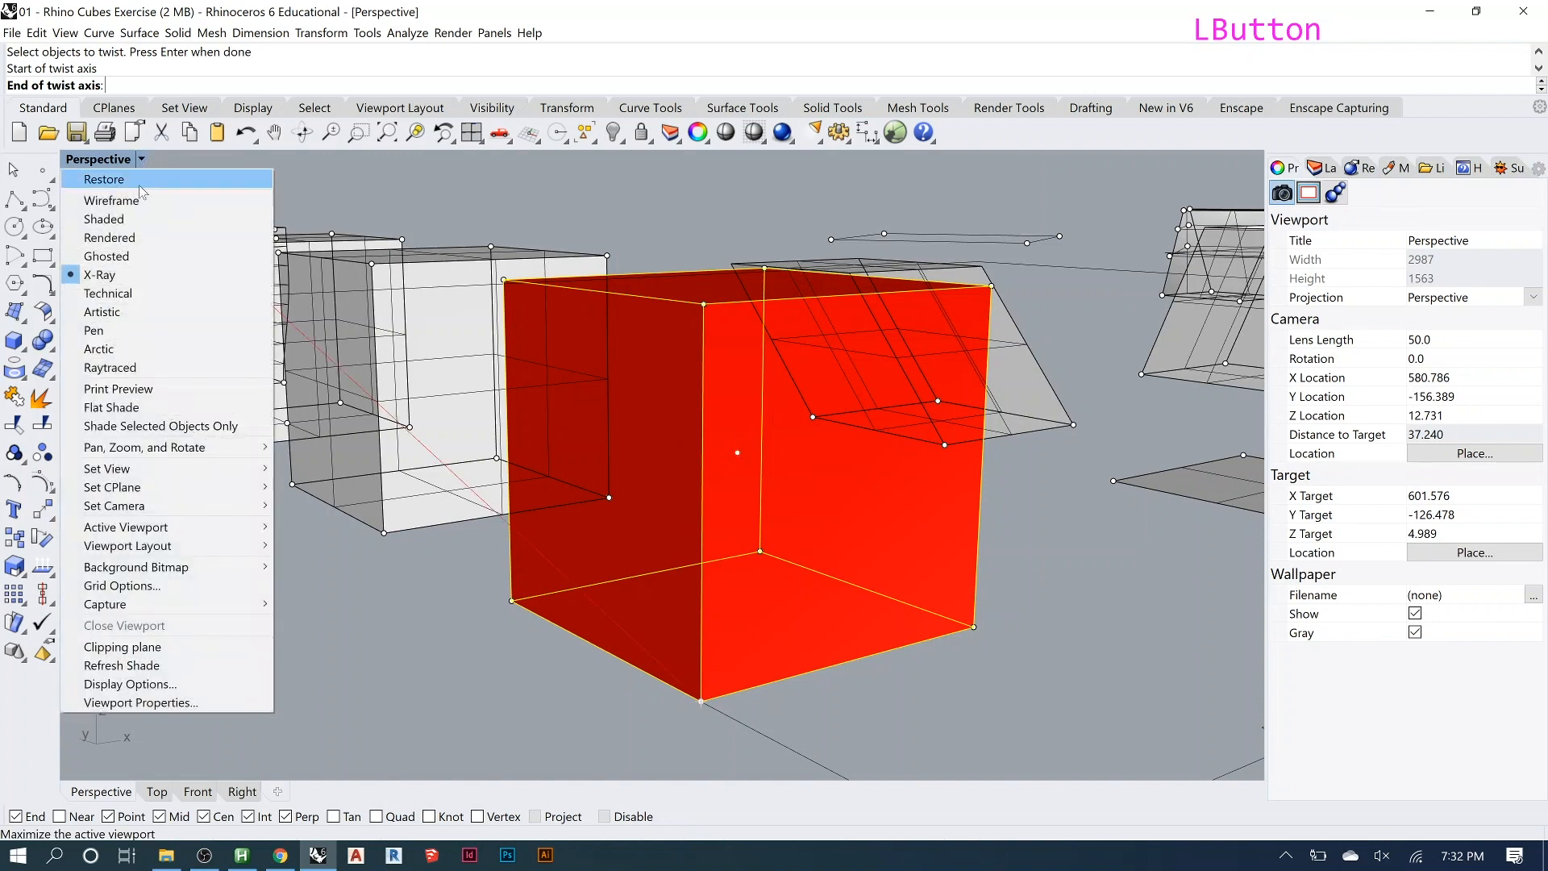
left_click(129, 200)
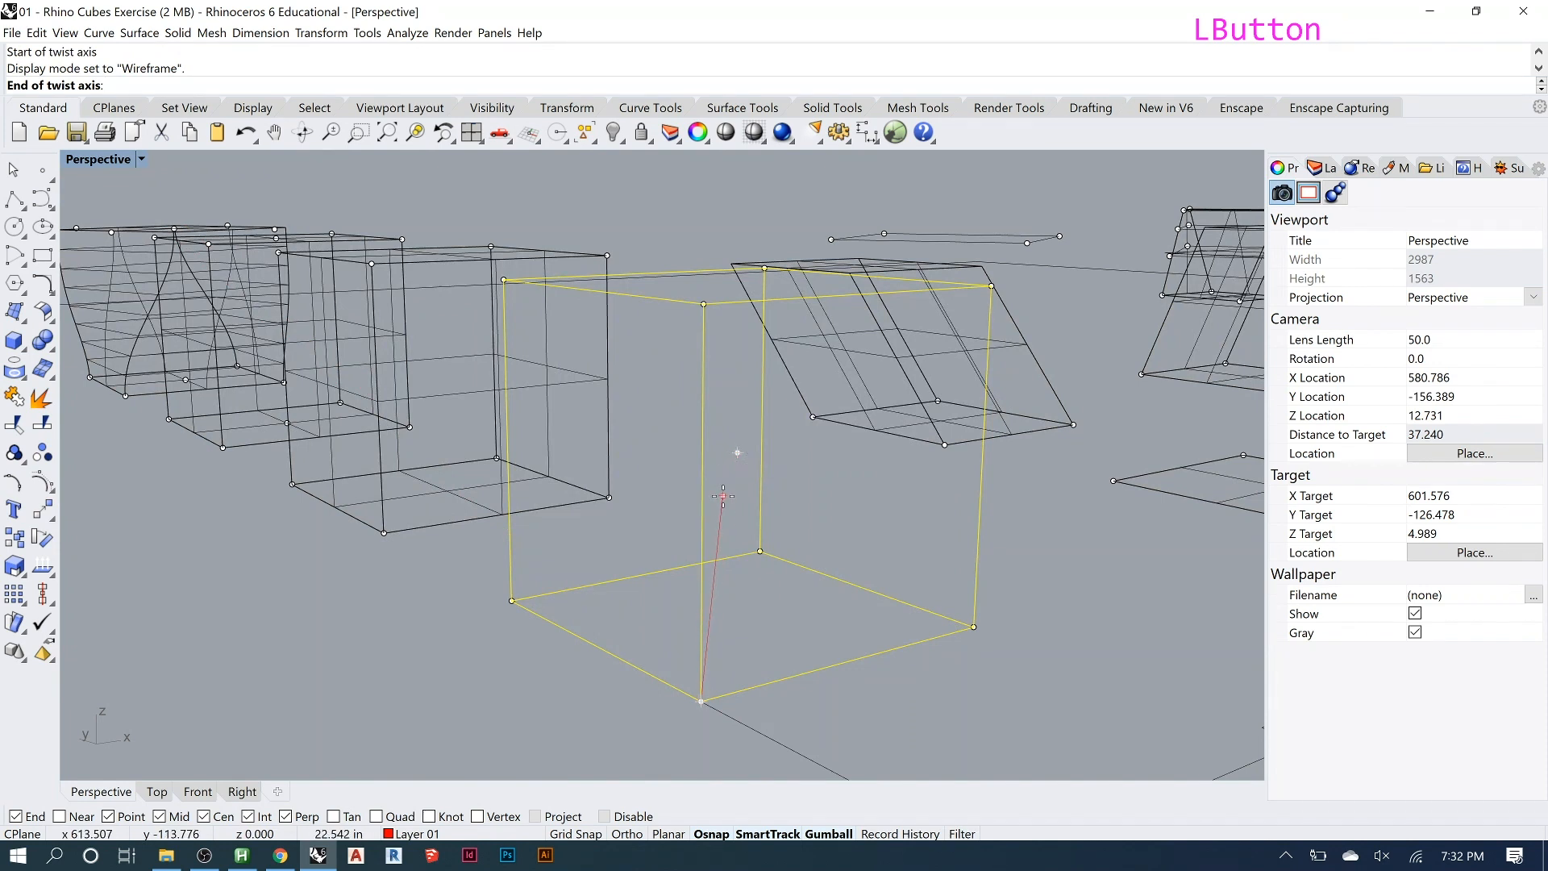
key("ctrl+z")
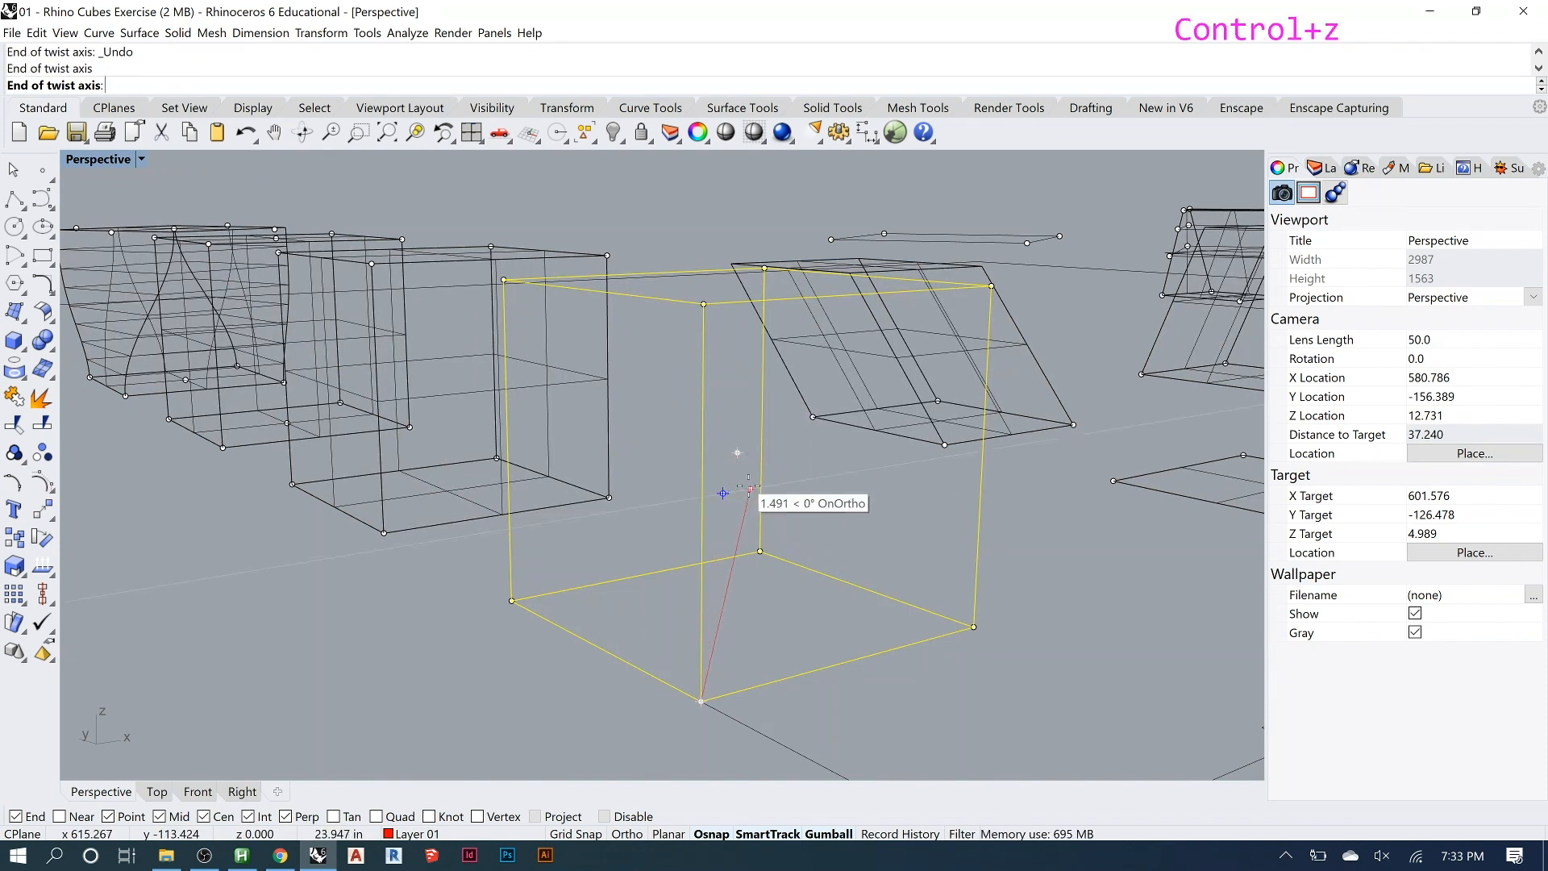
key("Escape")
key("Escape")
Start a Twist on the red box with the start of the twist axis at its area centroid point.
right_click(734, 479)
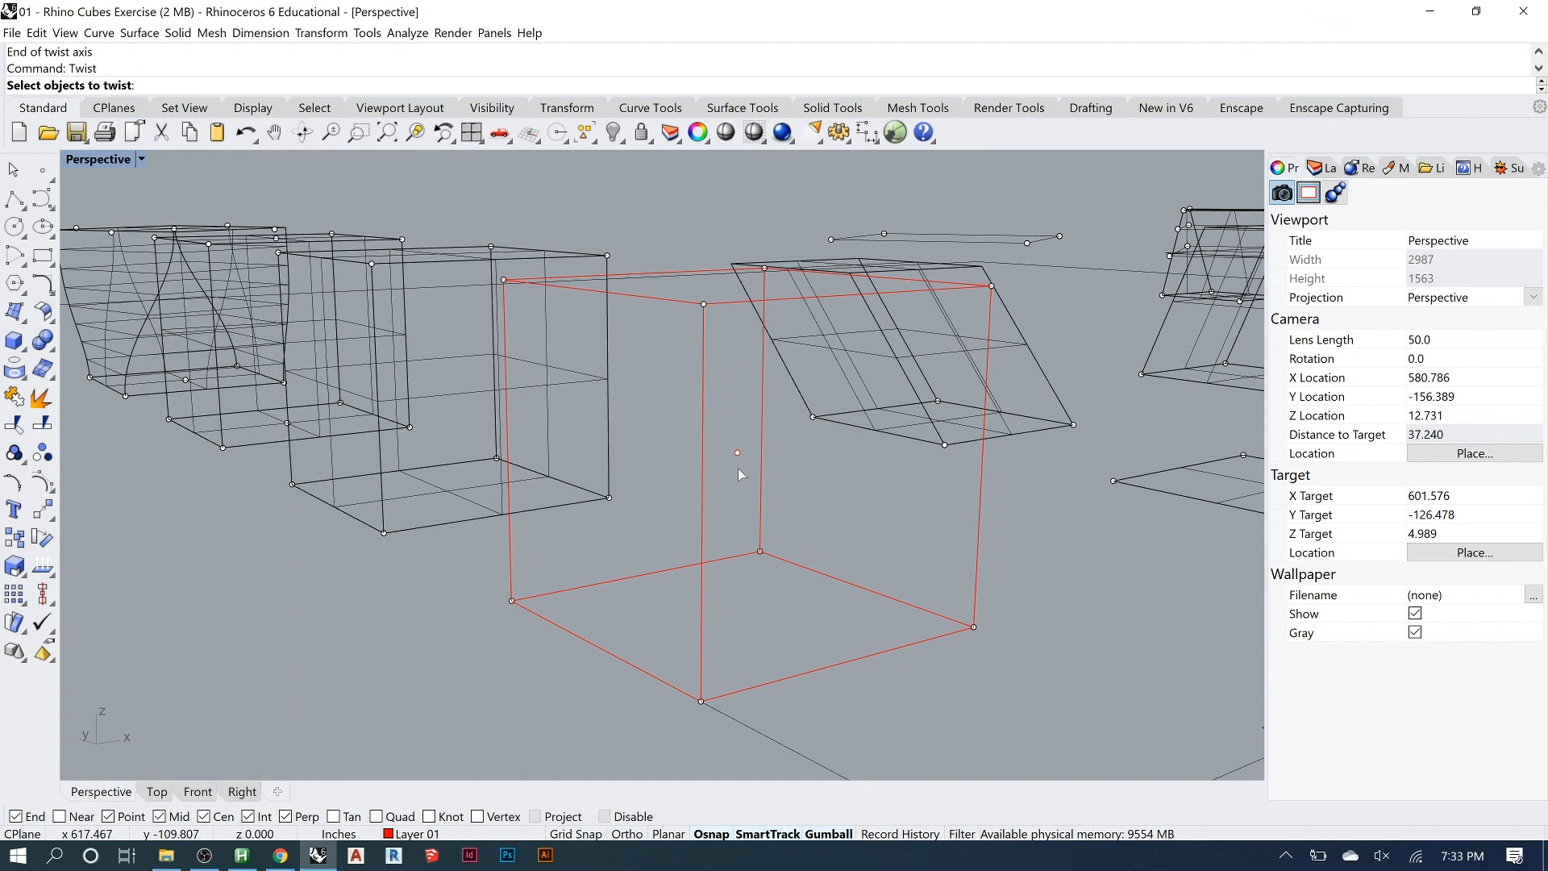
left_click(709, 487)
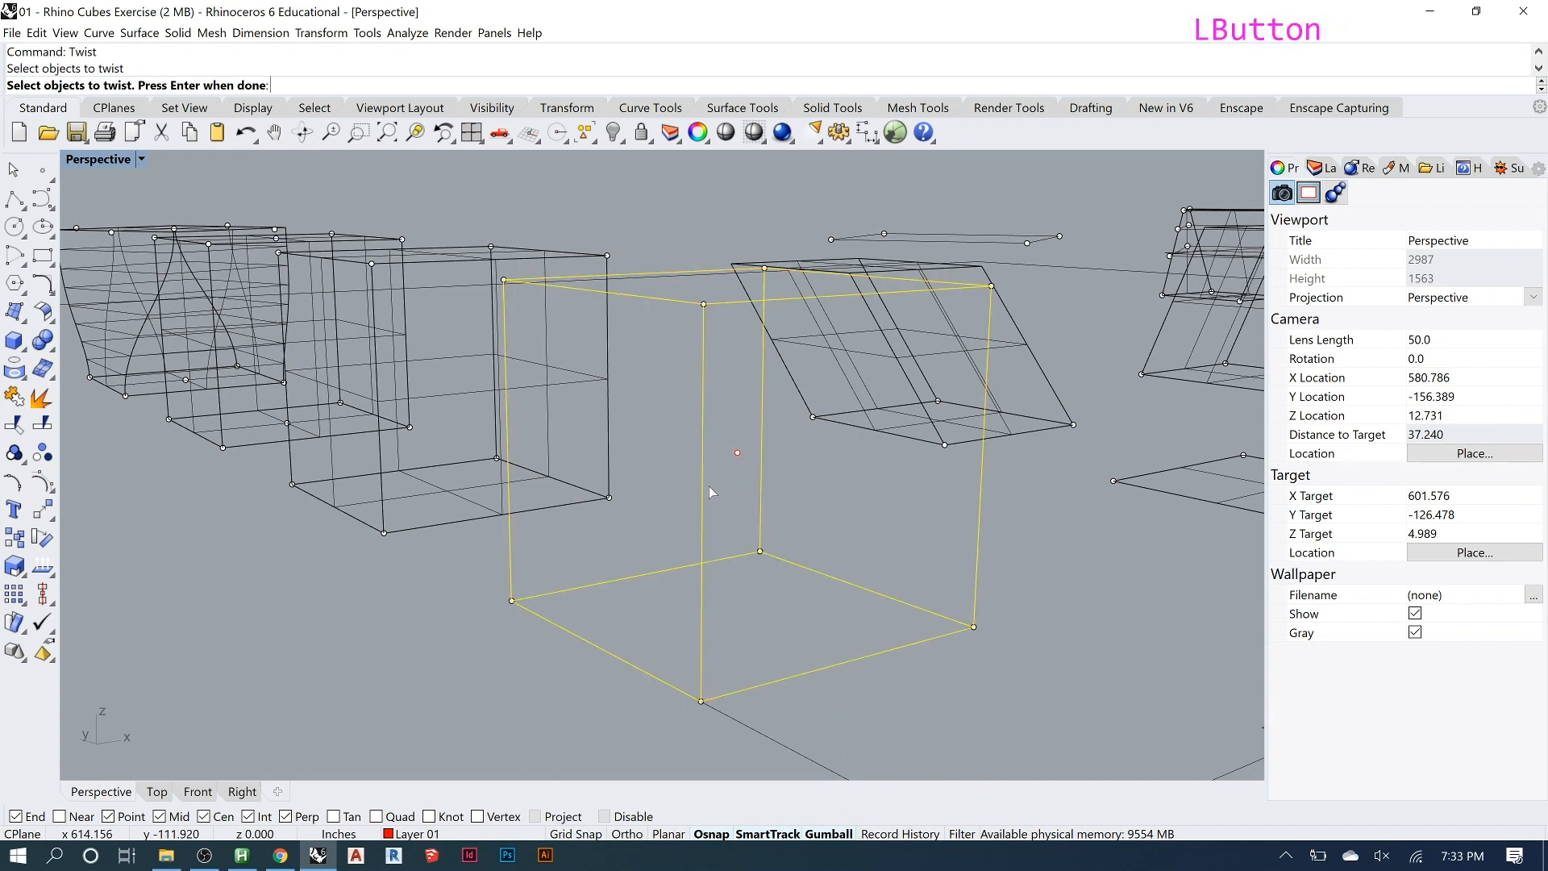
left_click(738, 452)
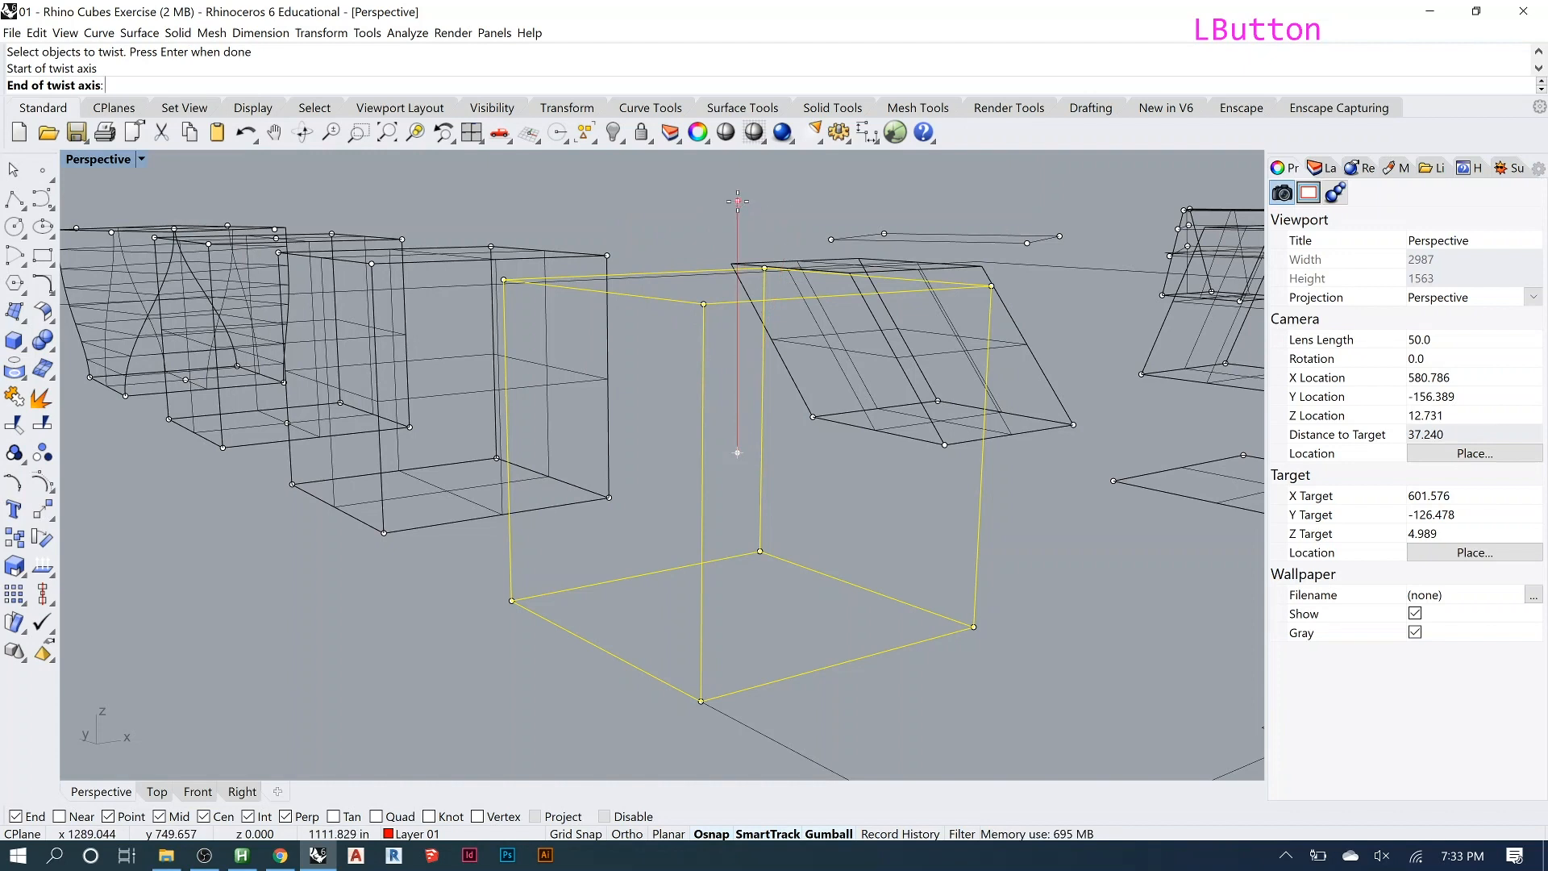
right_click_drag(737, 201, 755, 199)
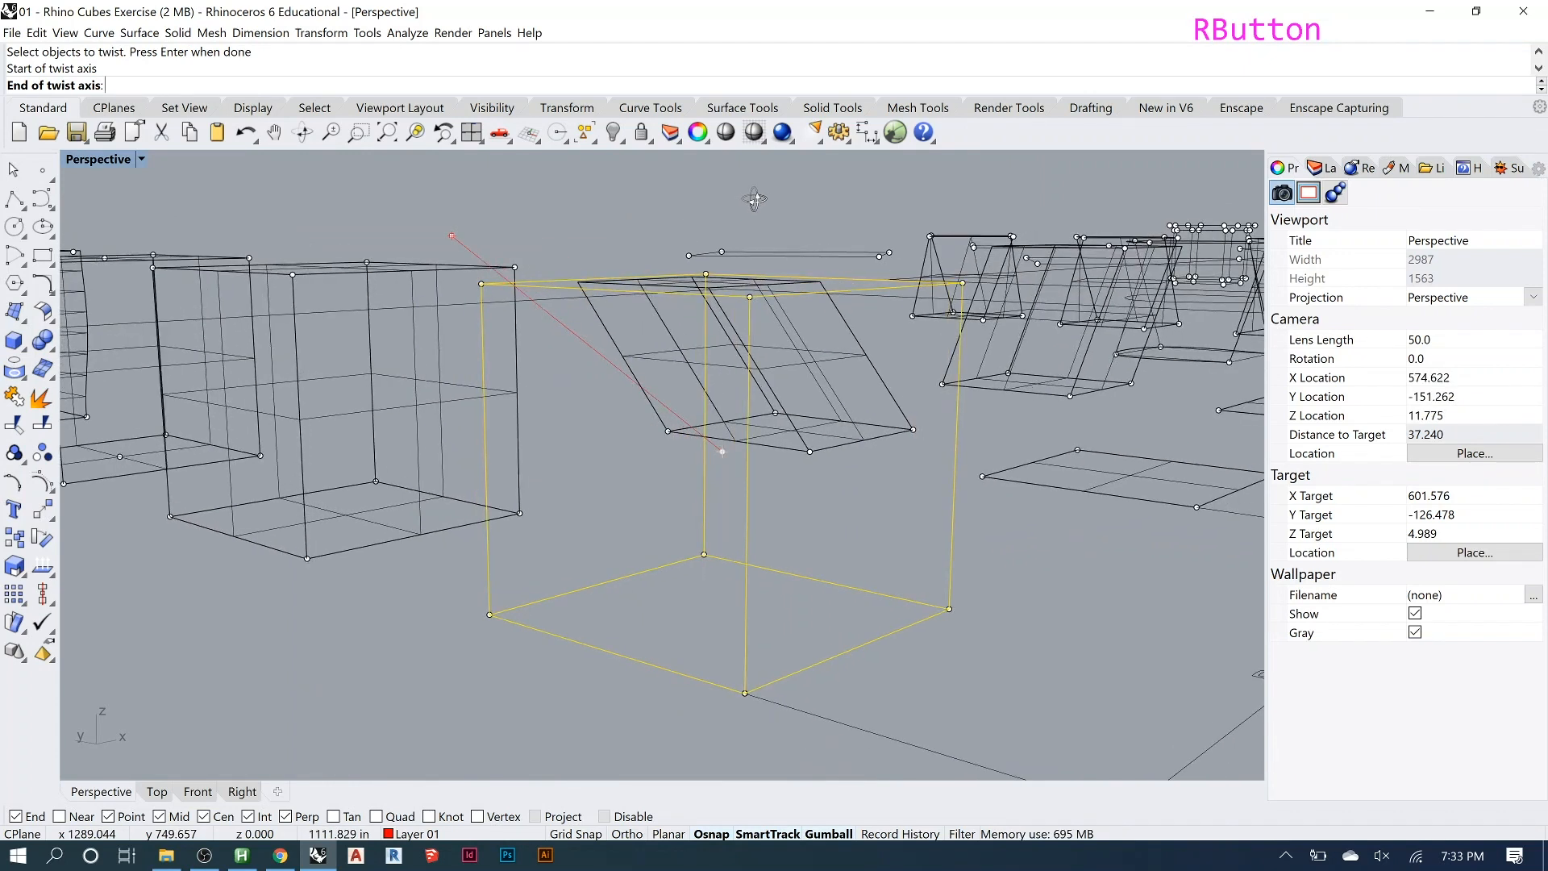
right_click_drag(754, 199, 773, 198)
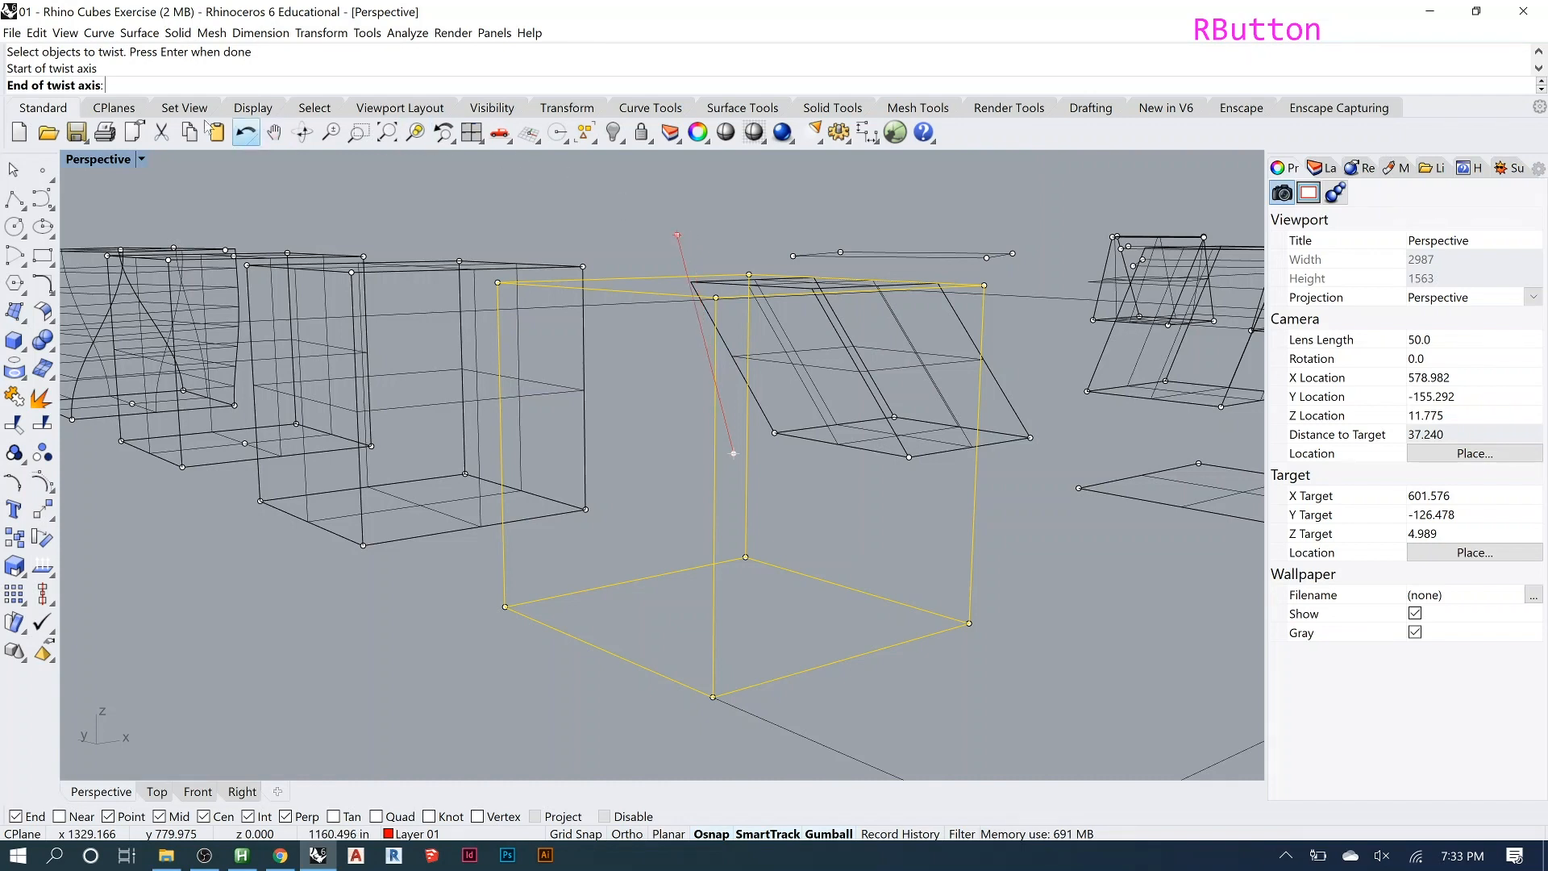
Show all four viewports, frame the selected box in them, and end the twist axis straight above the centroid in the Right view.
double_click(94, 159)
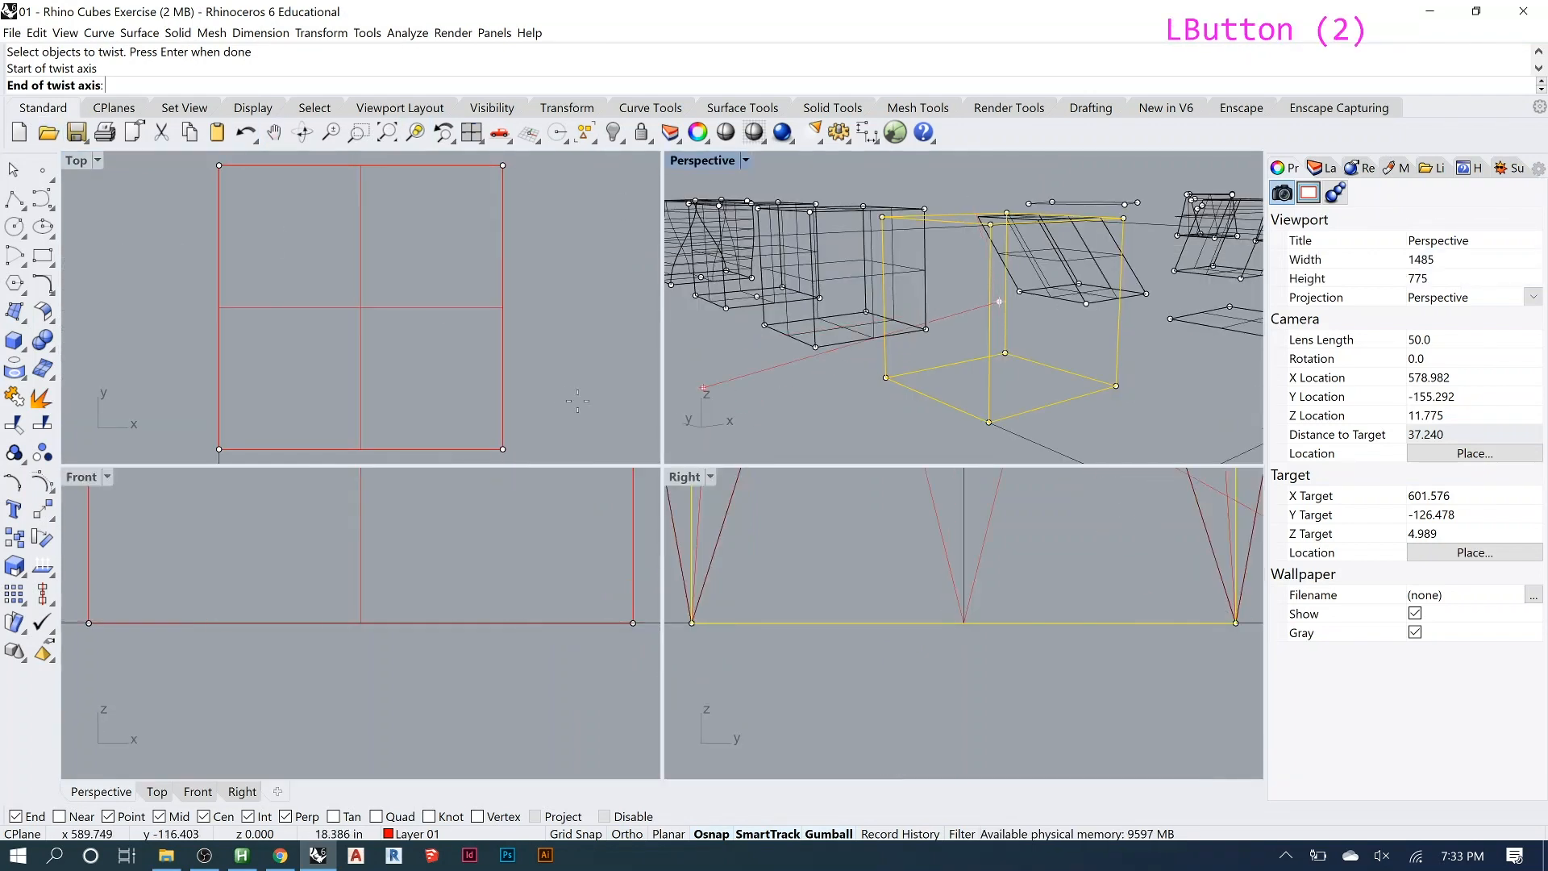
scroll(468, 401, "down", 3)
scroll(468, 401, "down", 2)
scroll(329, 278, "up", 2)
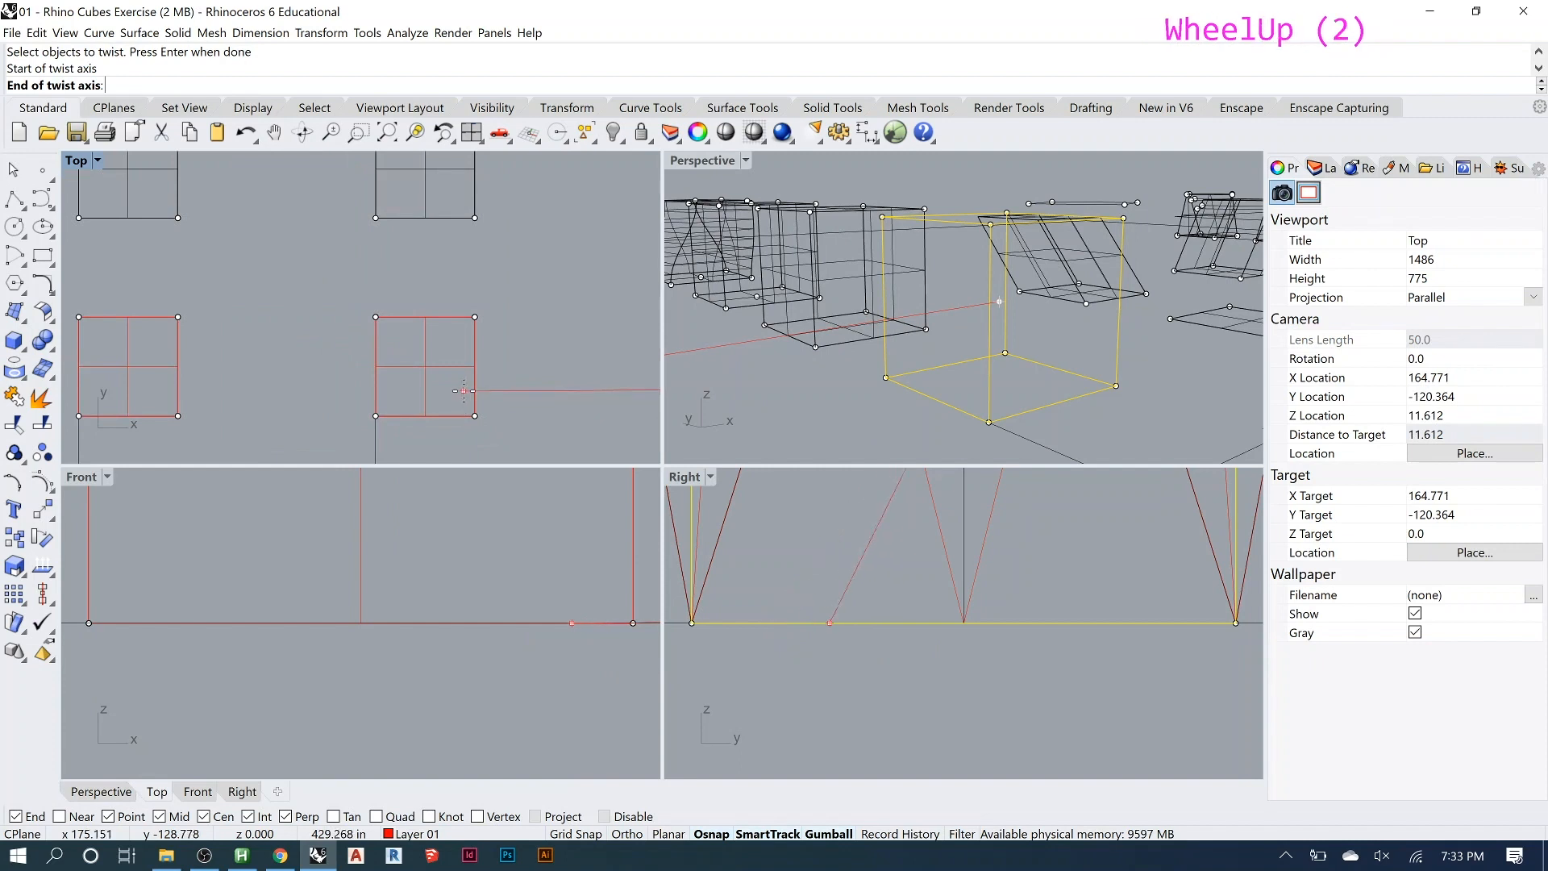
scroll(346, 591, "down", 3)
scroll(346, 591, "down", 7)
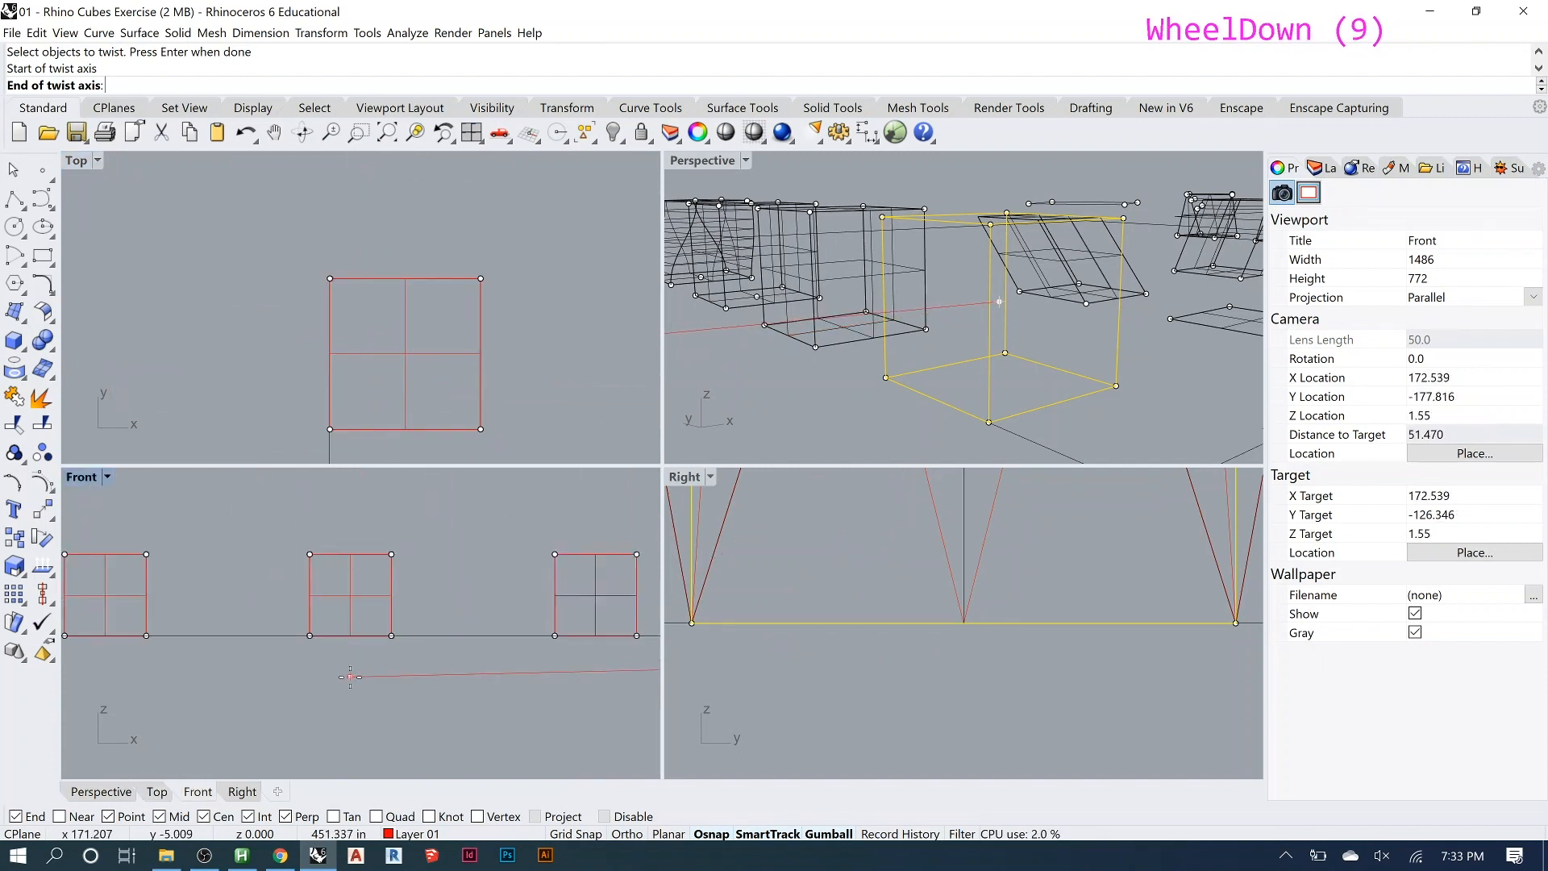
scroll(720, 597, "down", 8)
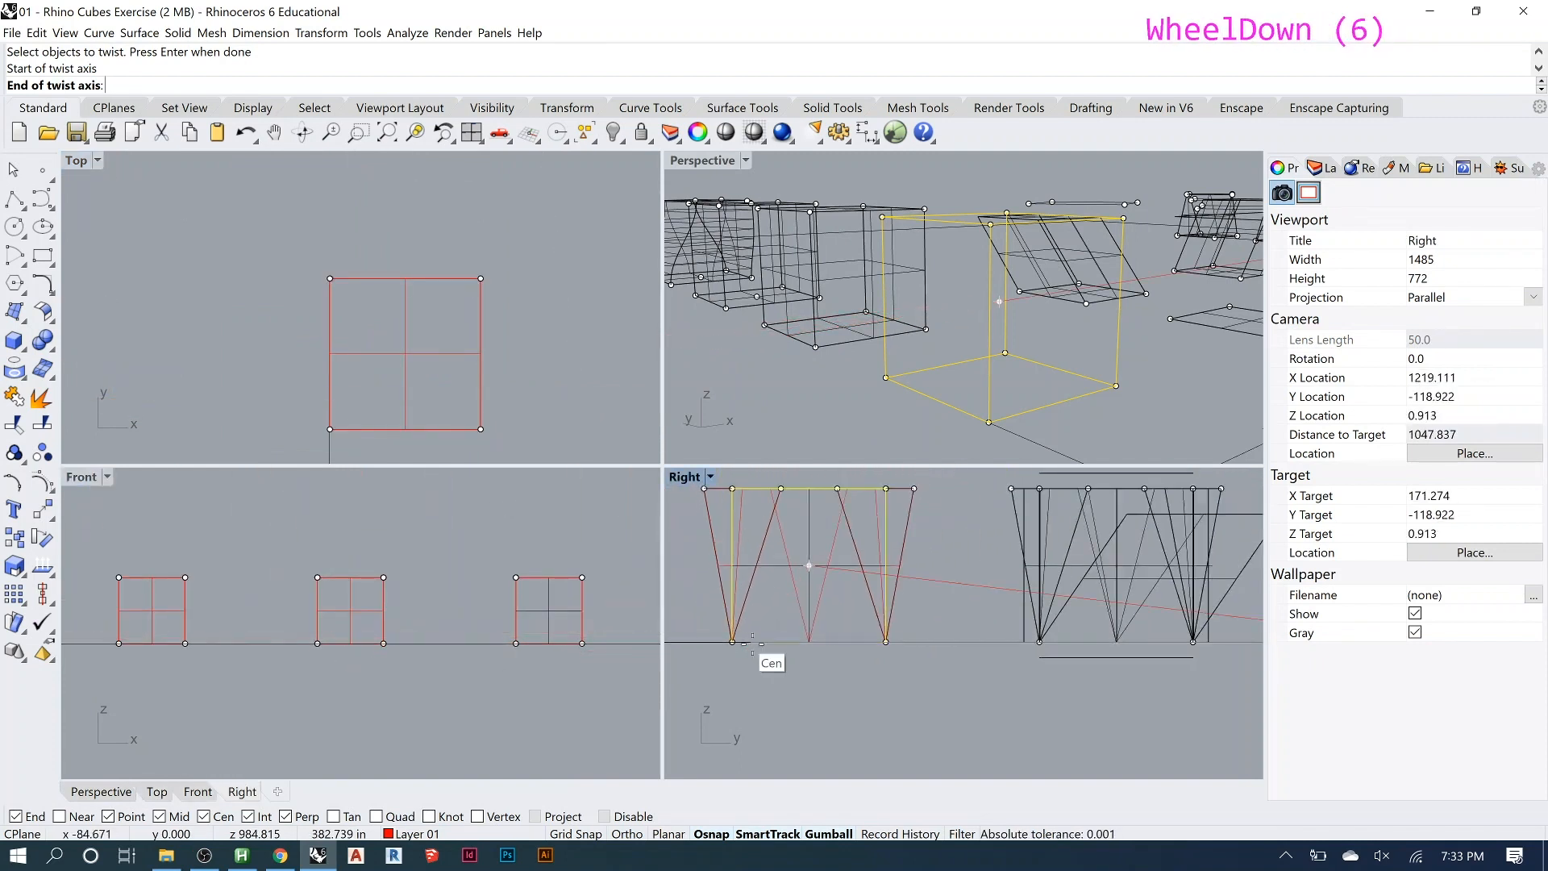
right_click(497, 134)
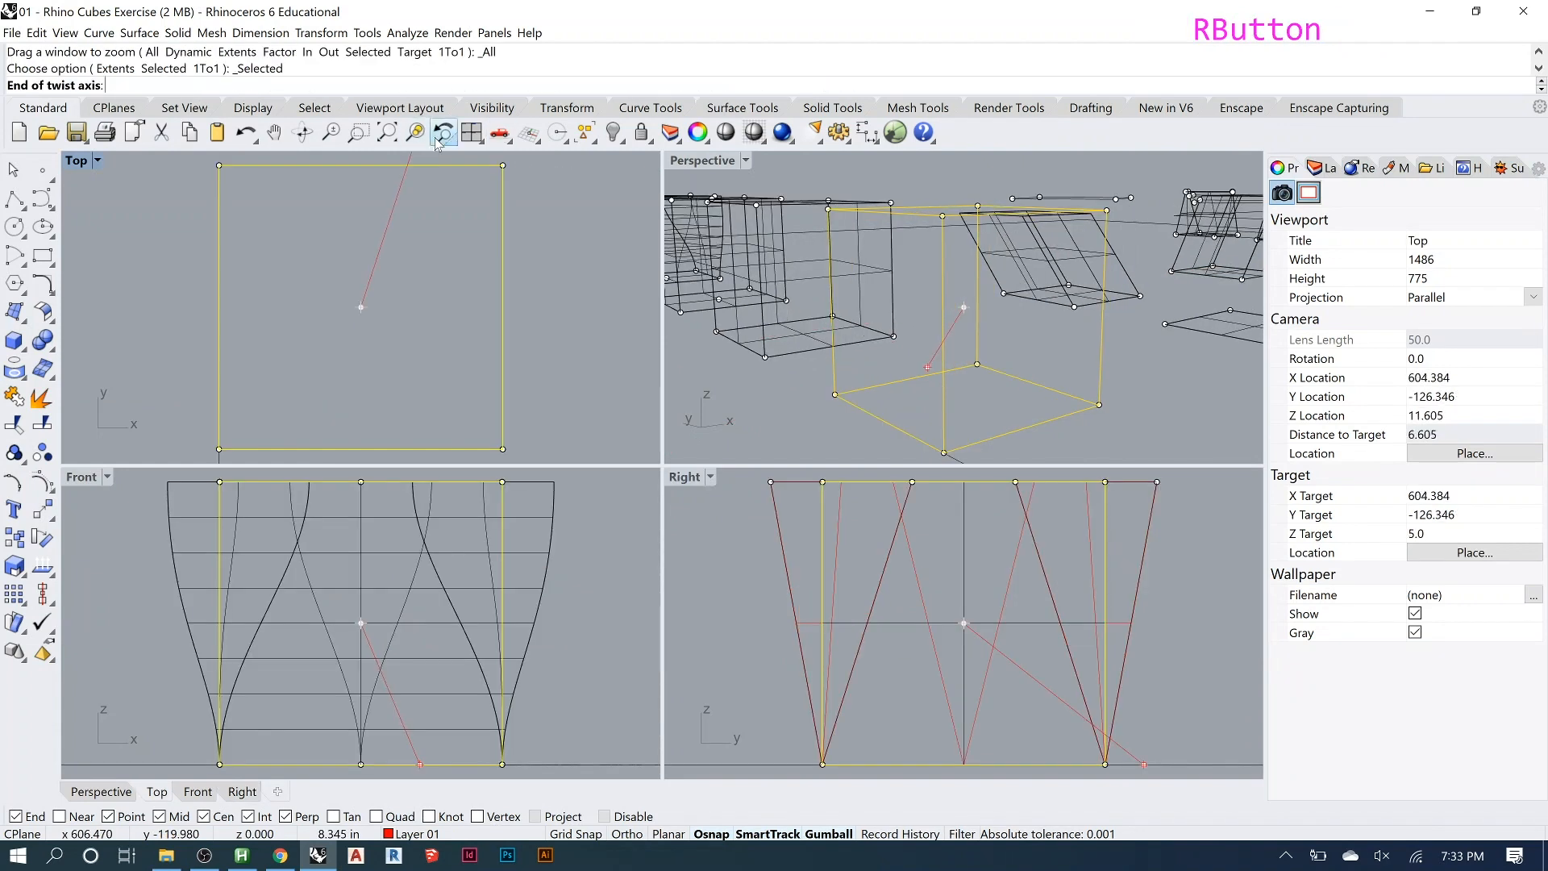
scroll(999, 686, "down", 4)
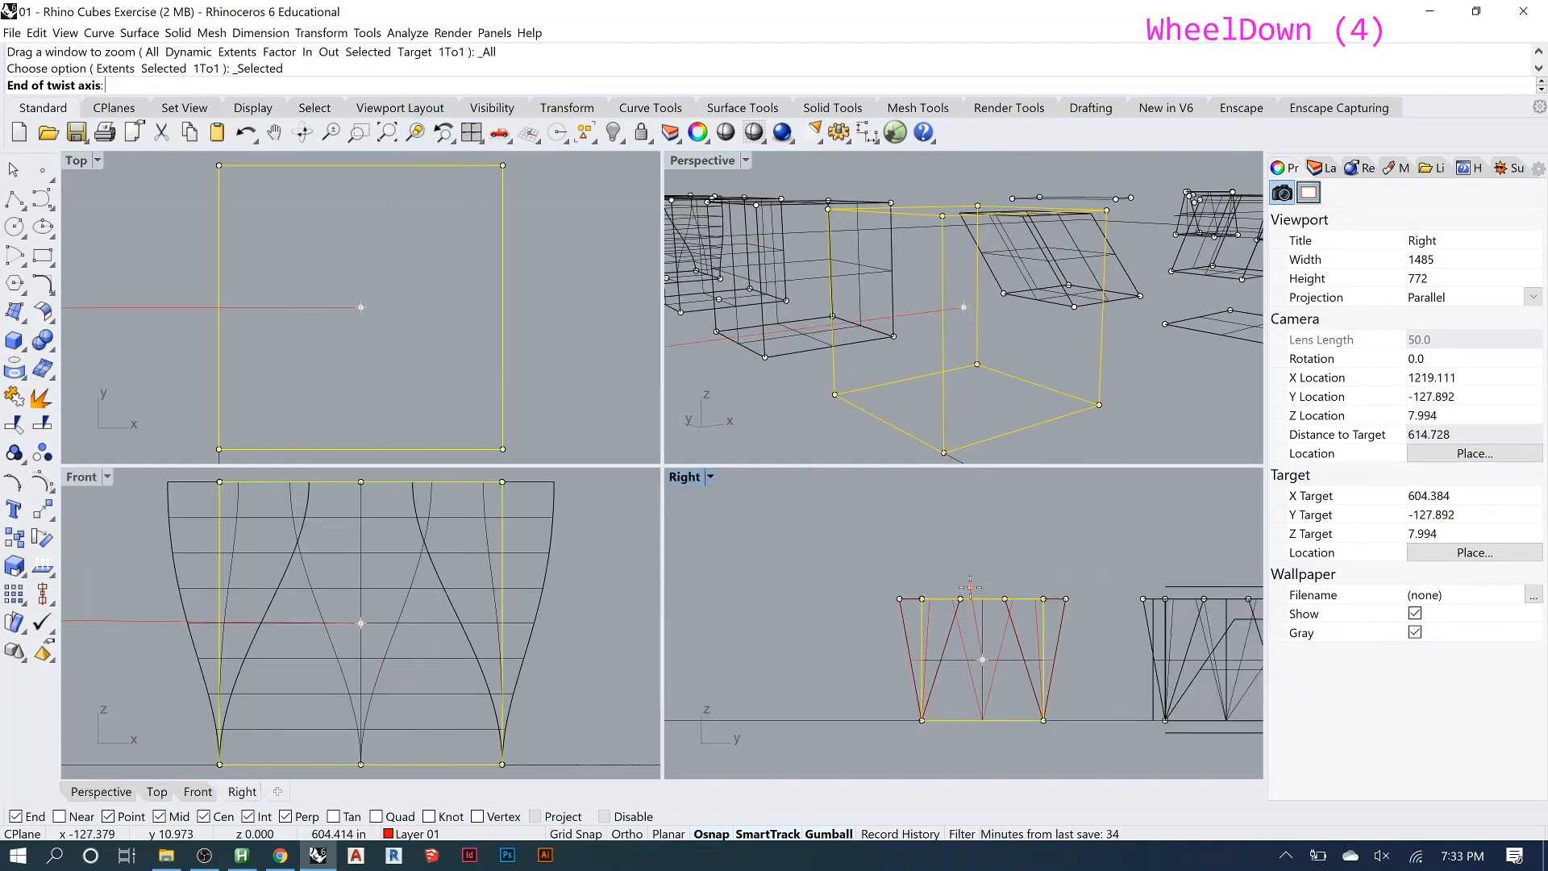
left_click(983, 539)
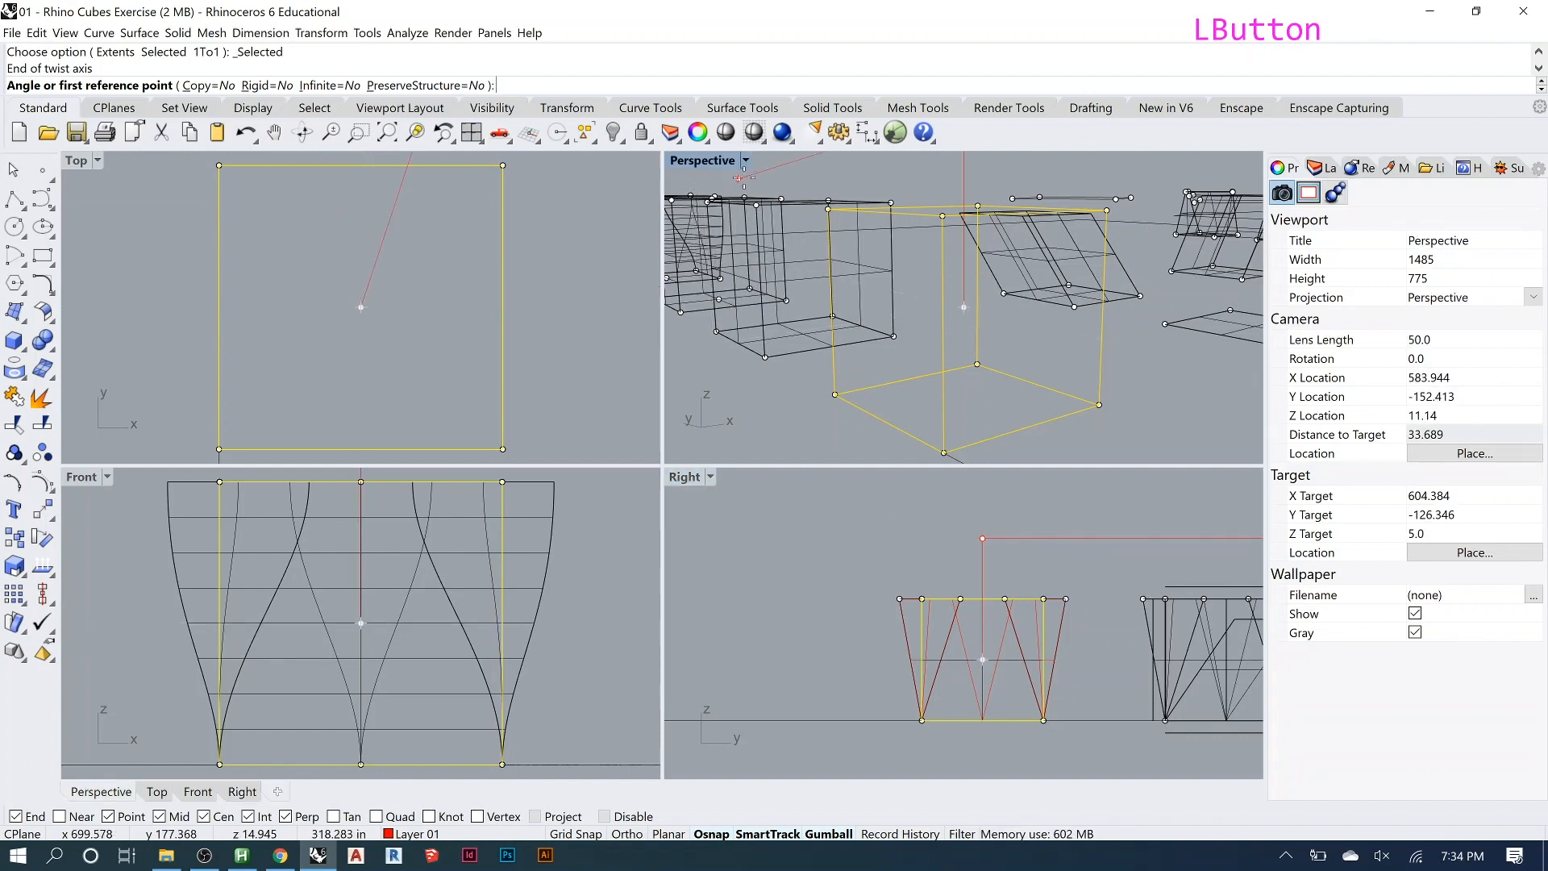
Set the Perspective viewport to Shaded display while the twist is still running.
left_click(744, 161)
left_click(710, 219)
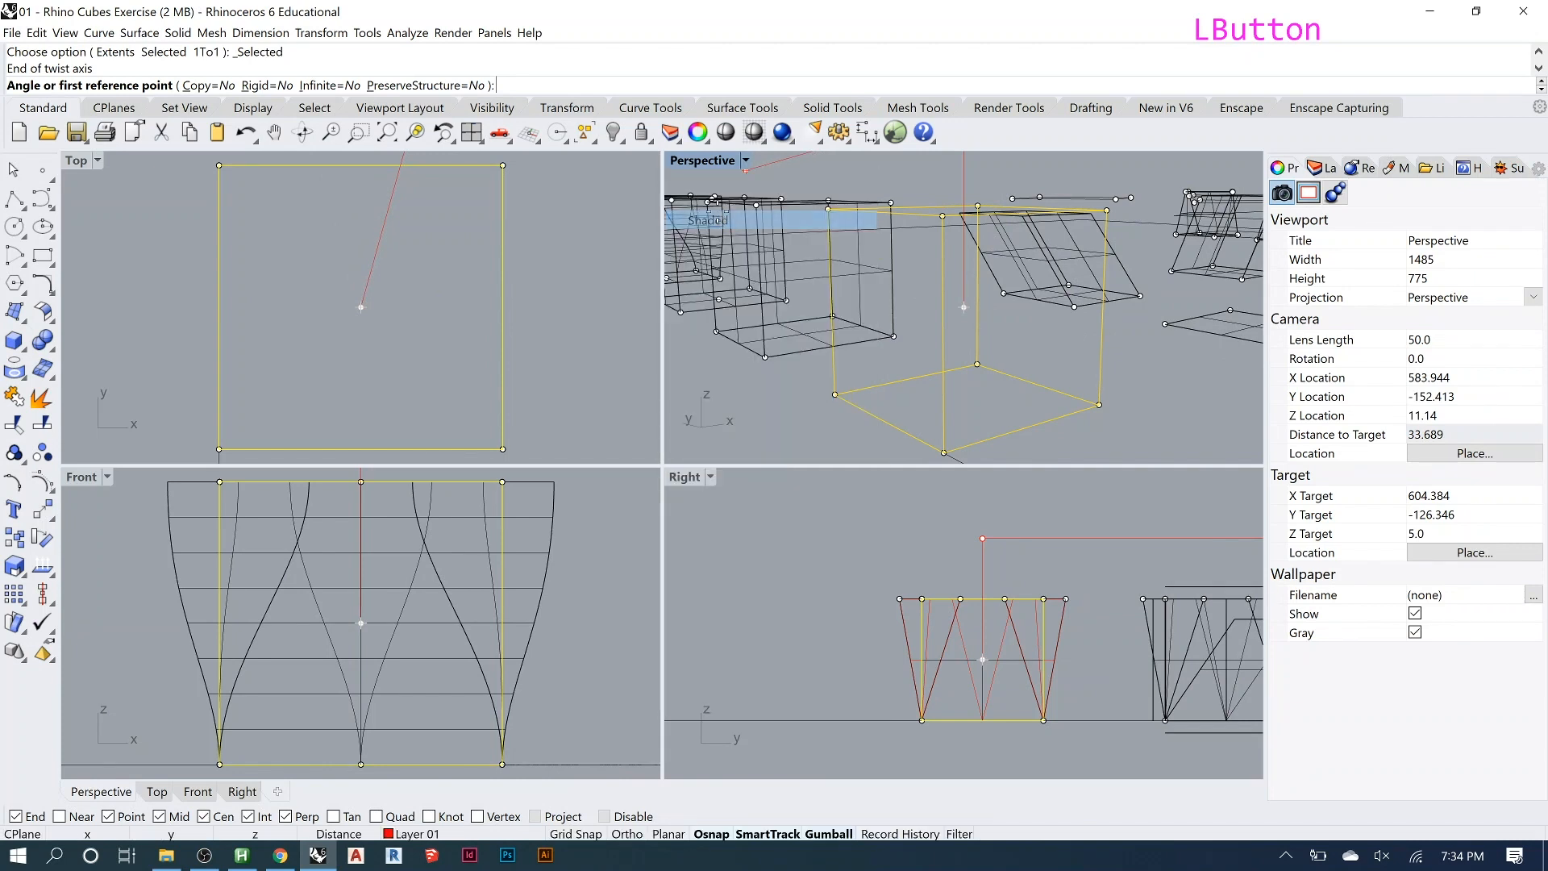
right_click_drag(976, 238, 964, 278)
Twist the upper part of the red box by picking two reference points around it in the Top view, and maximize the Perspective viewport.
scroll(339, 261, "down", 2)
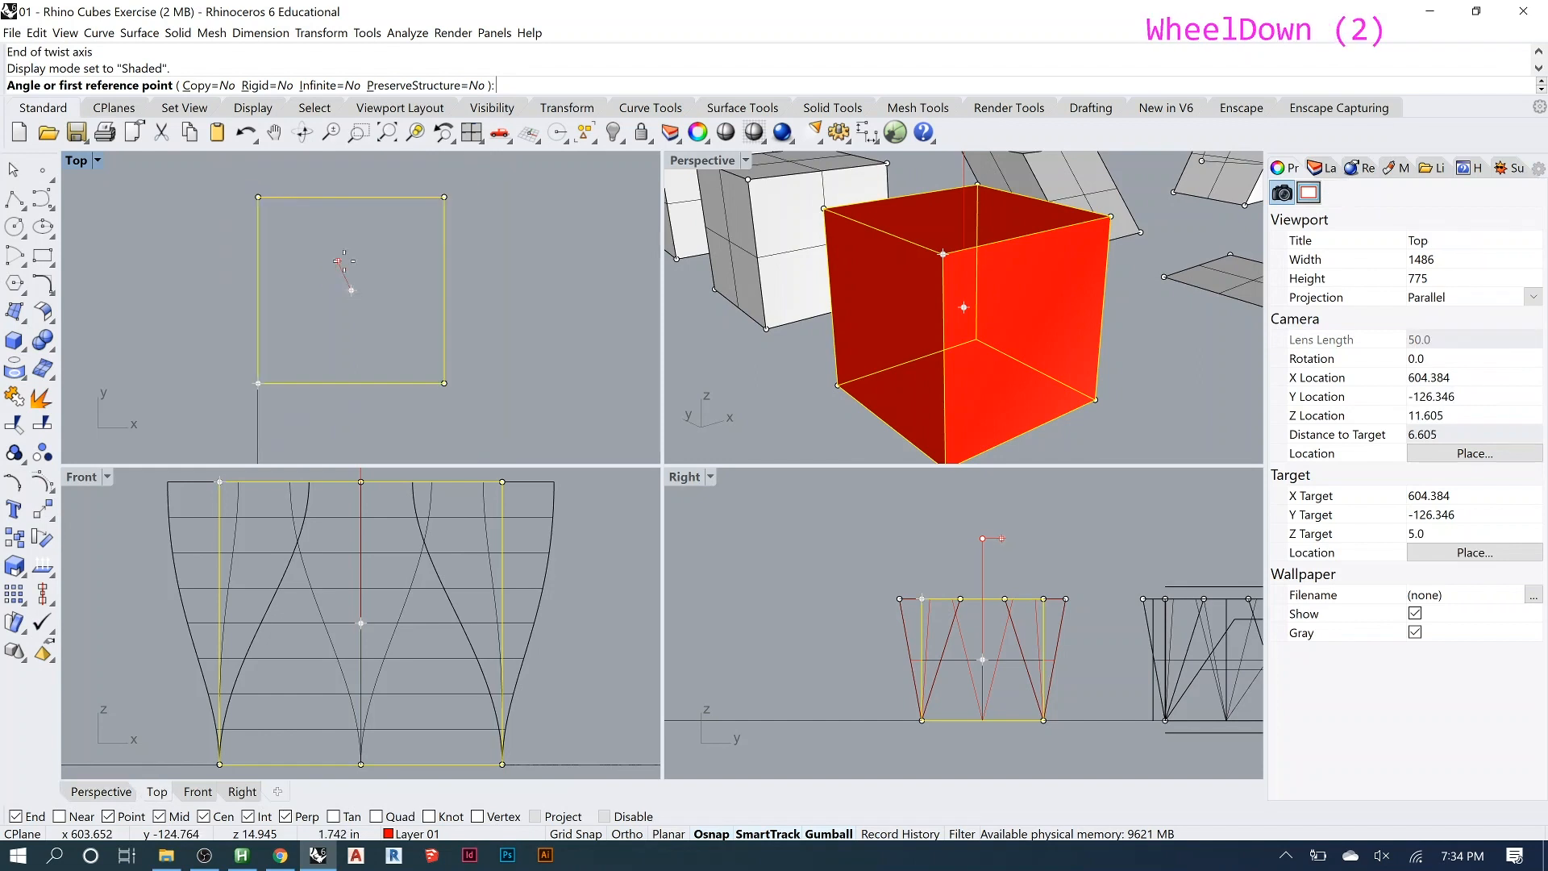
scroll(980, 238, "down", 1)
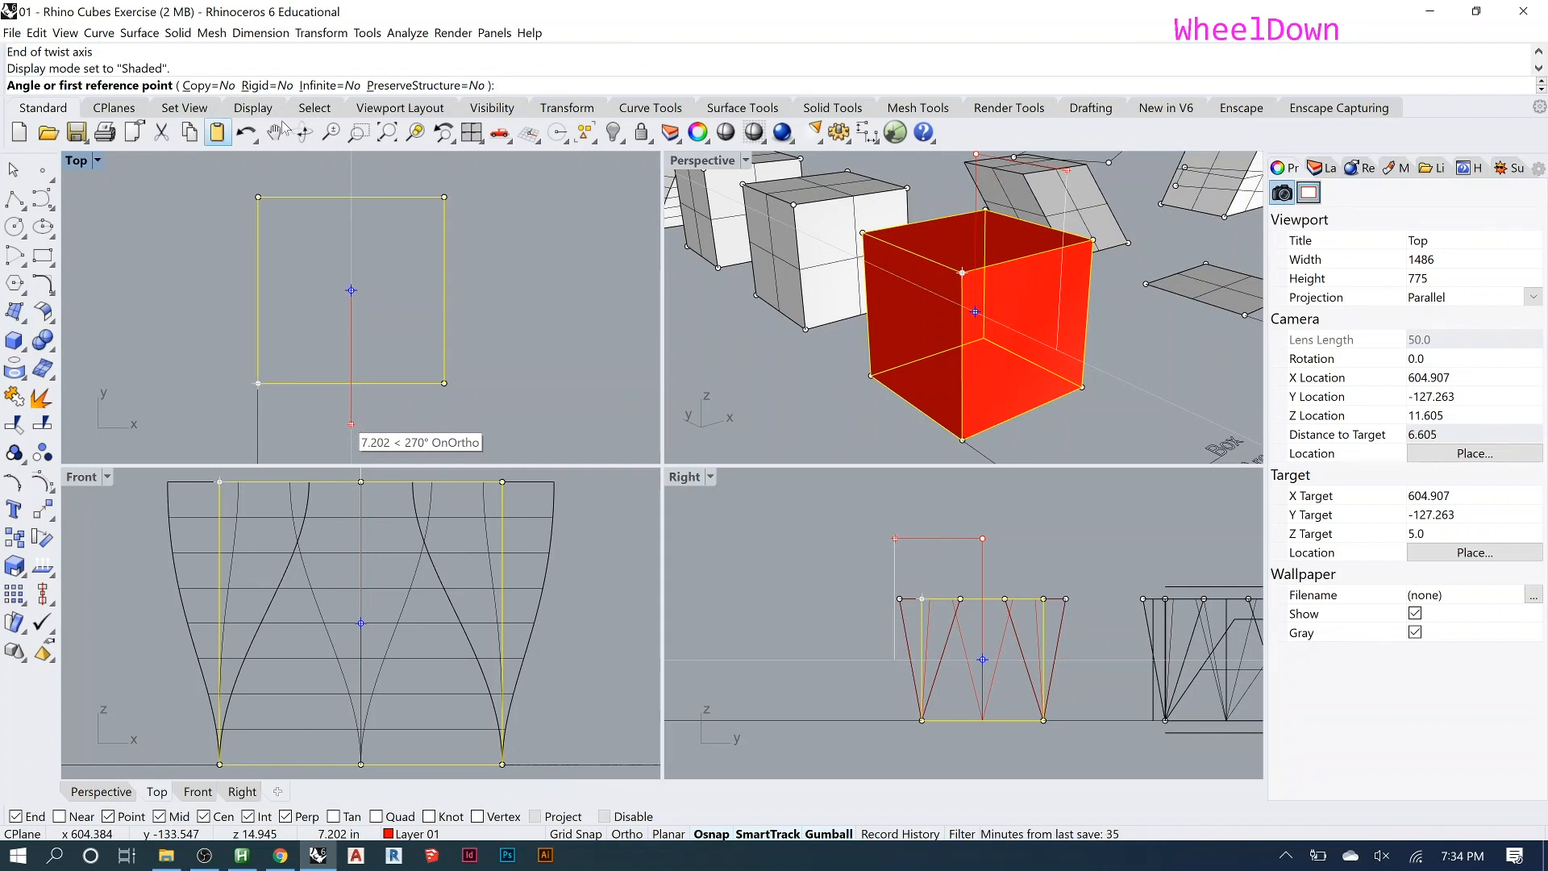
left_click(436, 415)
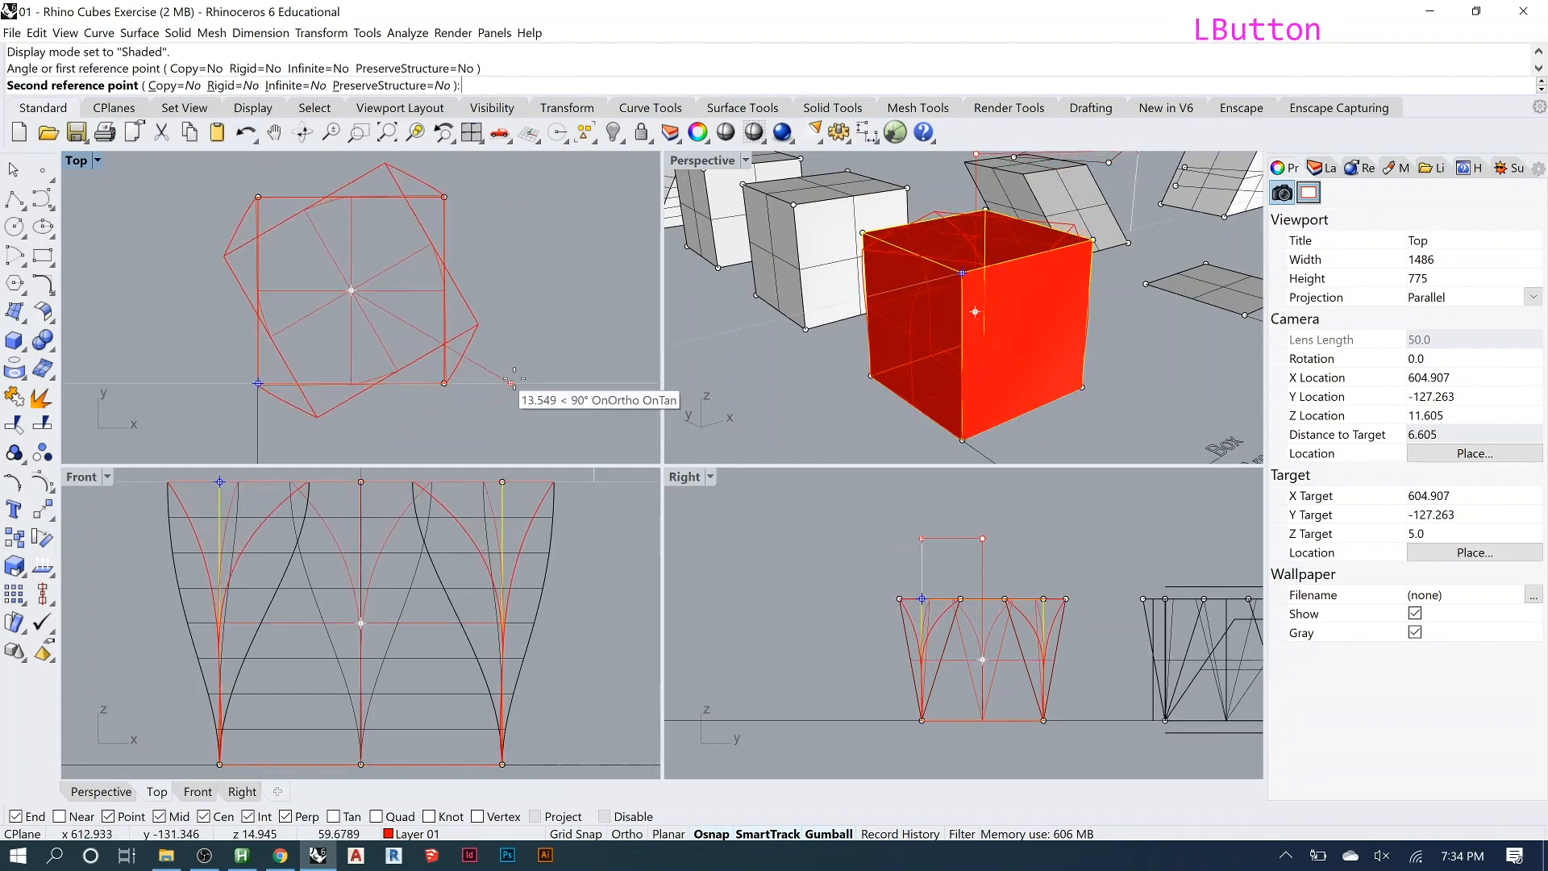
left_click(564, 242)
right_click_drag(1010, 351, 949, 353)
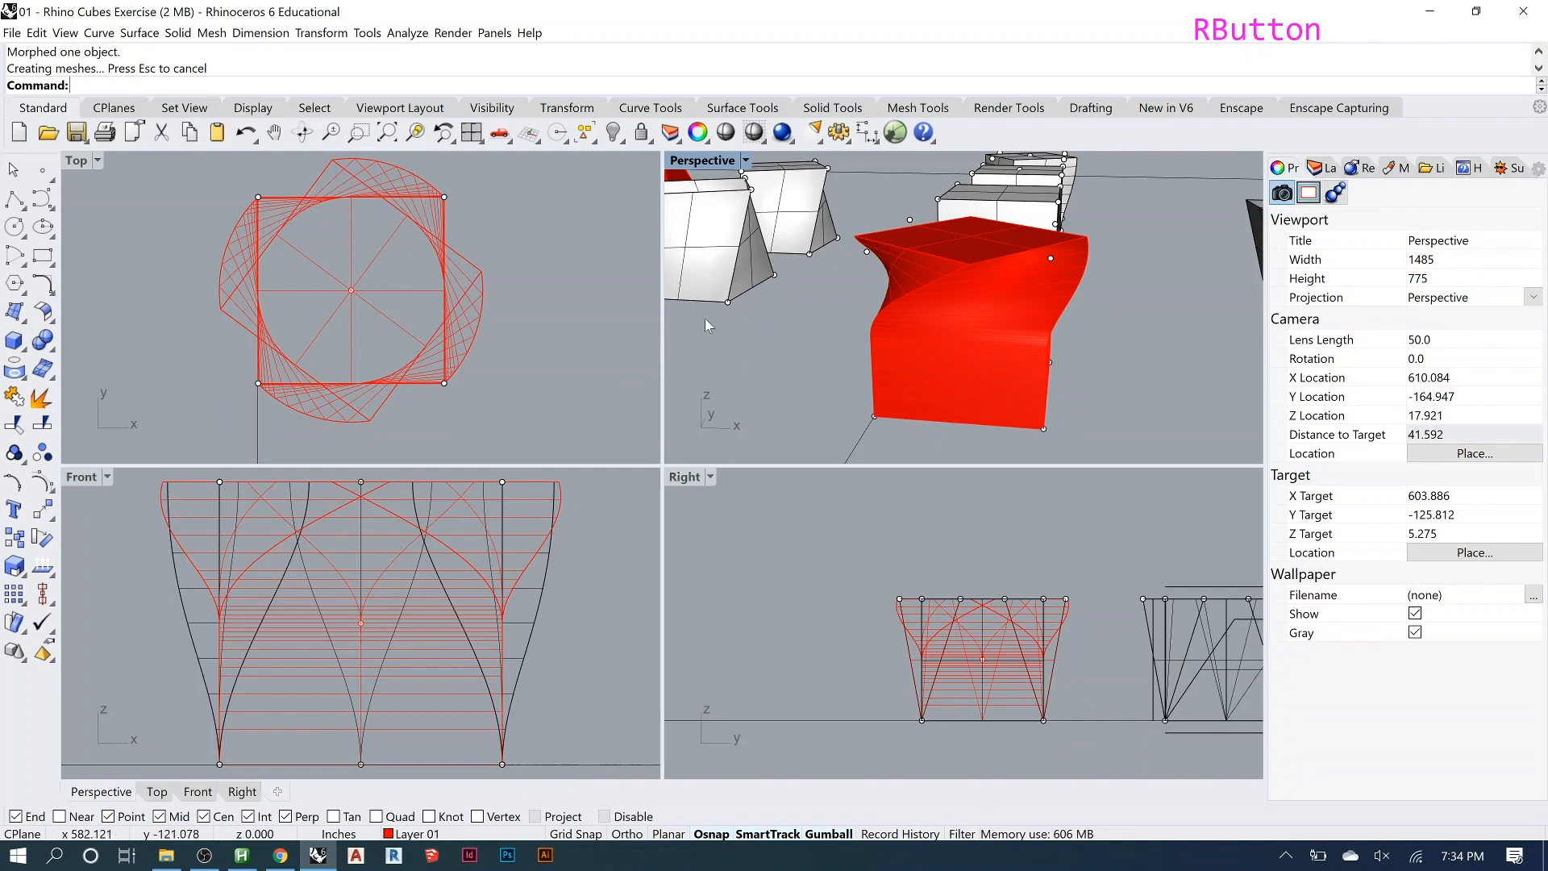
double_click(702, 159)
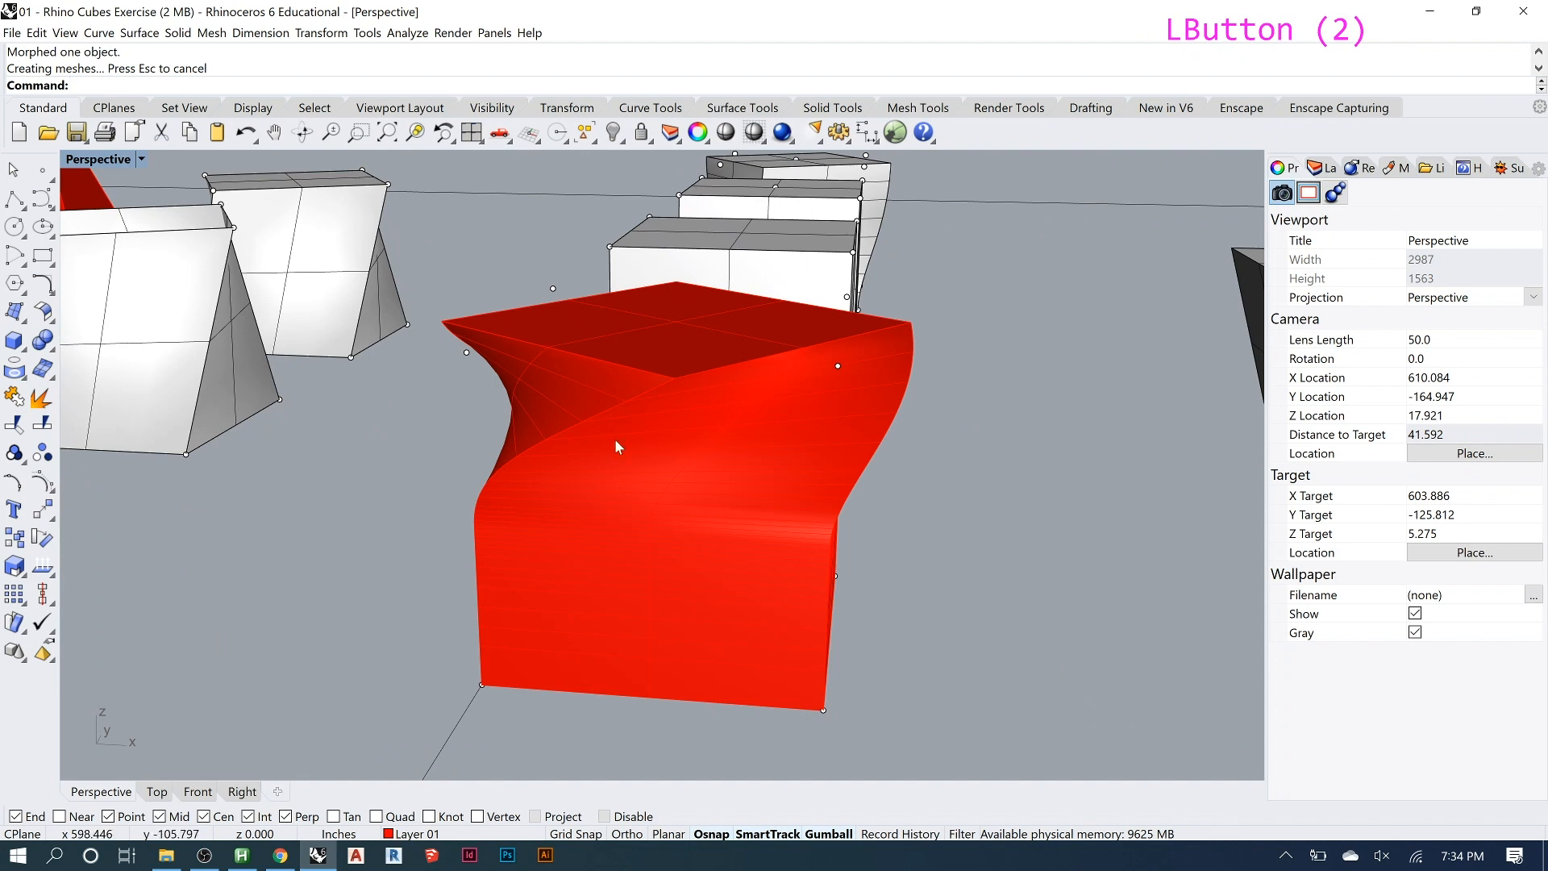
Start ExtrudeSrf on the flat plane beside the "Plane Extrude w/ Direction" label.
scroll(596, 439, "down", 7)
scroll(848, 469, "up", 3)
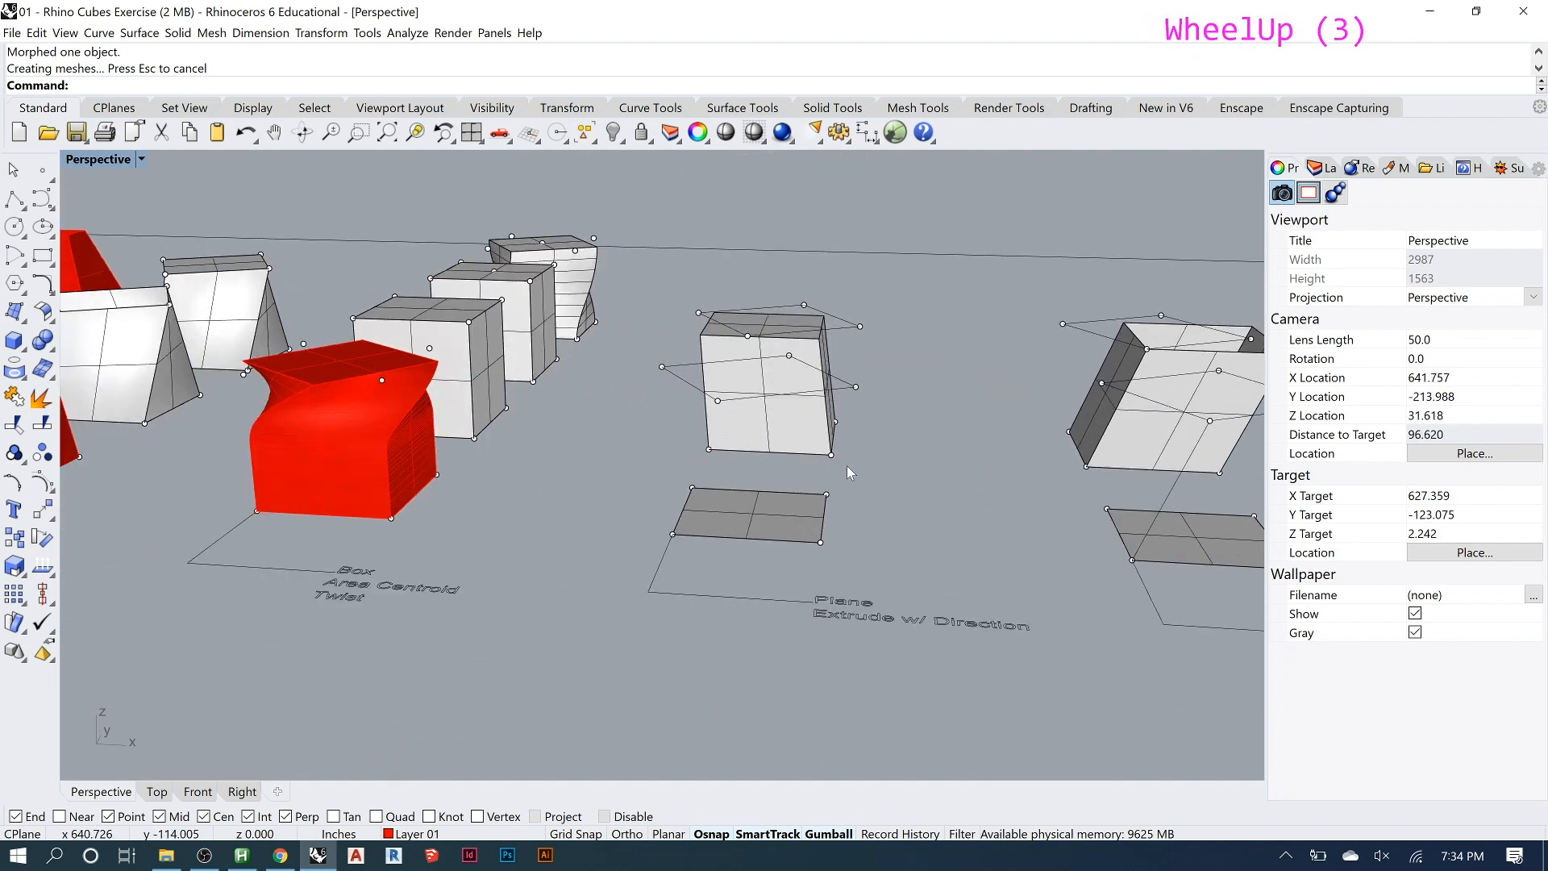
right_click_drag(847, 468, 830, 518)
scroll(834, 505, "up", 2)
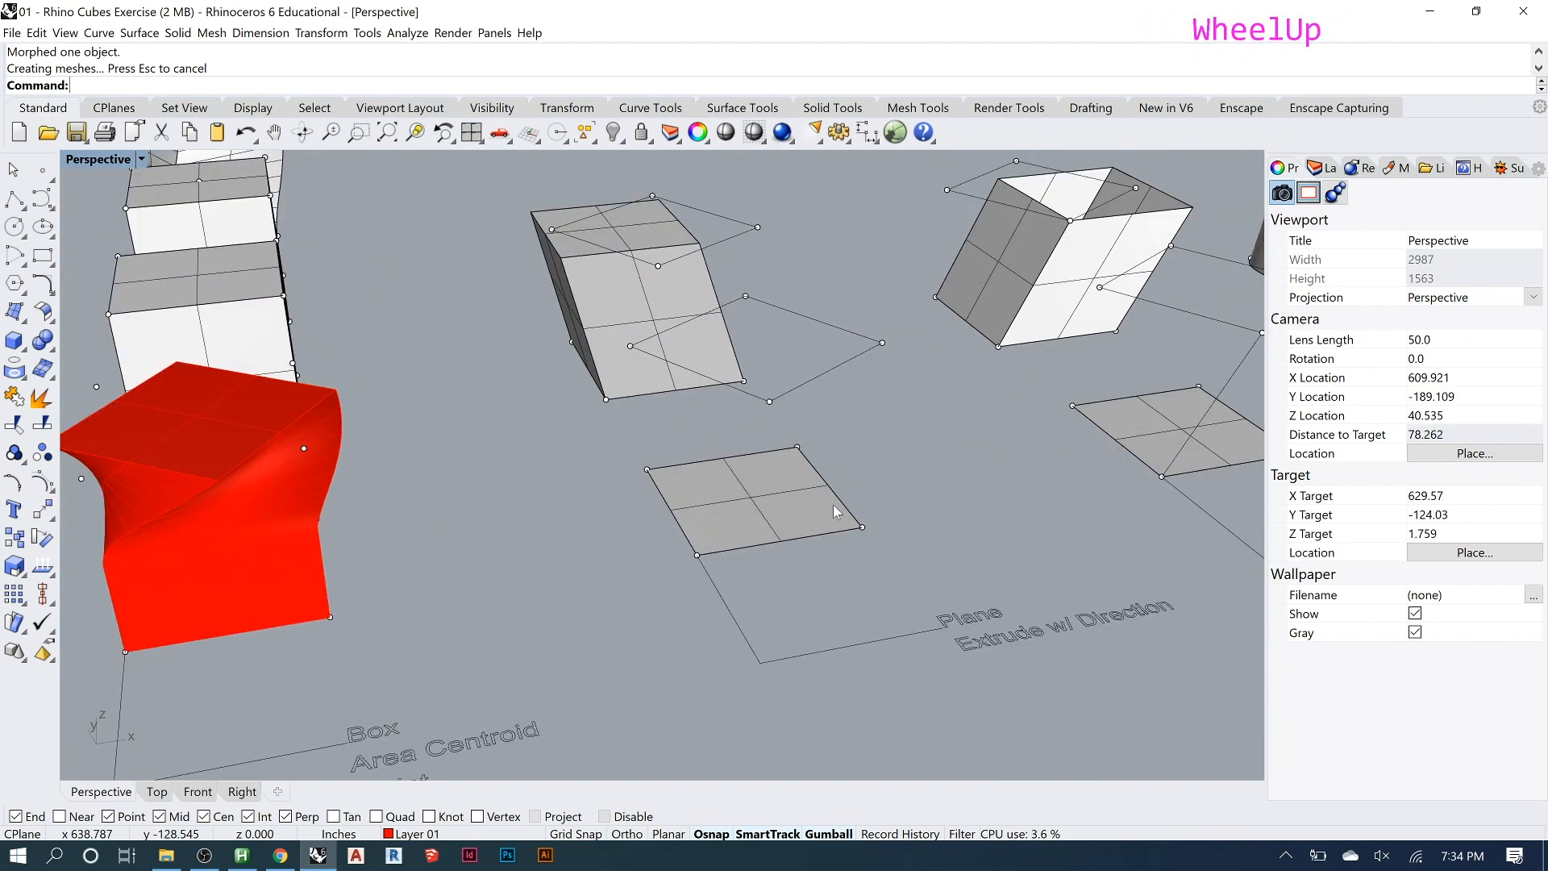
scroll(834, 505, "up", 2)
right_click_drag(690, 511, 703, 501)
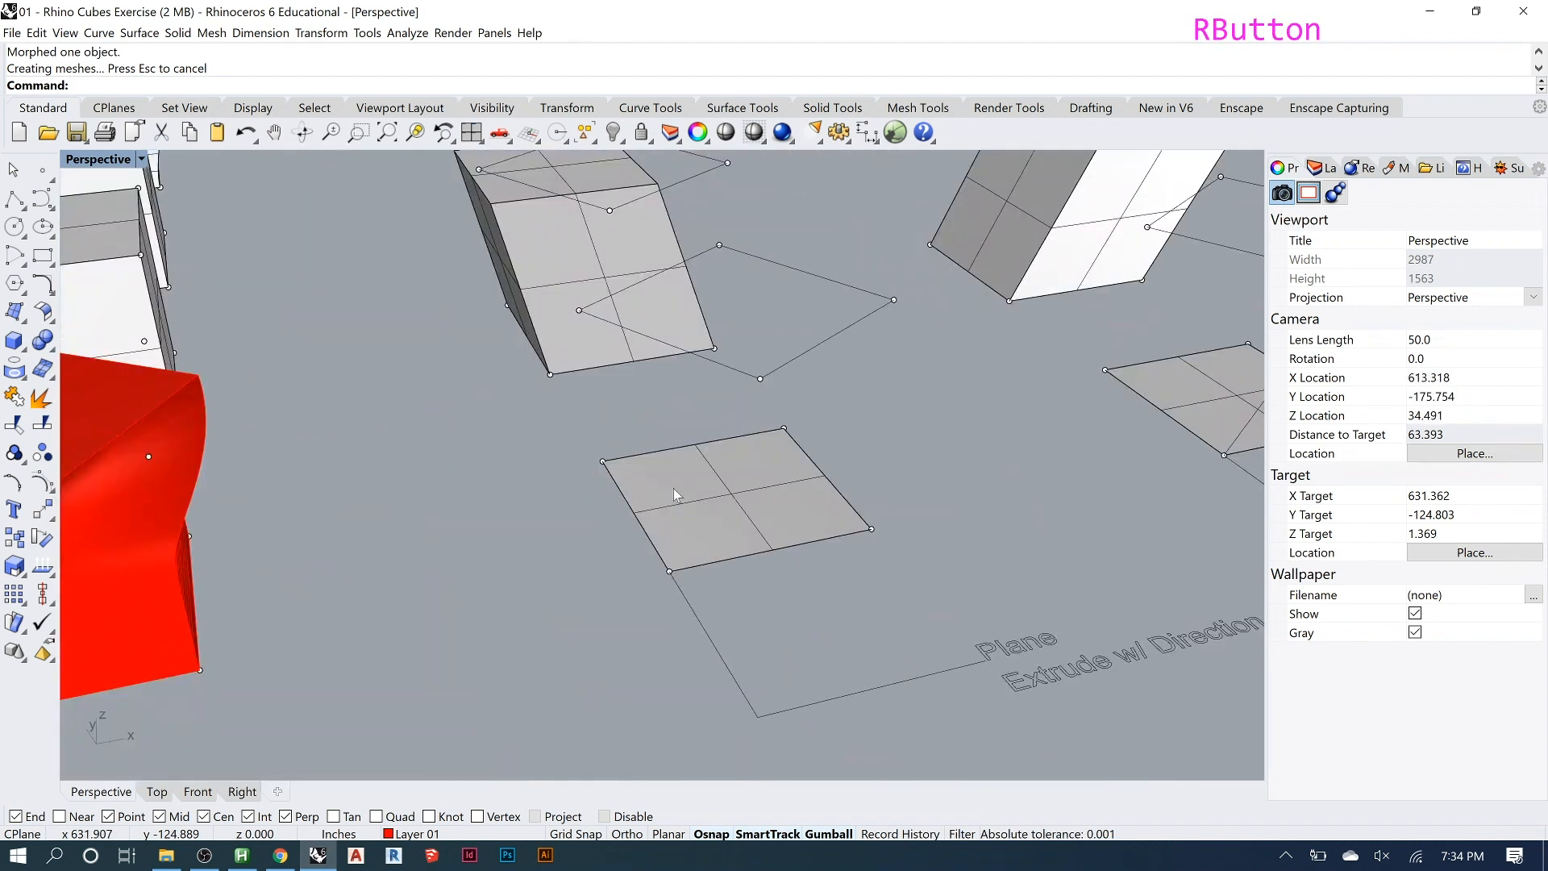
type("extr")
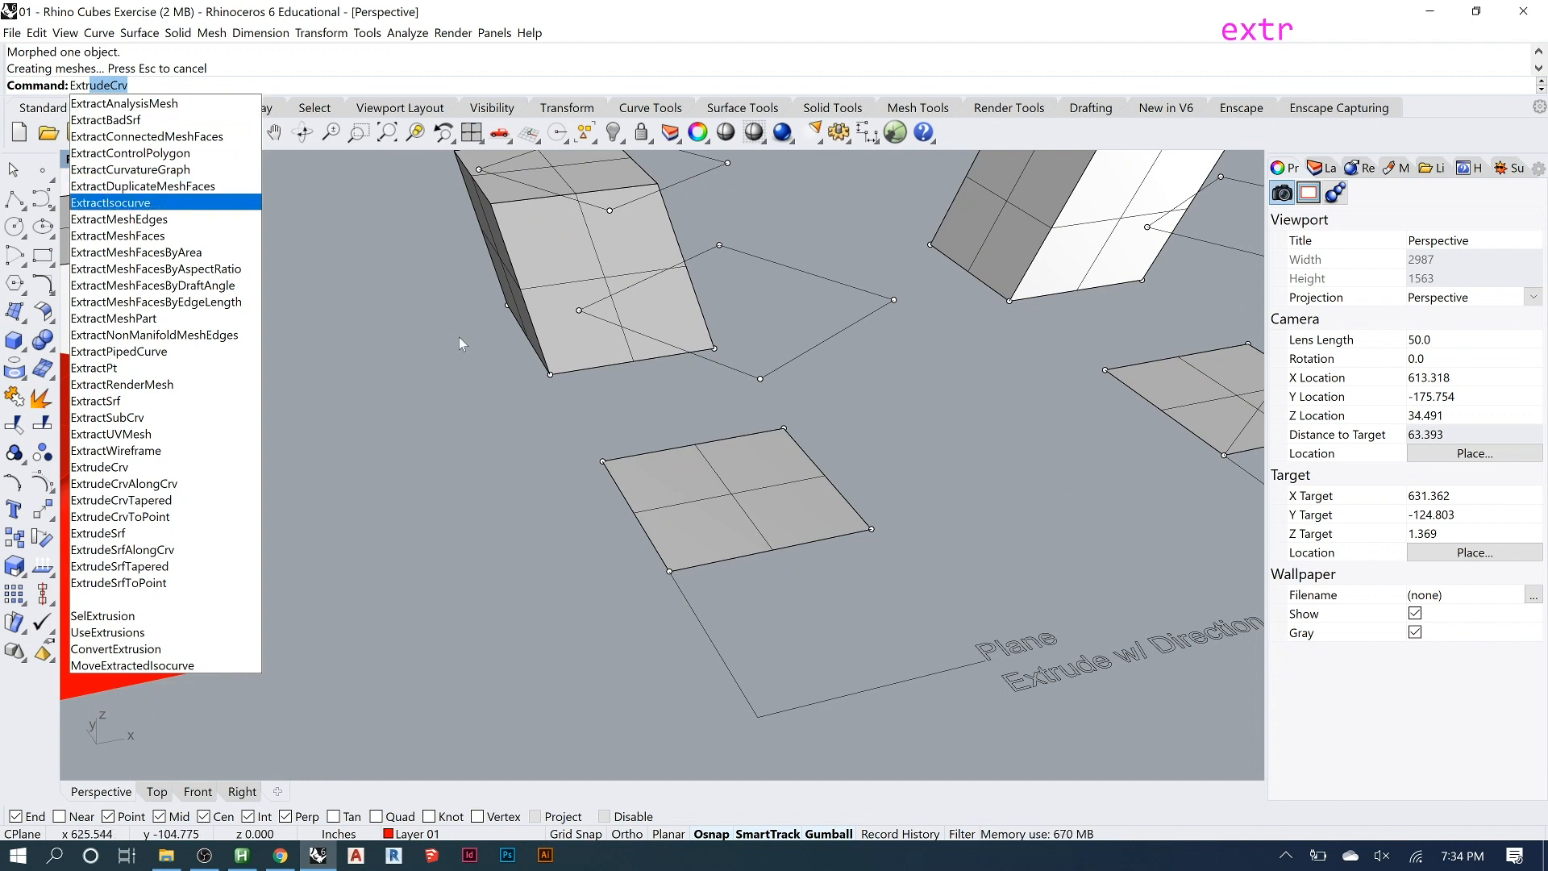
type("udes")
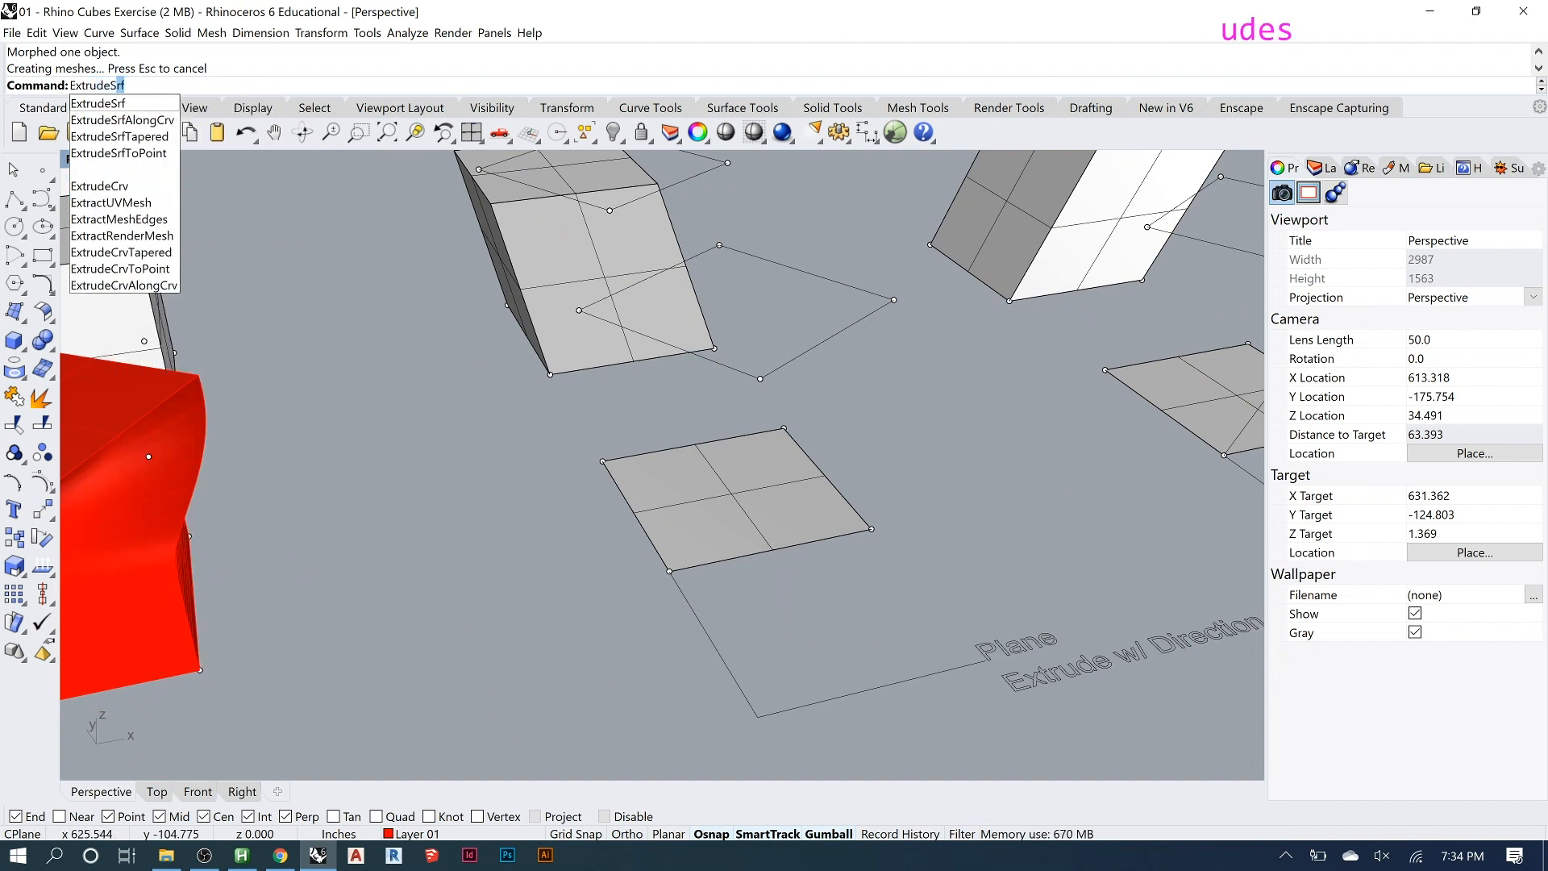
key("Return")
left_click(779, 499)
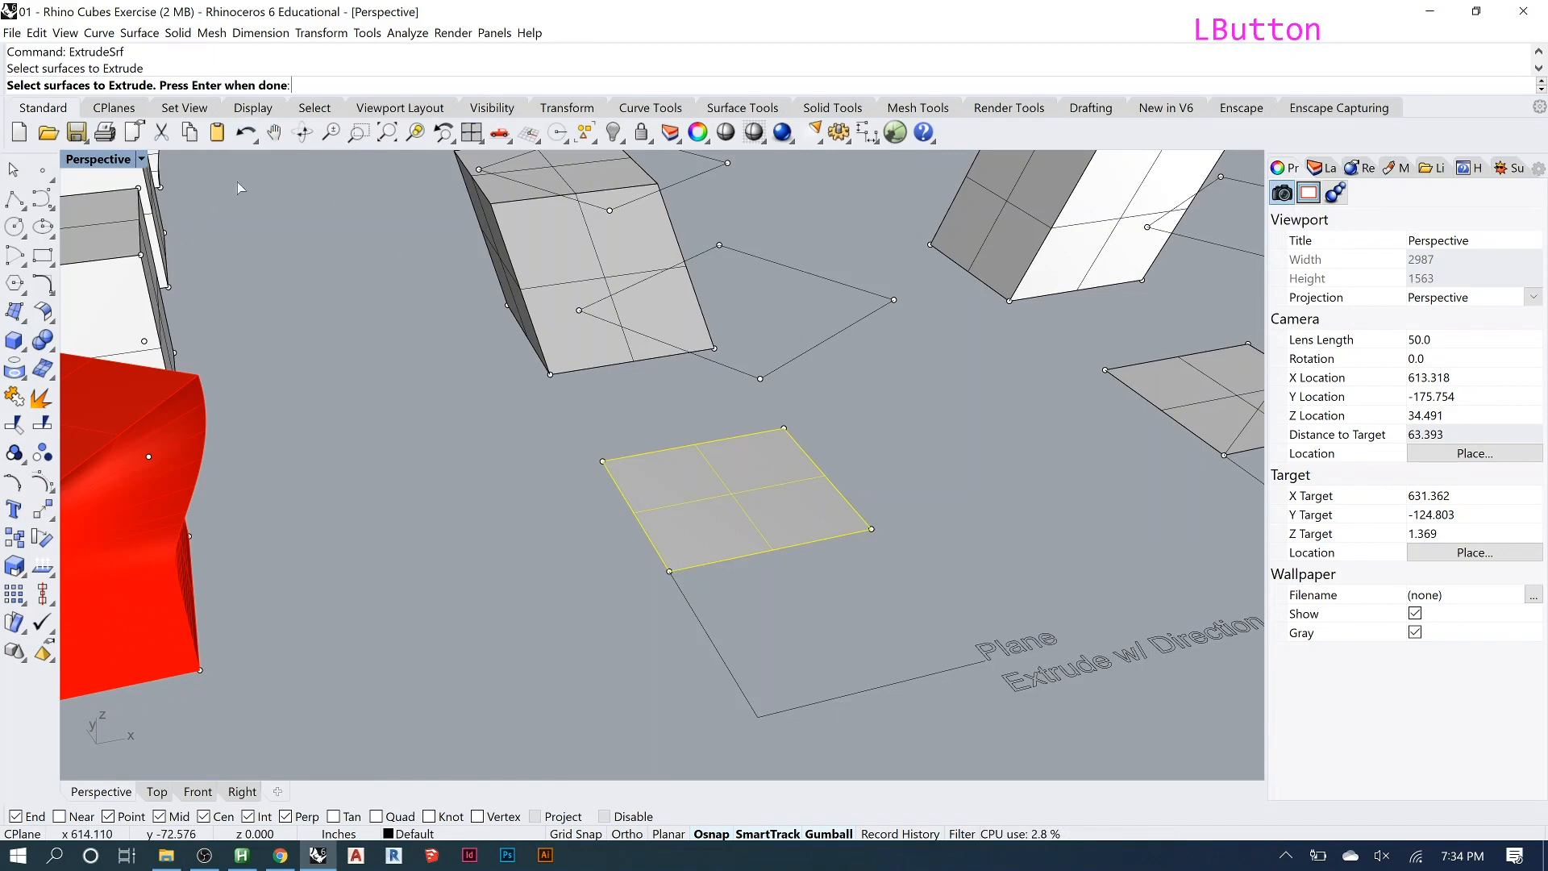
key("Return")
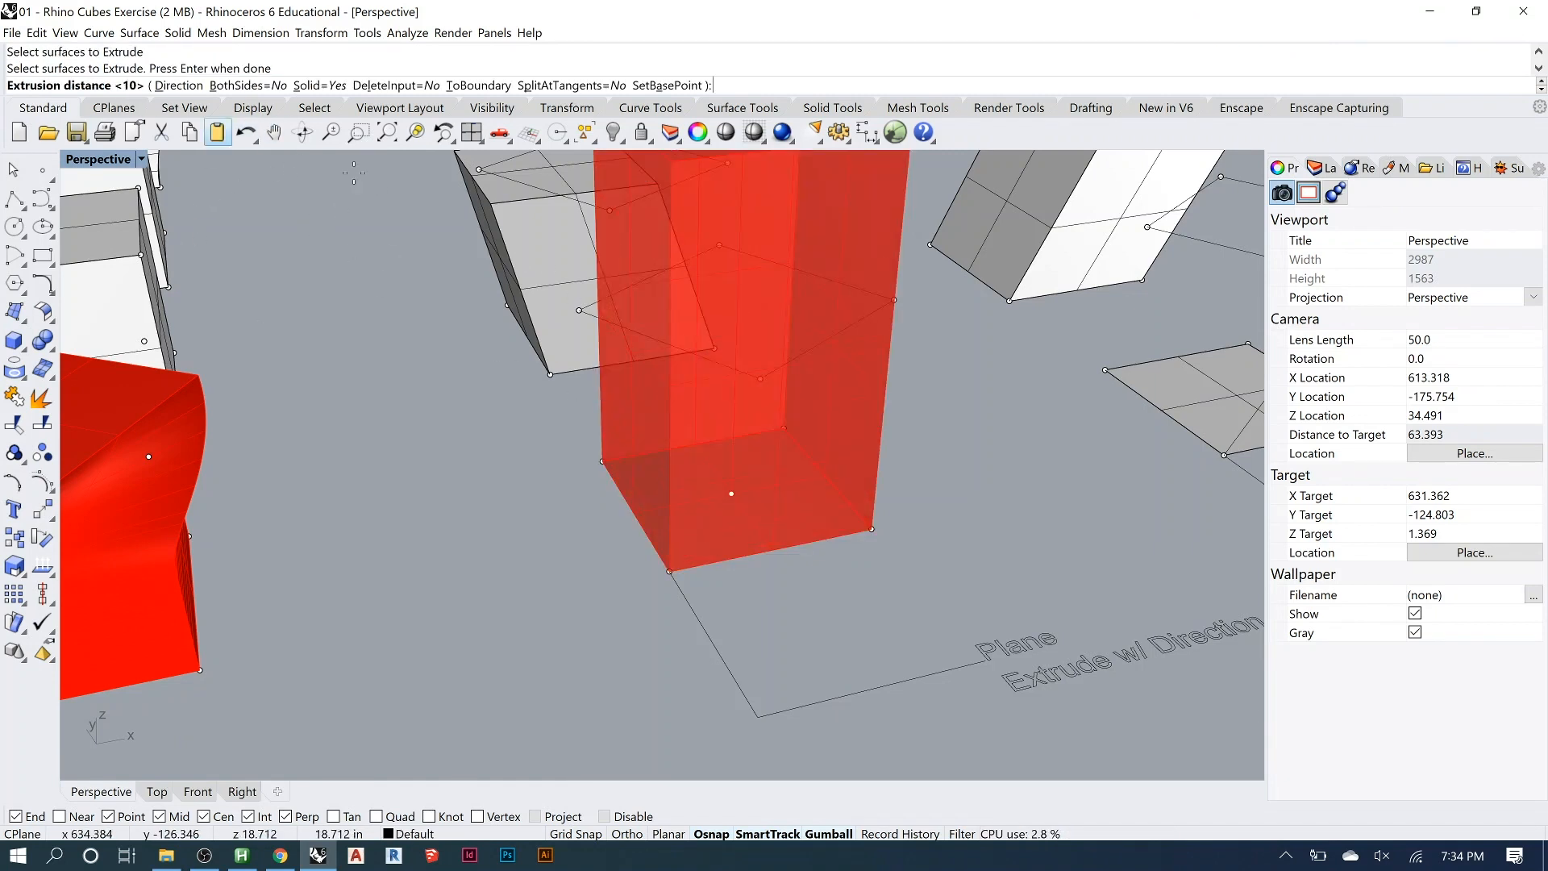
Set the extrusion direction from the plane's near corner to the matching corner of the rotated square above, and extrude up to that corner point.
left_click(170, 86)
right_click_drag(684, 524, 758, 501)
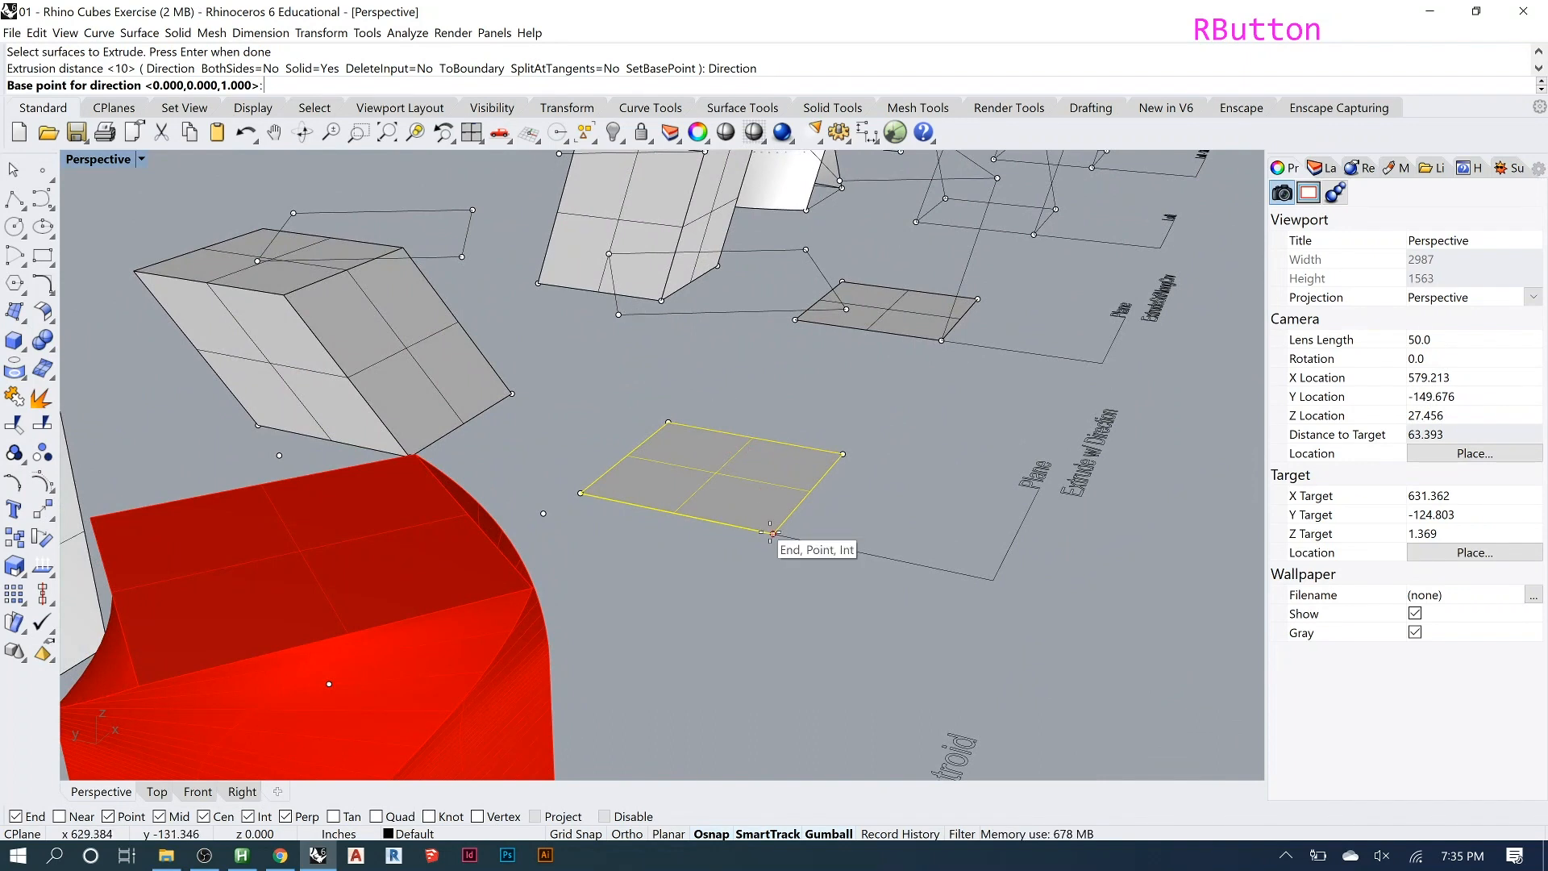
left_click(771, 530)
left_click(617, 314)
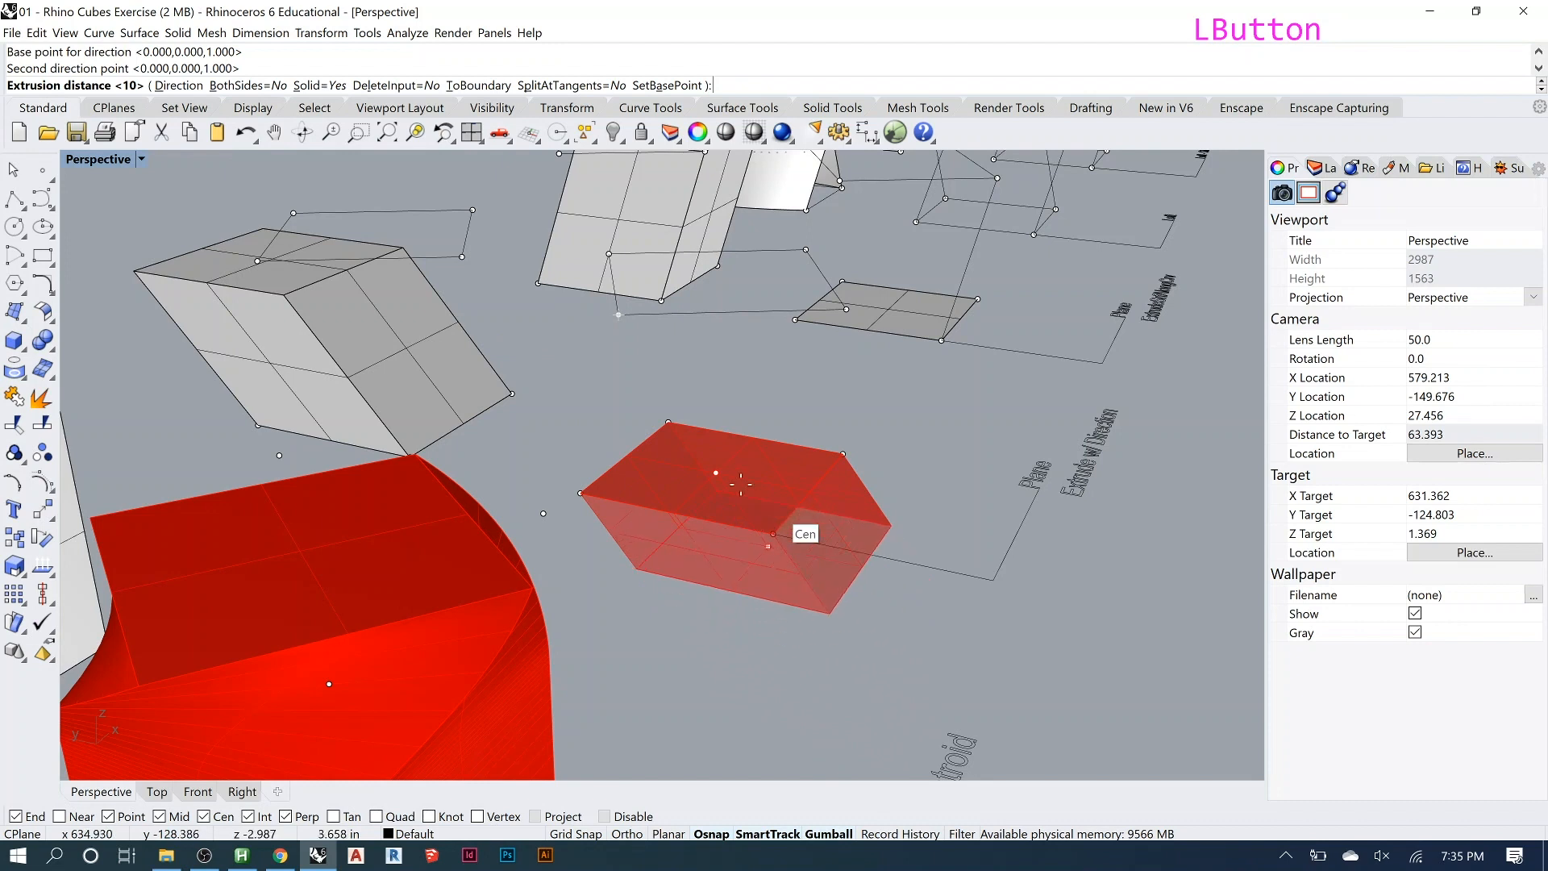
left_click(619, 314)
scroll(629, 416, "down", 3)
scroll(845, 270, "up", 2)
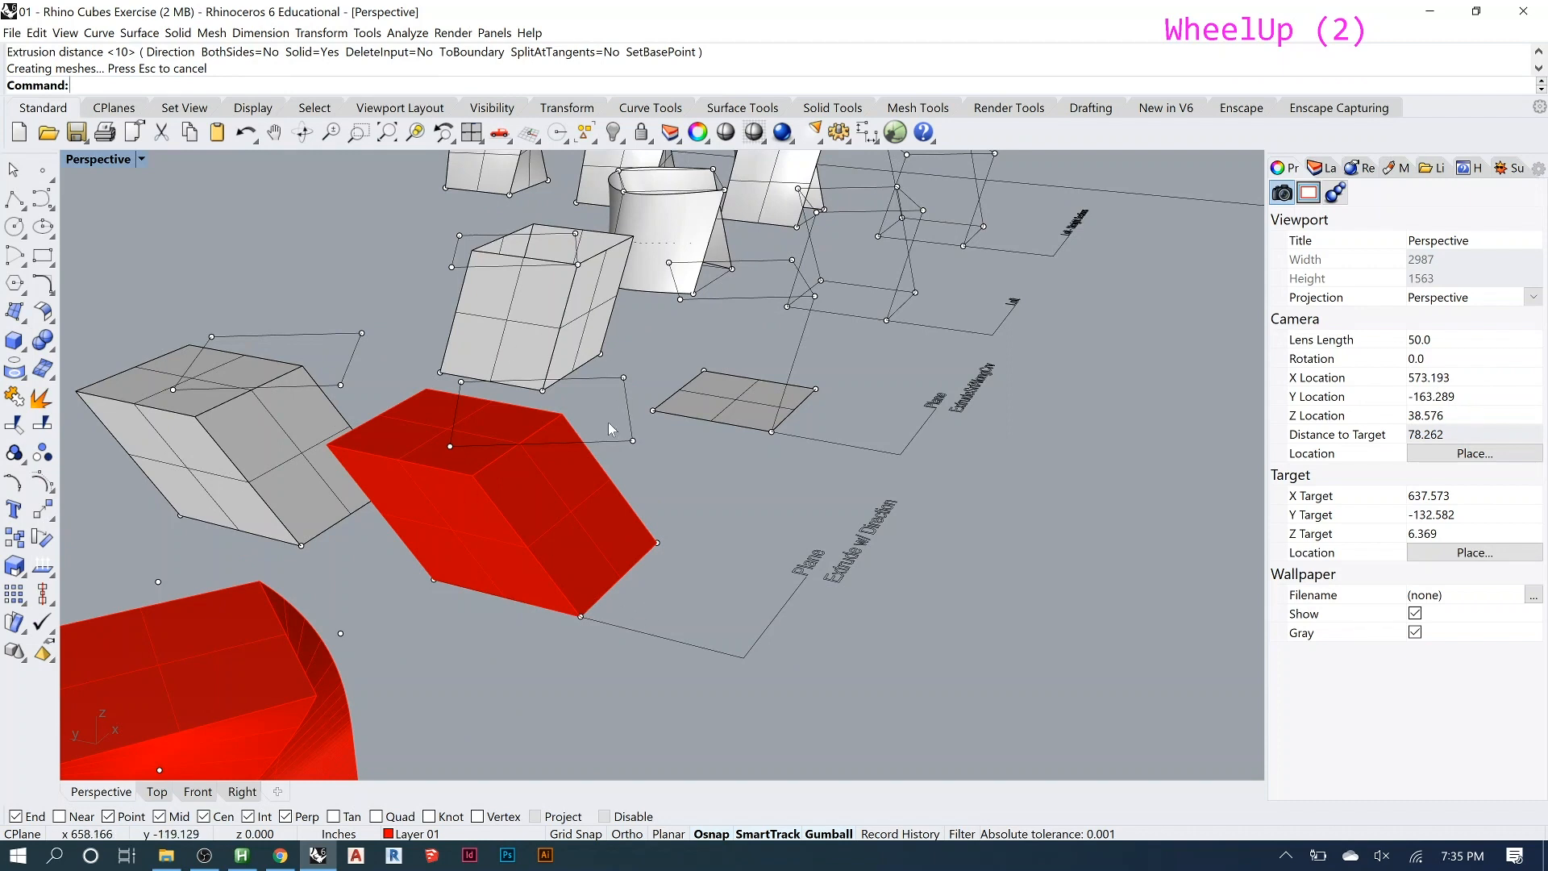
right_click_drag(693, 387, 542, 419)
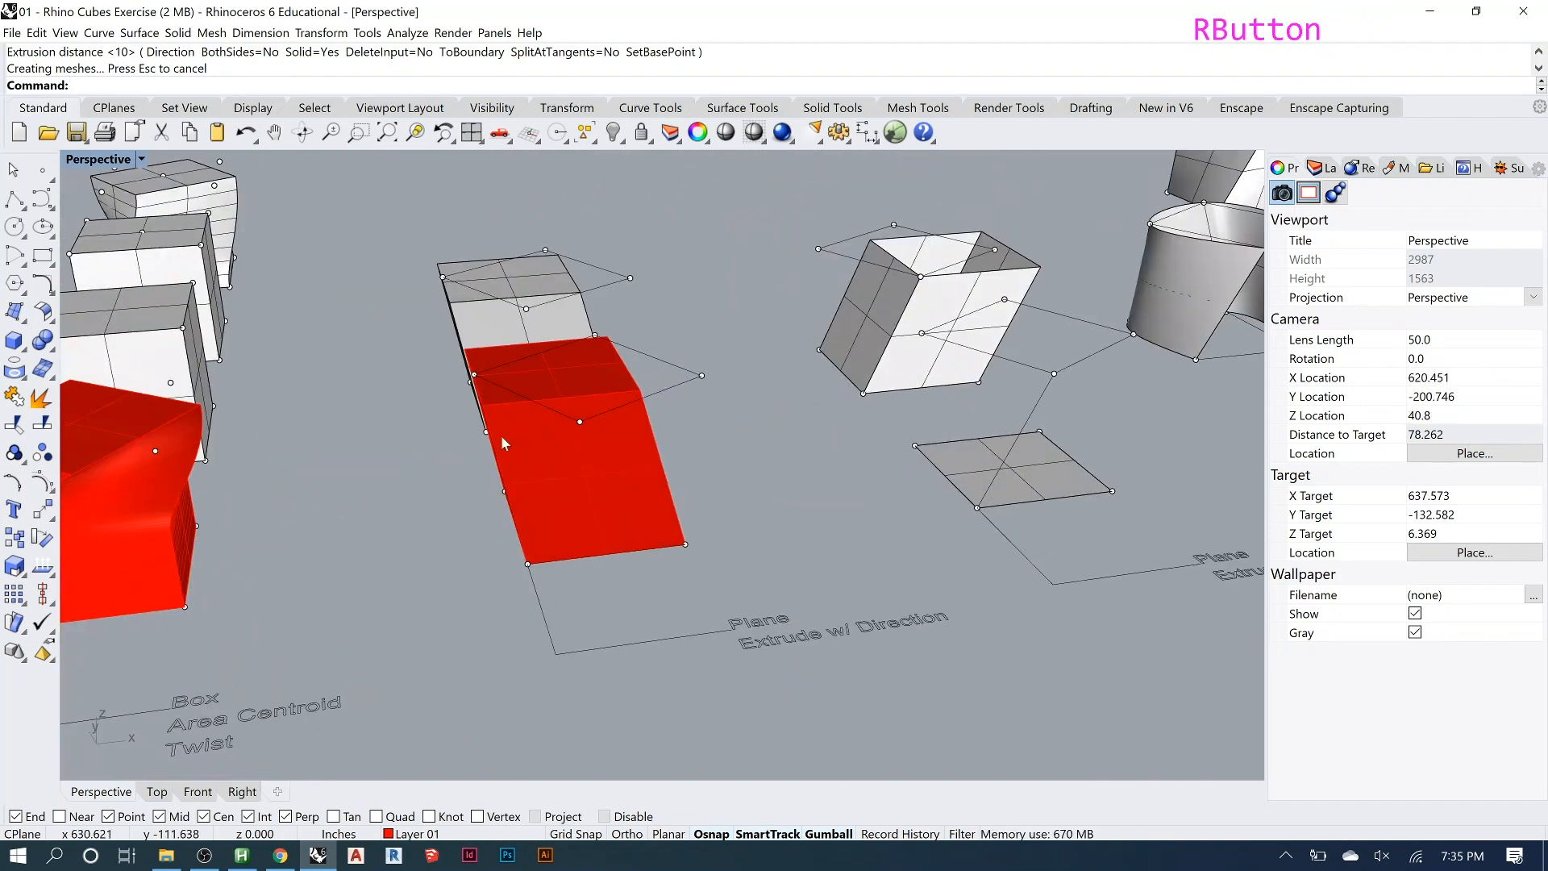
Extrude the plane beside the "ExtrudeSrfAlongCrv" label with ExtrudeSrfAlongCrv, using the slanted line from its corner as the path.
scroll(532, 431, "down", 3)
scroll(984, 436, "up", 4)
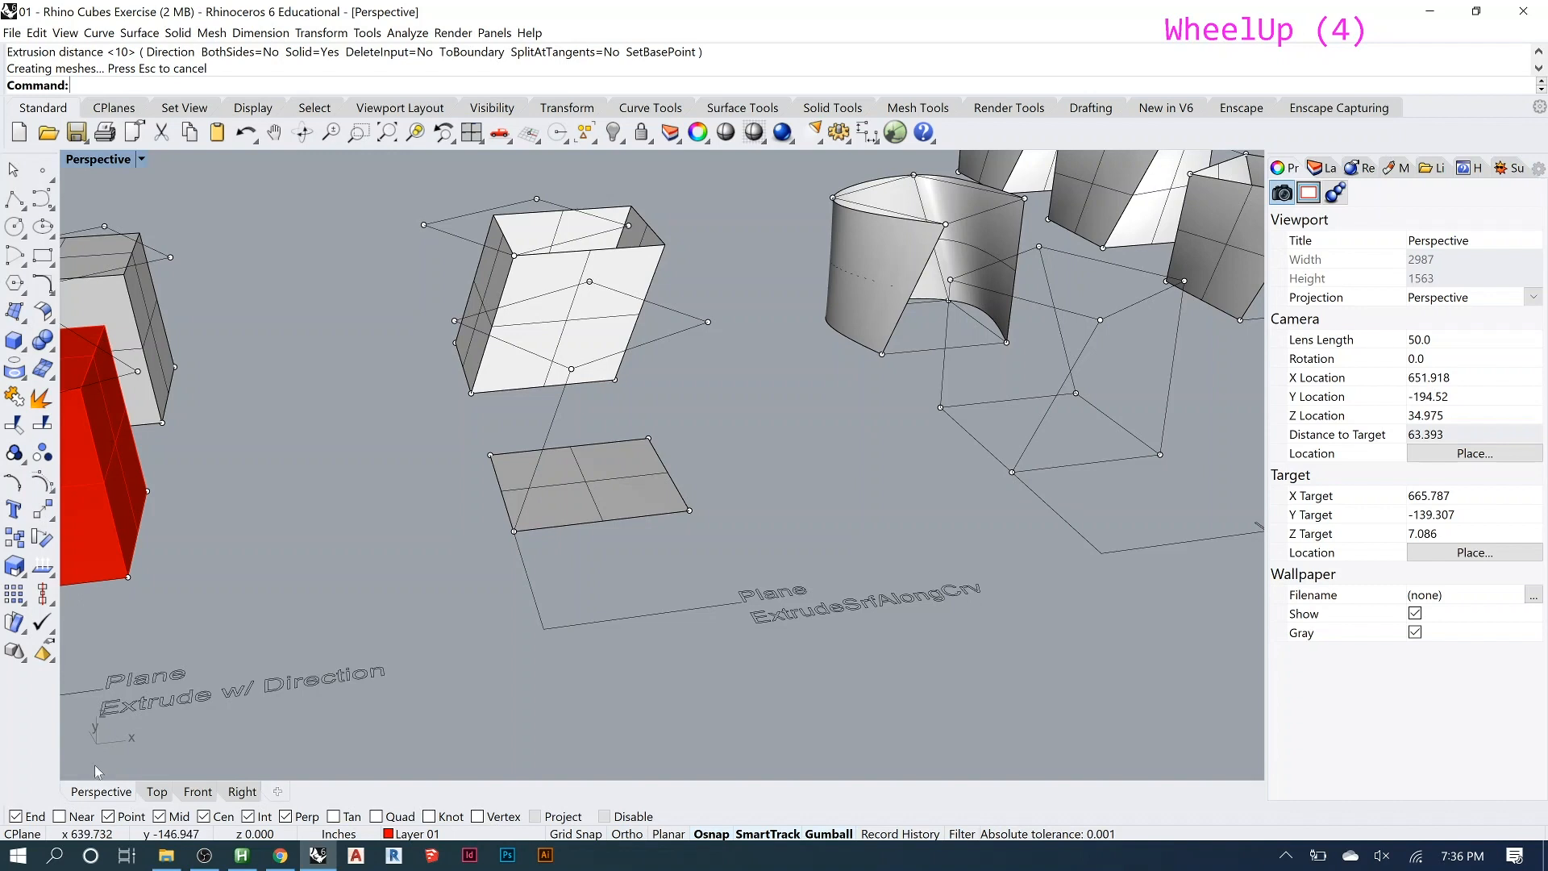
left_click(549, 491)
key("Escape")
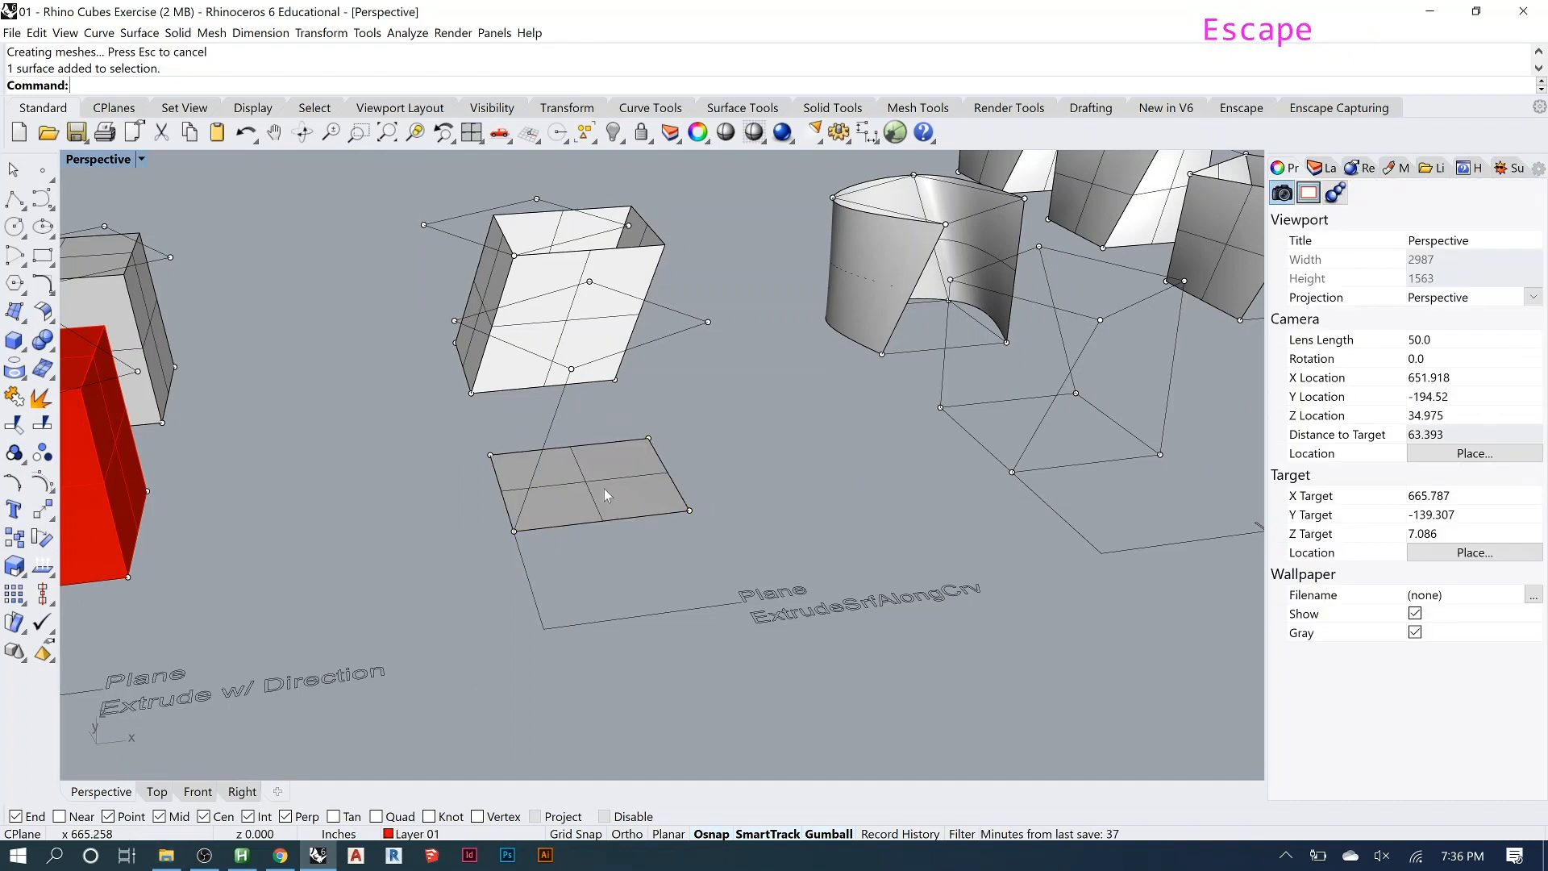
type("extru")
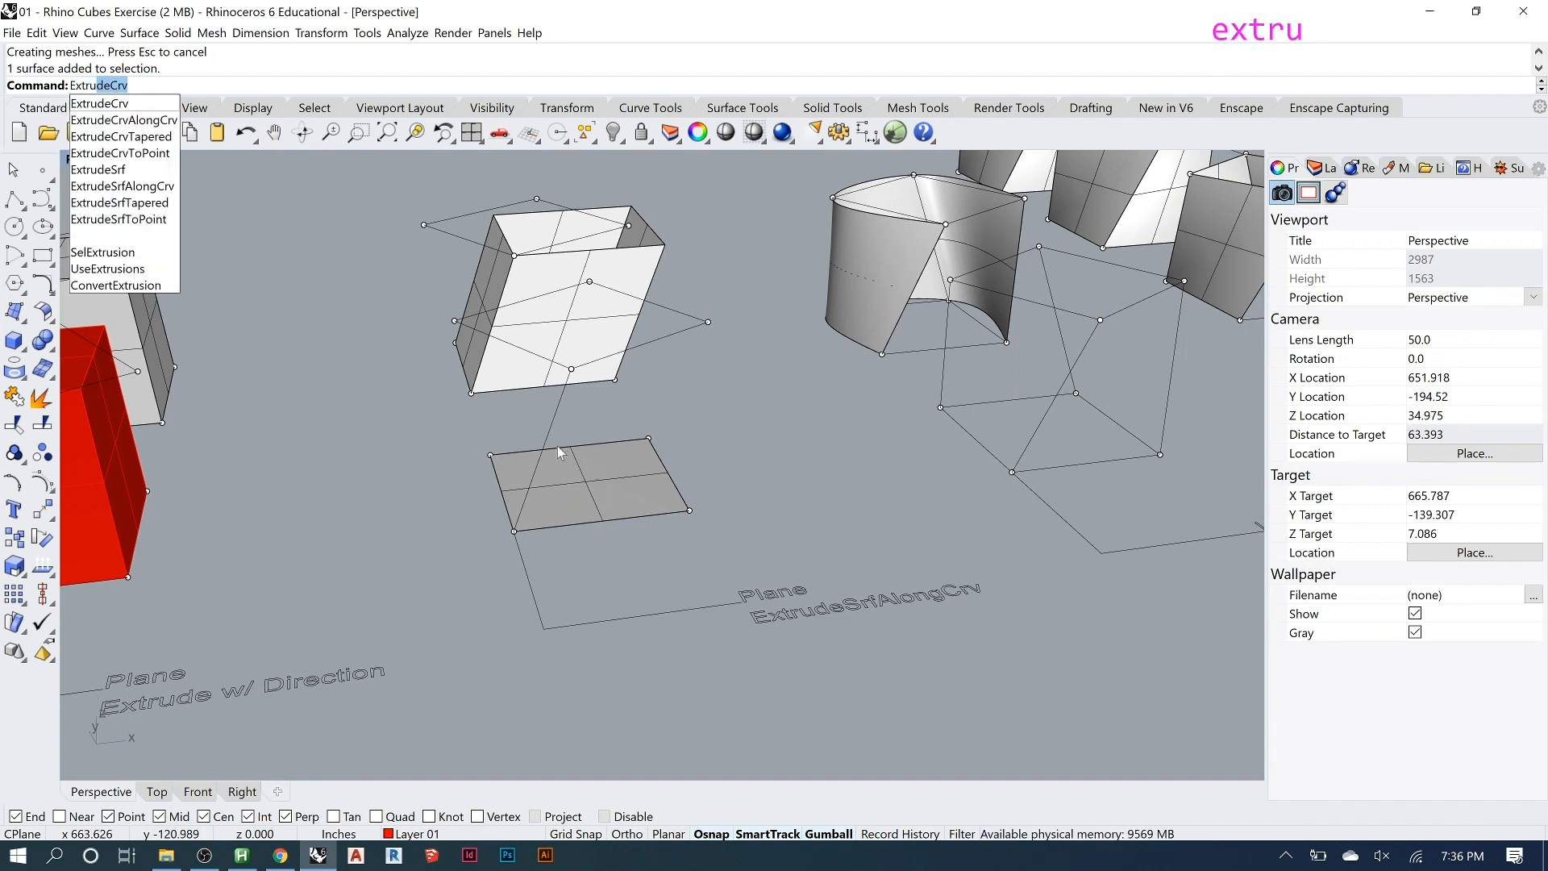
key("BackSpace")
key("BackSpace")
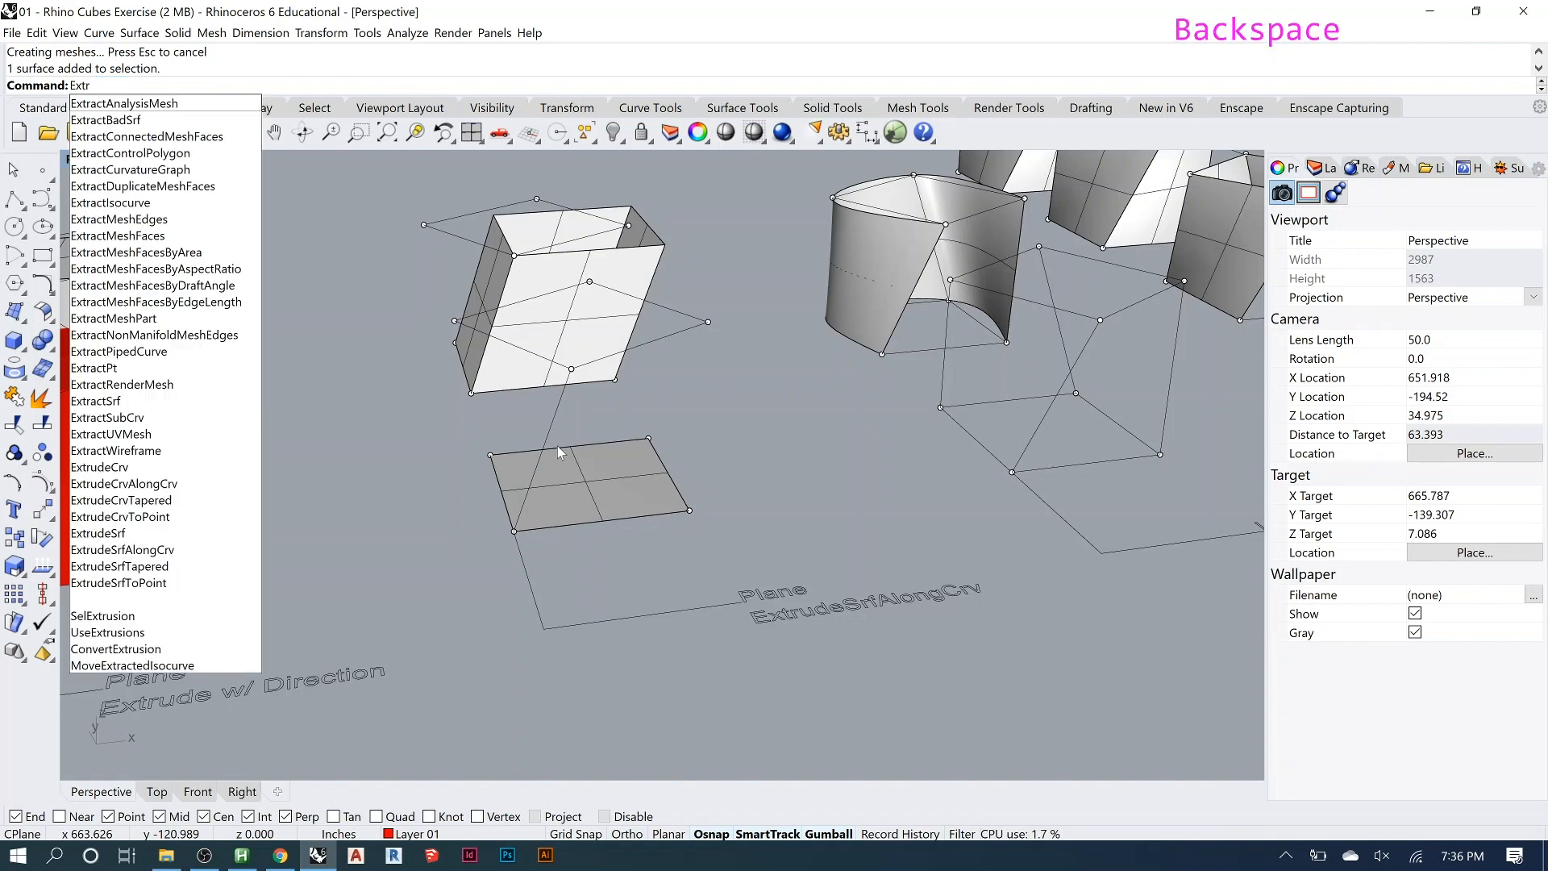
type("udes")
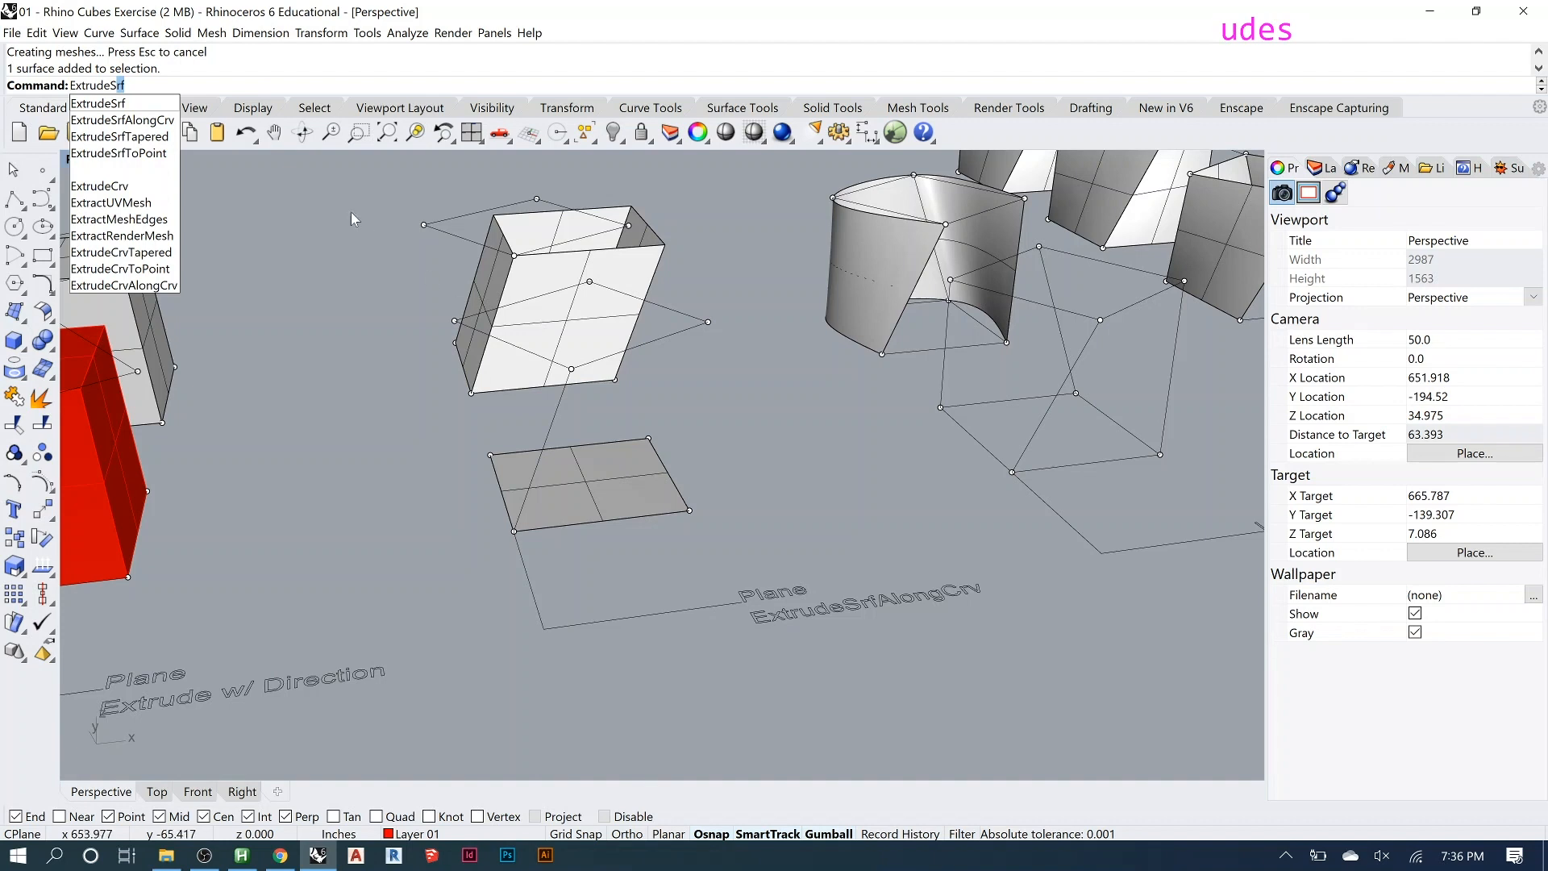
left_click(123, 120)
left_click(567, 502)
key("Return")
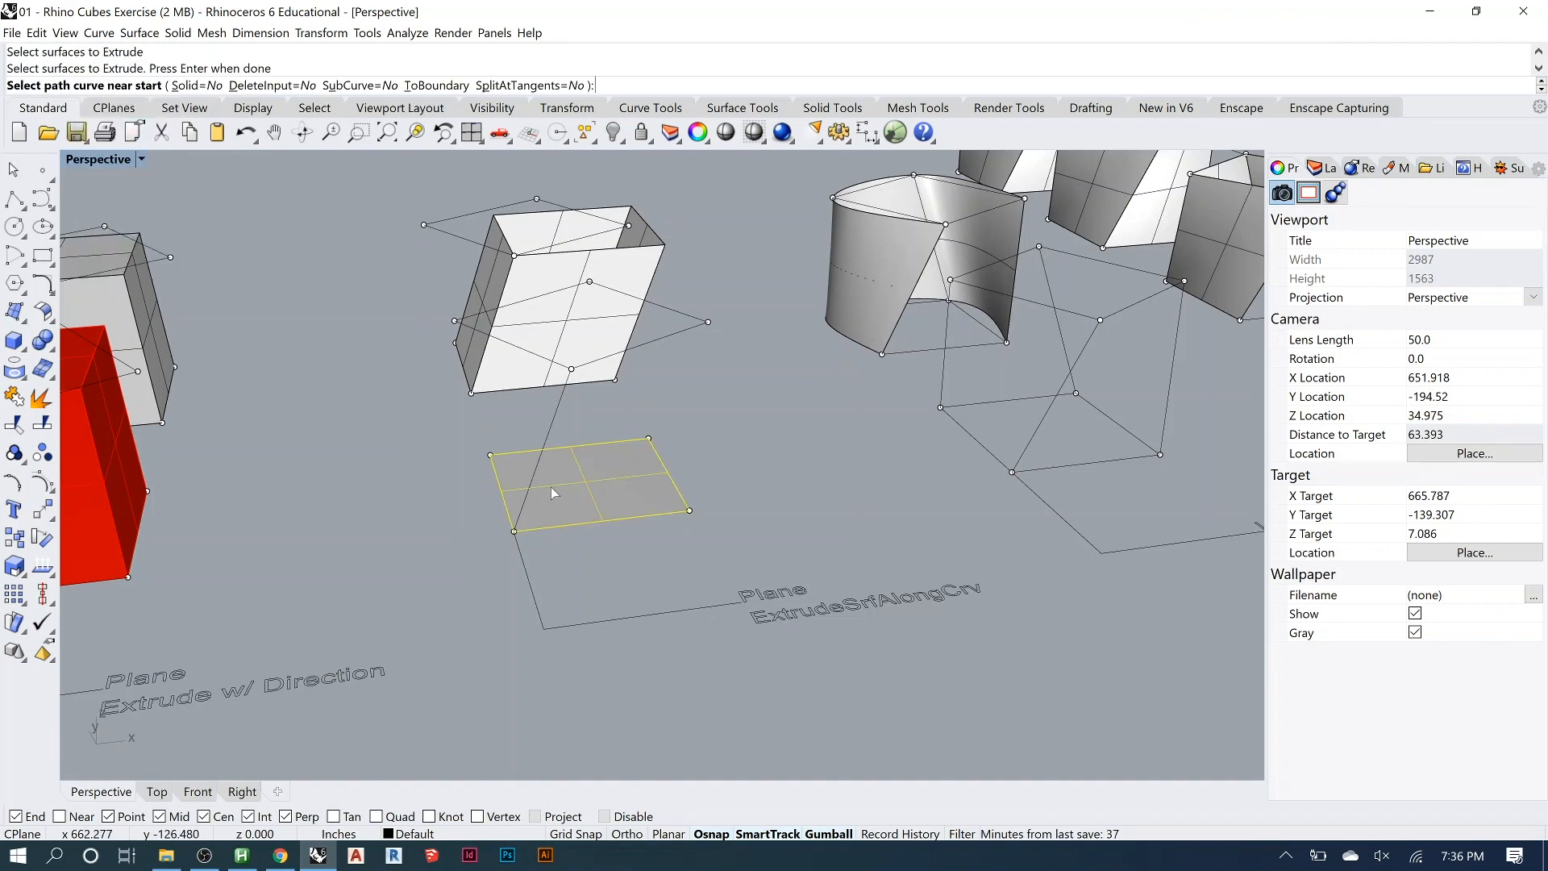
left_click(522, 495)
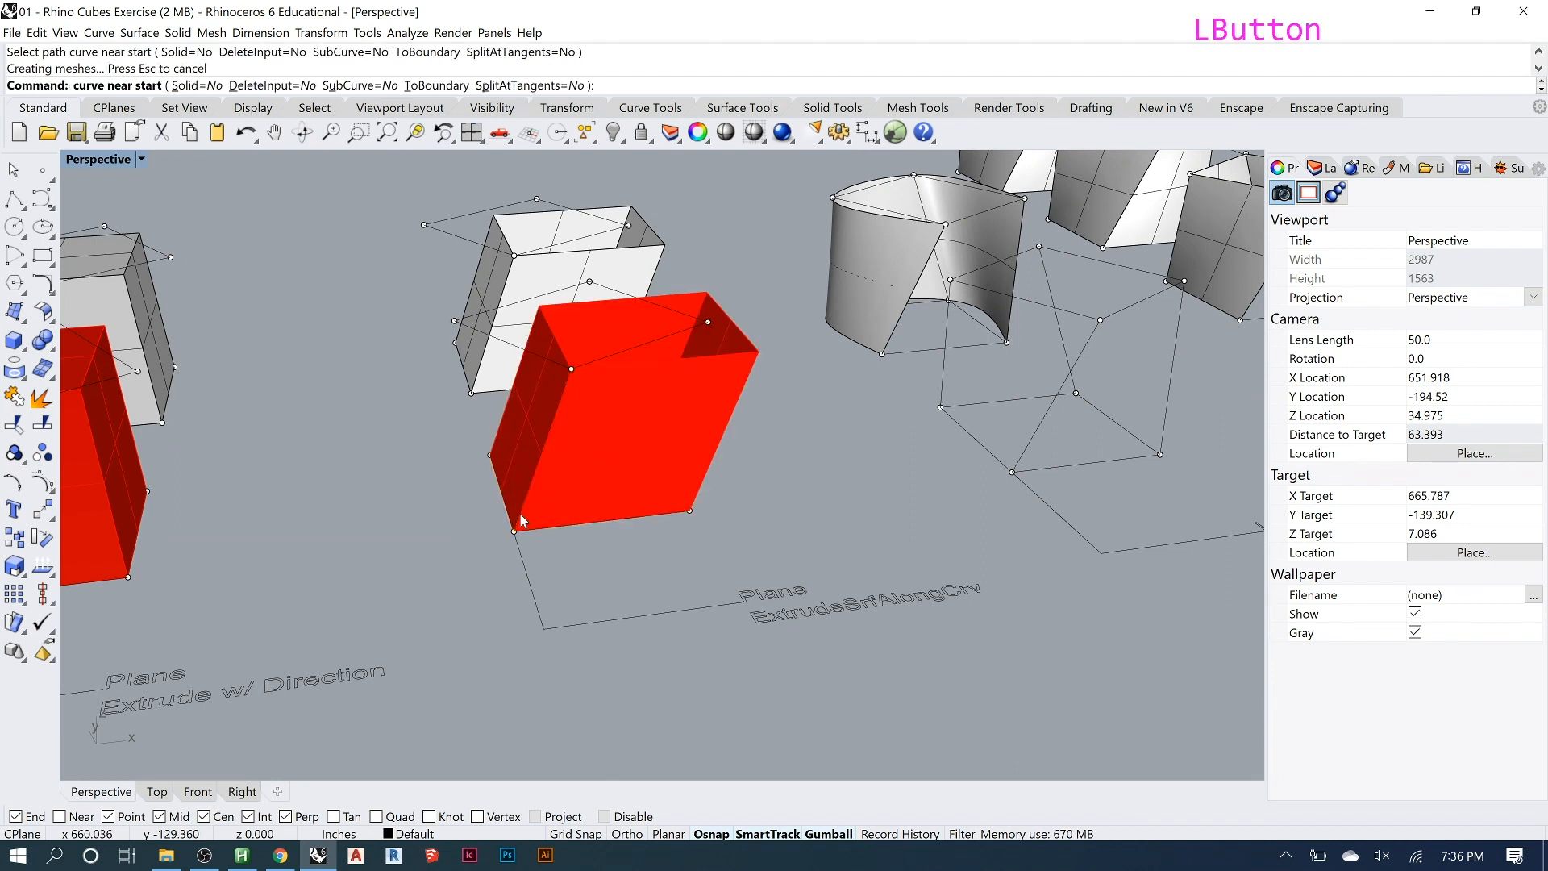
Examine the line frame at the Loft label and the finished curved loft surface behind it.
scroll(495, 457, "down", 3)
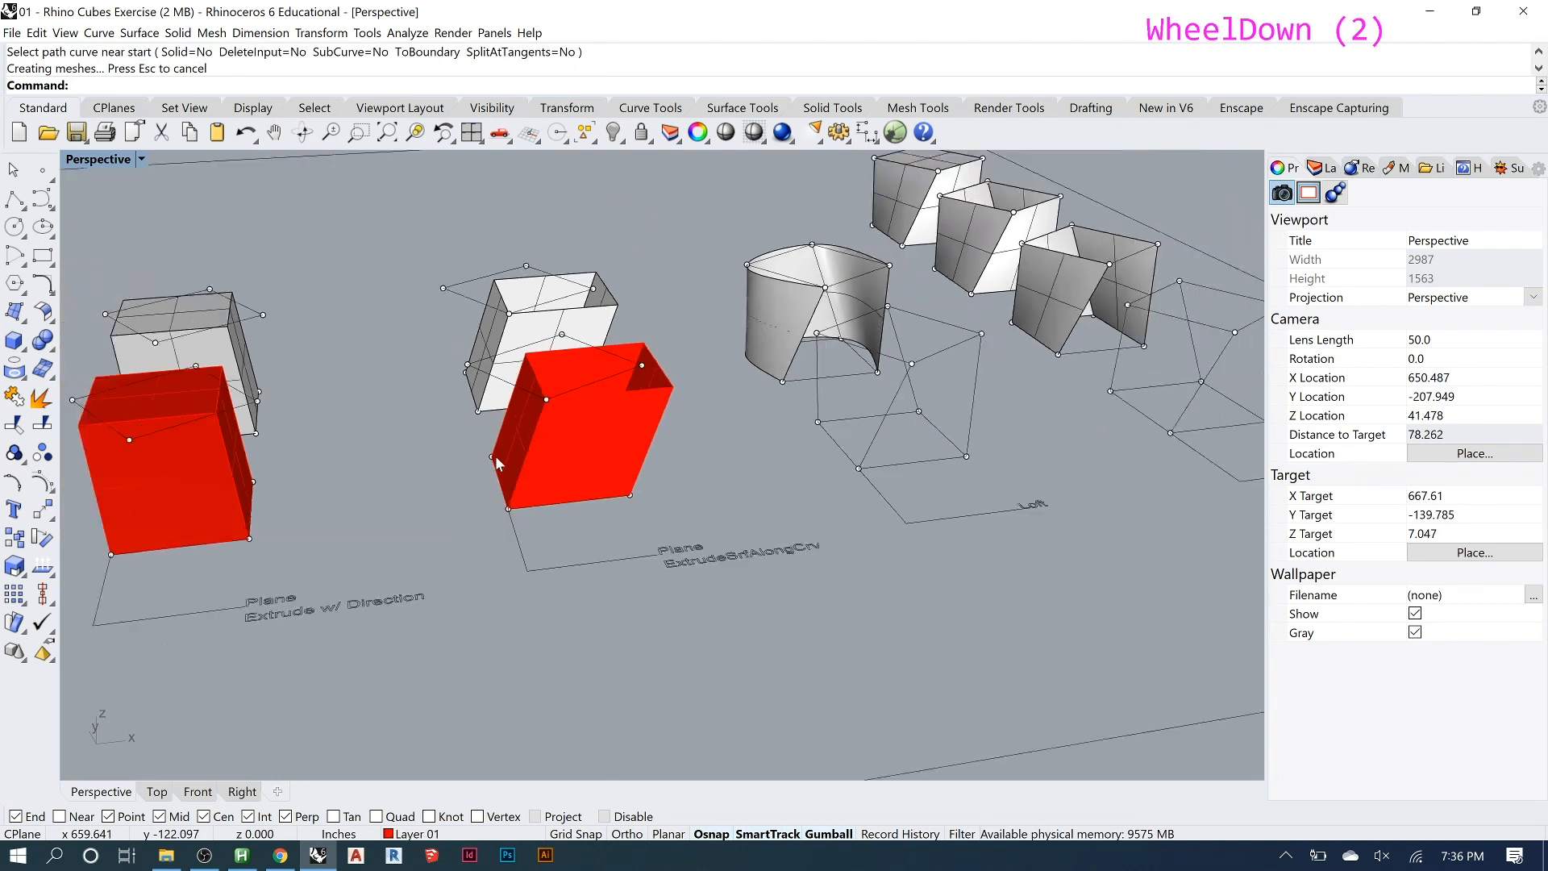
scroll(1063, 385, "up", 3)
scroll(1057, 389, "up", 1)
scroll(537, 419, "up", 1)
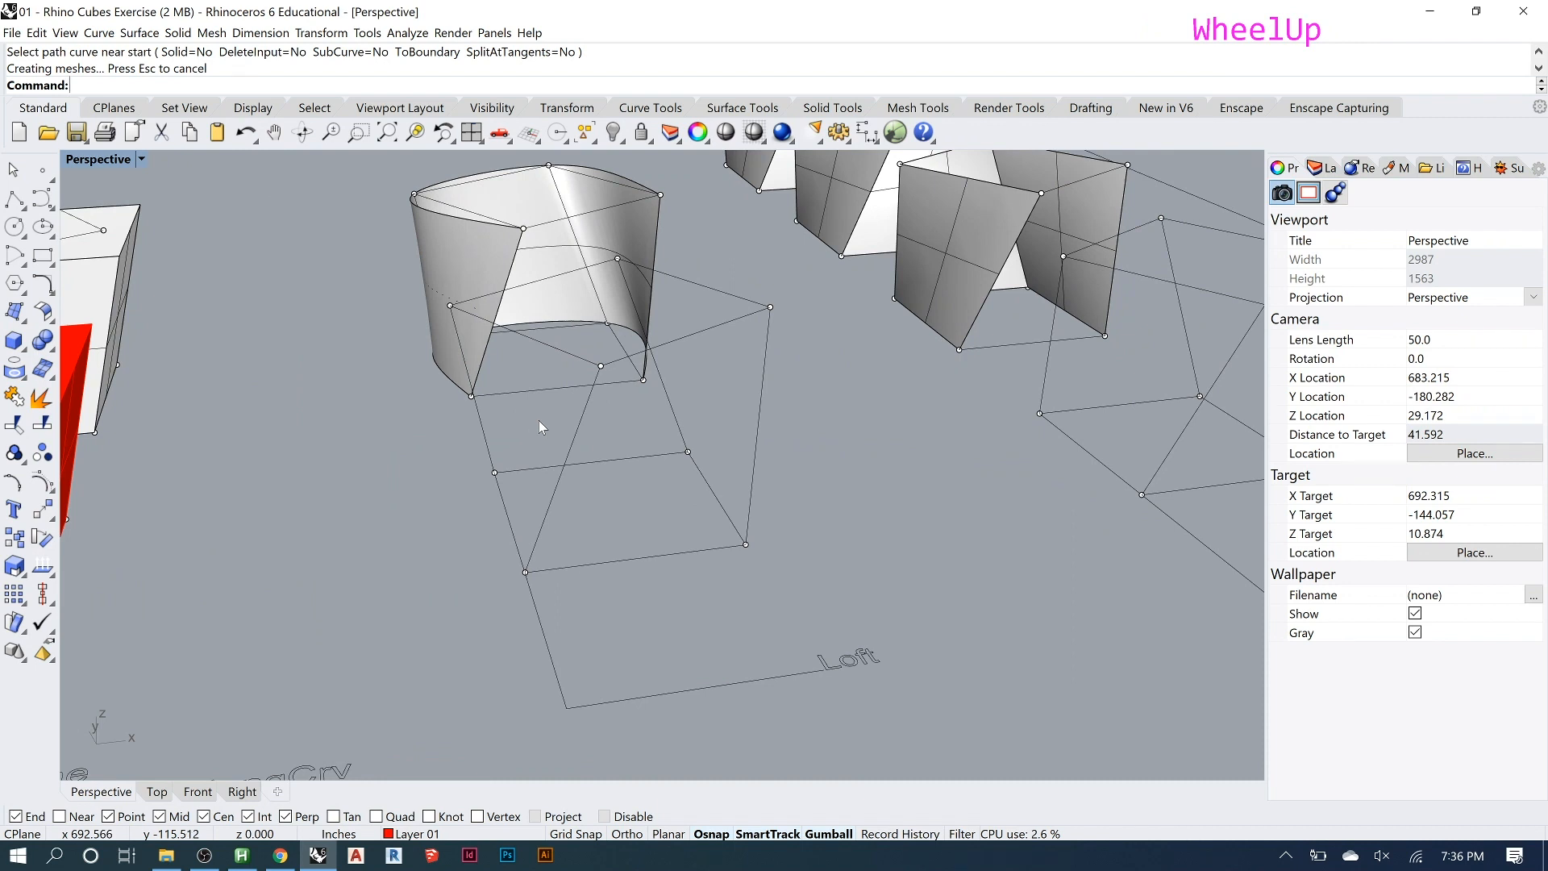
right_click_drag(526, 439, 563, 480)
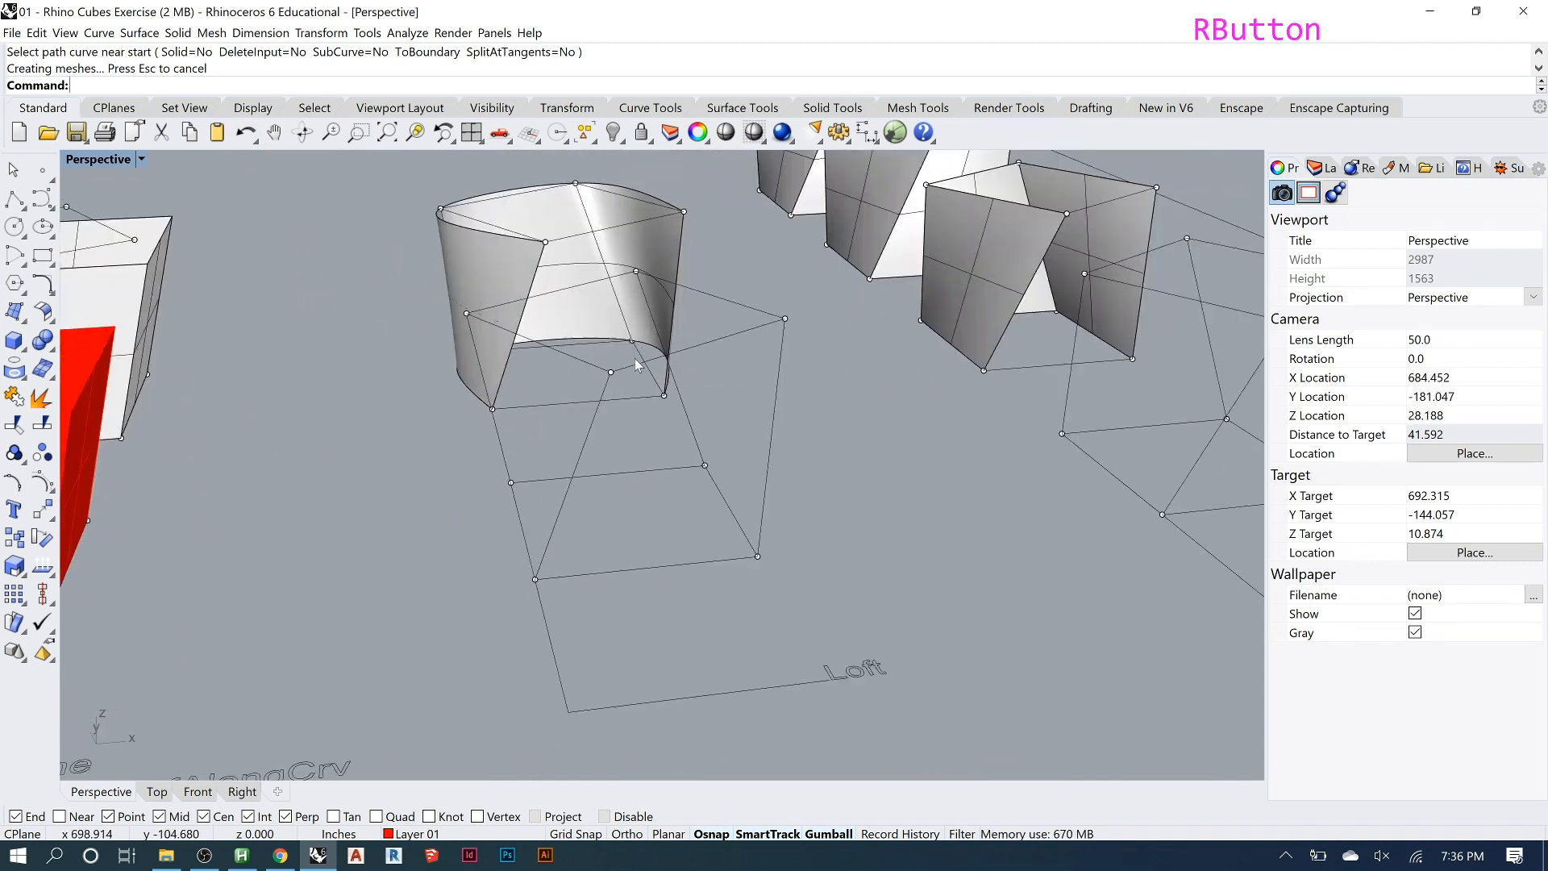
left_click(500, 255)
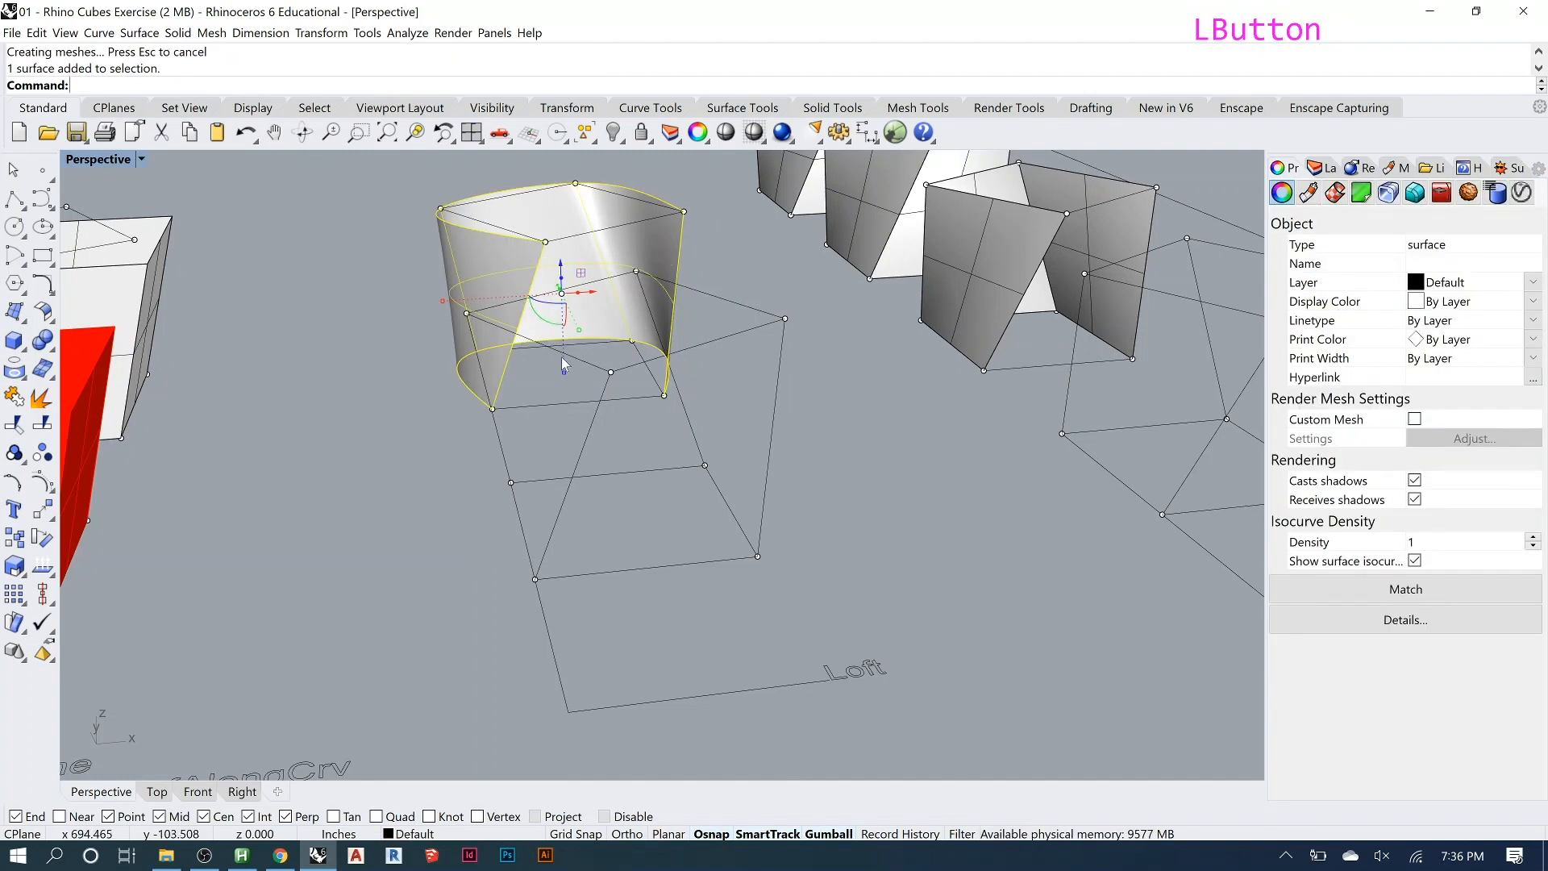
left_click(752, 280)
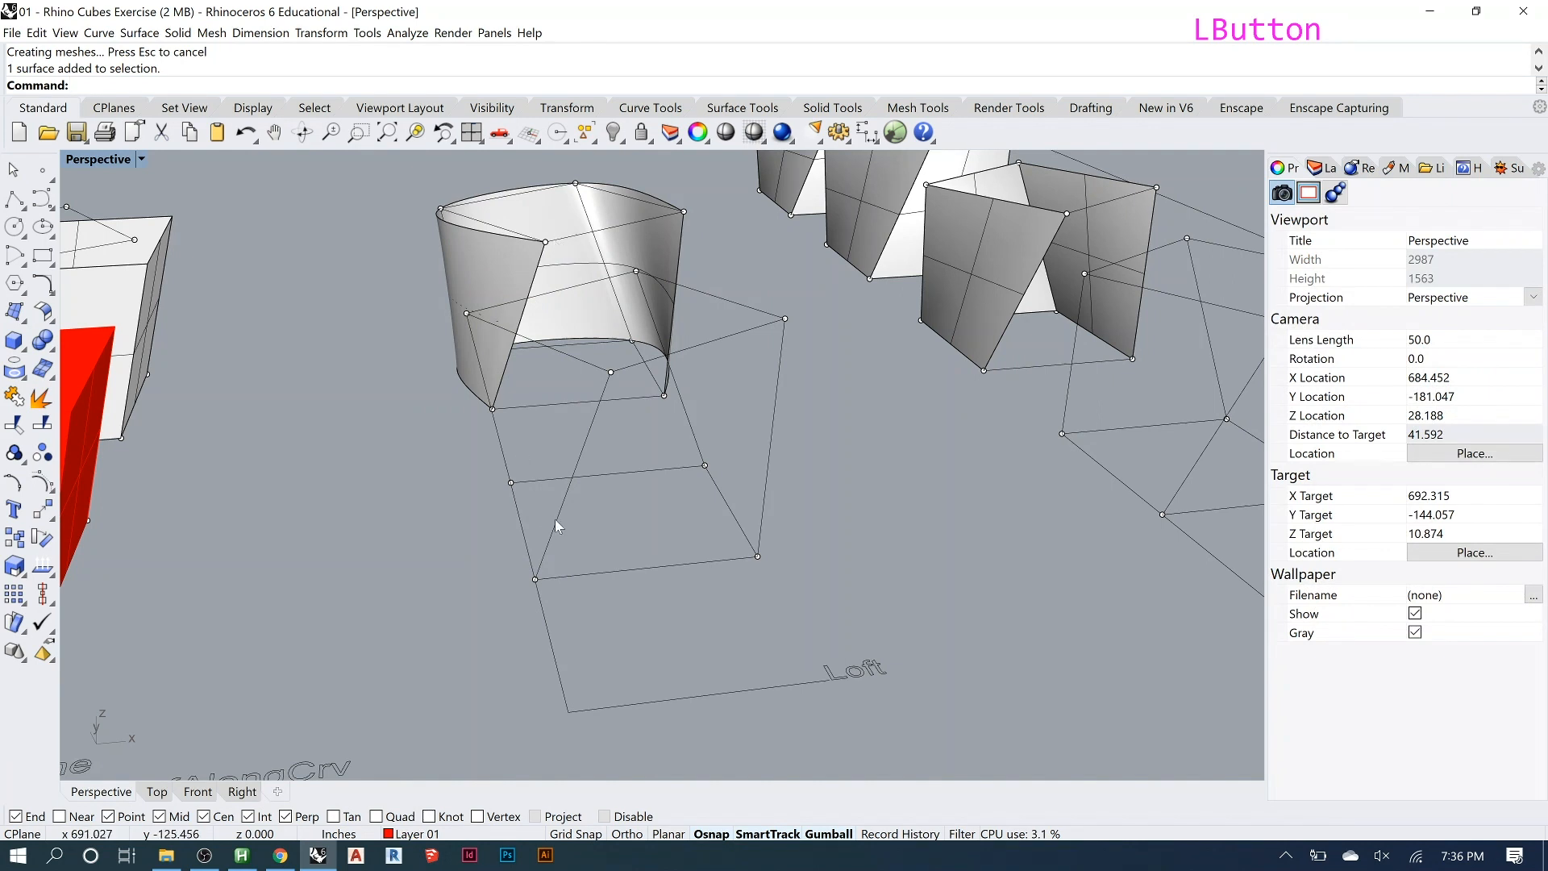
right_click_drag(562, 511, 546, 511)
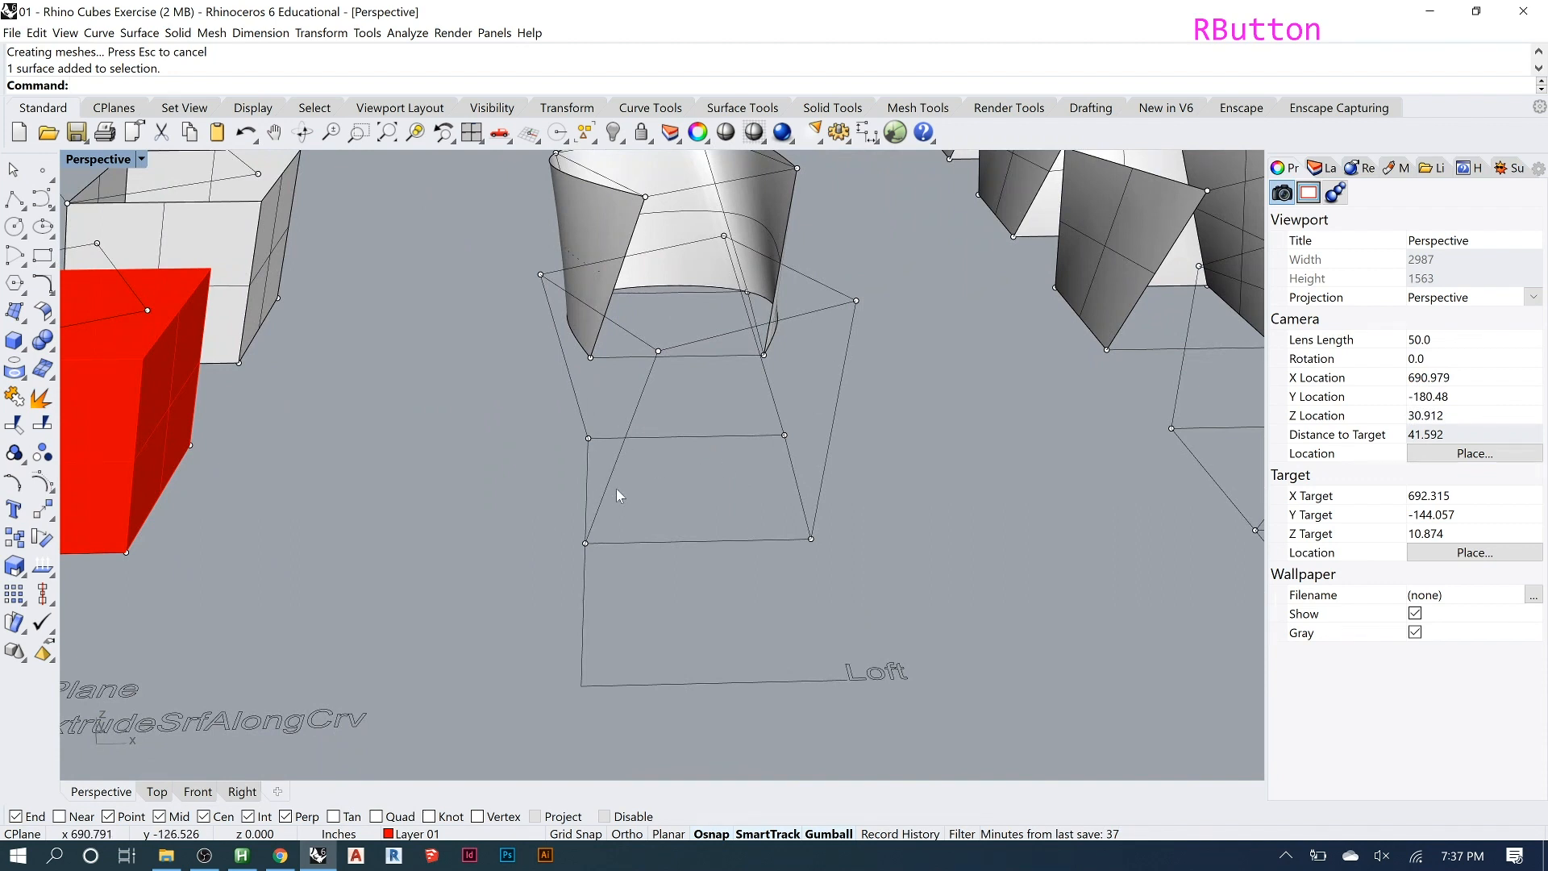
Try lofting the four slanted lines of the frame at the "Loft" label, picking each near its lower end, and cancel the preview.
type("loft")
key("Return")
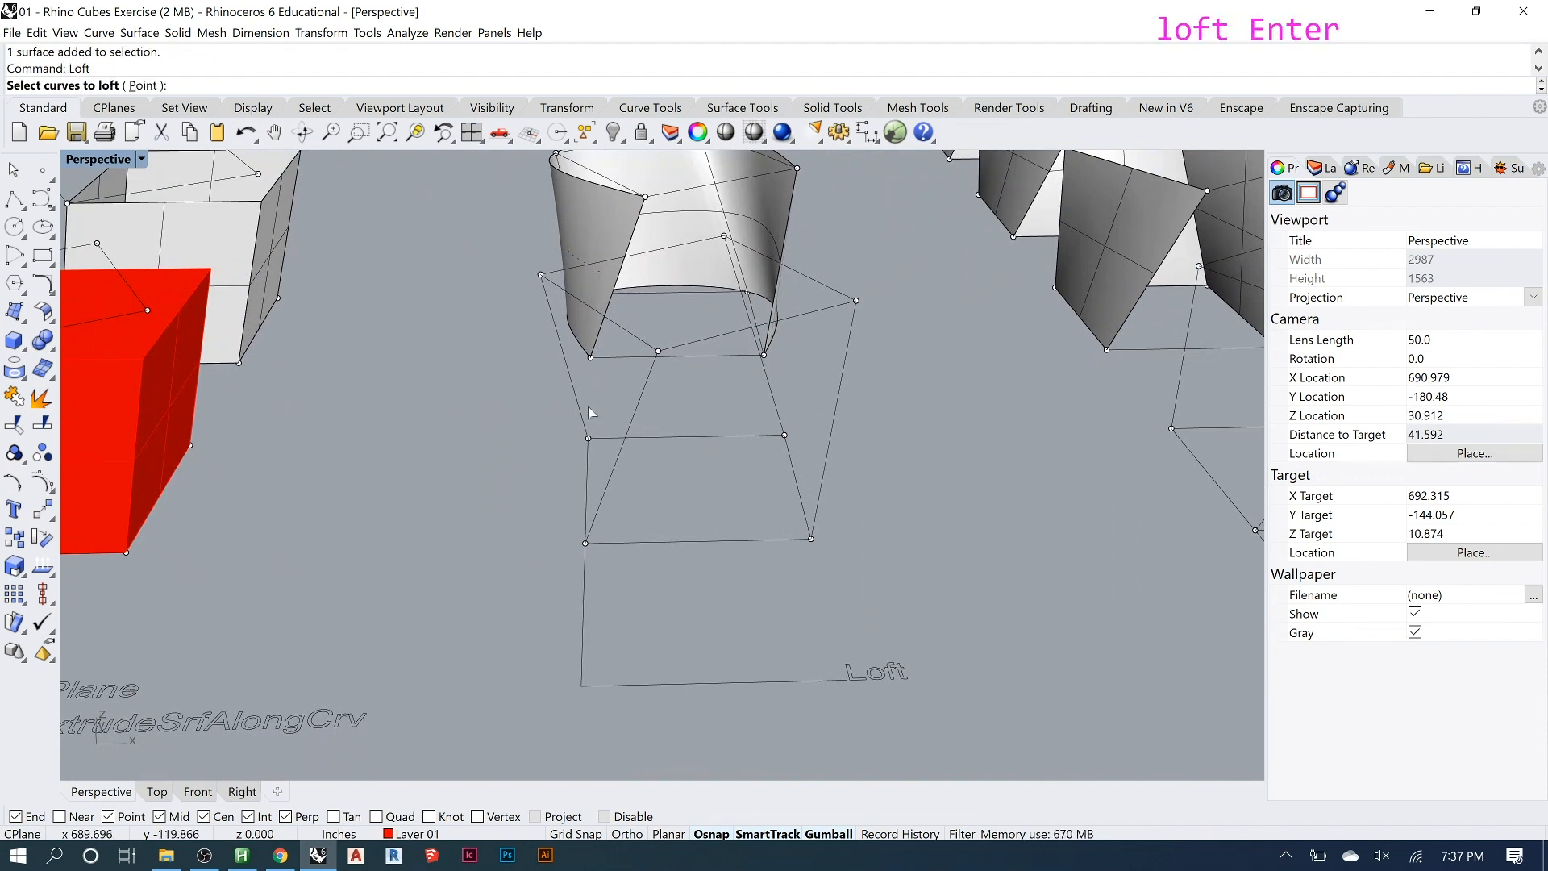
right_click_drag(597, 526, 609, 514)
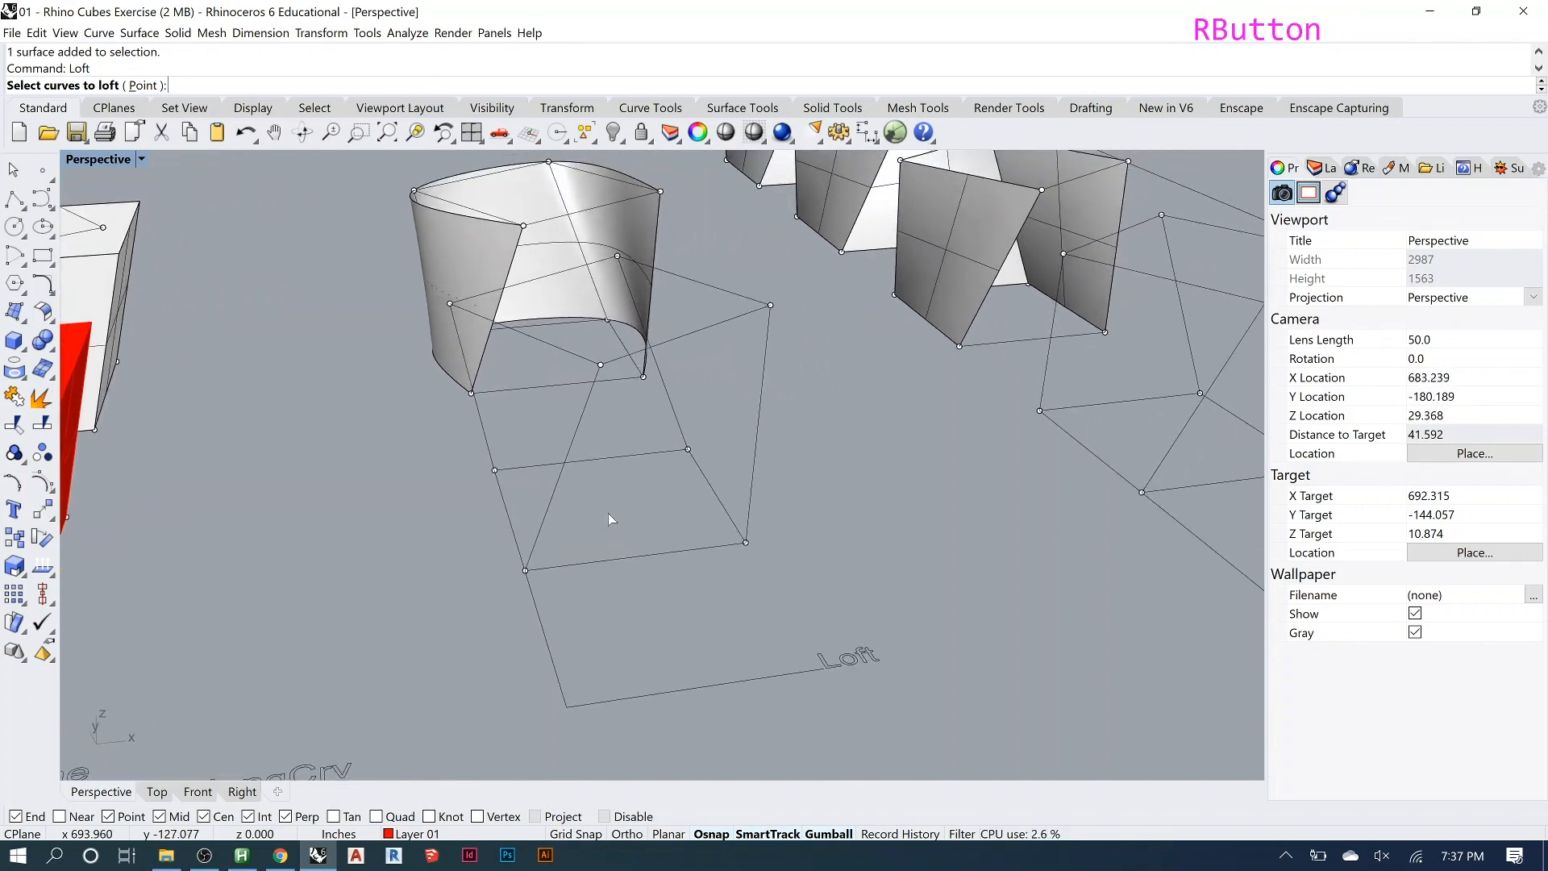
left_click(543, 532)
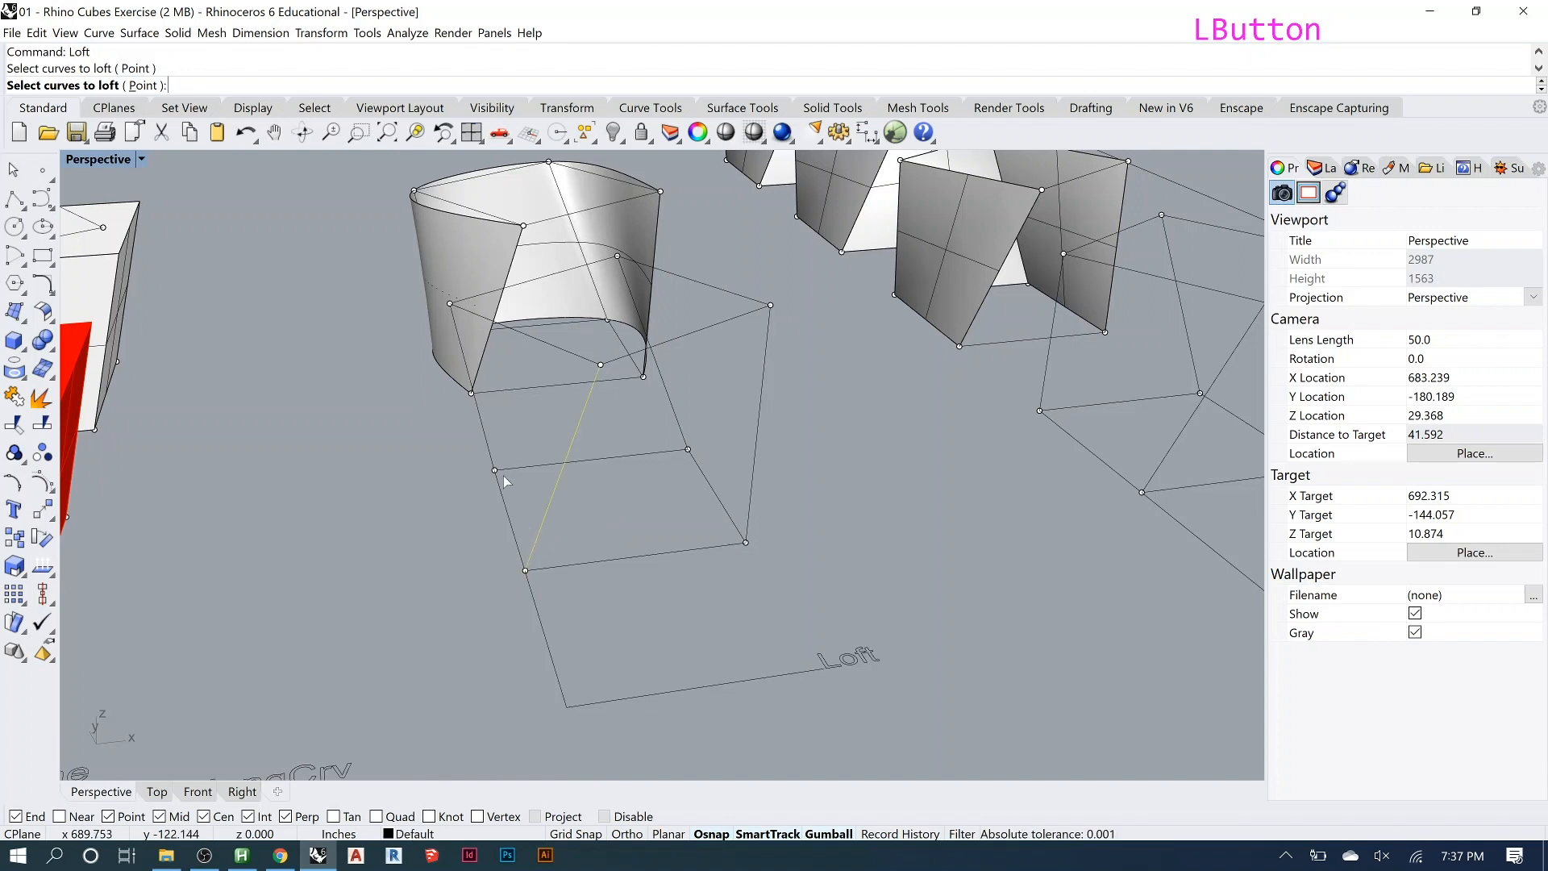
left_click(494, 465)
left_click(687, 439)
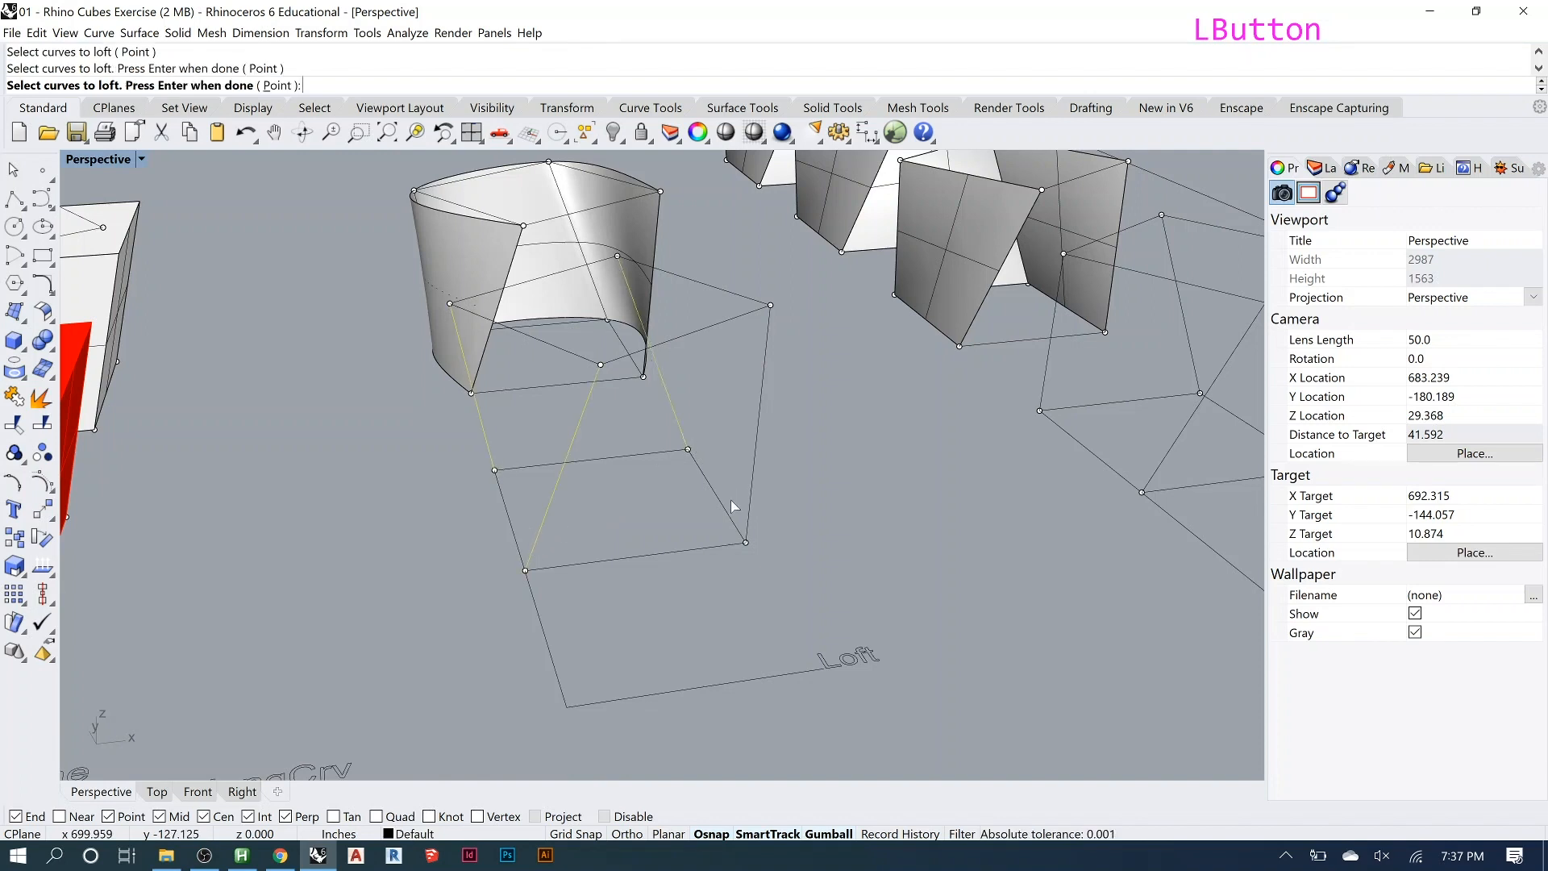
left_click(746, 534)
key("Return")
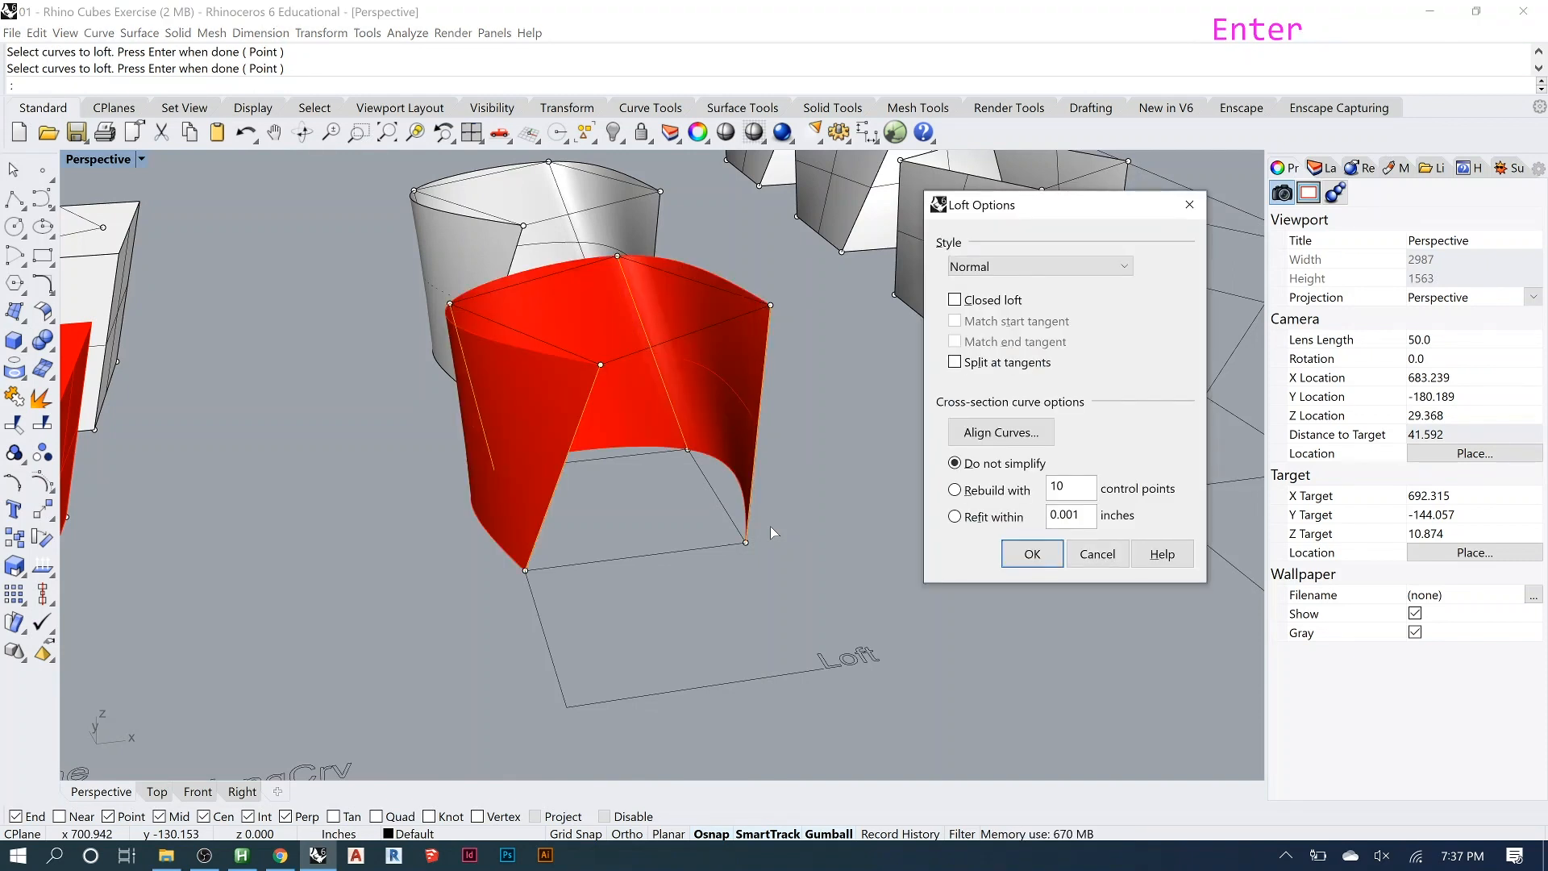
key("Escape")
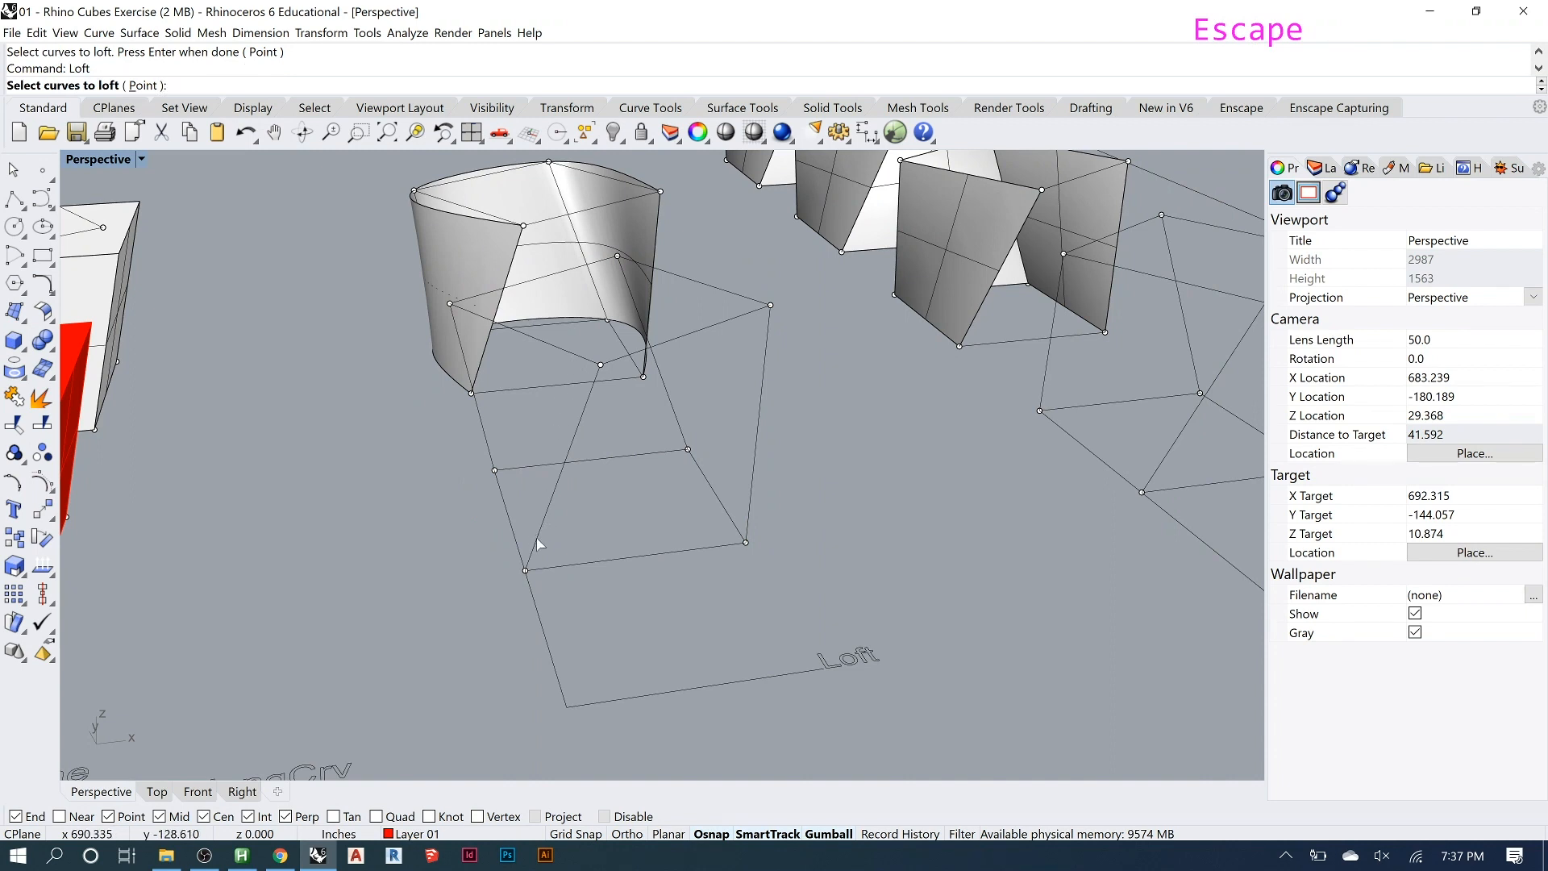
Try lofting the same four slanted lines while picking some near opposite ends, and cancel the loft.
left_click(677, 387)
left_click(645, 329)
left_click(474, 437)
left_click(766, 369)
key("Return")
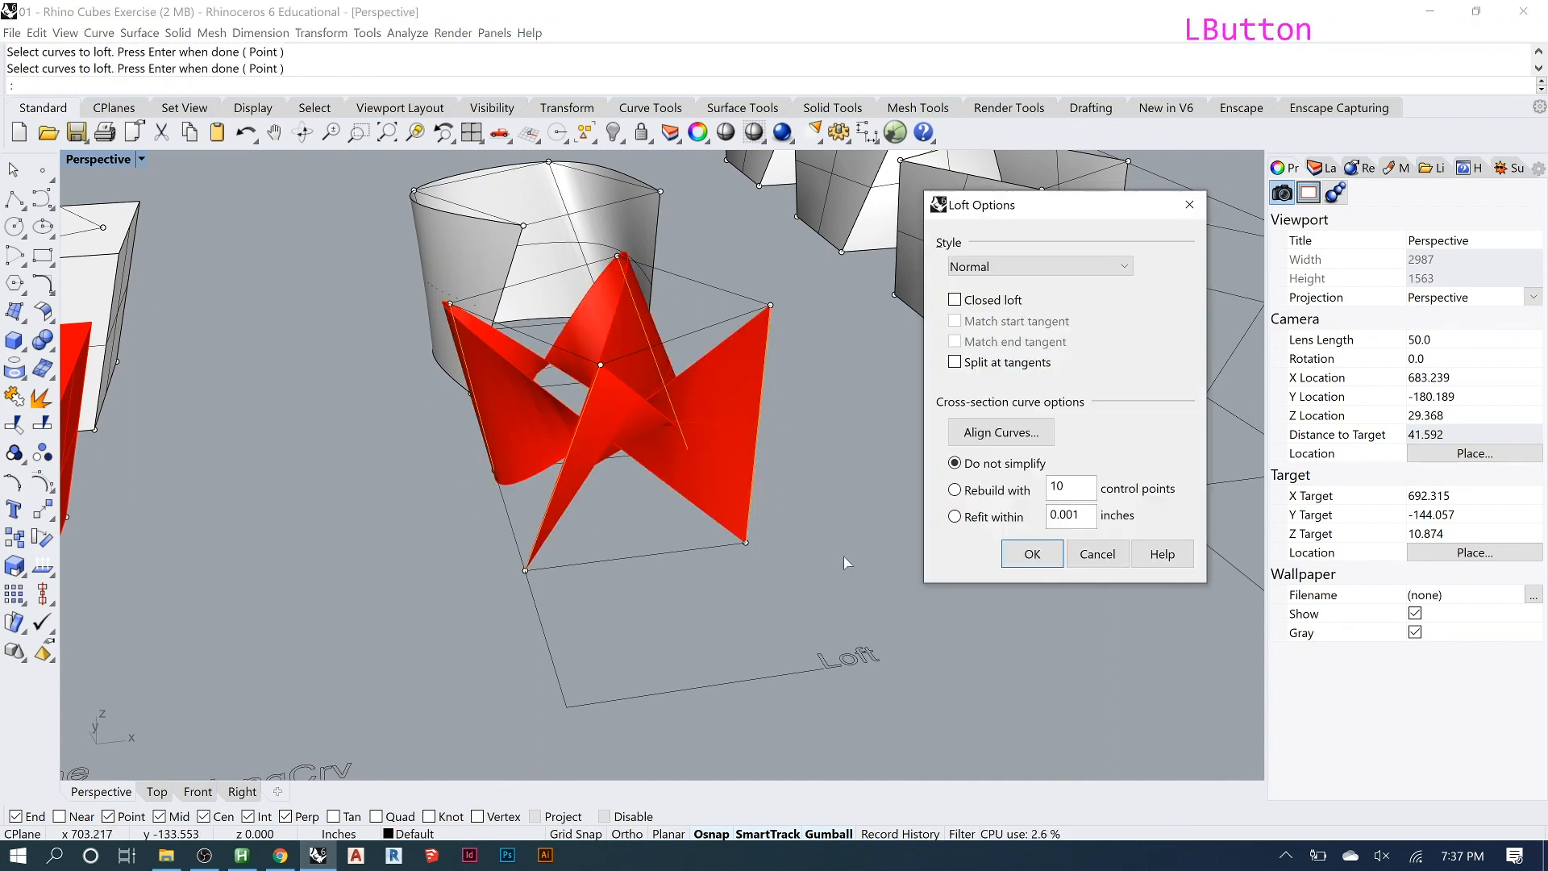
mouse_move(593, 513)
right_mouse_down()
mouse_move(500, 500)
mouse_move(597, 500)
mouse_move(576, 492)
right_mouse_up()
left_click(1073, 560)
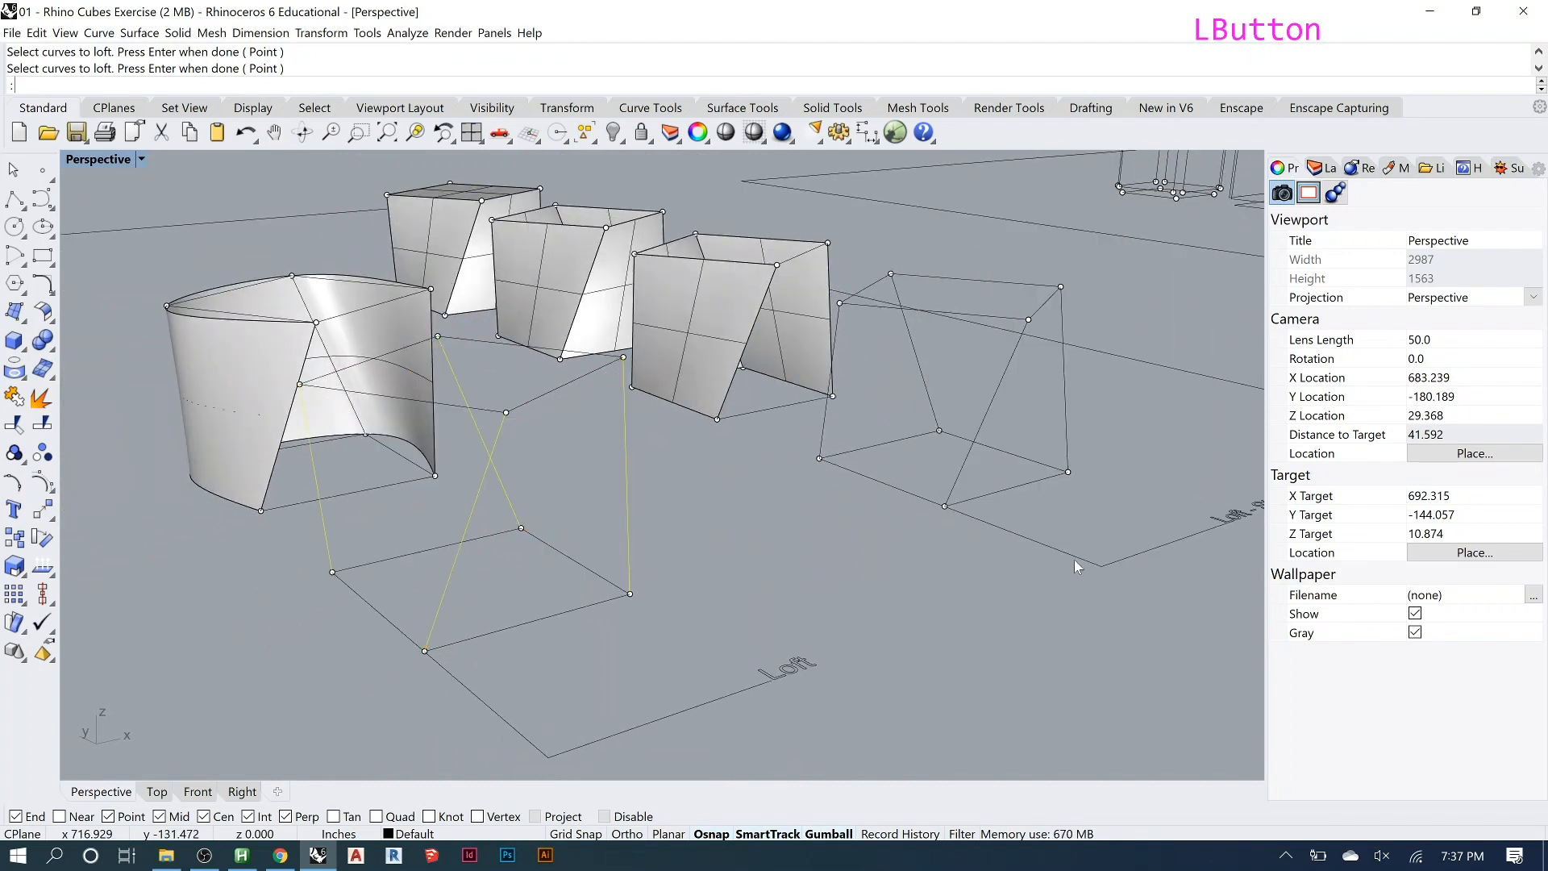
Loft the four slanted lines at the "Loft" label in order, picking each near its lower end, with the Normal style.
key("Return")
left_click(425, 628)
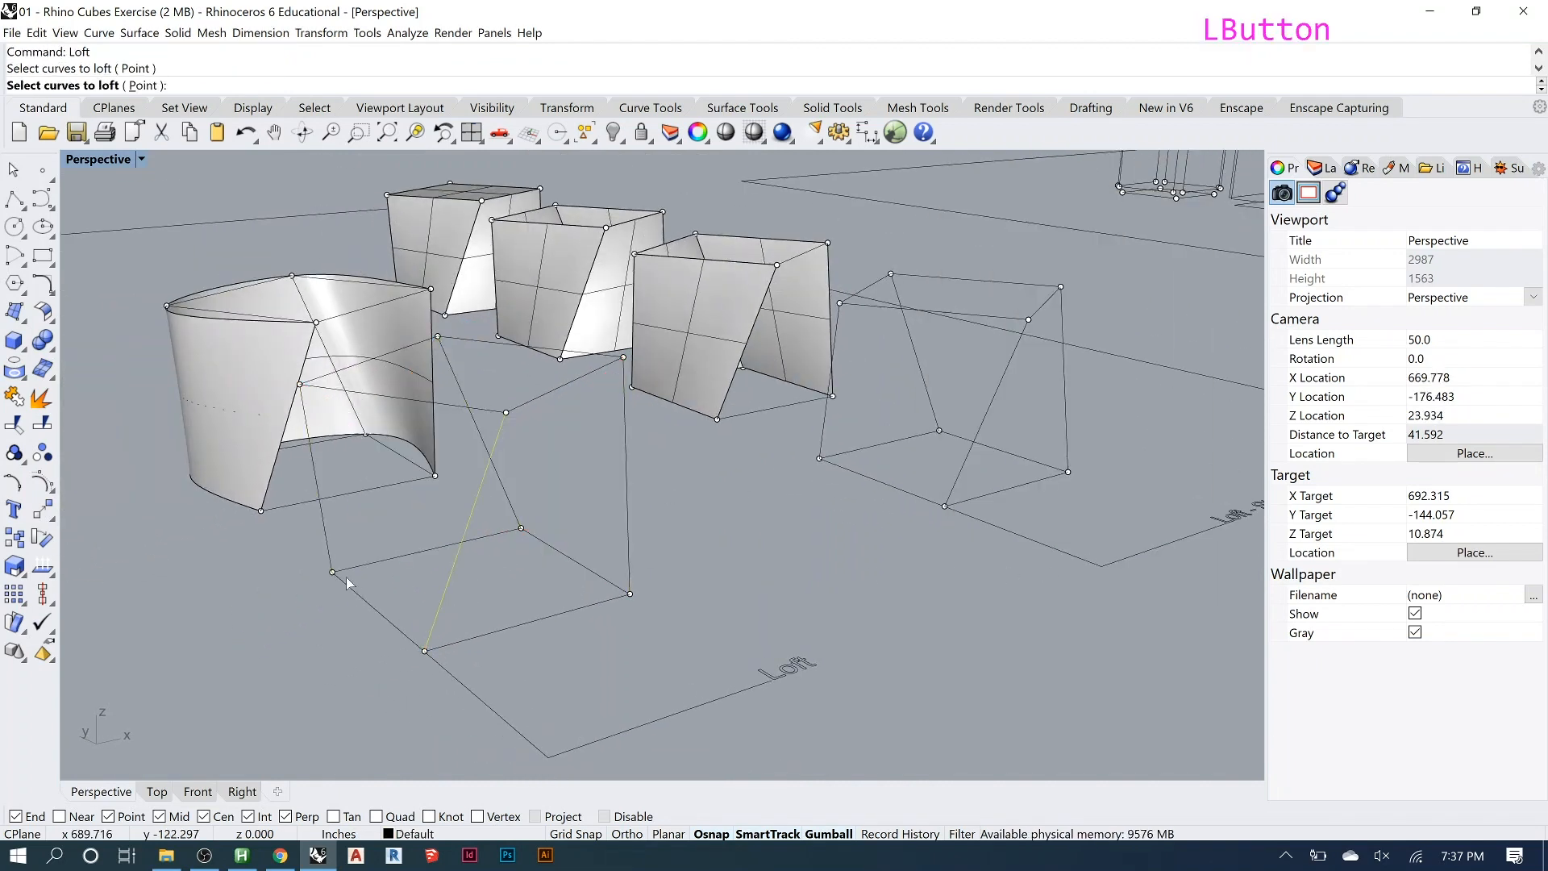
left_click(329, 558)
left_click(509, 516)
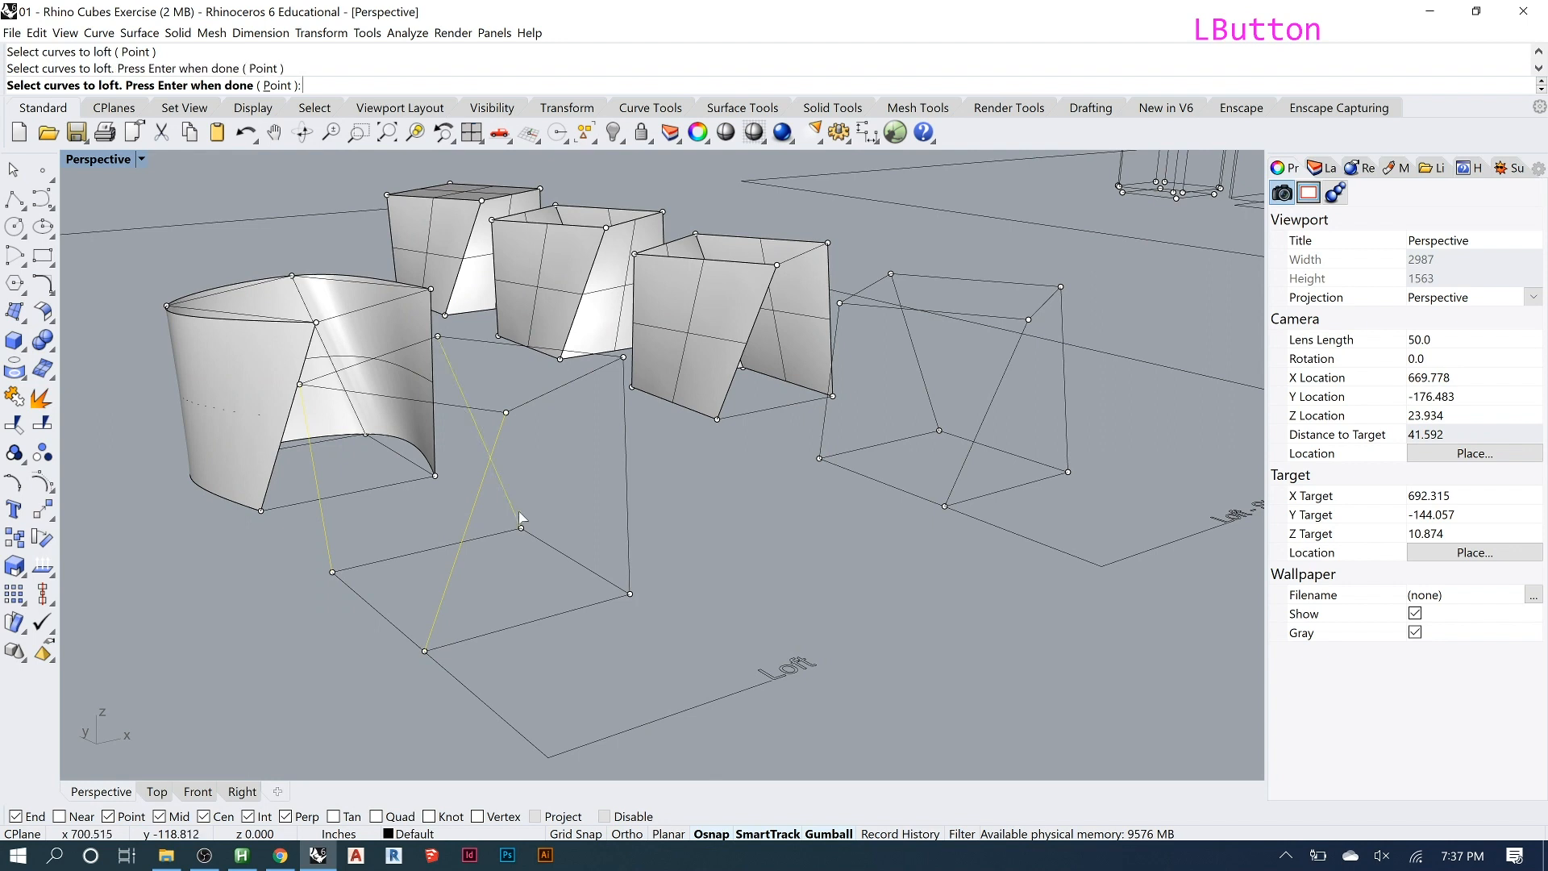
left_click(626, 567)
key("Return")
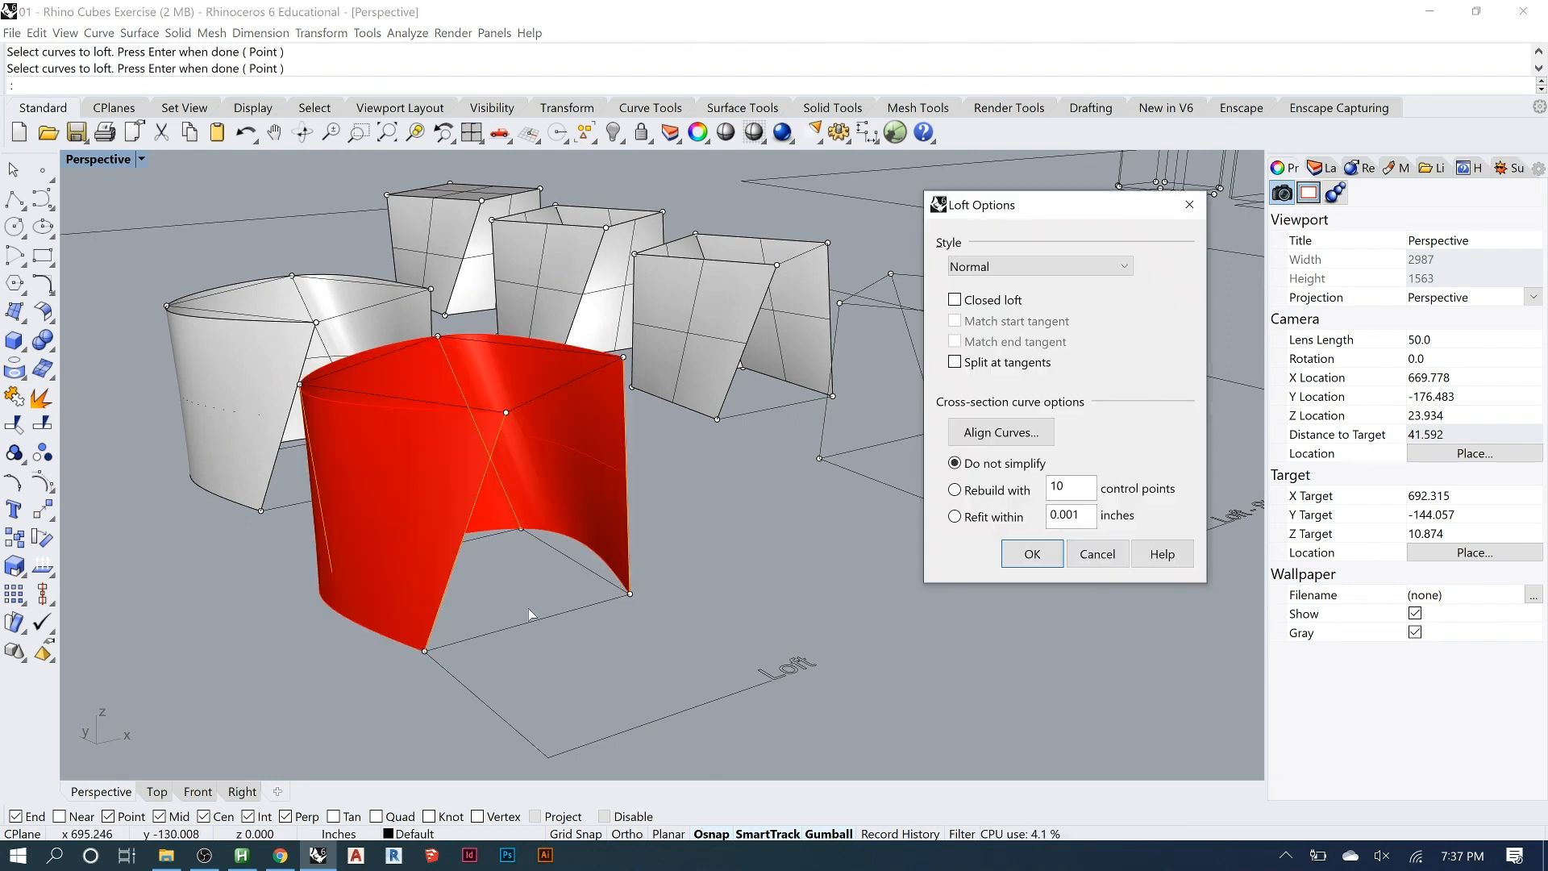
left_click(1032, 554)
Start Loft at the "Loft - Straight Sections" label with its four slanted lines as sections, picked in order near their lower ends.
right_click_drag(524, 484, 583, 516)
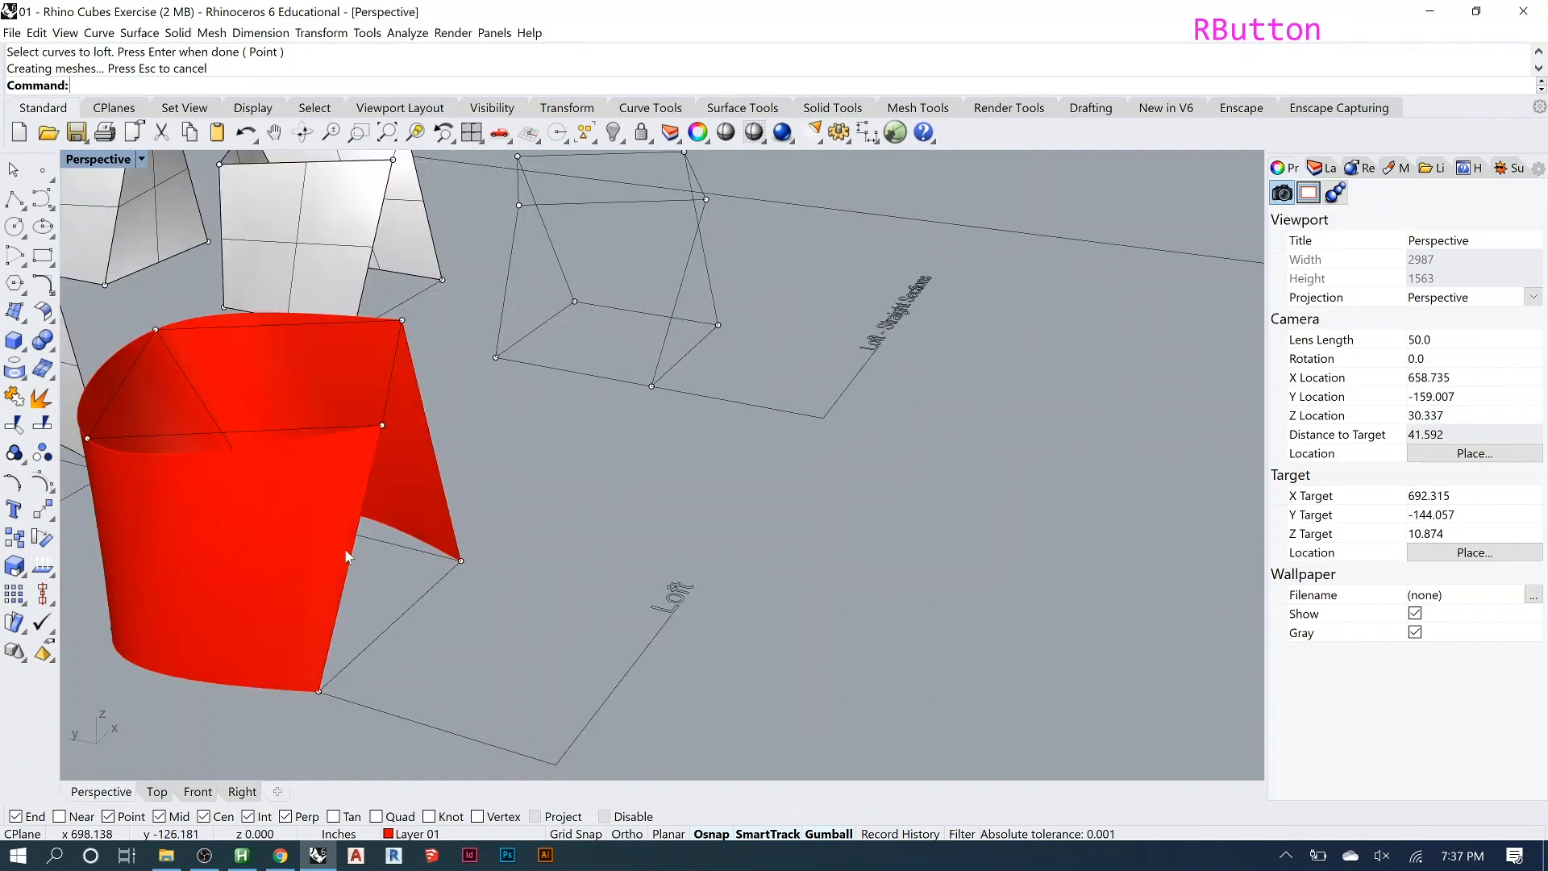
scroll(345, 558, "down", 3)
scroll(614, 224, "up", 4)
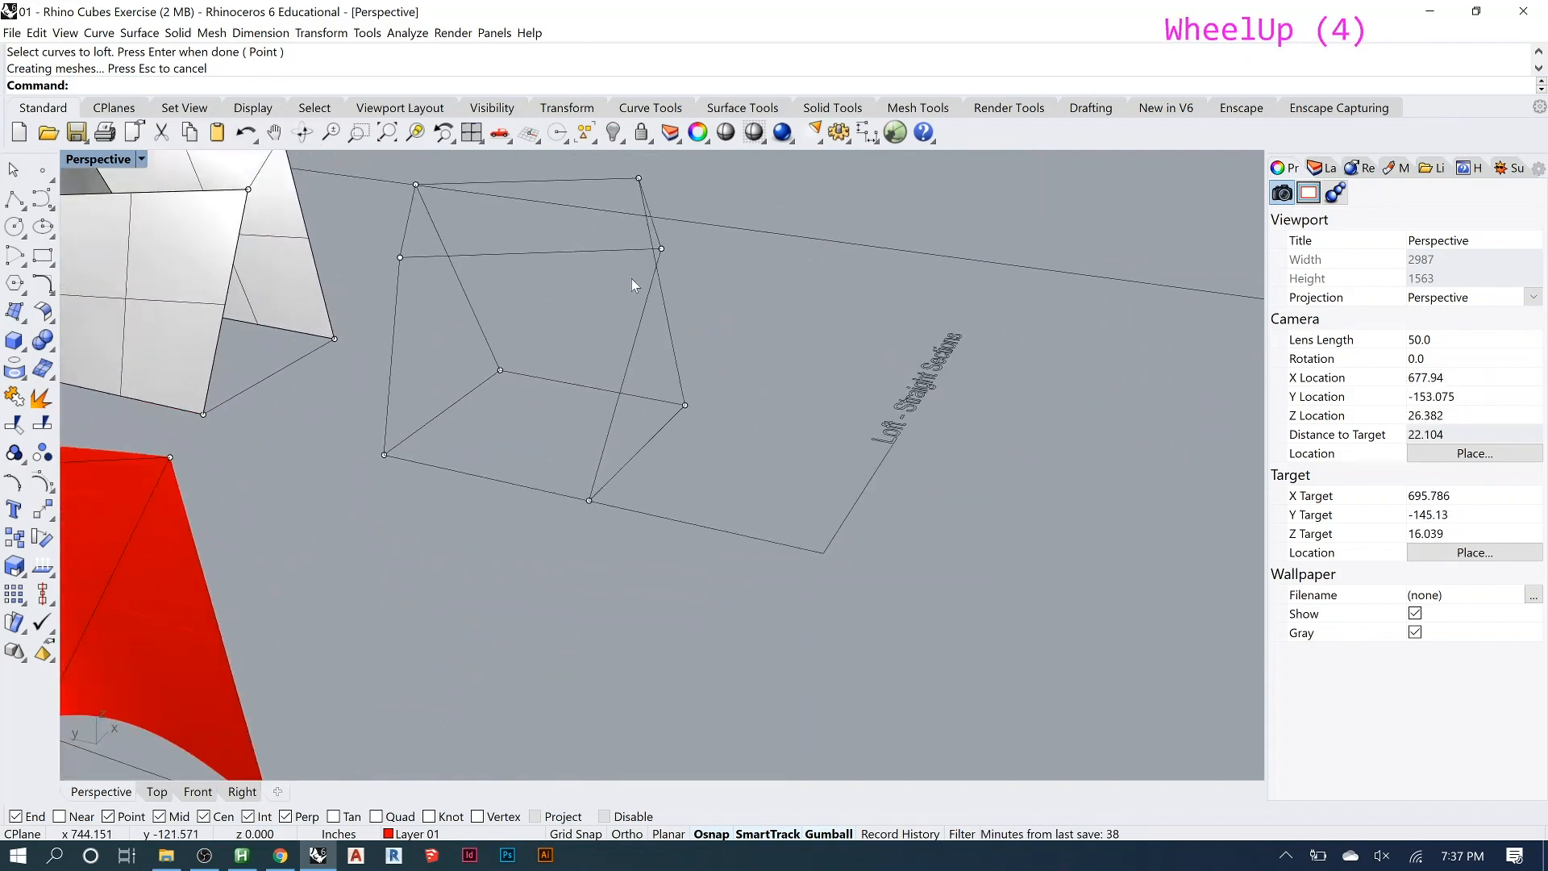
right_click_drag(631, 277, 594, 275)
scroll(571, 342, "down", 2)
scroll(970, 341, "up", 4)
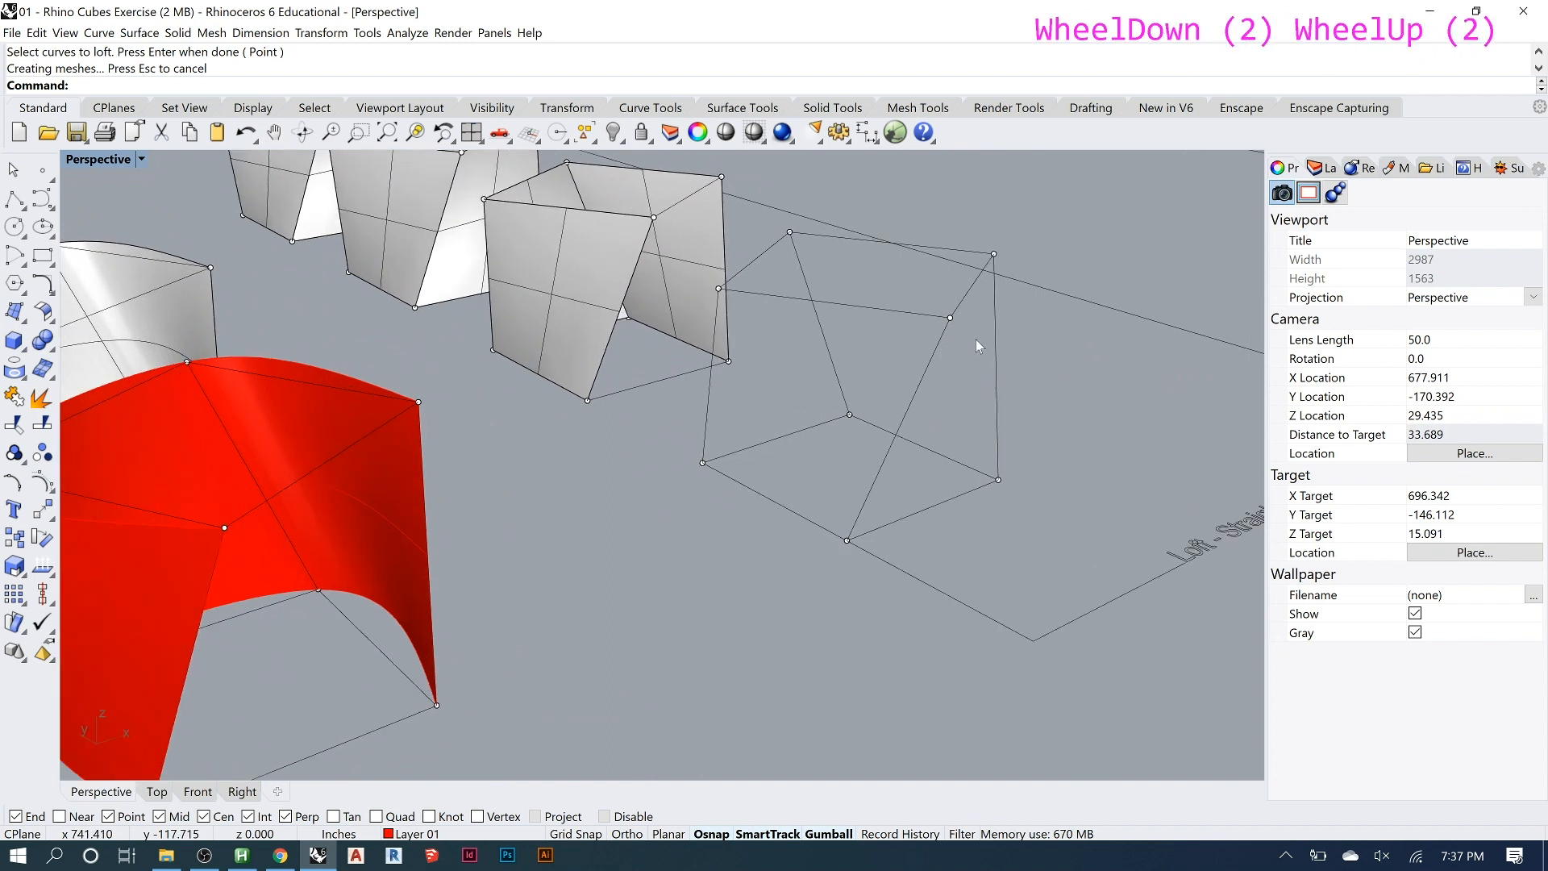
left_click(942, 413)
right_click(938, 435)
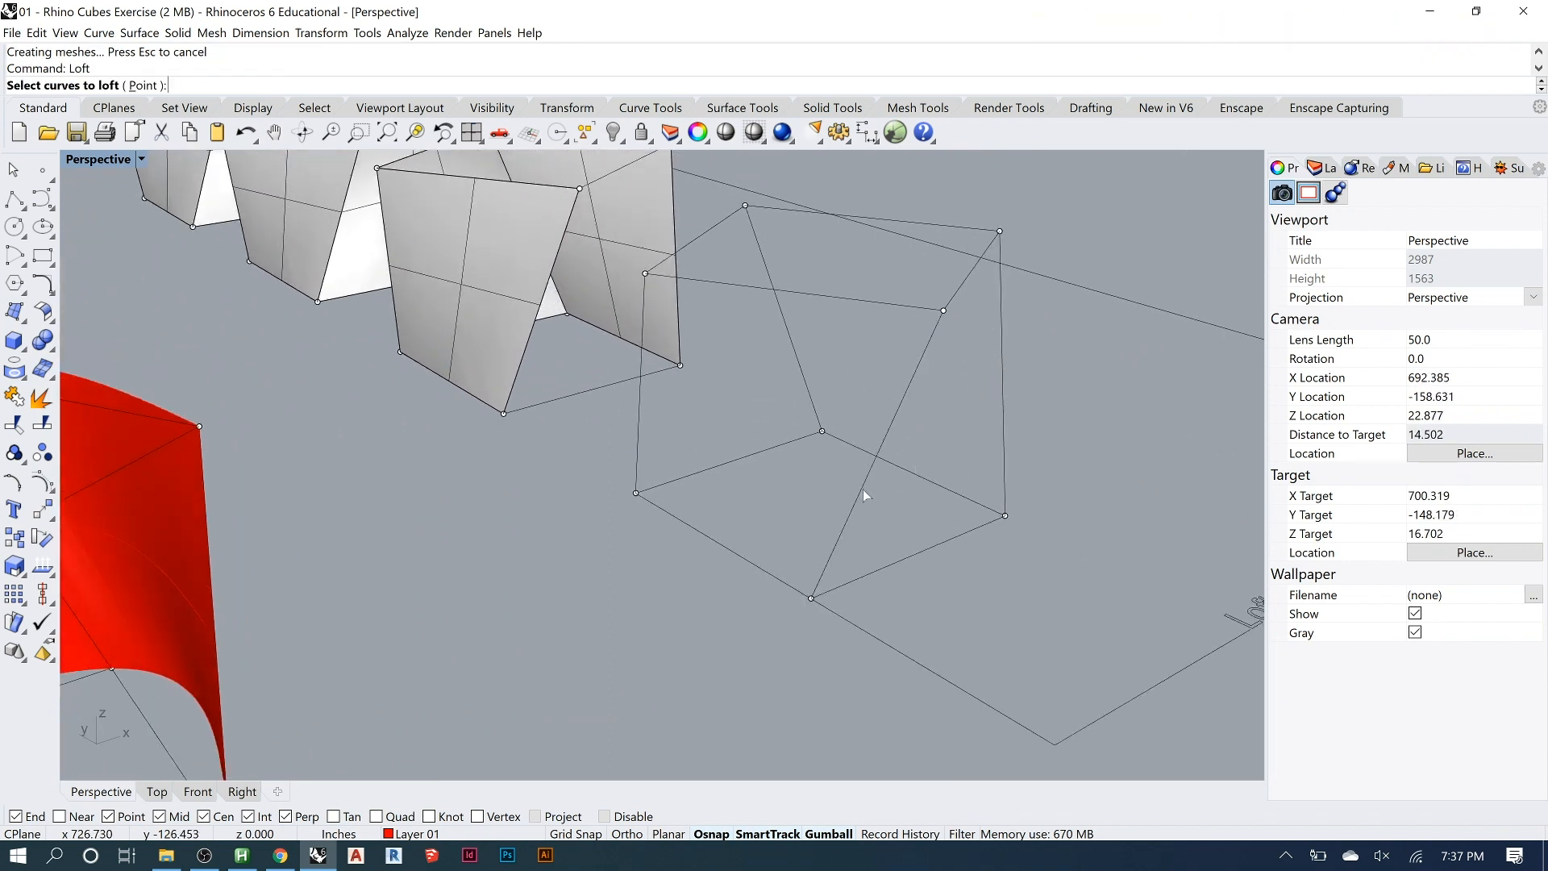
left_click(840, 530)
left_click(637, 456)
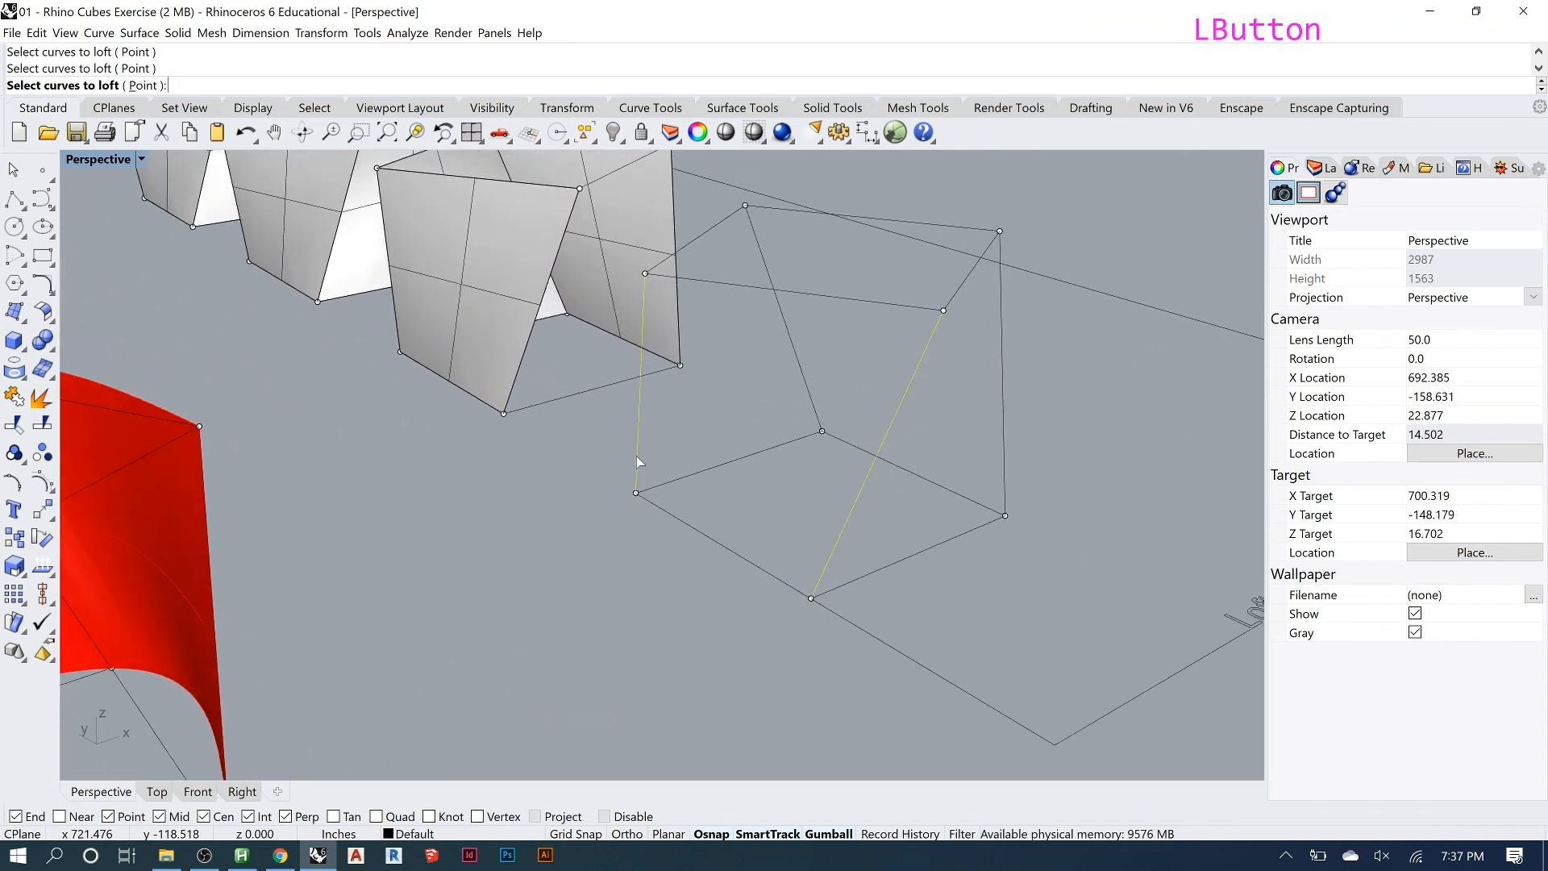
left_click(812, 413)
left_click(1003, 477)
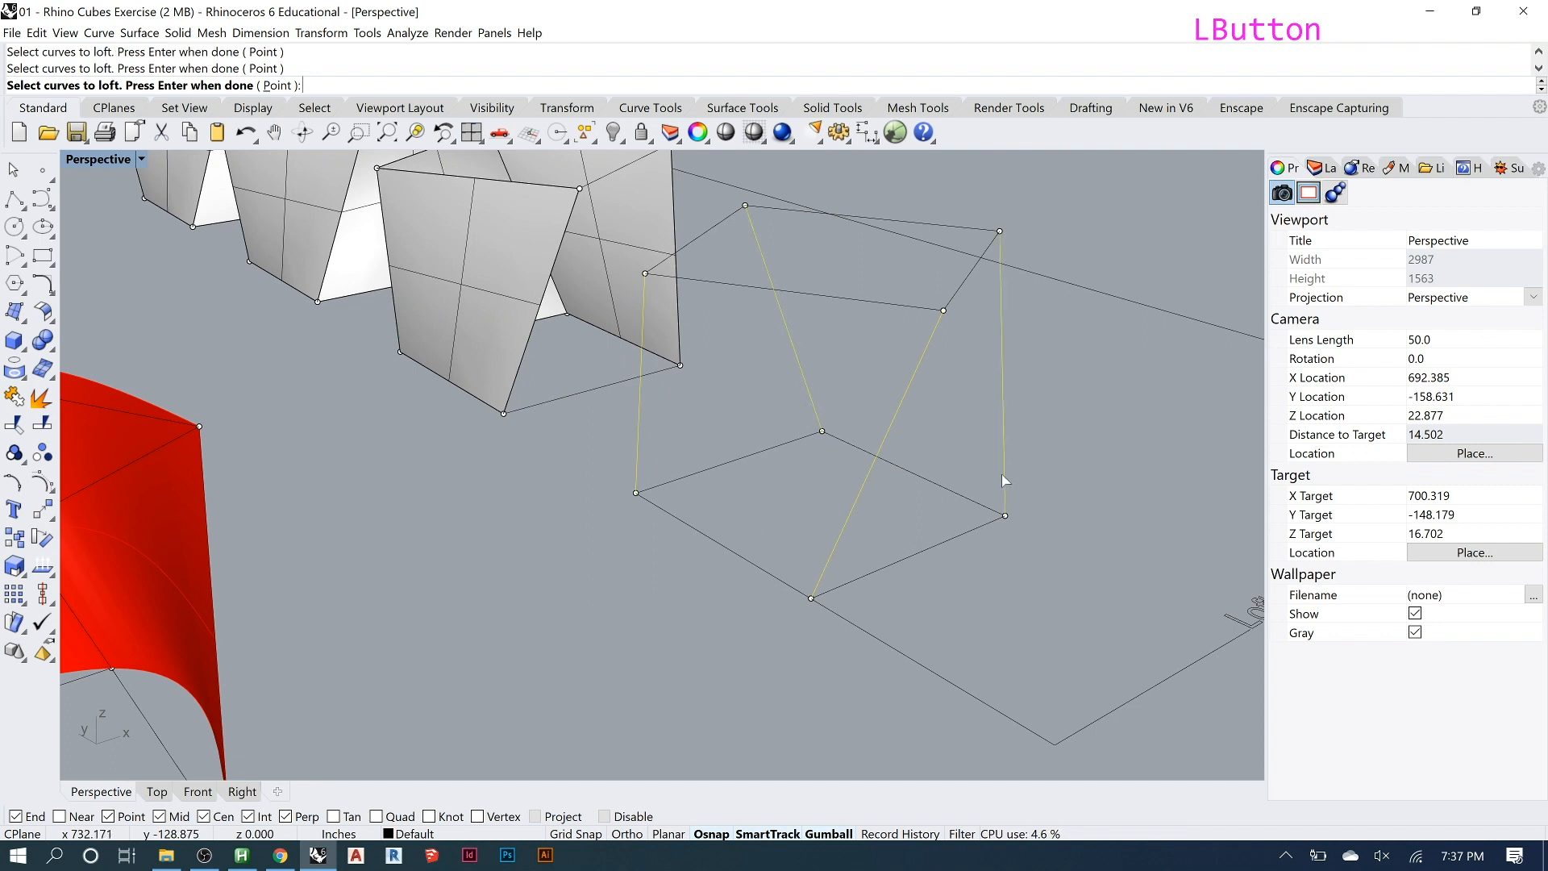
key("Return")
Compare the Loose, Normal and Tight loft styles in the preview.
left_click_drag(987, 211, 233, 170)
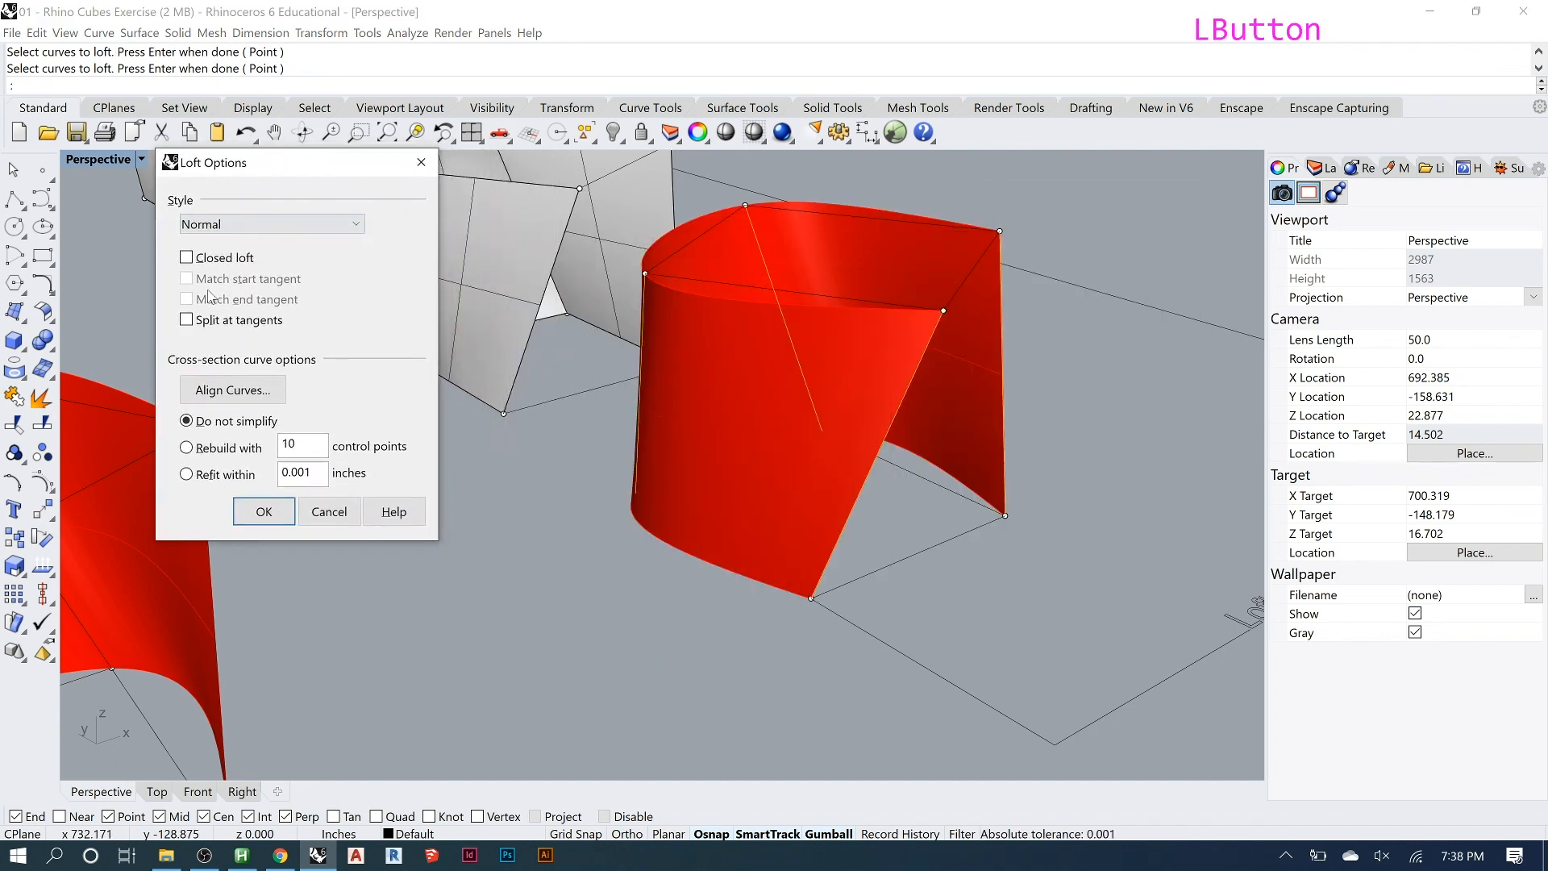
left_click(337, 230)
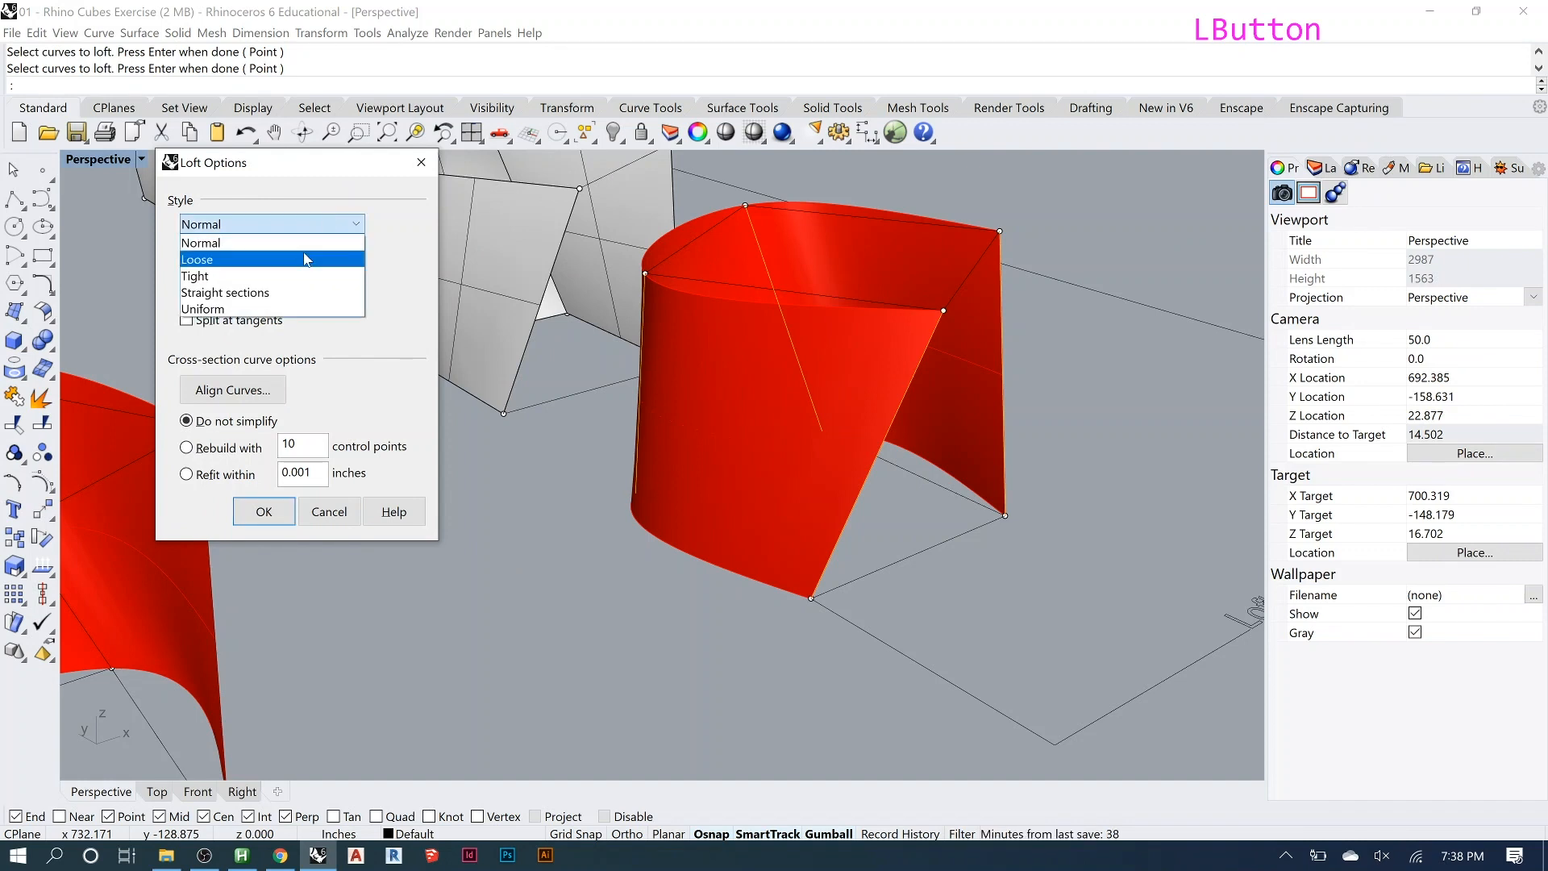
left_click(306, 259)
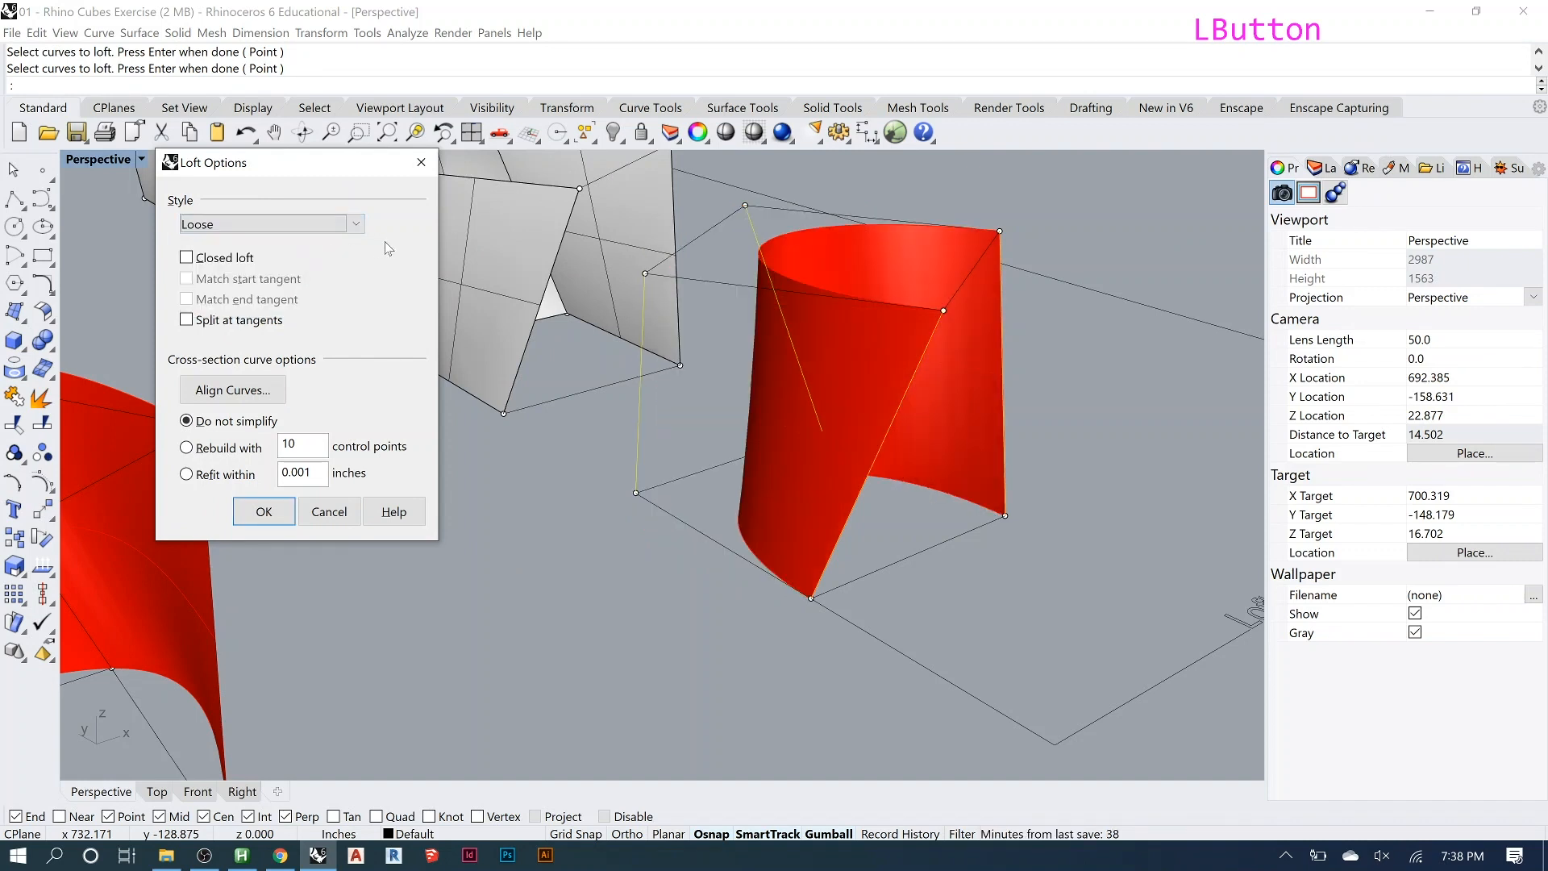
left_click(245, 226)
left_click(242, 236)
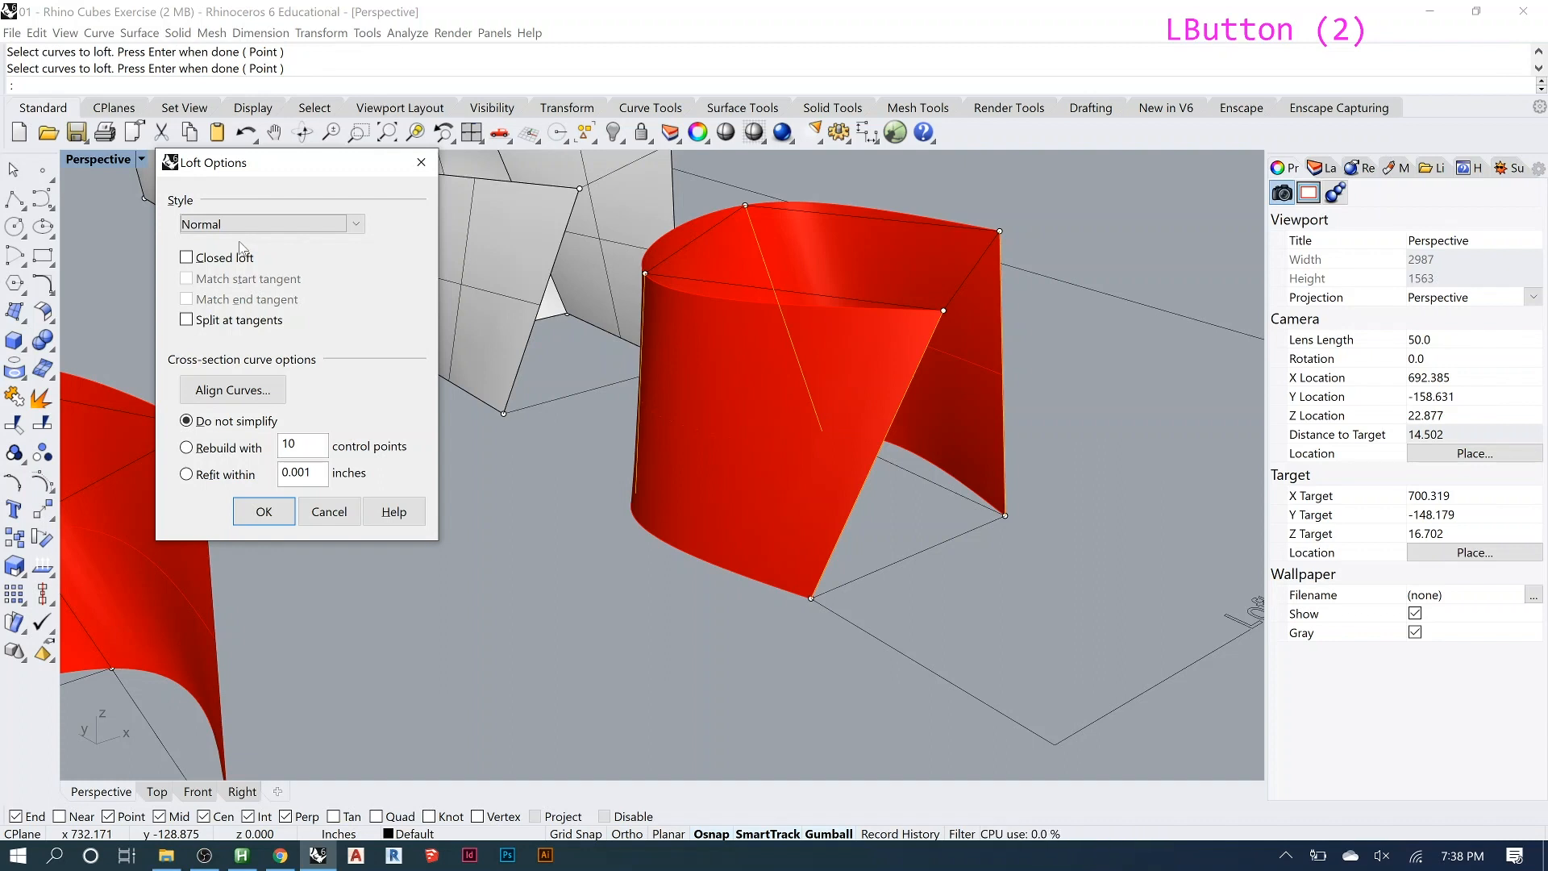
left_click(274, 223)
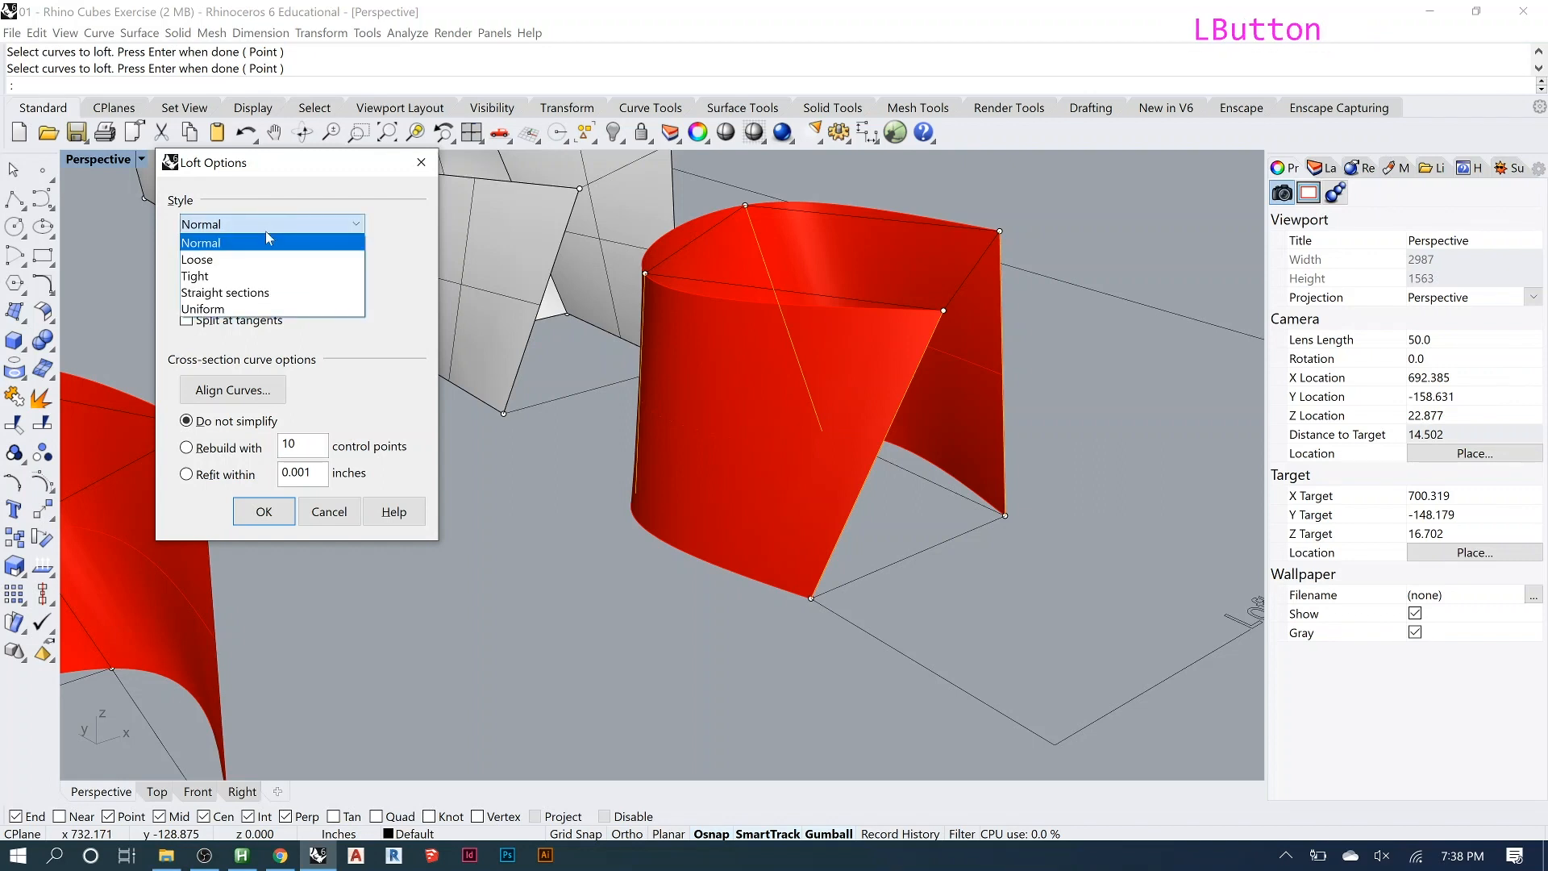
left_click(249, 260)
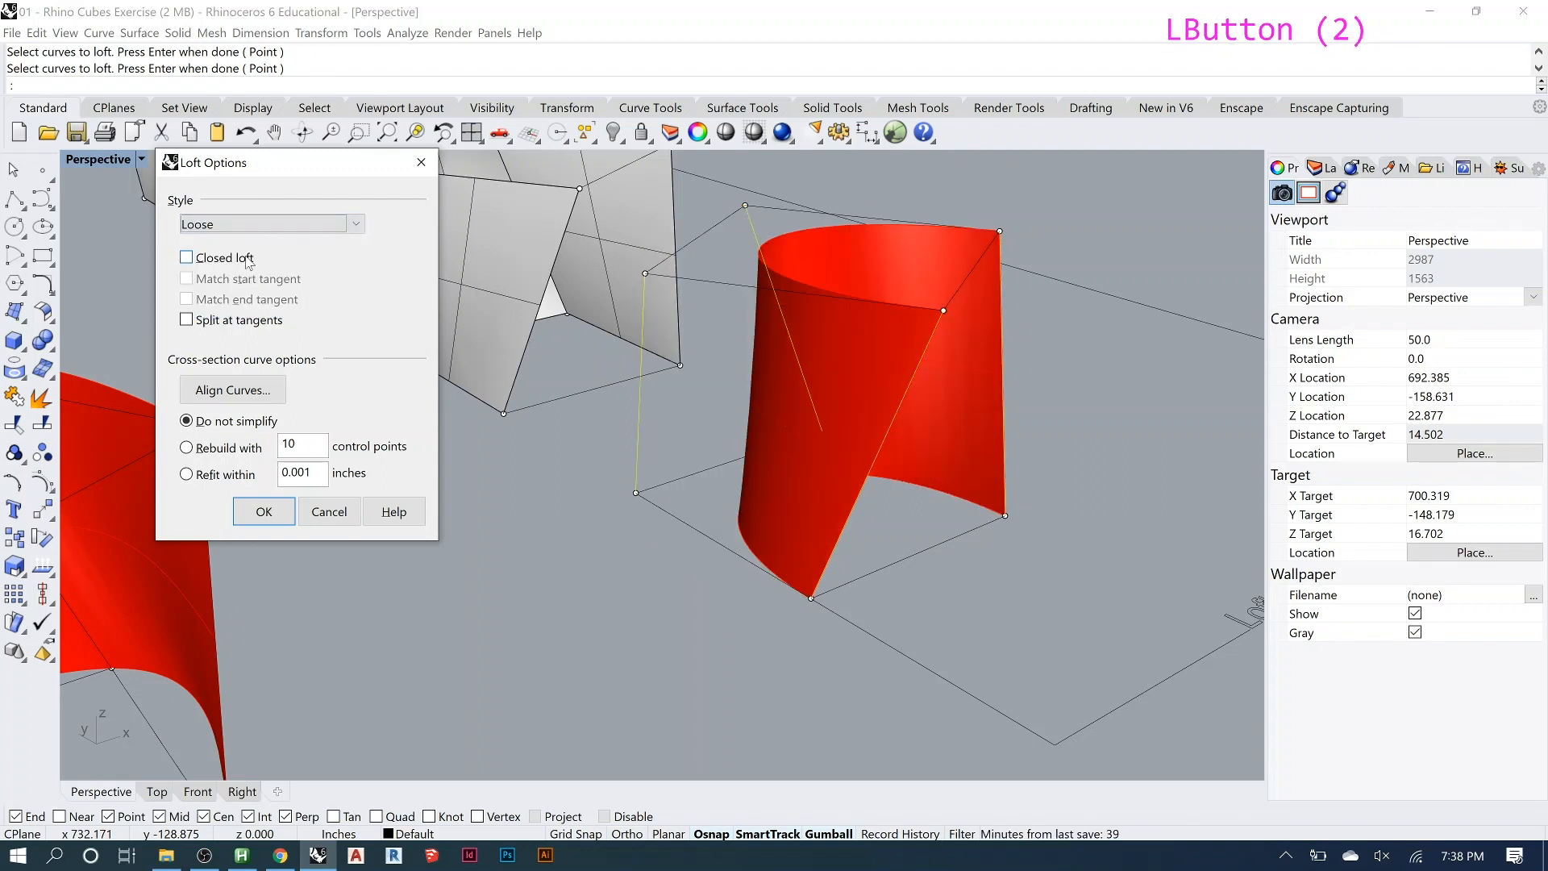
left_click(218, 226)
left_click(215, 278)
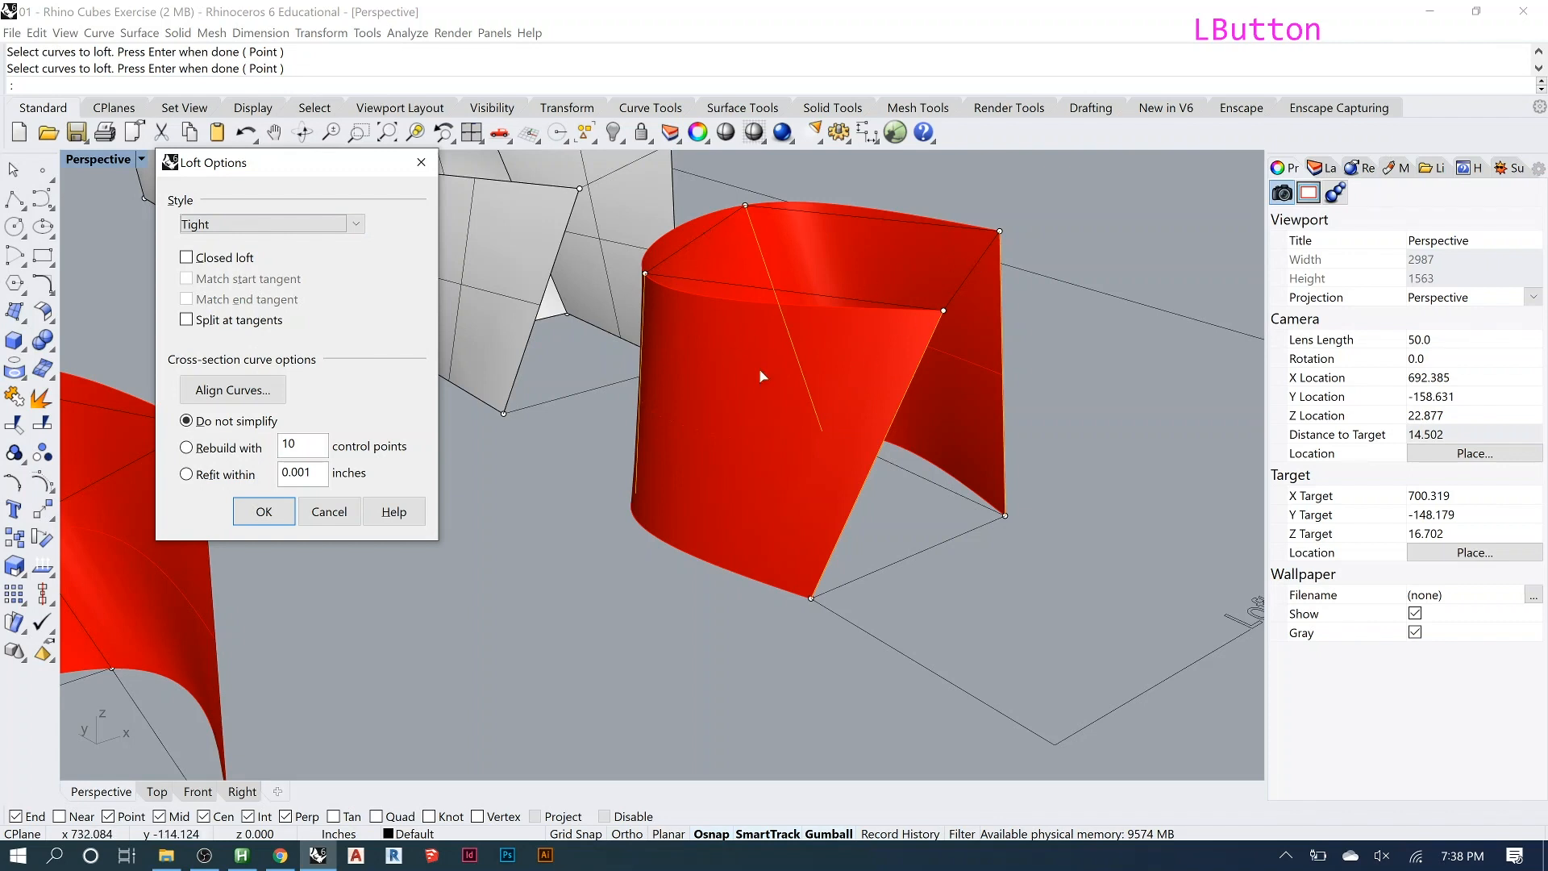
Create the loft with the Straight sections style as a closed loft.
left_click(258, 223)
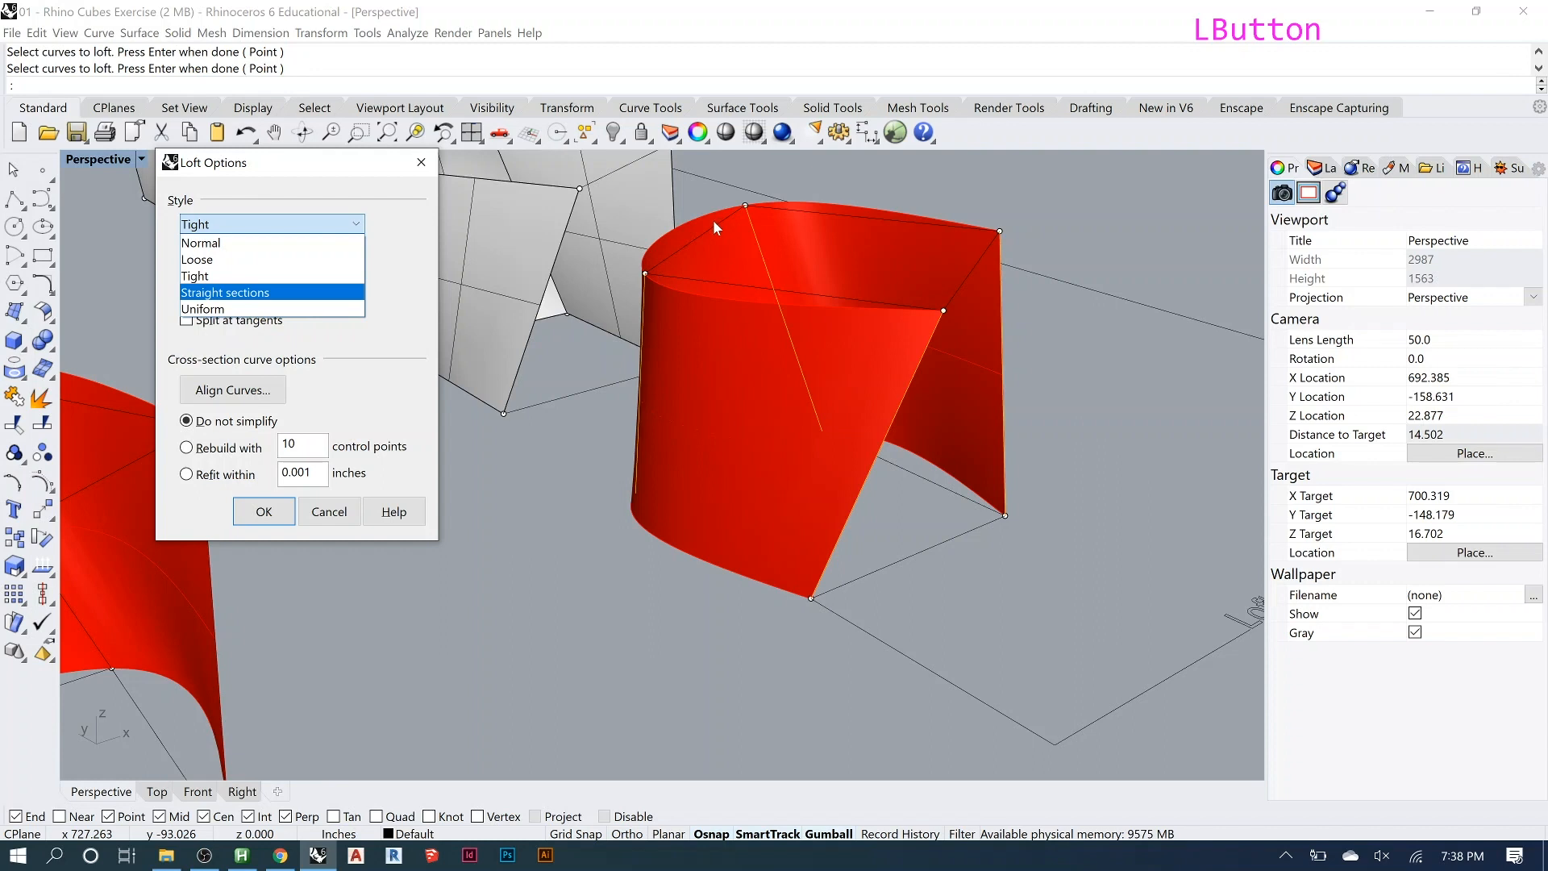
left_click(251, 293)
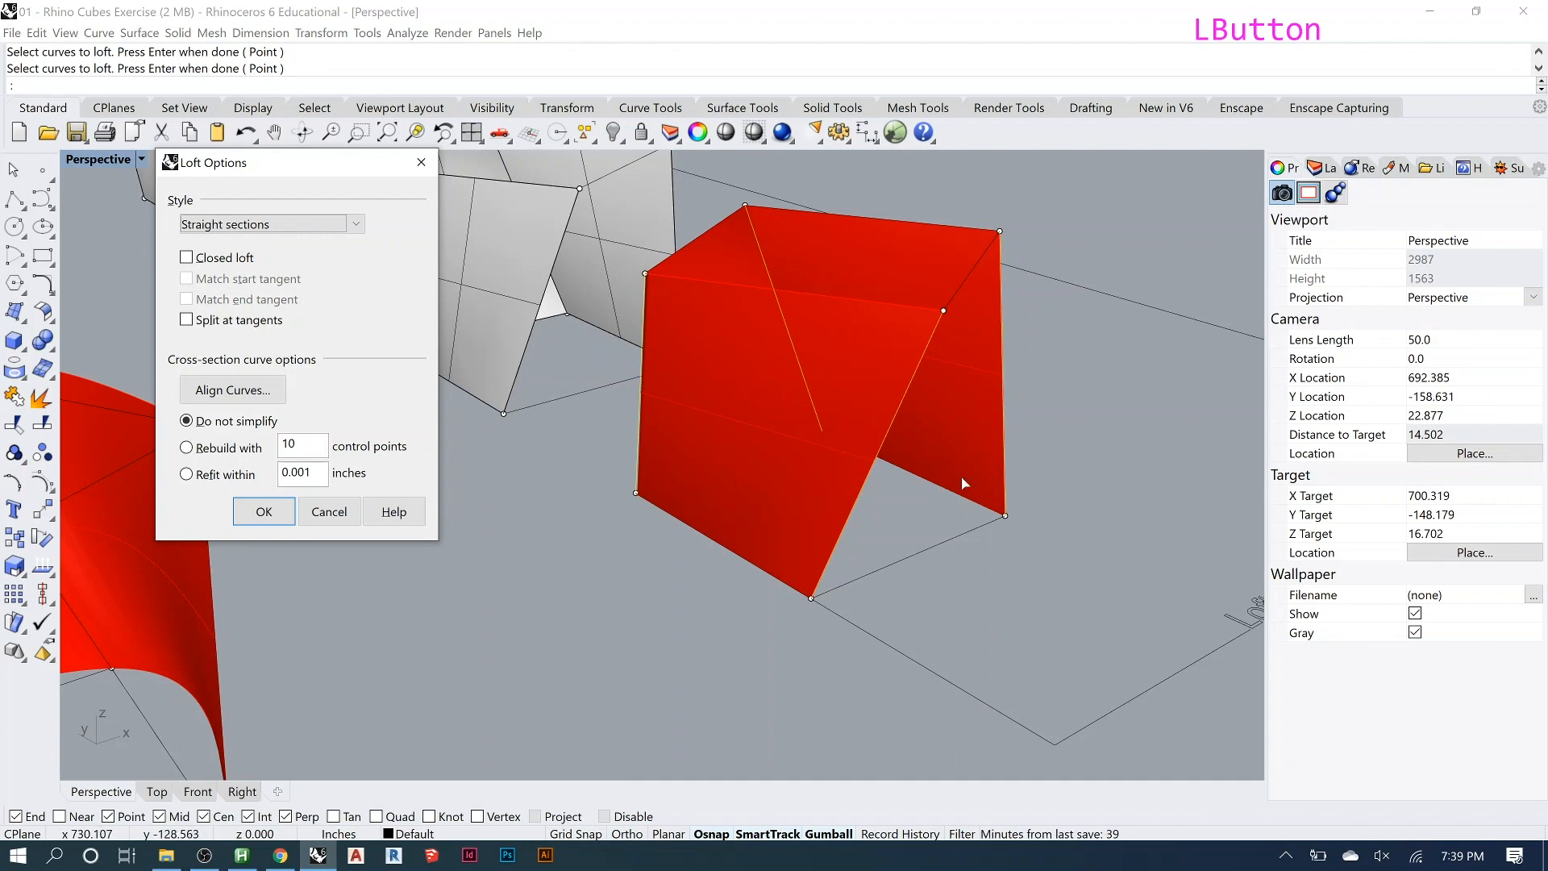
left_click(186, 258)
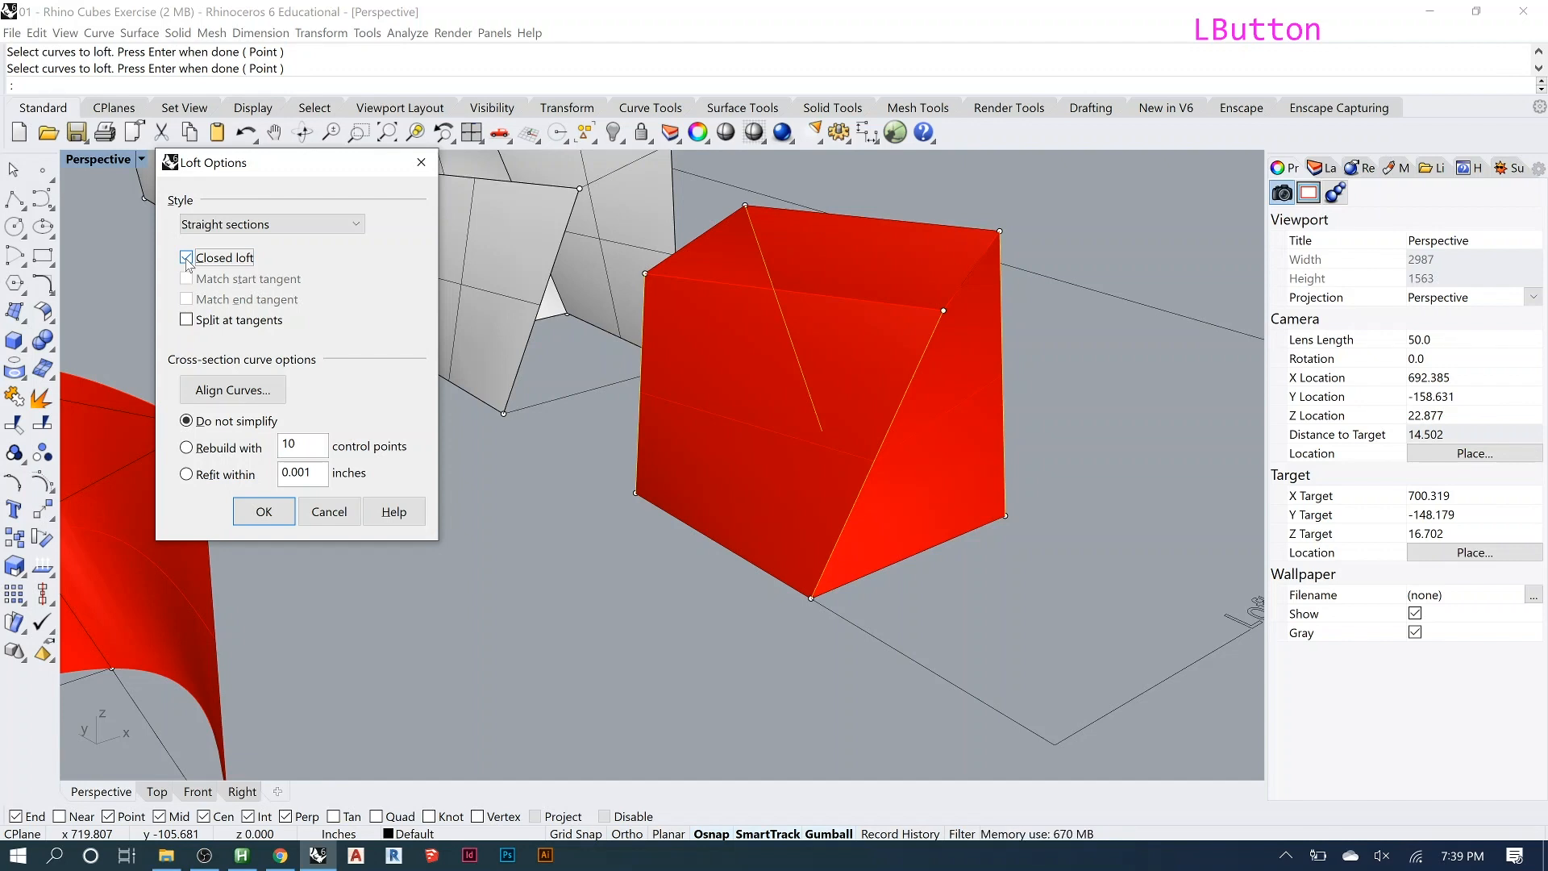
left_click(265, 512)
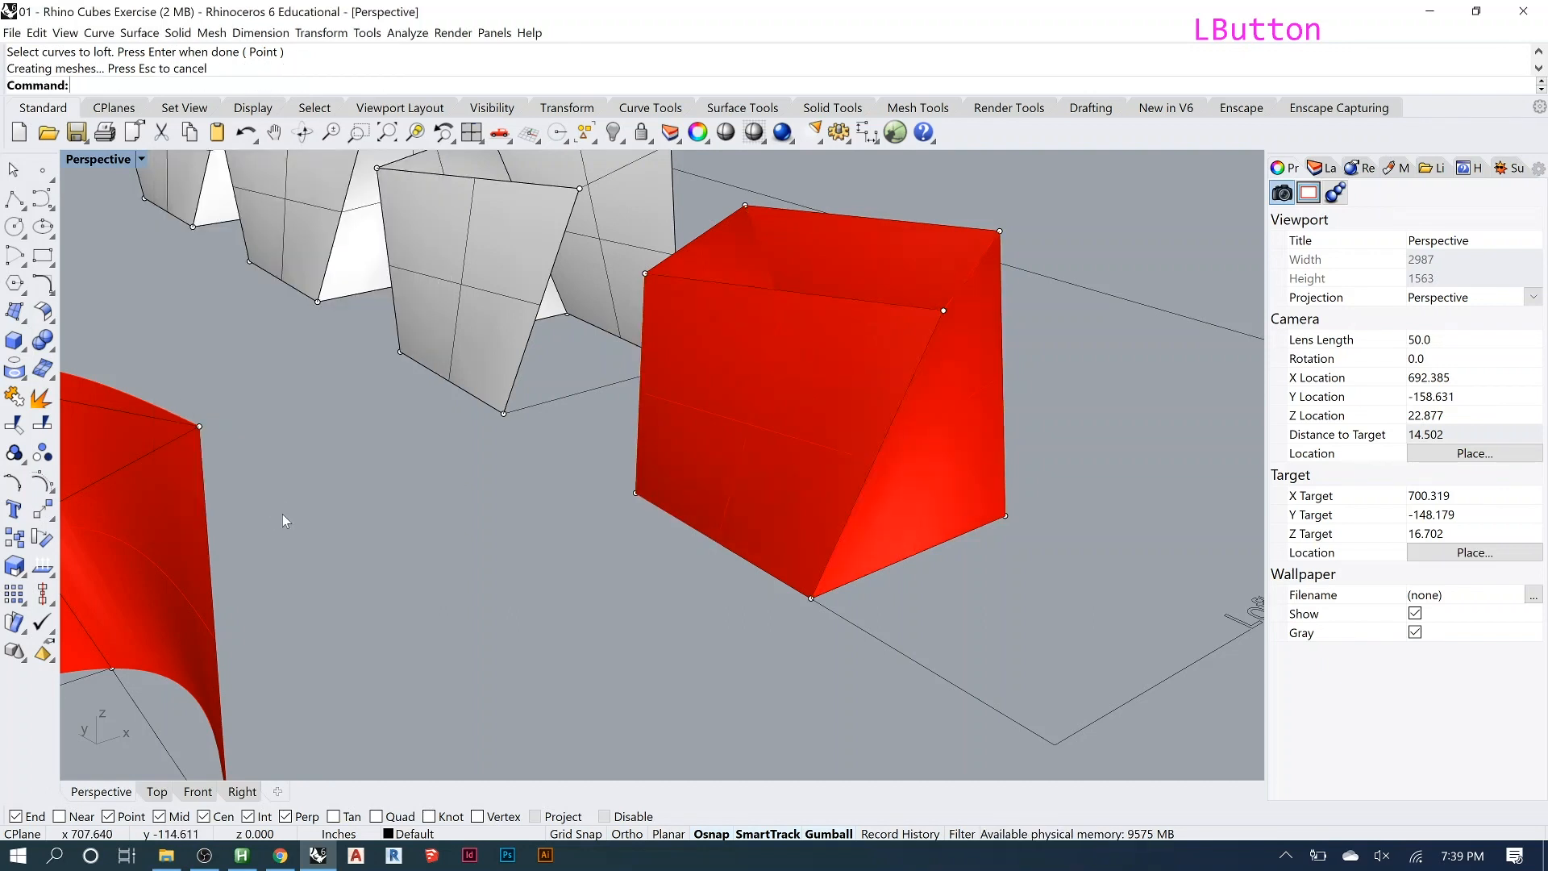
Cap the open ends of the straight-sections loft.
mouse_move(916, 398)
right_mouse_down()
mouse_move(887, 406)
mouse_move(906, 416)
right_mouse_up()
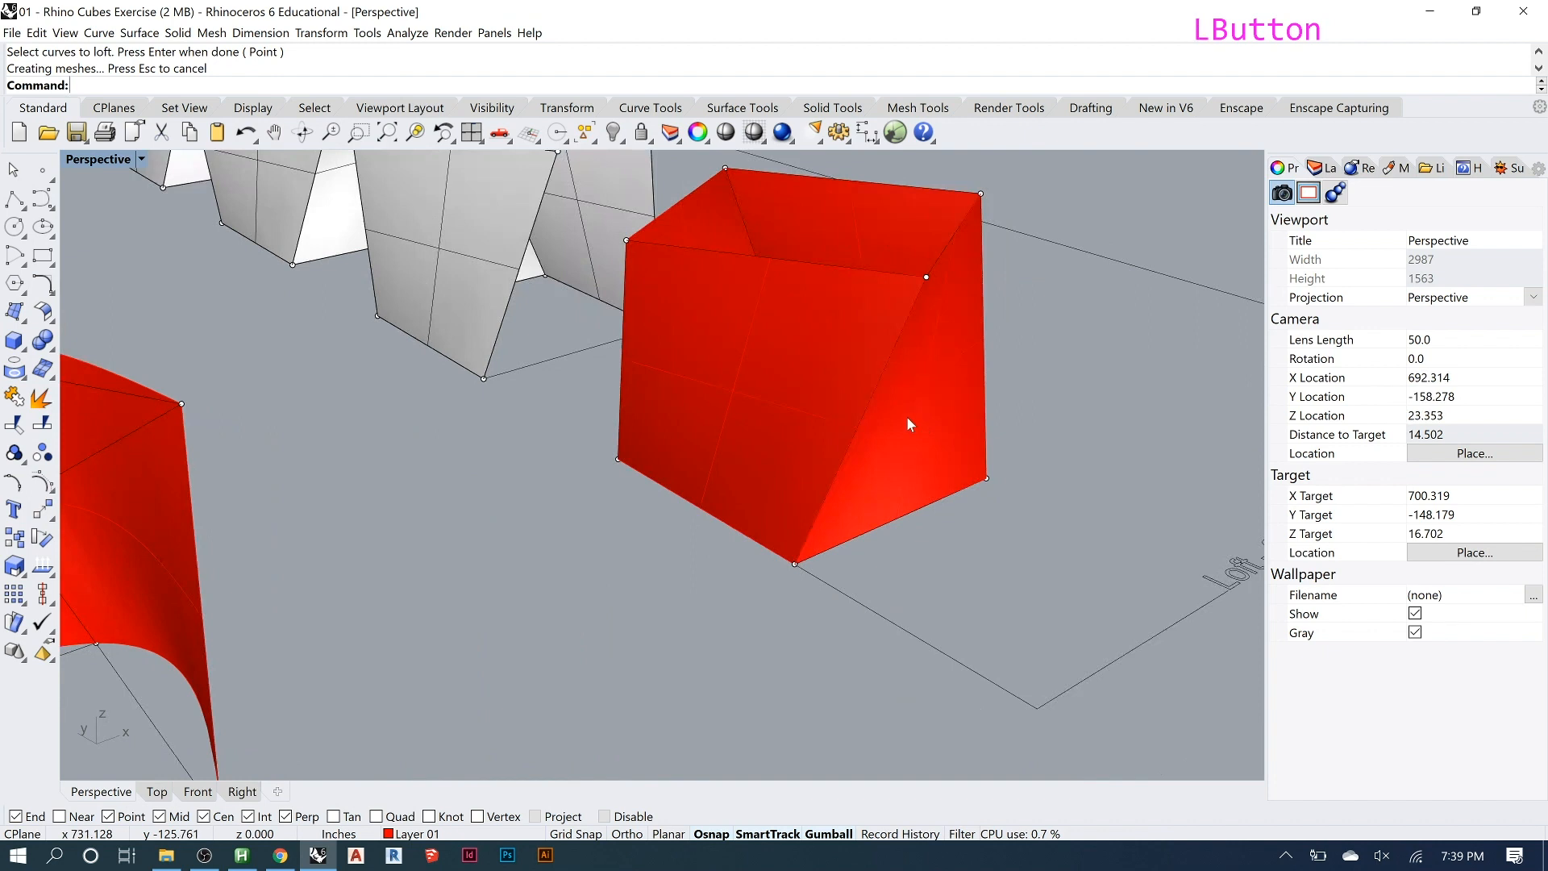
left_click(906, 416)
type("cap")
key("Return")
type("a")
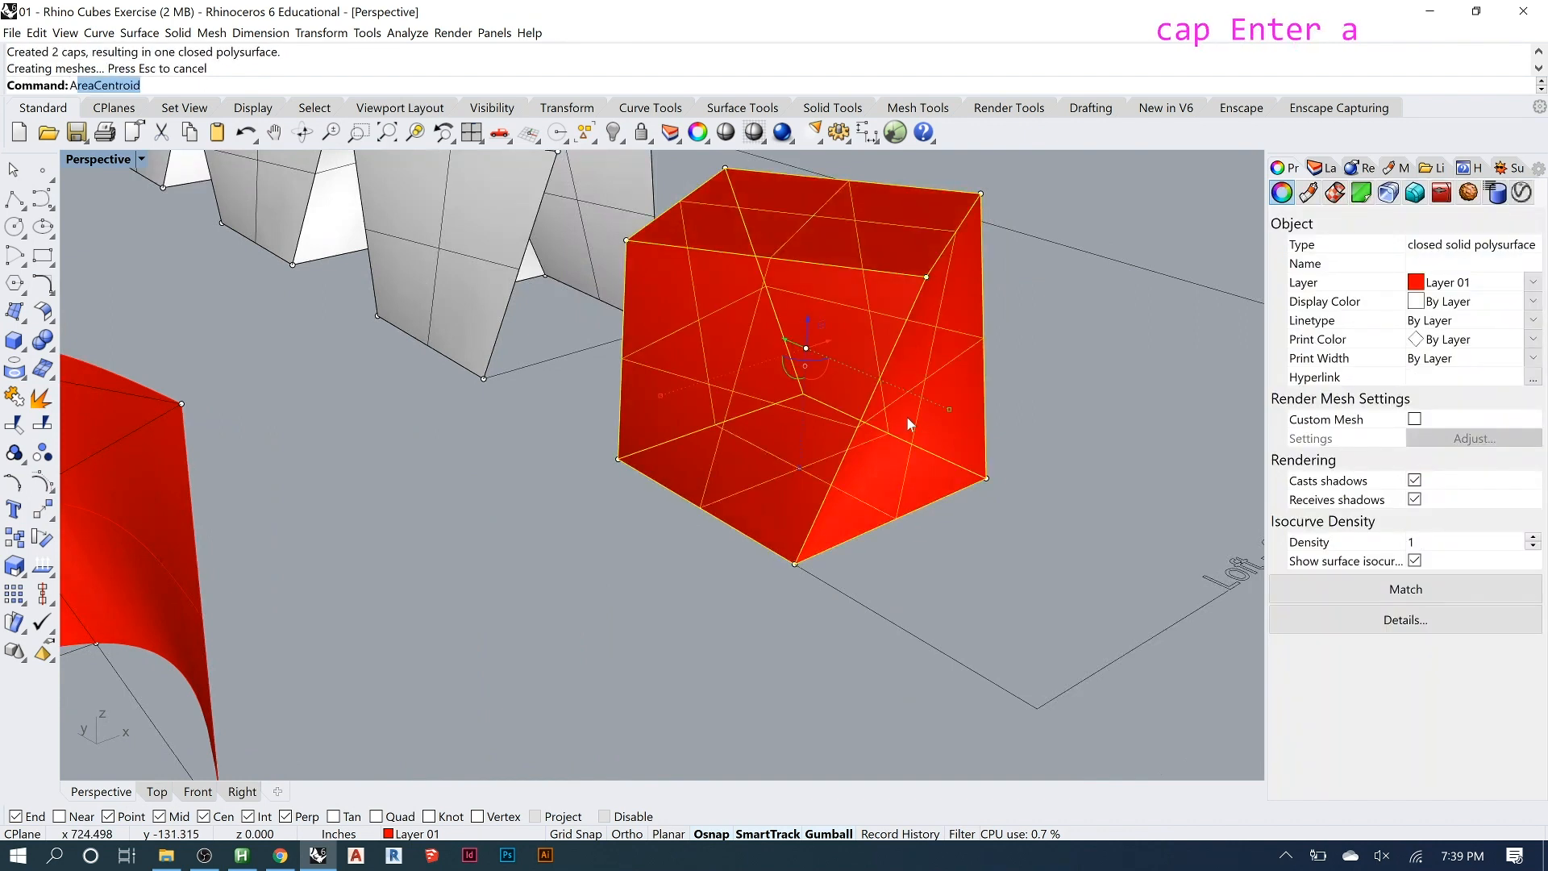
key("BackSpace")
key("BackSpace")
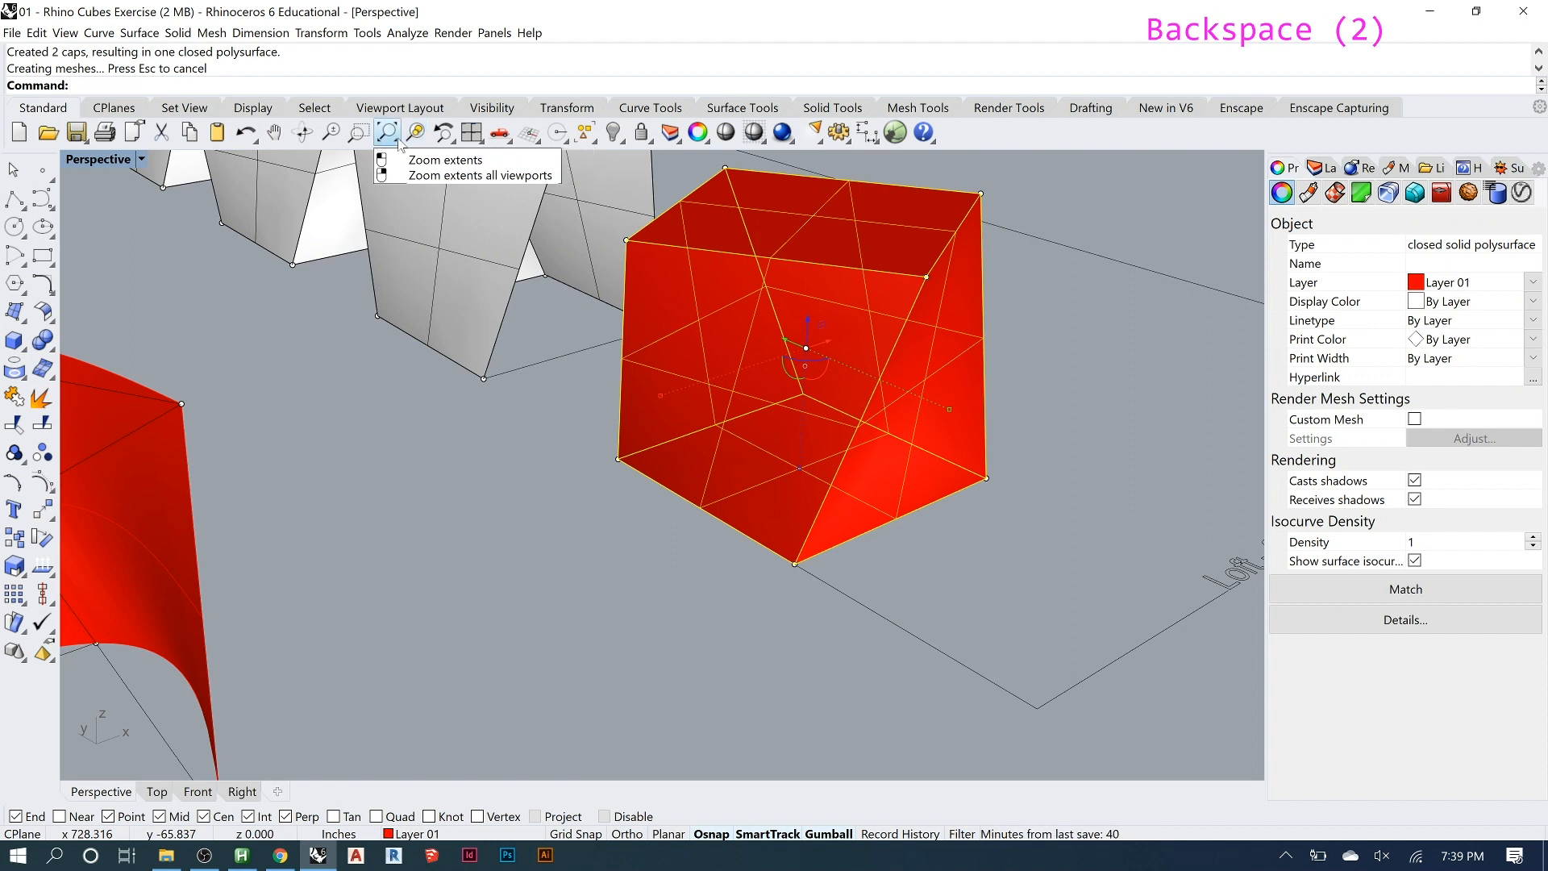
Examine the capped cube up close, along with the finished Part 2 row and the Part 3 exercise beyond it.
type("ZS")
key("Return")
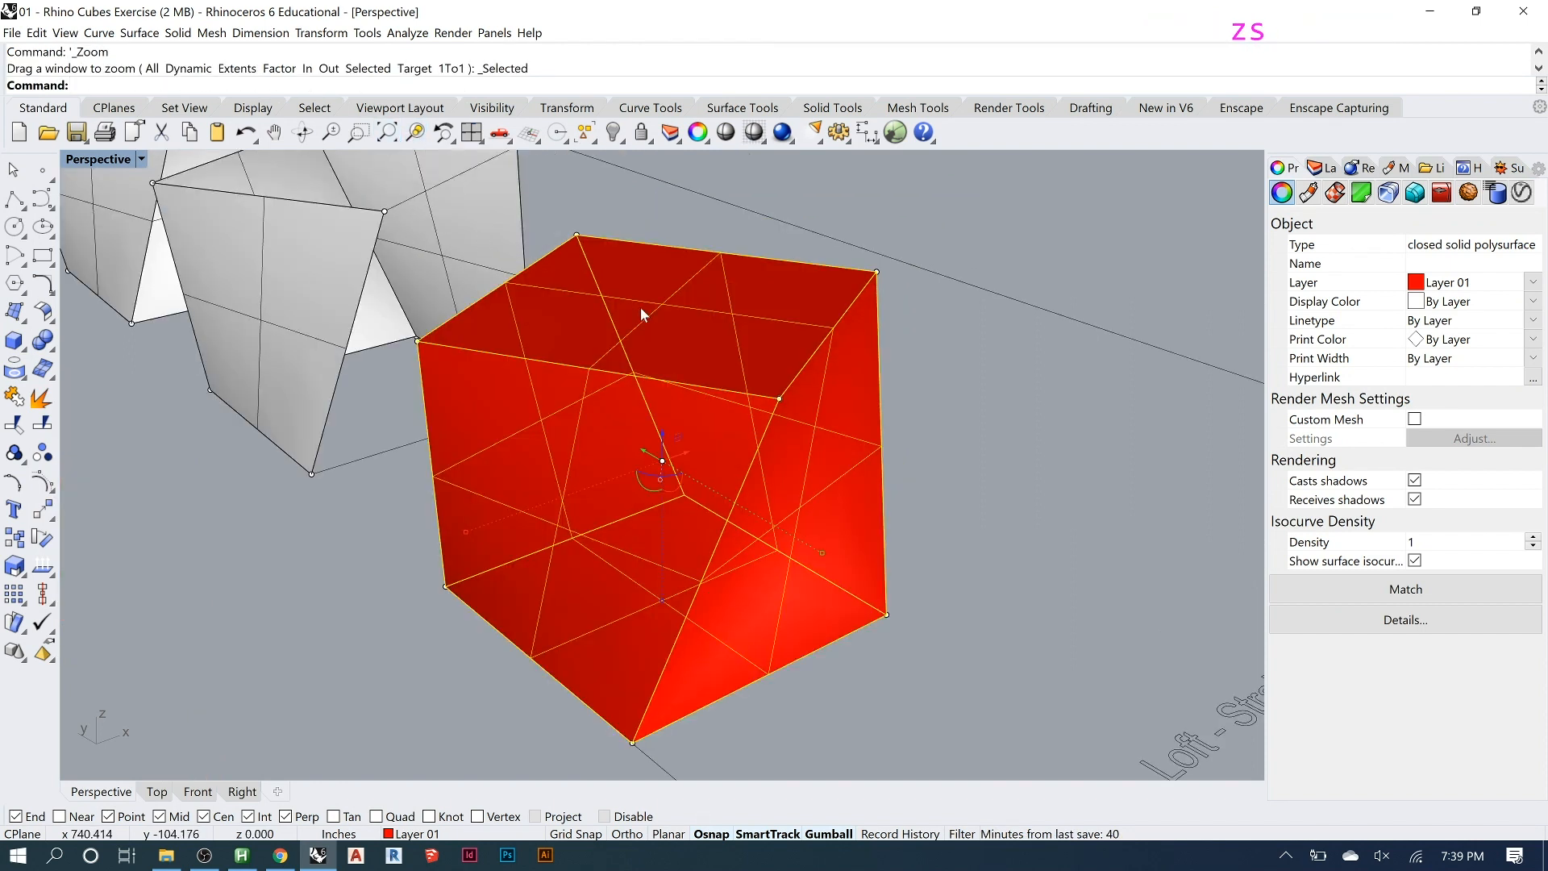
scroll(612, 385, "down", 6)
scroll(627, 392, "down", 4)
scroll(998, 294, "up", 5)
scroll(1013, 381, "down", 6)
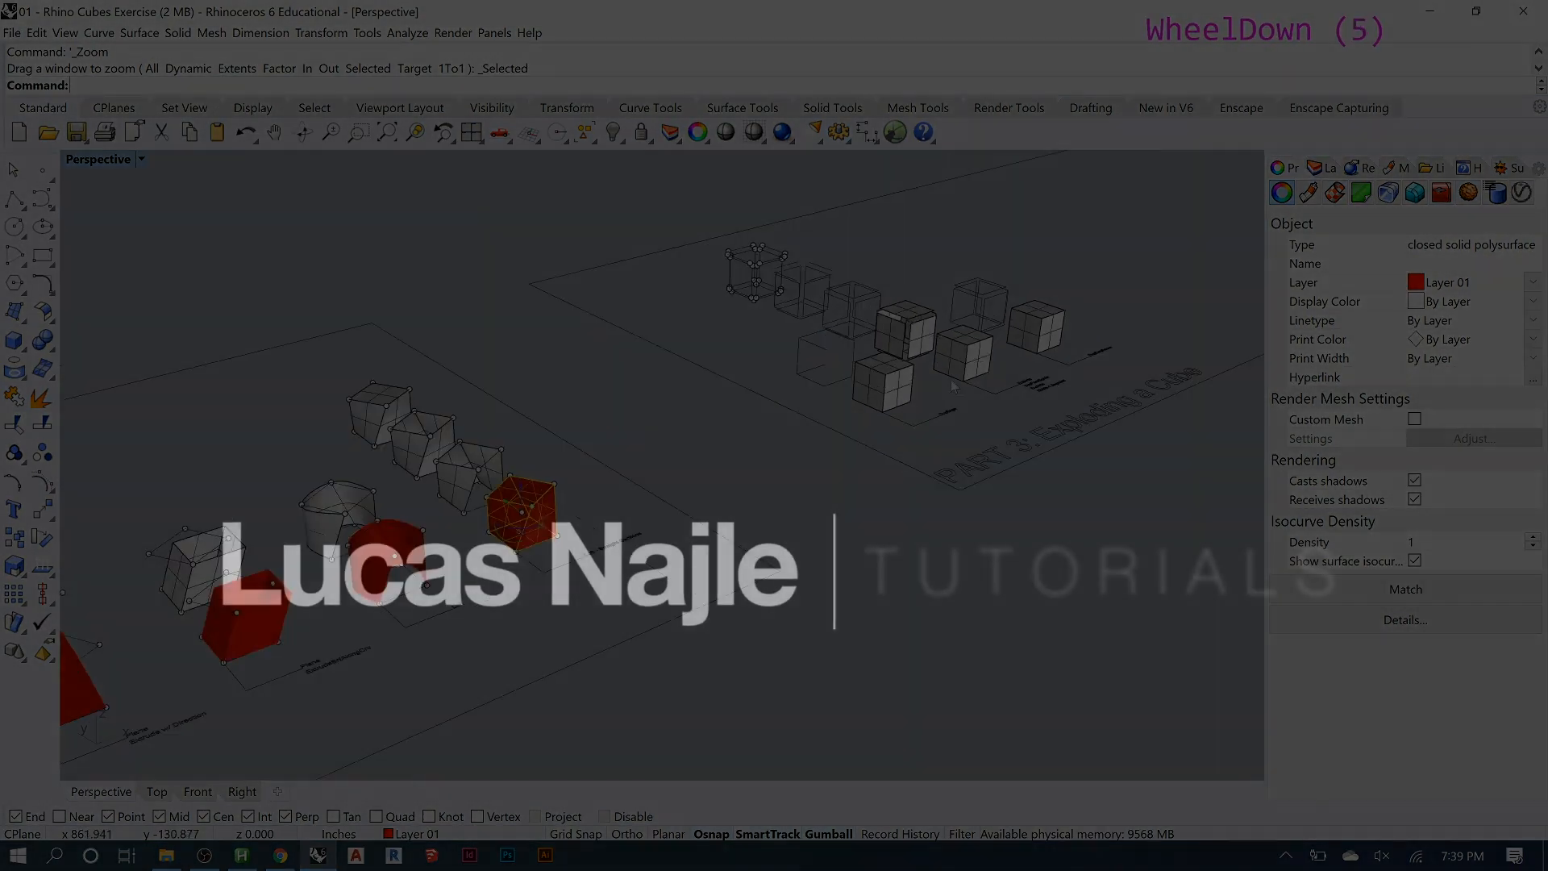
right_click_drag(1012, 381, 955, 359)
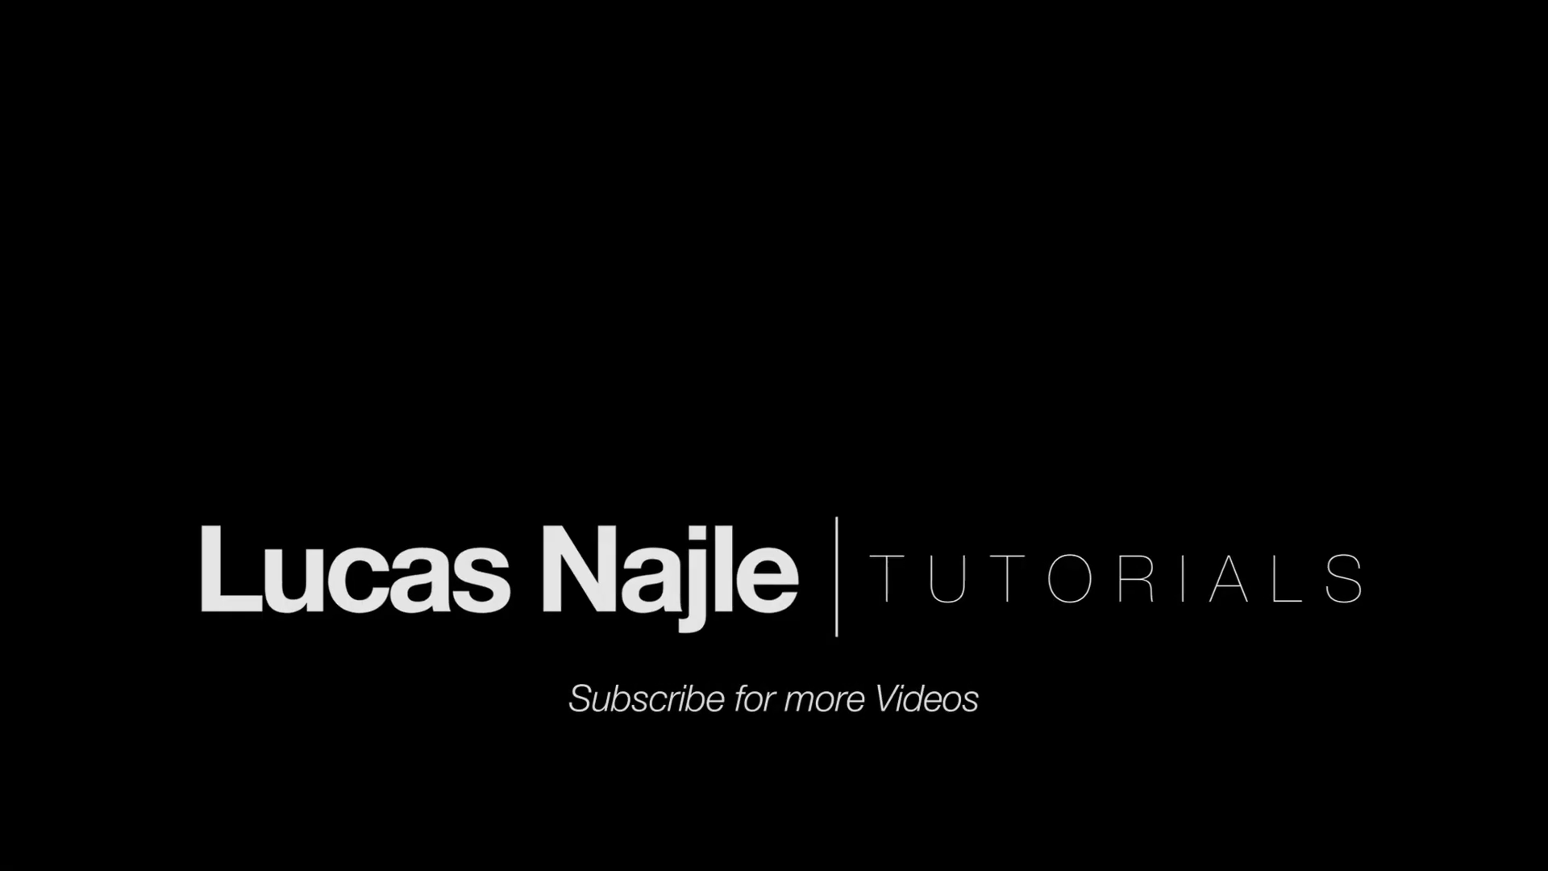